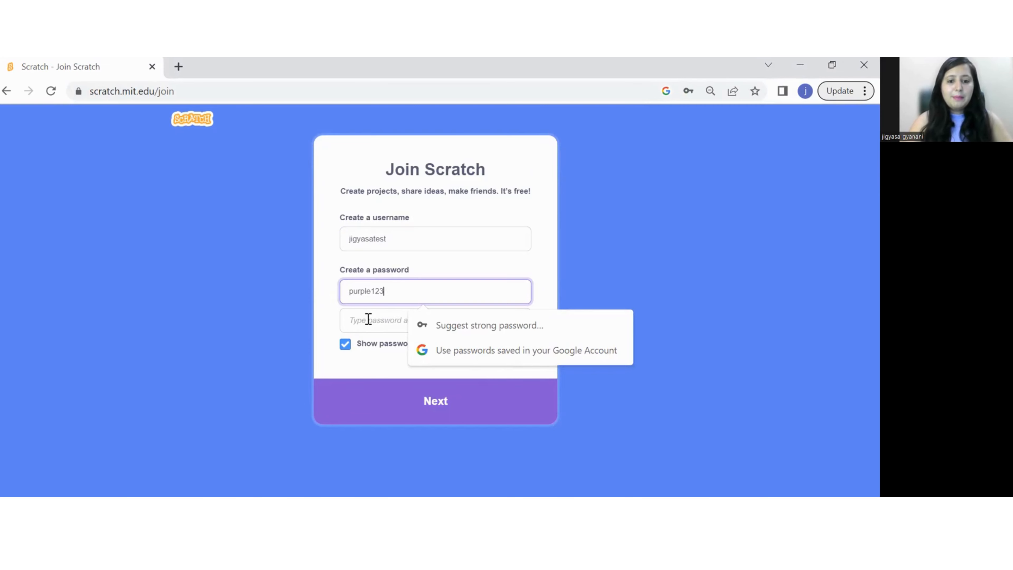
Step: Re-enter the account password in the confirmation field and continue
{"action": "left_click", "coordinate": [368, 320]}
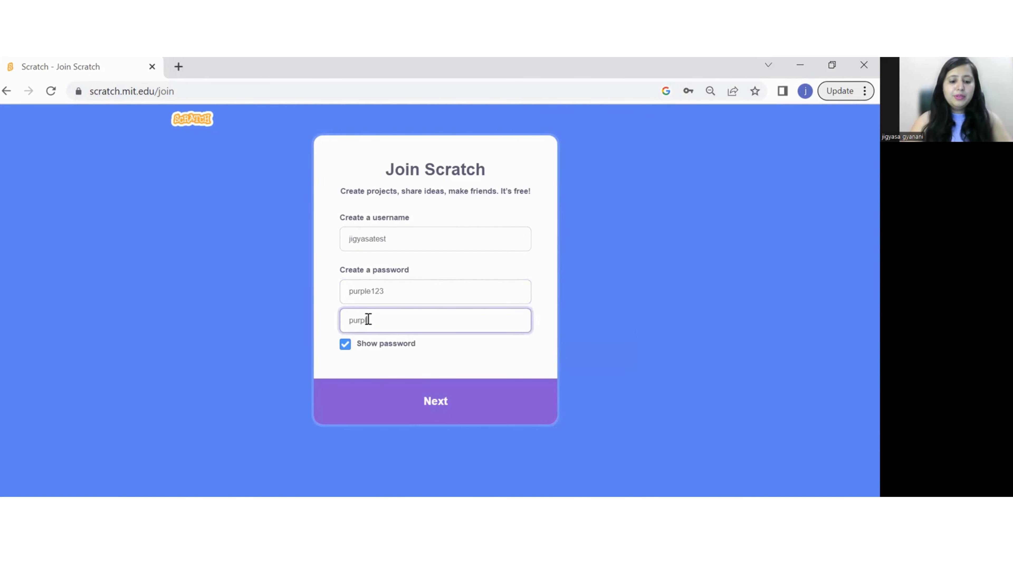
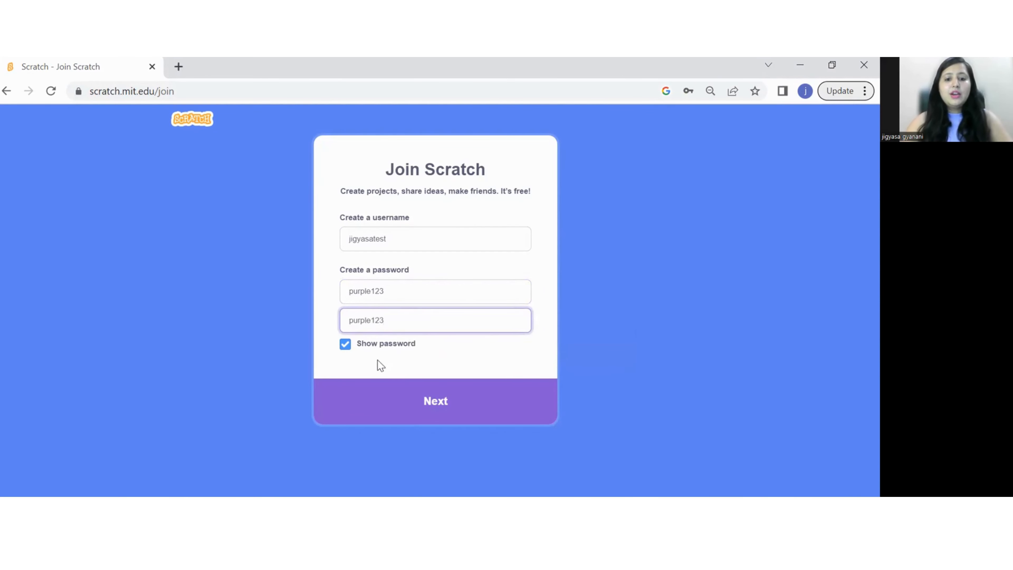
{"action": "left_click", "coordinate": [396, 401]}
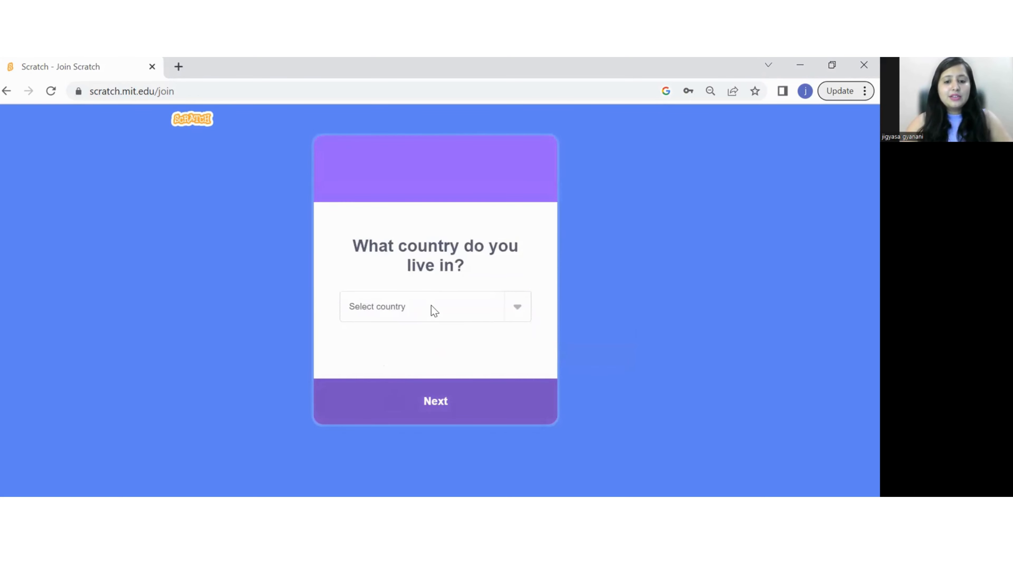
Step: Select India as the country and continue to the birth date step
{"action": "left_click", "coordinate": [457, 309]}
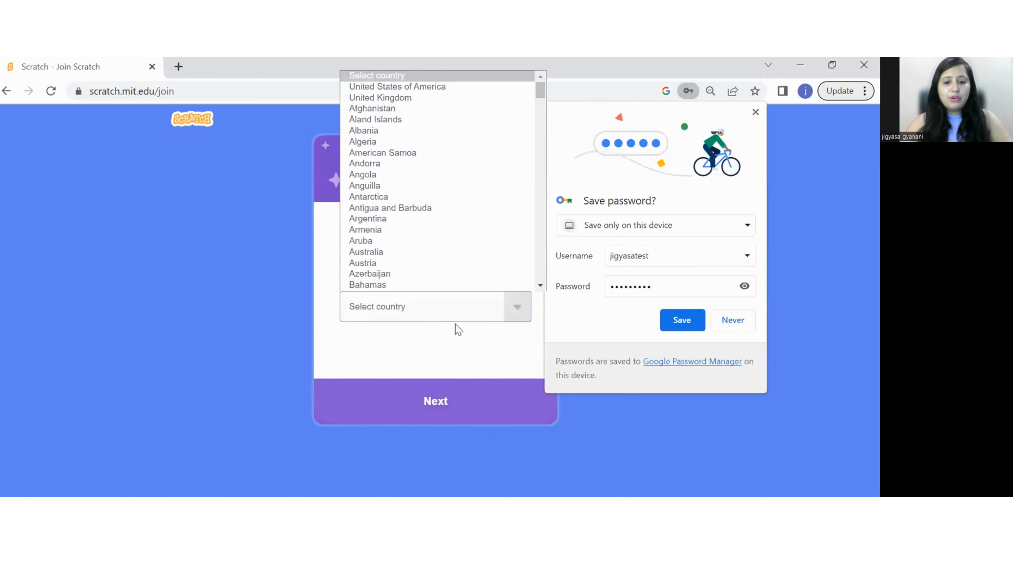
{"action": "type", "text": "in"}
{"action": "key", "text": "Return"}
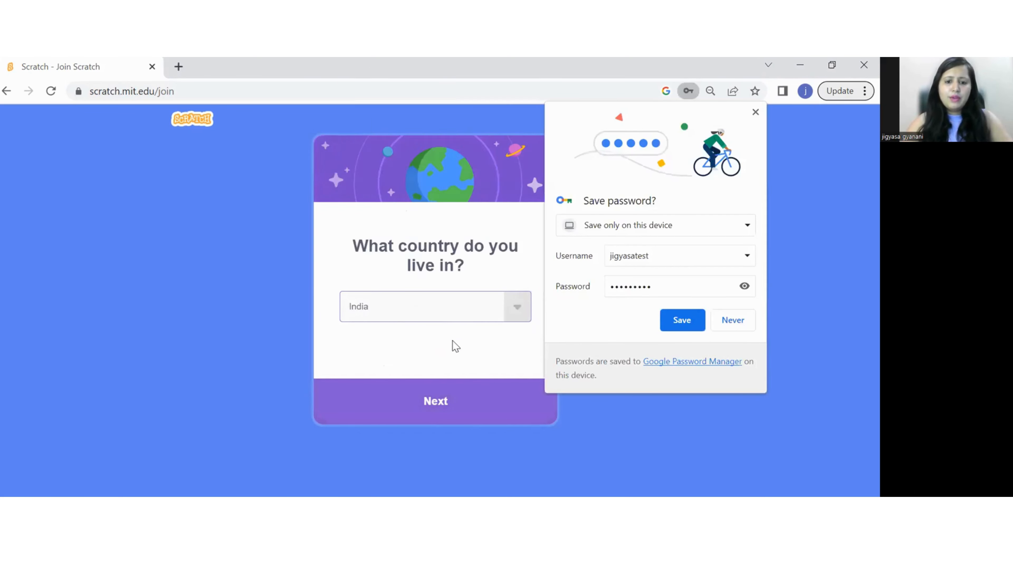
{"action": "left_click", "coordinate": [455, 400]}
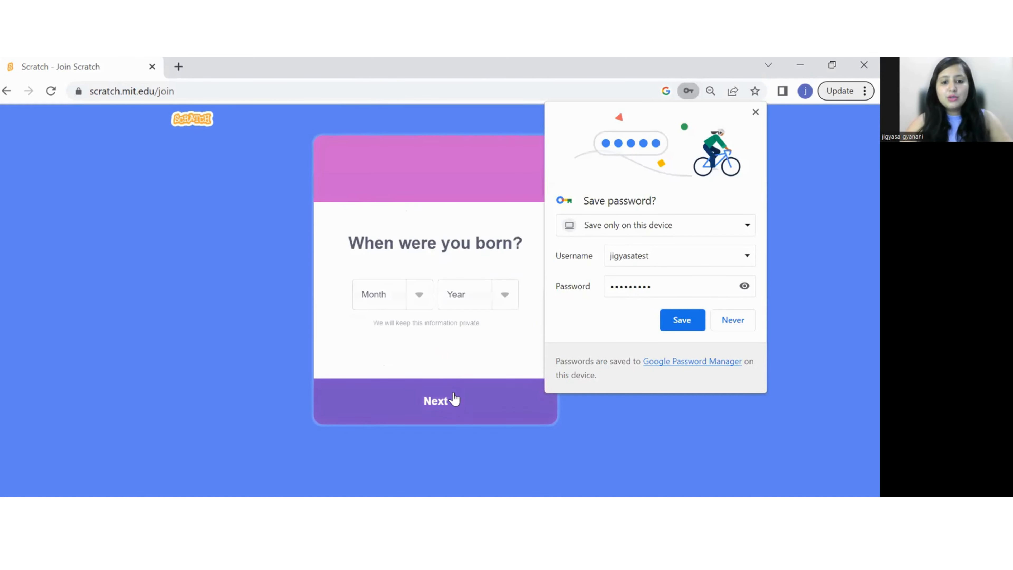
Step: Set the birth date to April 2017
{"action": "left_click", "coordinate": [382, 303]}
{"action": "left_click", "coordinate": [383, 341]}
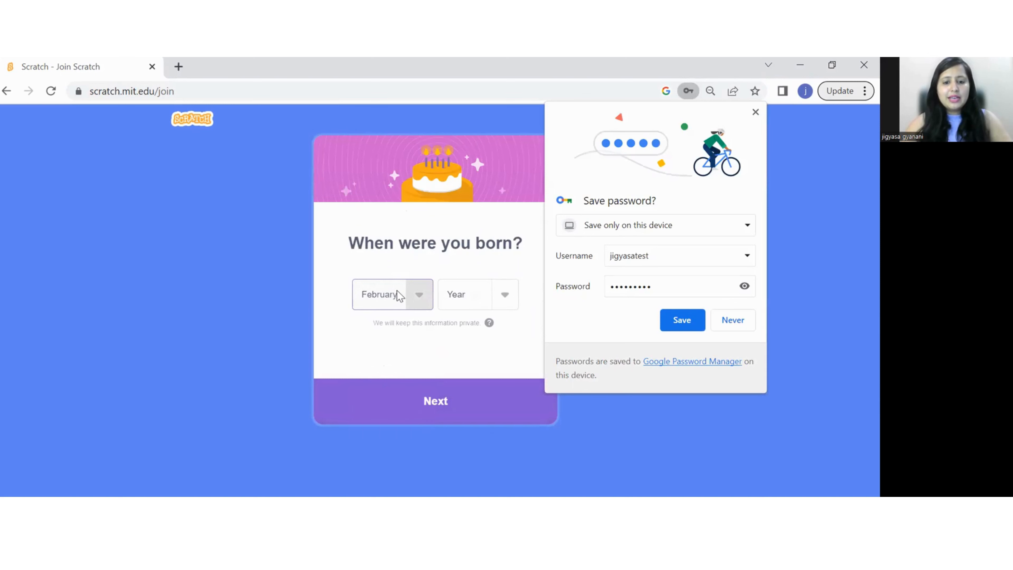
{"action": "left_click", "coordinate": [392, 292]}
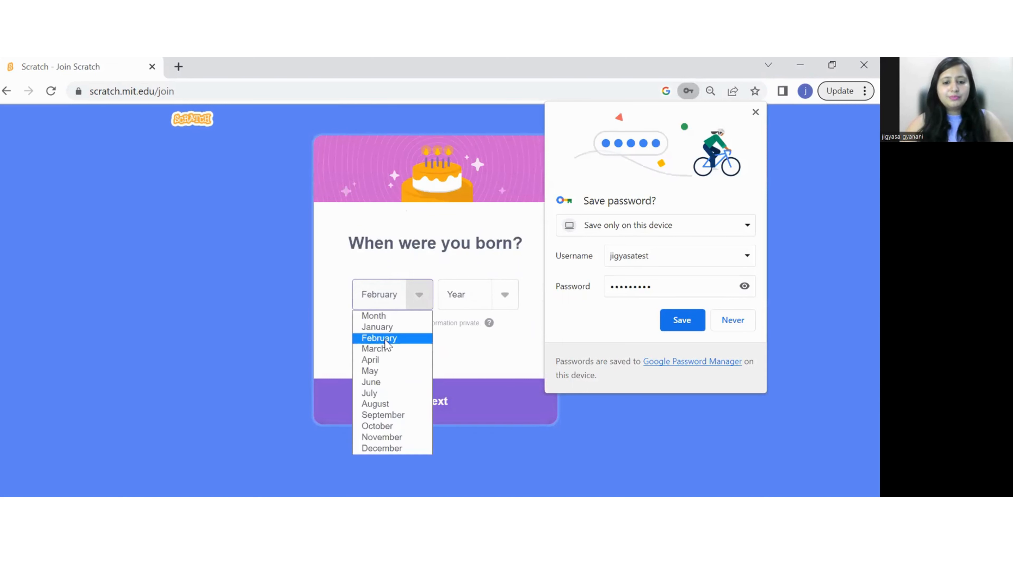
{"action": "left_click", "coordinate": [387, 368]}
{"action": "left_click", "coordinate": [401, 303]}
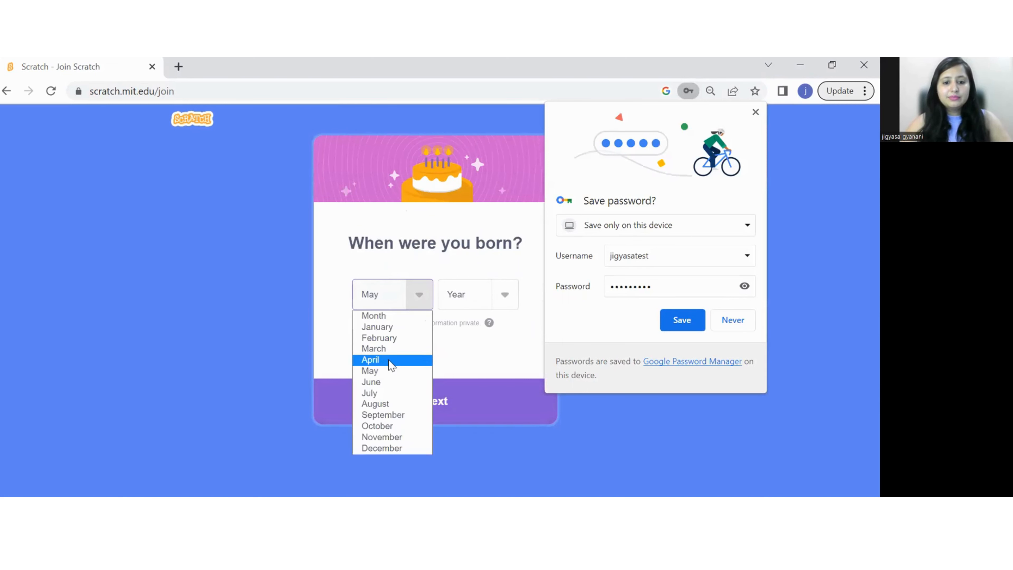
{"action": "left_click", "coordinate": [457, 311]}
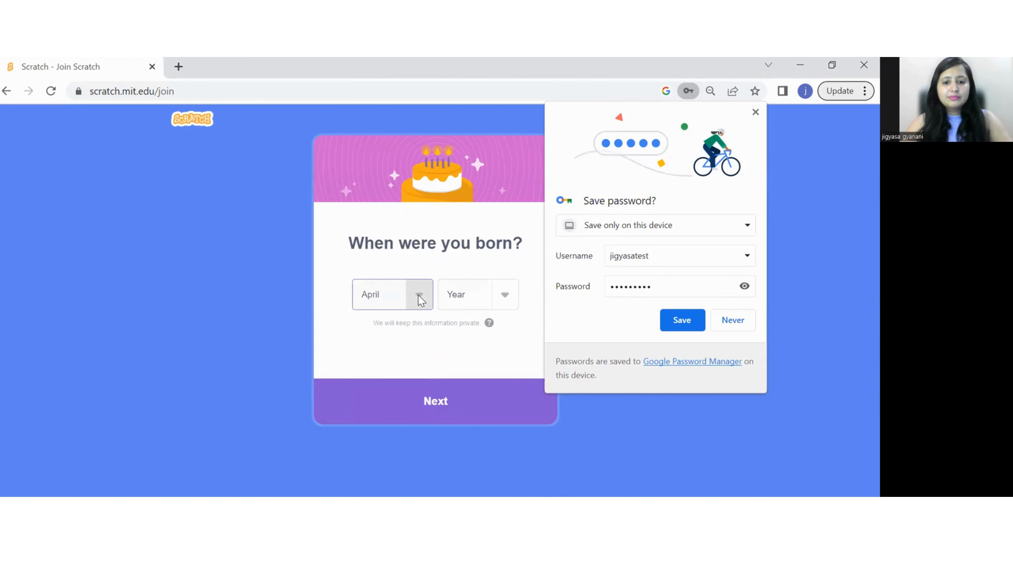
{"action": "left_click", "coordinate": [421, 300]}
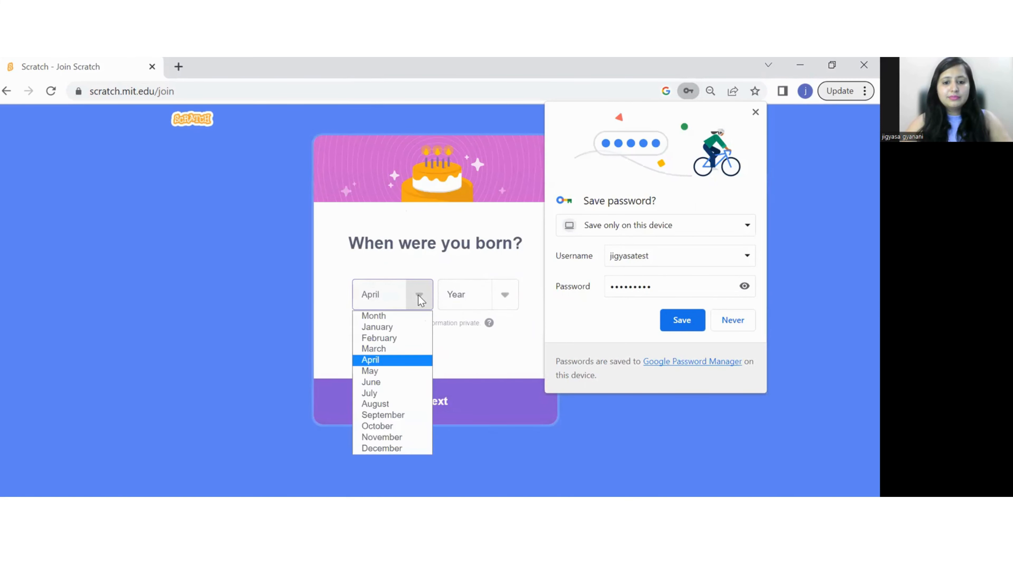
{"action": "left_click", "coordinate": [488, 298]}
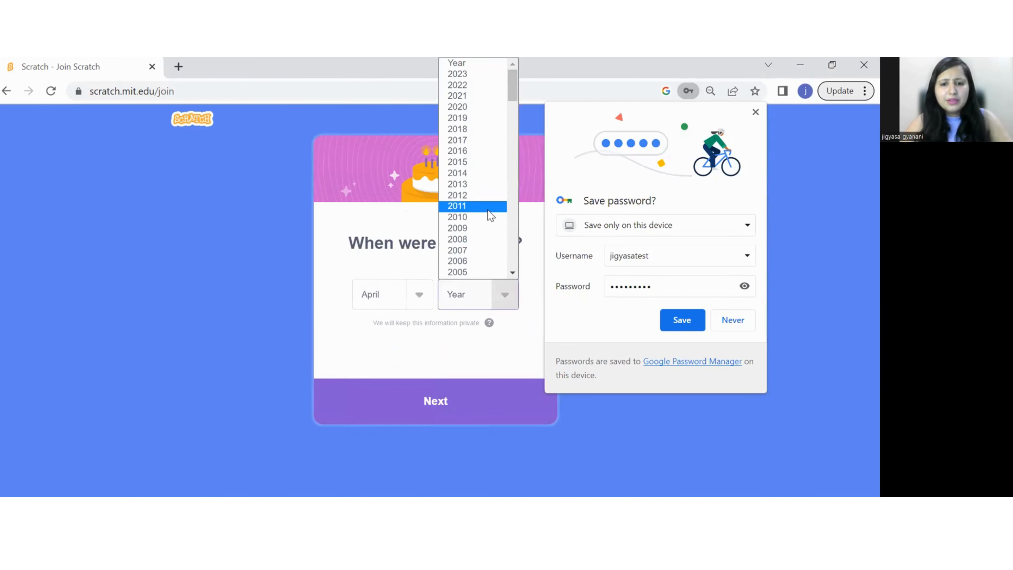
{"action": "left_click", "coordinate": [475, 236]}
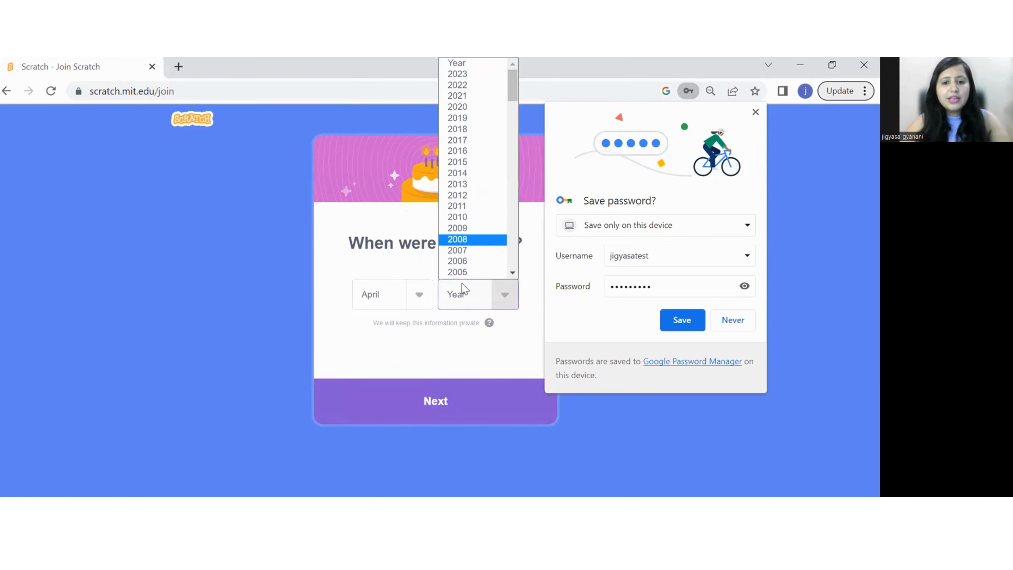
{"action": "left_click", "coordinate": [461, 291]}
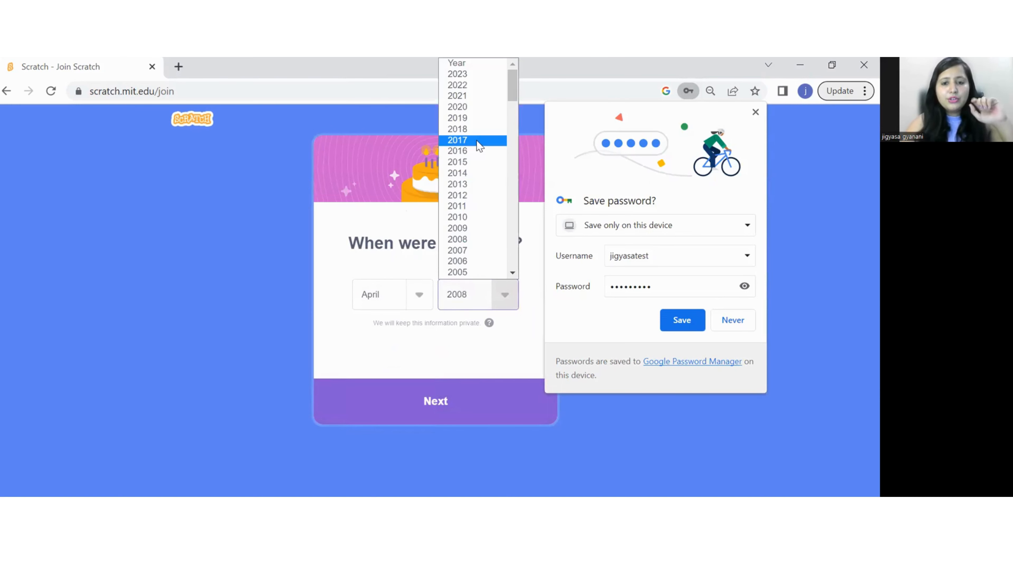
{"action": "left_click", "coordinate": [478, 140]}
Step: Choose Female as the gender and move on to the email question
{"action": "left_click", "coordinate": [437, 401]}
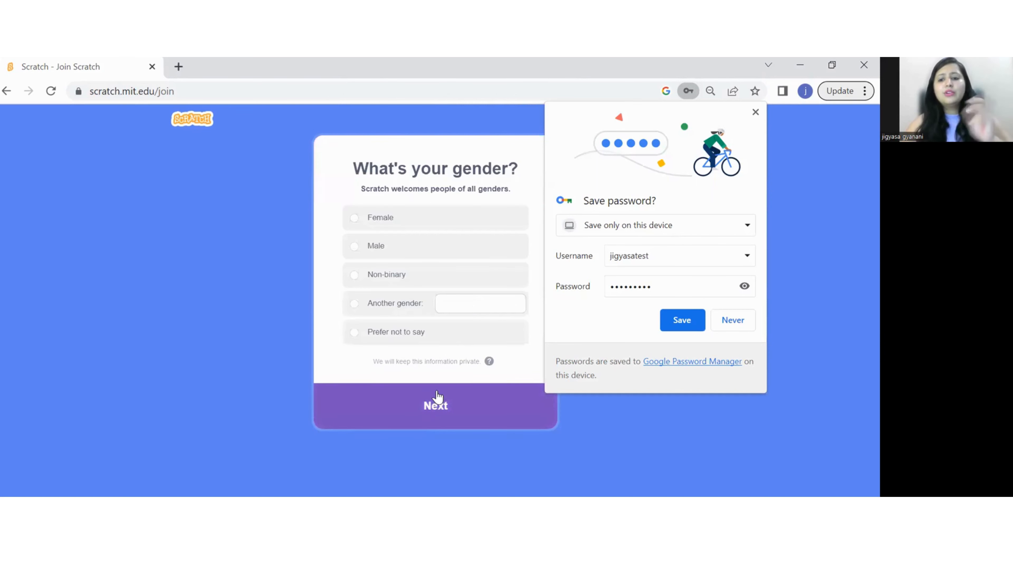
{"action": "left_click", "coordinate": [471, 215]}
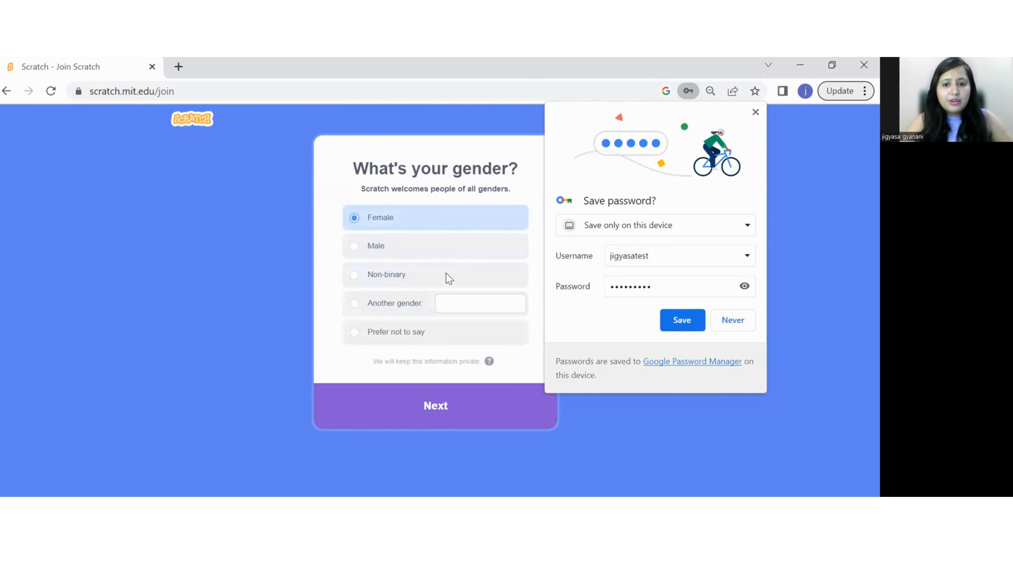
{"action": "left_click", "coordinate": [434, 405]}
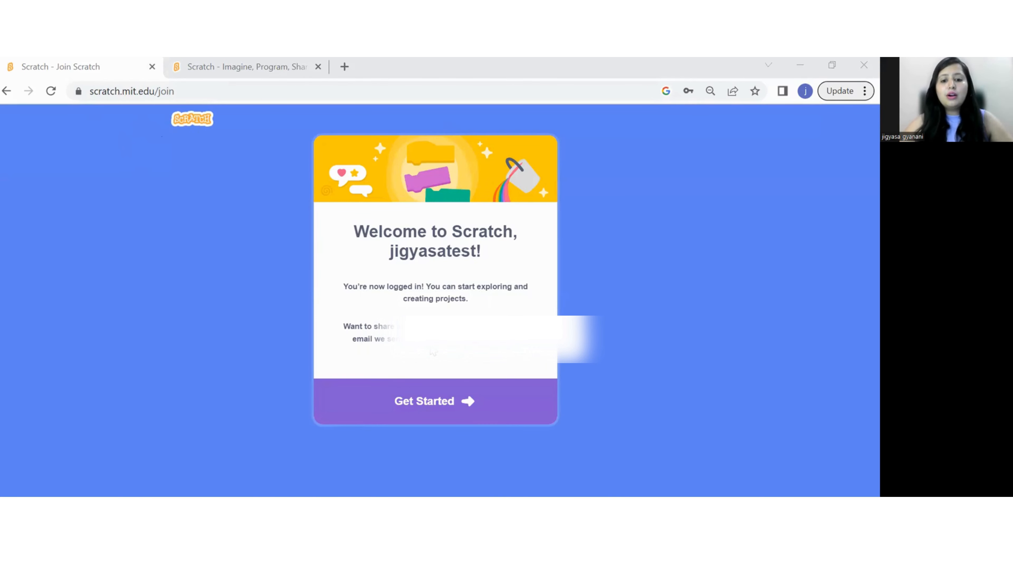
Step: Choose Get Started on the welcome screen to reach the signed-in Scratch home page
{"action": "left_click", "coordinate": [464, 411]}
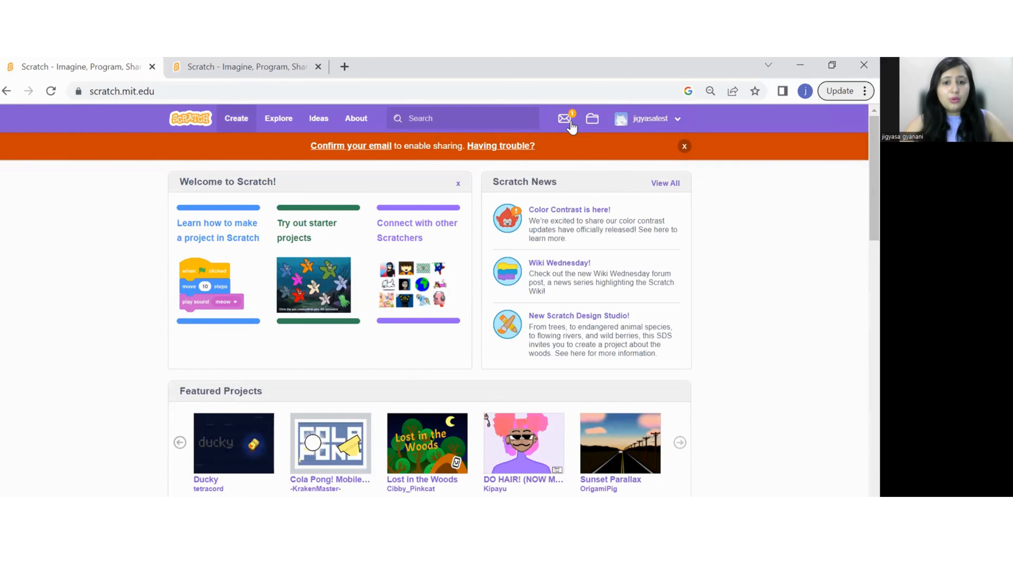
Step: Use Create to open a new untitled project with the default cat sprite
{"action": "left_click", "coordinate": [245, 127]}
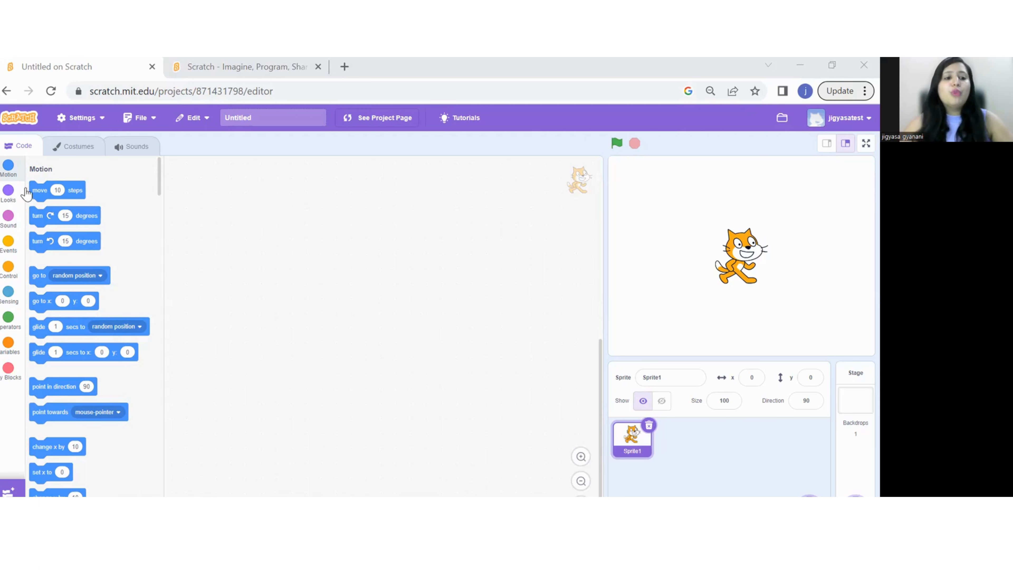
{"action": "left_click_drag", "start_coordinate": [40, 188], "coordinate": [235, 203]}
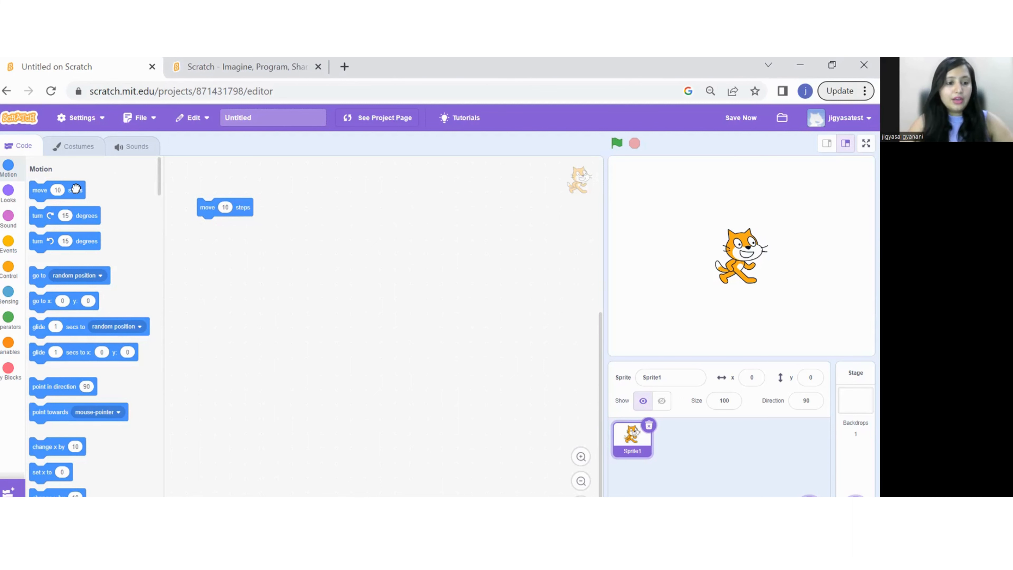
{"action": "left_click_drag", "start_coordinate": [76, 188], "coordinate": [271, 178]}
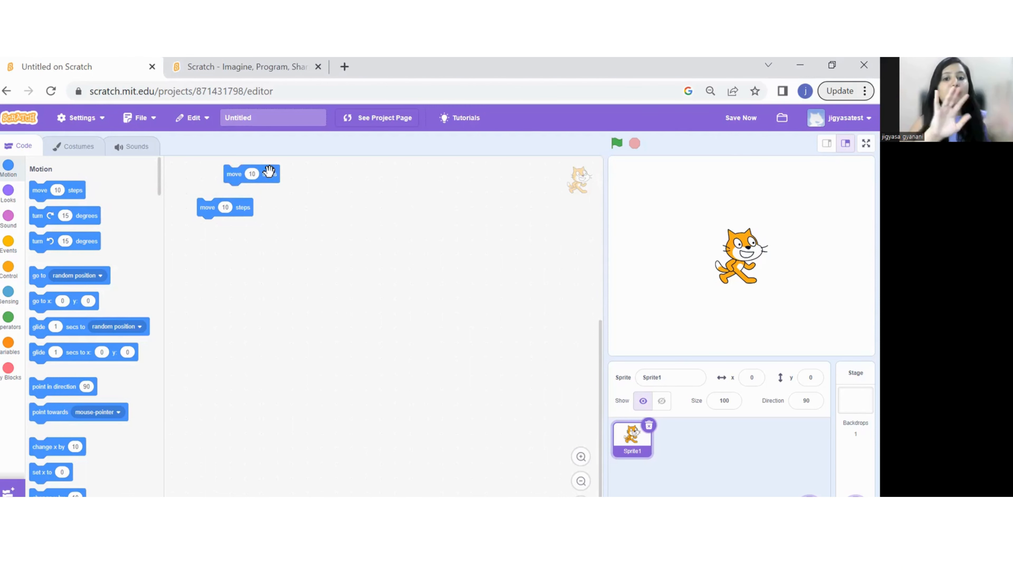
{"action": "left_click_drag", "start_coordinate": [269, 171], "coordinate": [104, 207]}
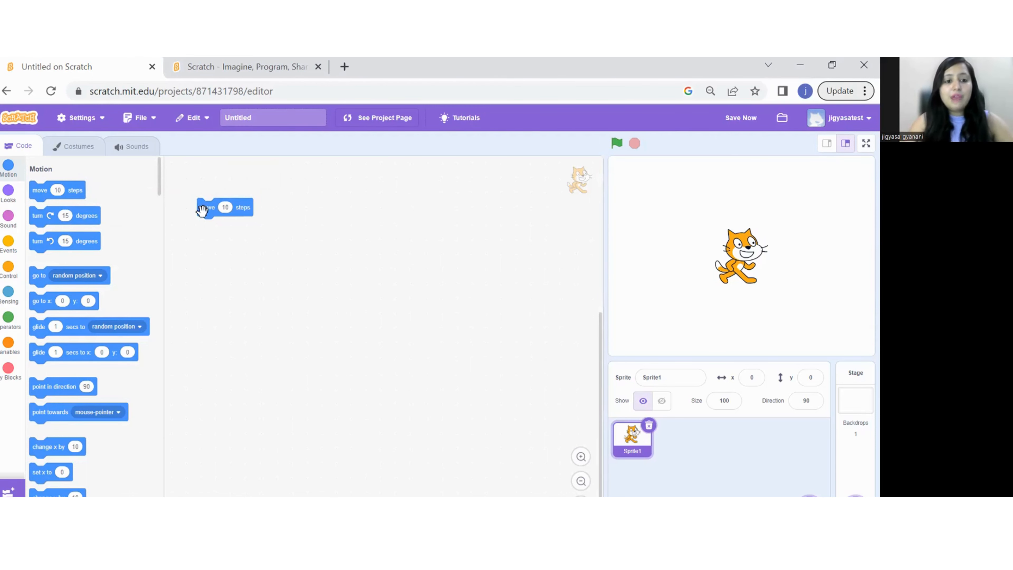
{"action": "left_click_drag", "start_coordinate": [211, 212], "coordinate": [118, 220]}
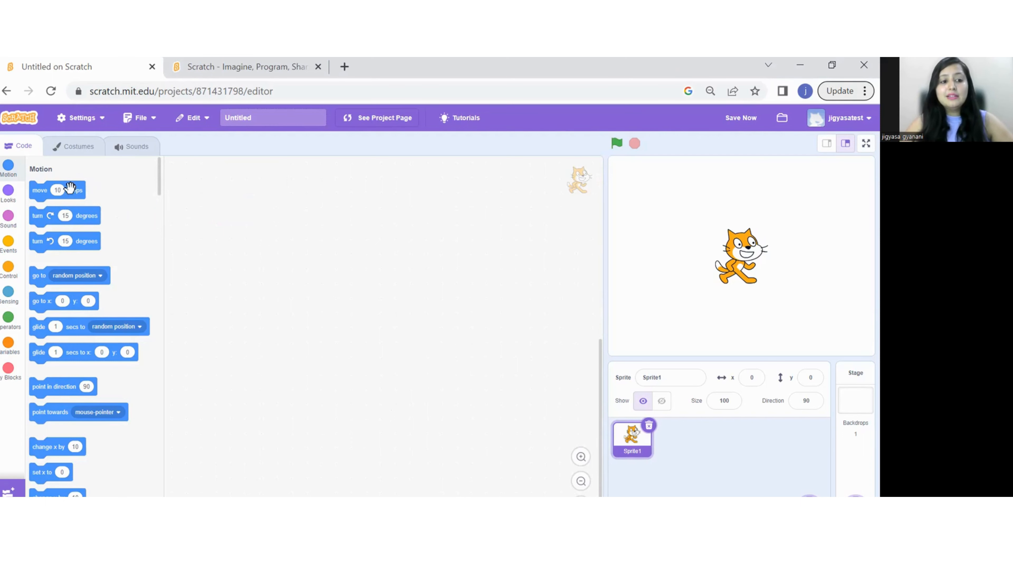
{"action": "left_click_drag", "start_coordinate": [65, 184], "coordinate": [92, 198]}
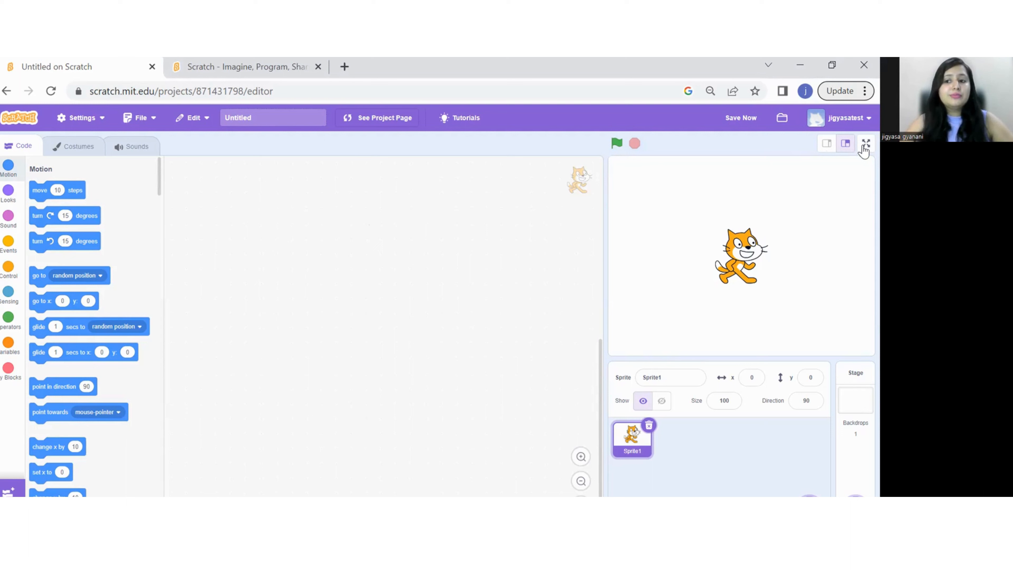
{"action": "left_click", "coordinate": [826, 144]}
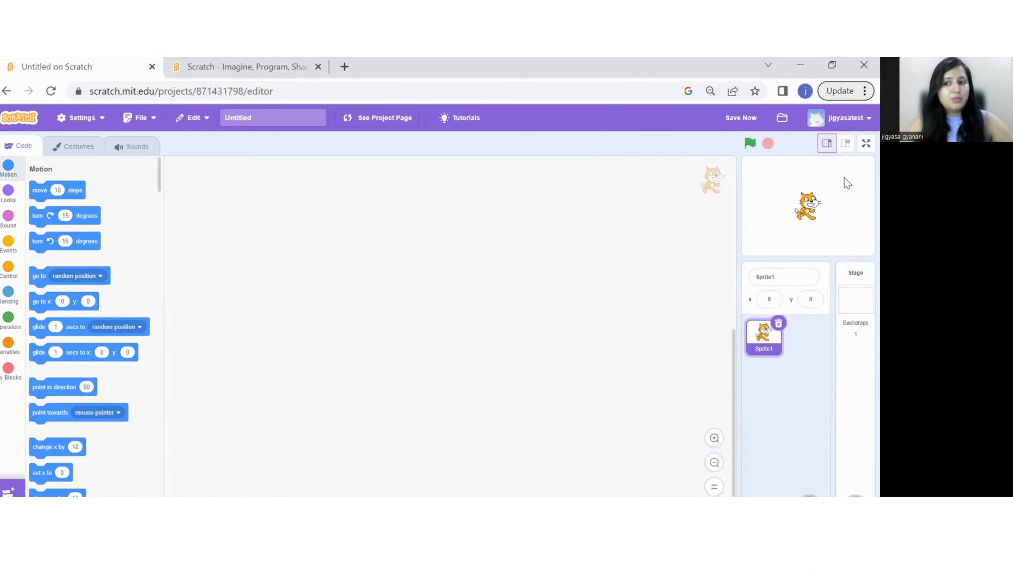
{"action": "left_click", "coordinate": [846, 144]}
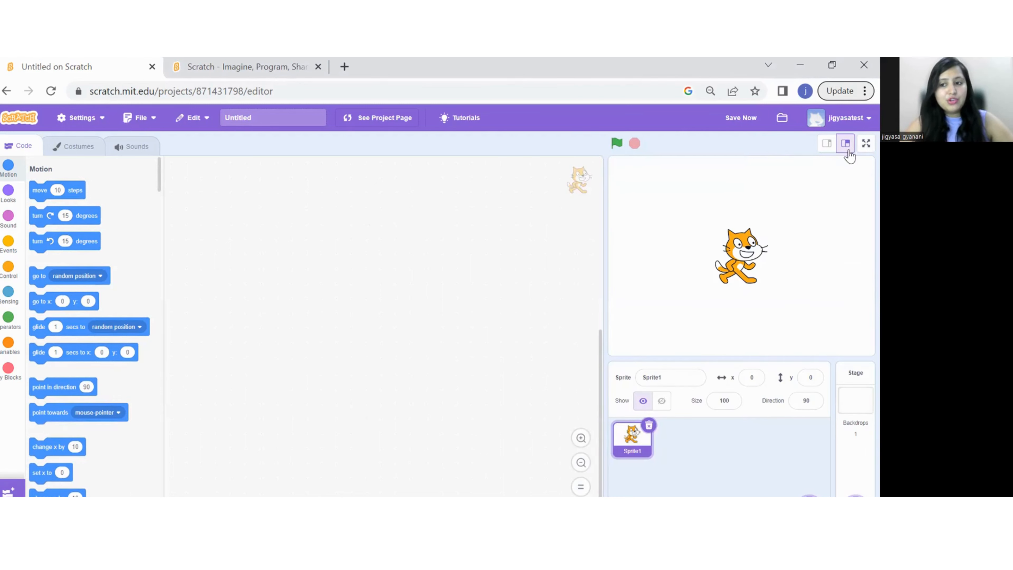
{"action": "left_click", "coordinate": [863, 151]}
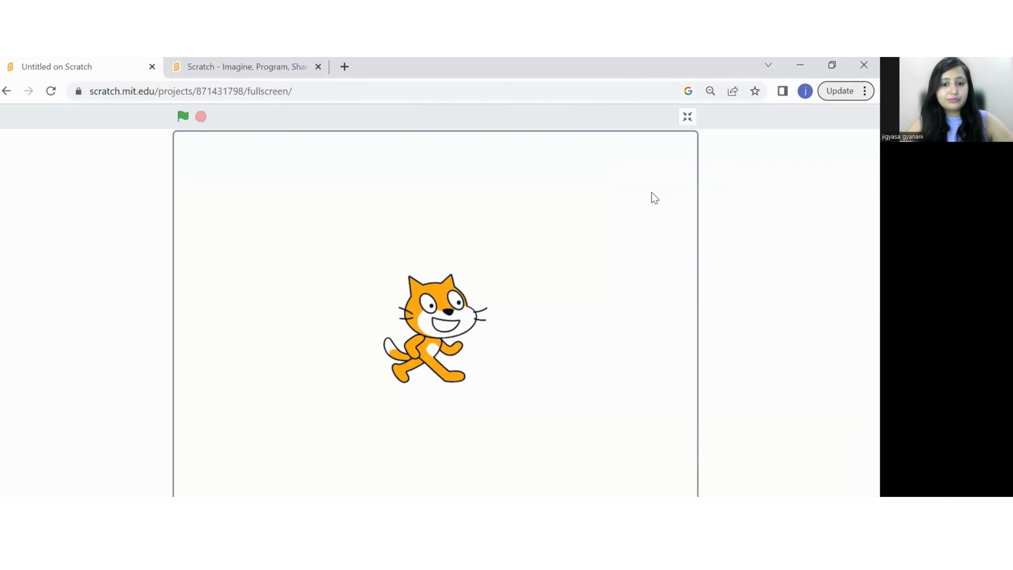
{"action": "left_click", "coordinate": [688, 124]}
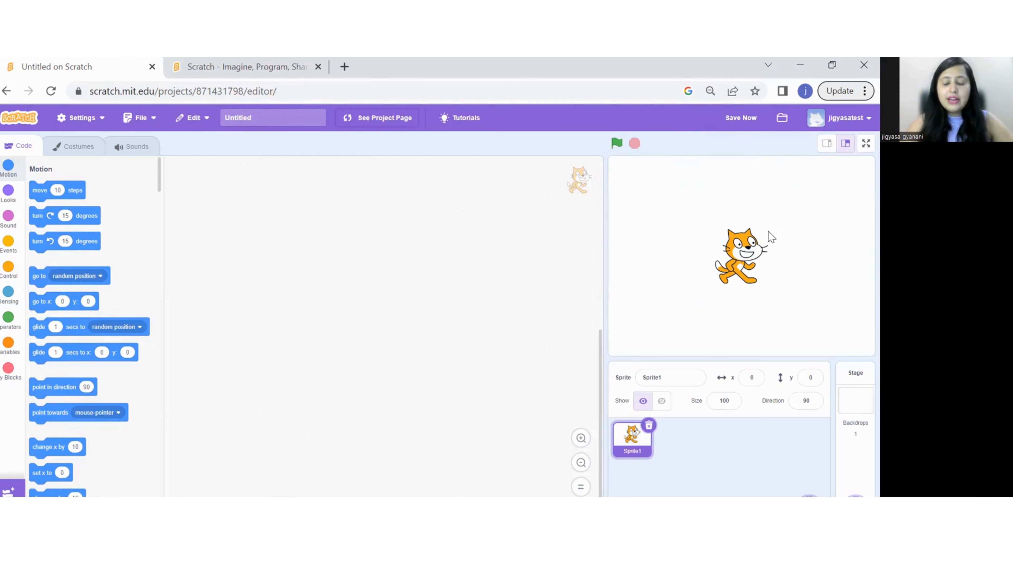
Step: Drag the cat to the lower-left of the stage, at x -190, y -107
{"action": "left_click_drag", "start_coordinate": [752, 250], "coordinate": [662, 280]}
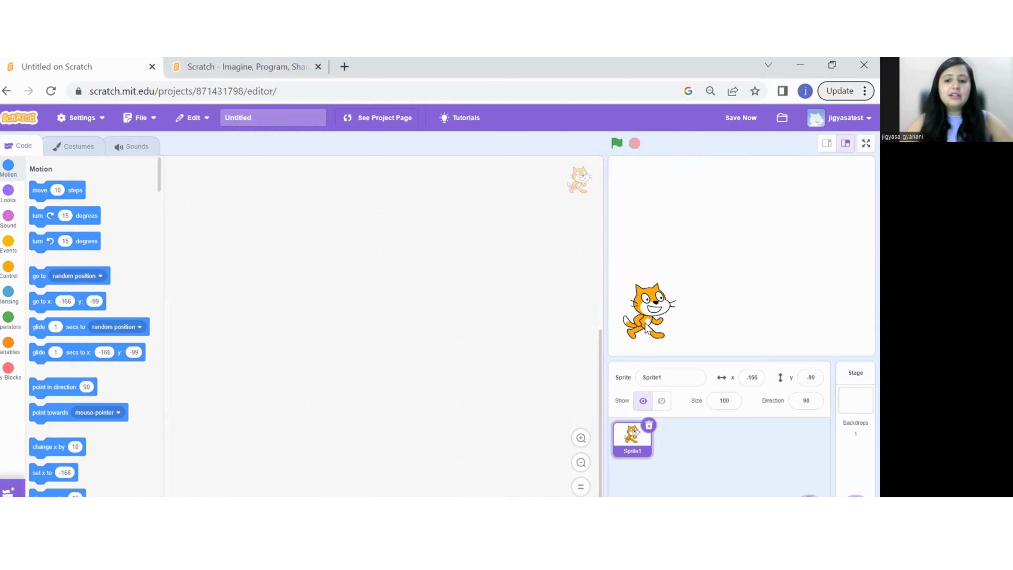
{"action": "left_click_drag", "start_coordinate": [647, 328], "coordinate": [648, 336]}
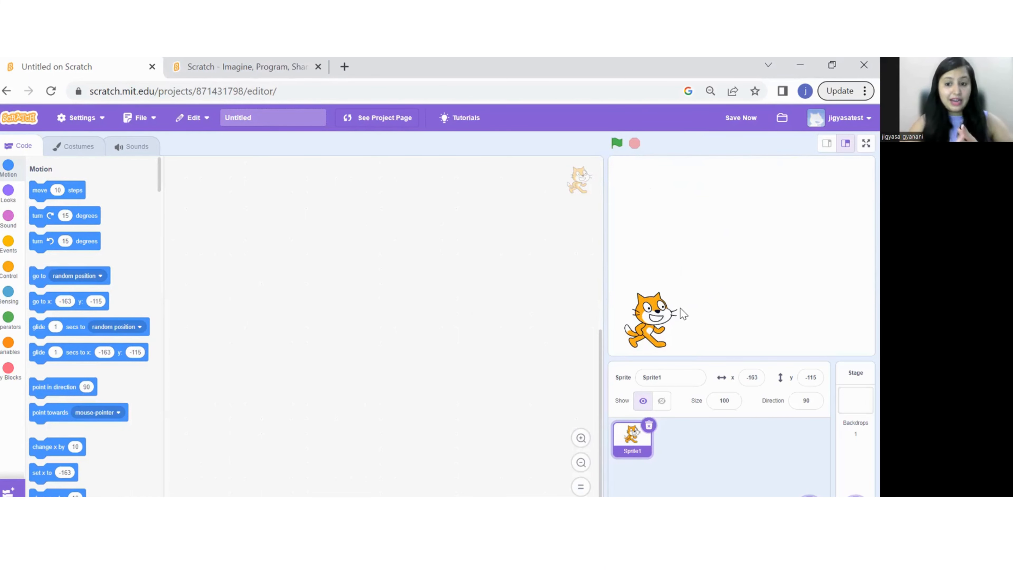
{"action": "left_click_drag", "start_coordinate": [681, 310], "coordinate": [657, 311]}
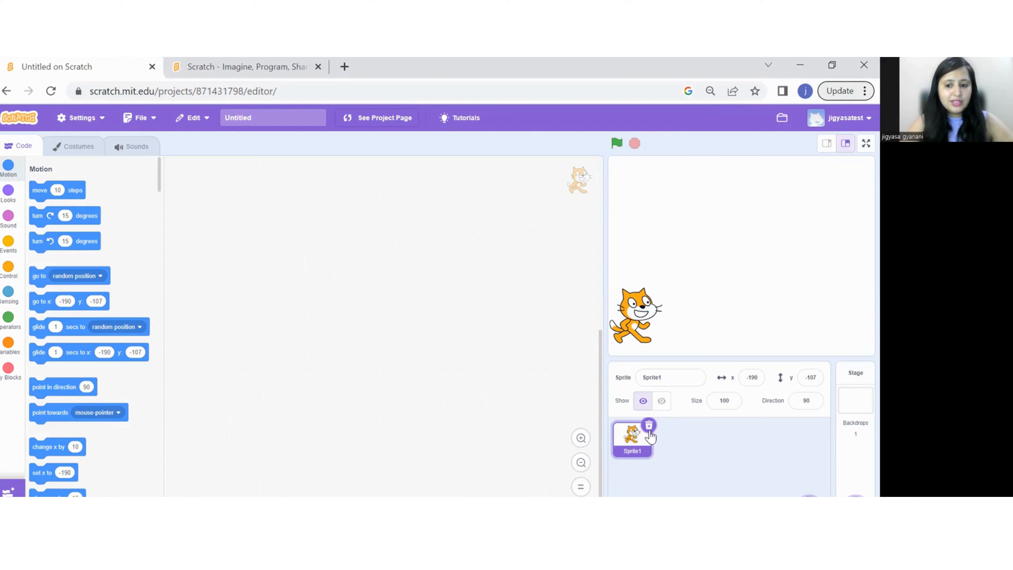
Step: Select Sprite1, the cat, and delete it from the project
{"action": "left_click", "coordinate": [638, 437]}
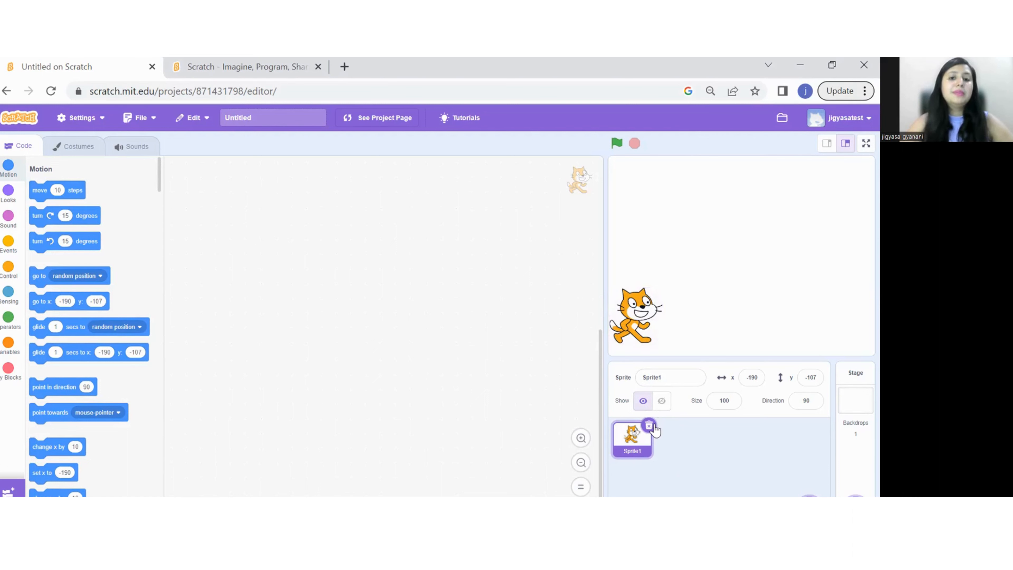
{"action": "left_click", "coordinate": [650, 426]}
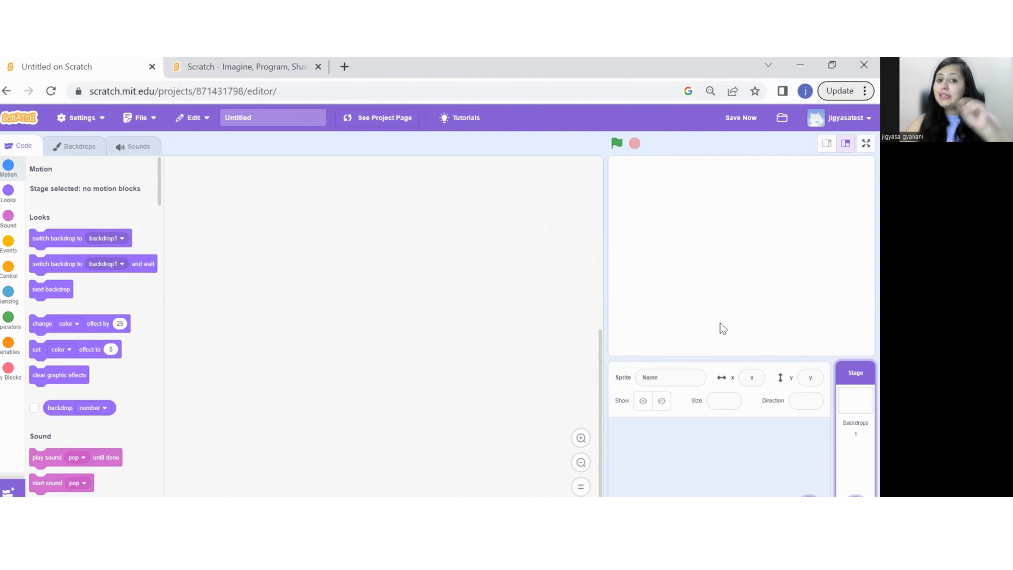
{"action": "mouse_move", "coordinate": [858, 491]}
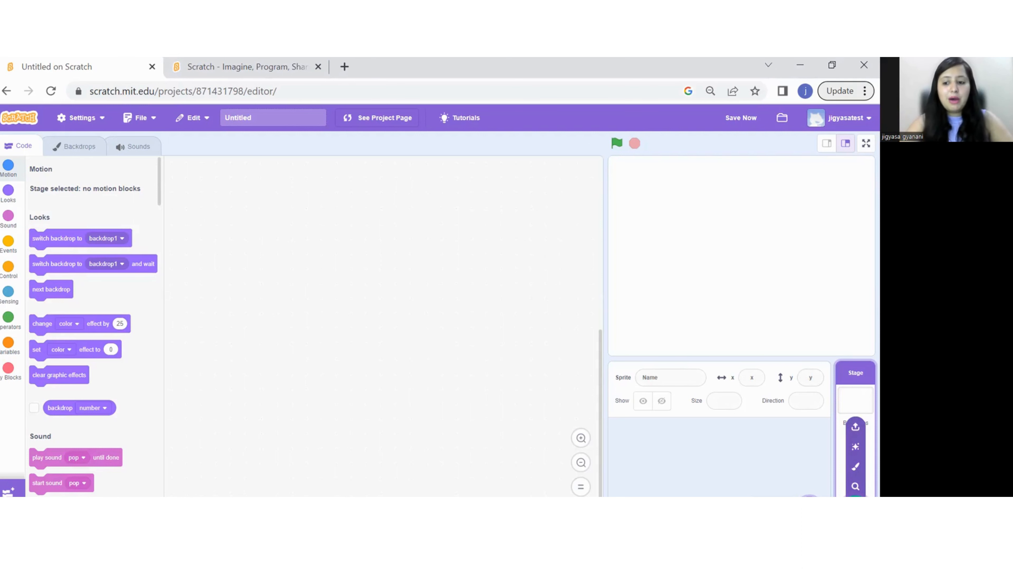
Step: Browse the Music, Sports, Outdoors, Indoors, Underwater and Patterns backdrops, then return to All
{"action": "left_click", "coordinate": [854, 488]}
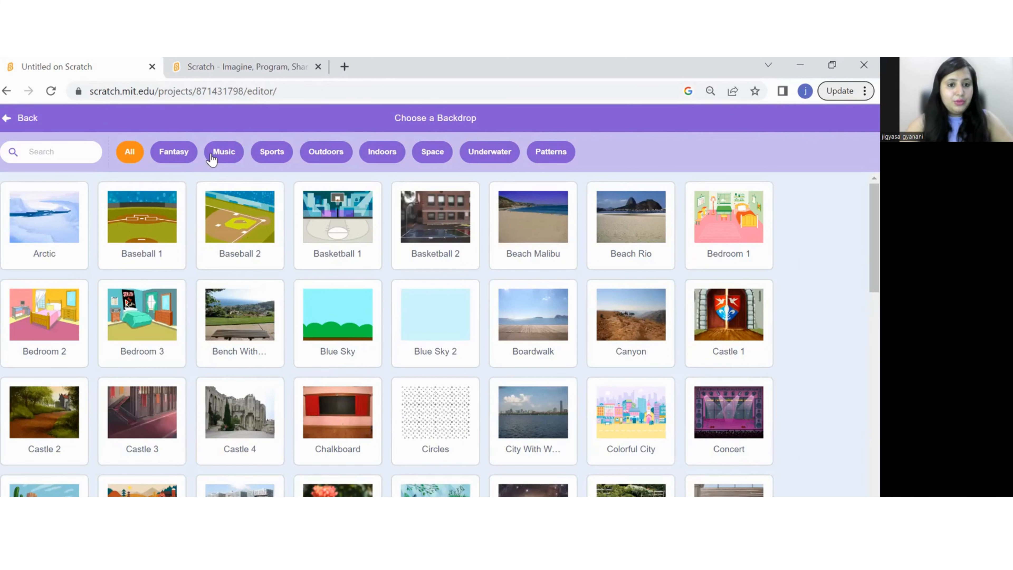
{"action": "left_click", "coordinate": [221, 158]}
{"action": "left_click", "coordinate": [275, 152]}
{"action": "left_click", "coordinate": [341, 152]}
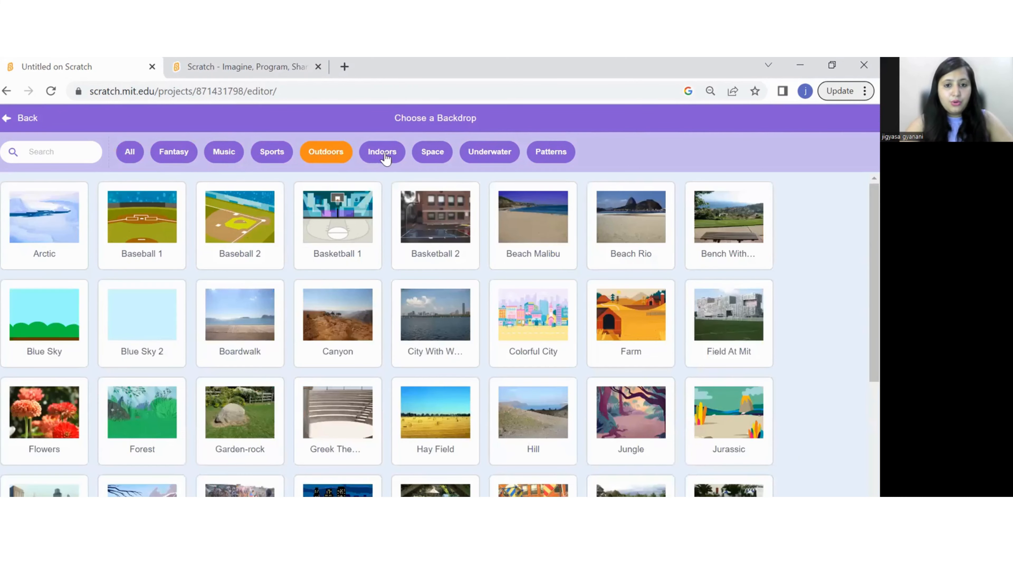
{"action": "left_click", "coordinate": [387, 152]}
{"action": "left_click", "coordinate": [482, 153]}
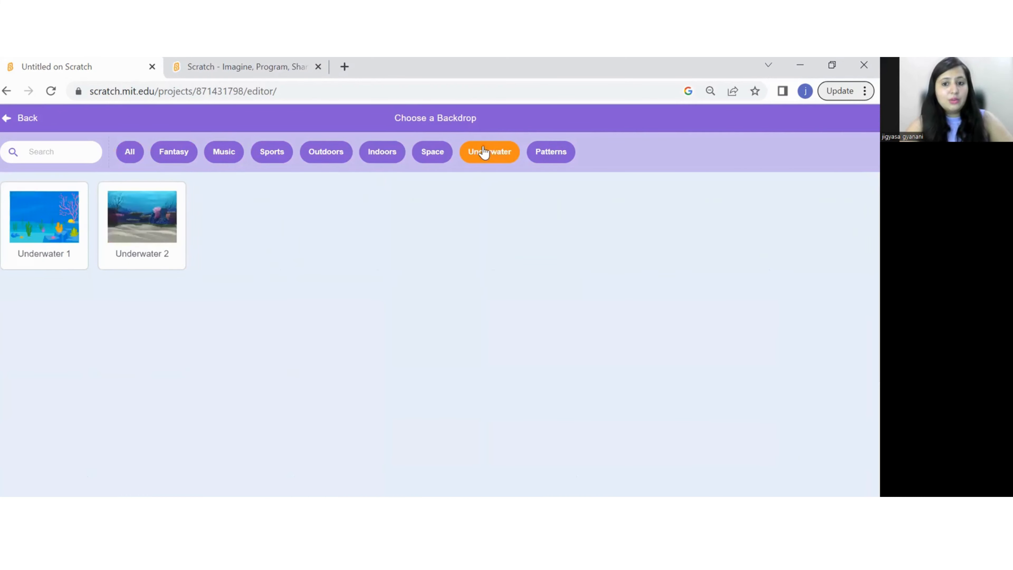
{"action": "left_click", "coordinate": [551, 157]}
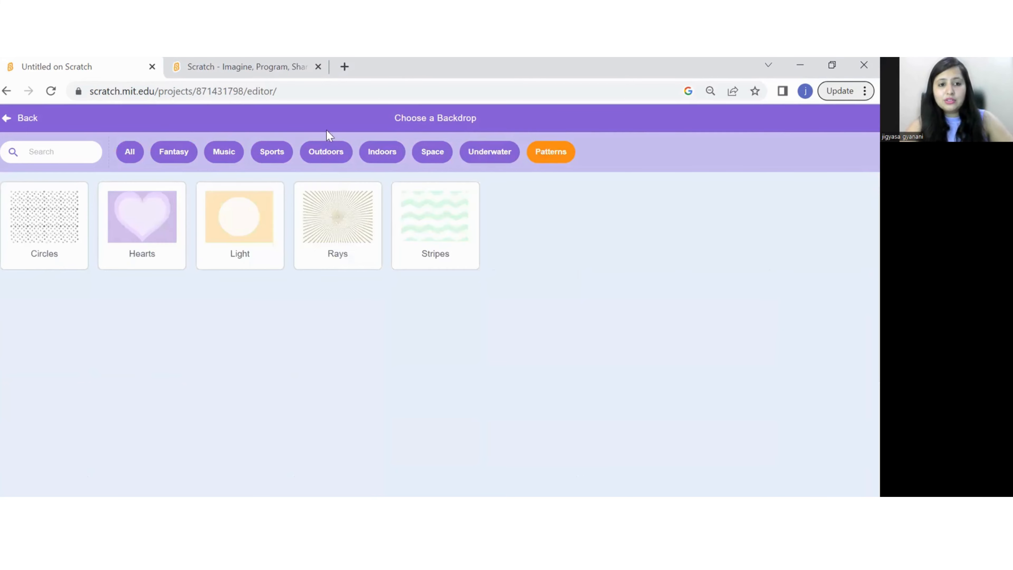
{"action": "left_click", "coordinate": [131, 152]}
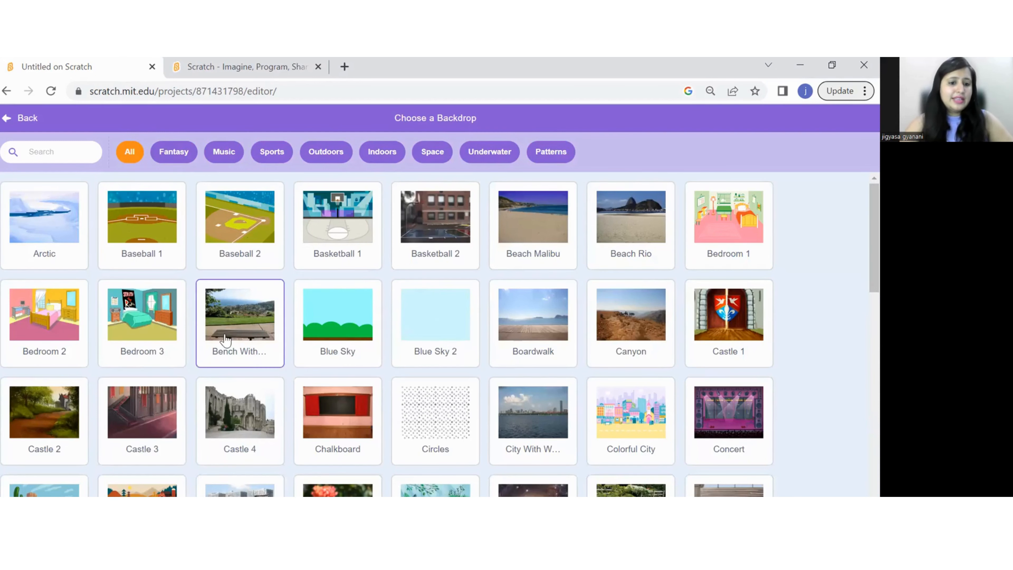
Step: Add the Blue Sky backdrop with its green hills to the stage
{"action": "left_click", "coordinate": [353, 328]}
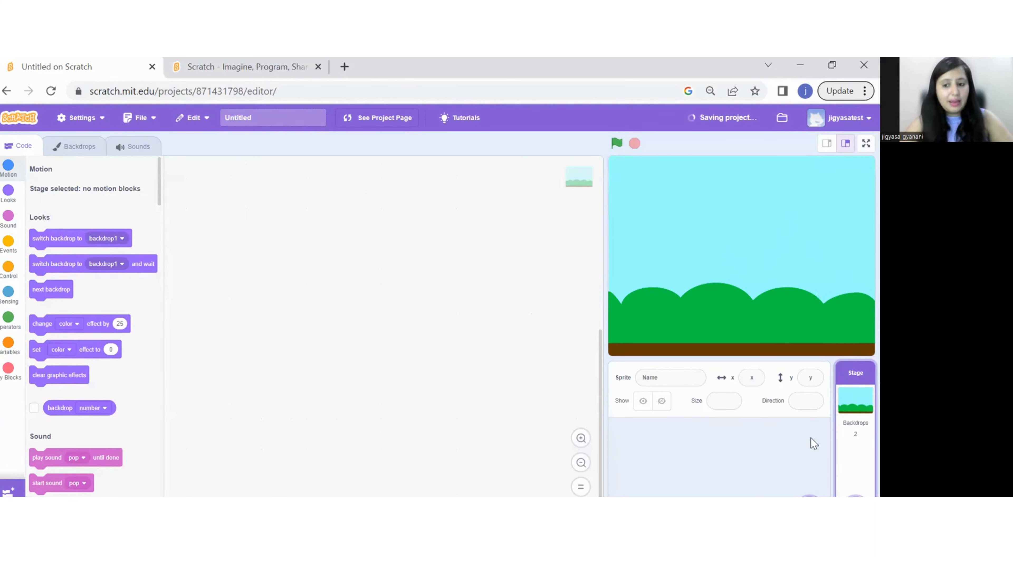
{"action": "mouse_move", "coordinate": [808, 496]}
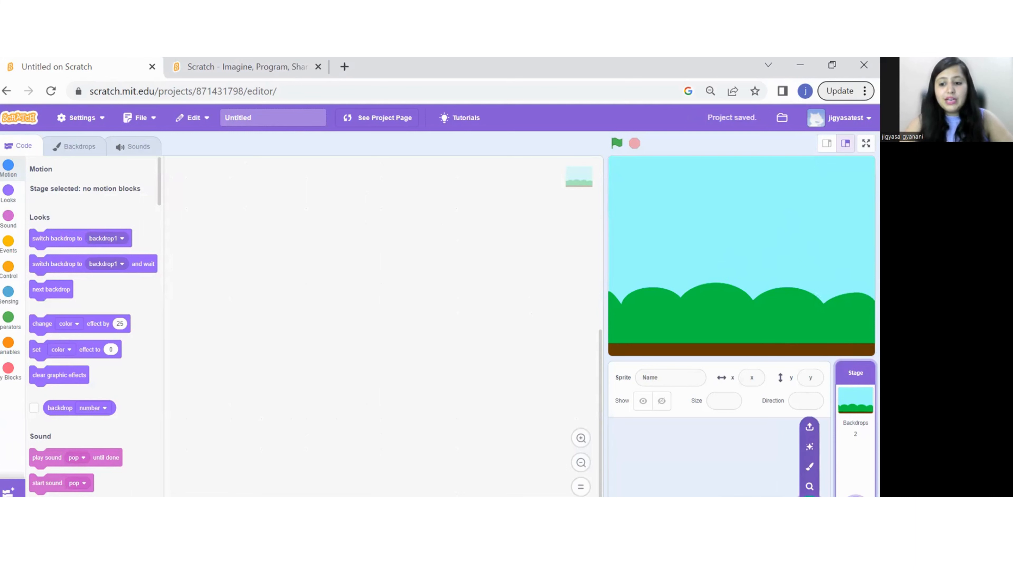
Step: Open the sprite library, look at Animals and Fantasy, then list all sprites
{"action": "left_click", "coordinate": [809, 486]}
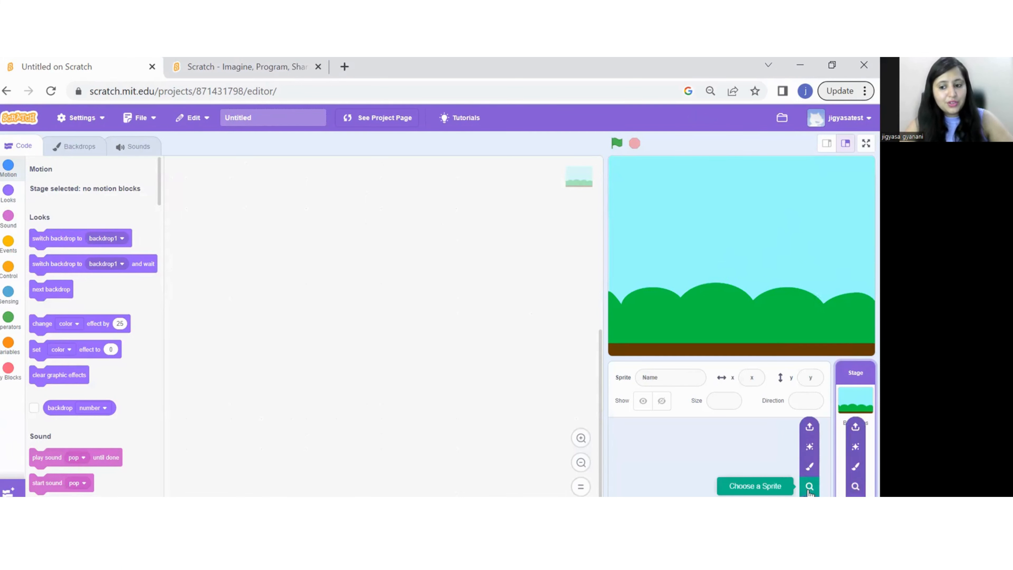
{"action": "left_click", "coordinate": [809, 485]}
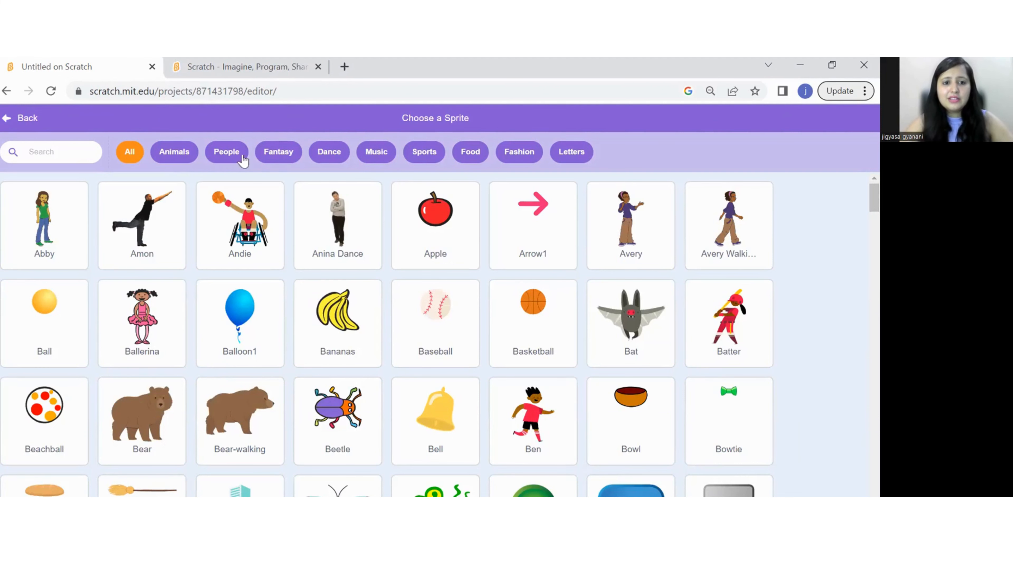
{"action": "left_click", "coordinate": [269, 164]}
{"action": "left_click", "coordinate": [374, 155]}
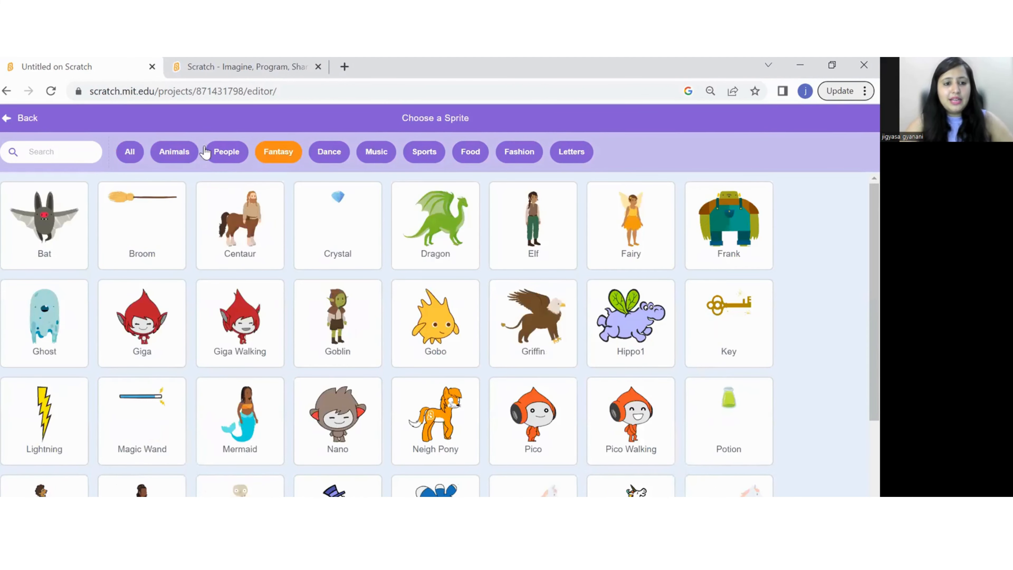
{"action": "left_click", "coordinate": [131, 152]}
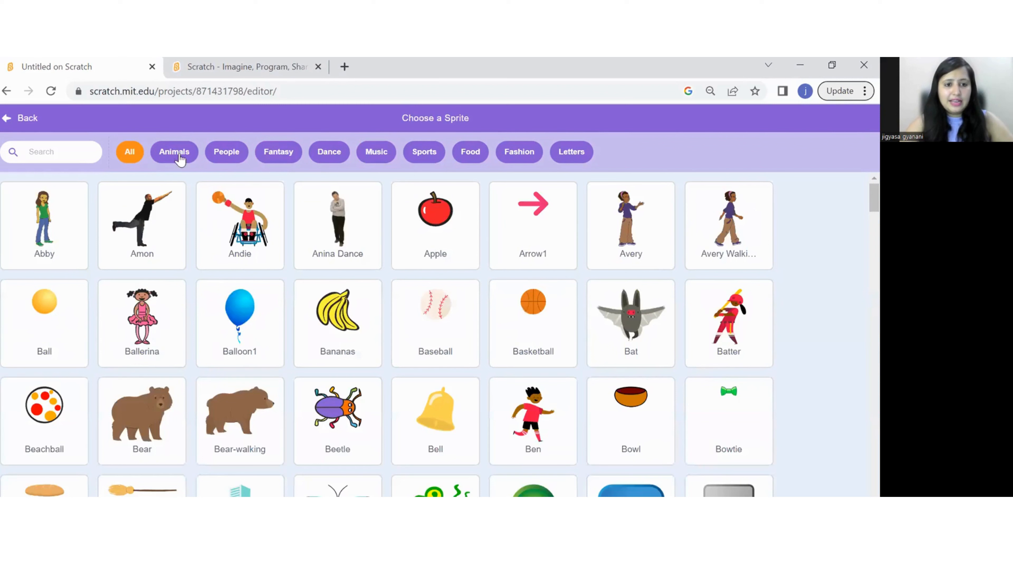
Step: Add the Ballerina from the People sprites and place her on the hills at x 25, y -92
{"action": "left_click", "coordinate": [231, 156]}
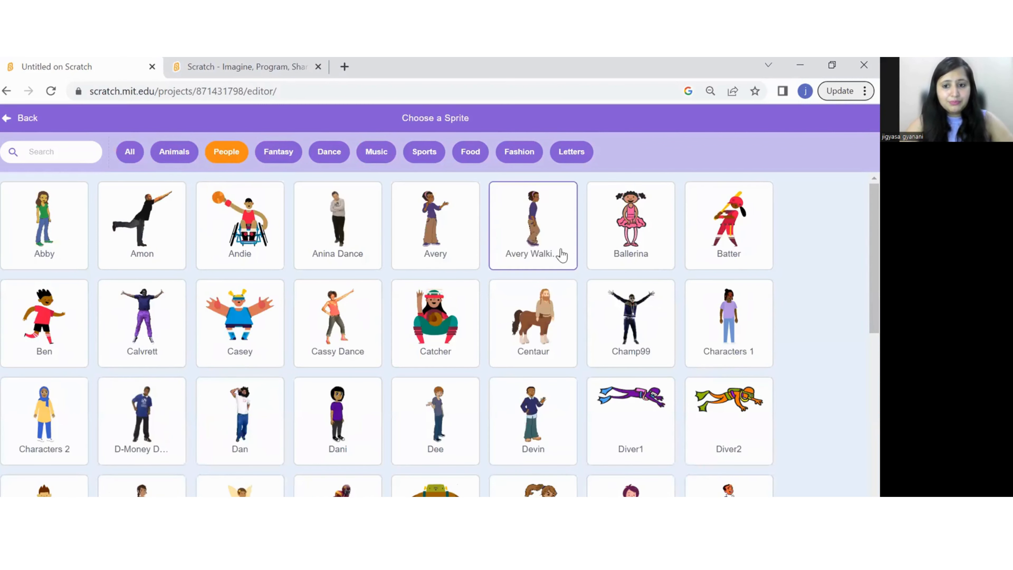
{"action": "left_click", "coordinate": [642, 235]}
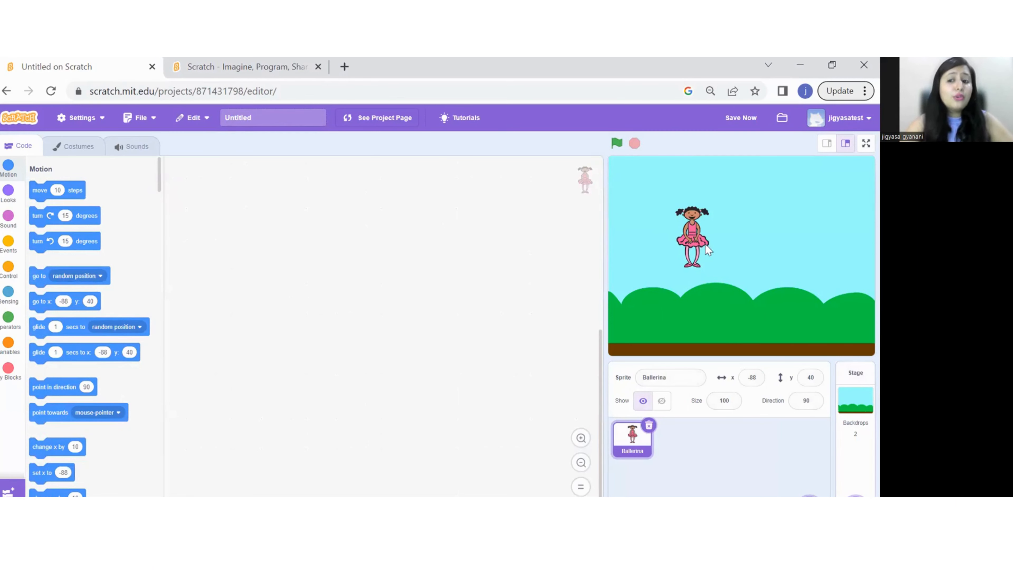
{"action": "left_click_drag", "start_coordinate": [707, 249], "coordinate": [768, 319]}
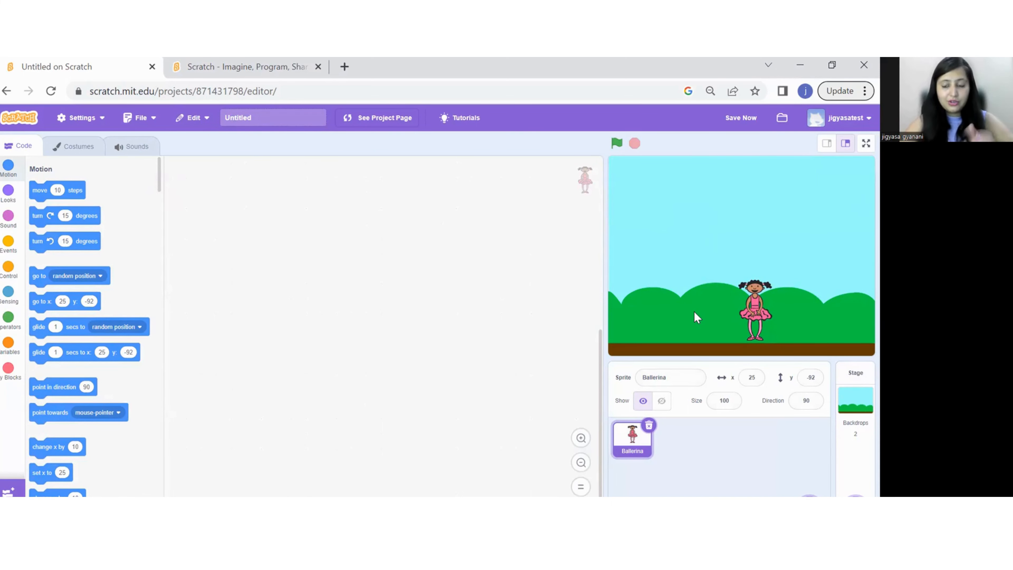
Step: Search backdrops for 'dance', apply Spotlight, and centre the Ballerina at x 8, y -94
{"action": "mouse_move", "coordinate": [854, 494]}
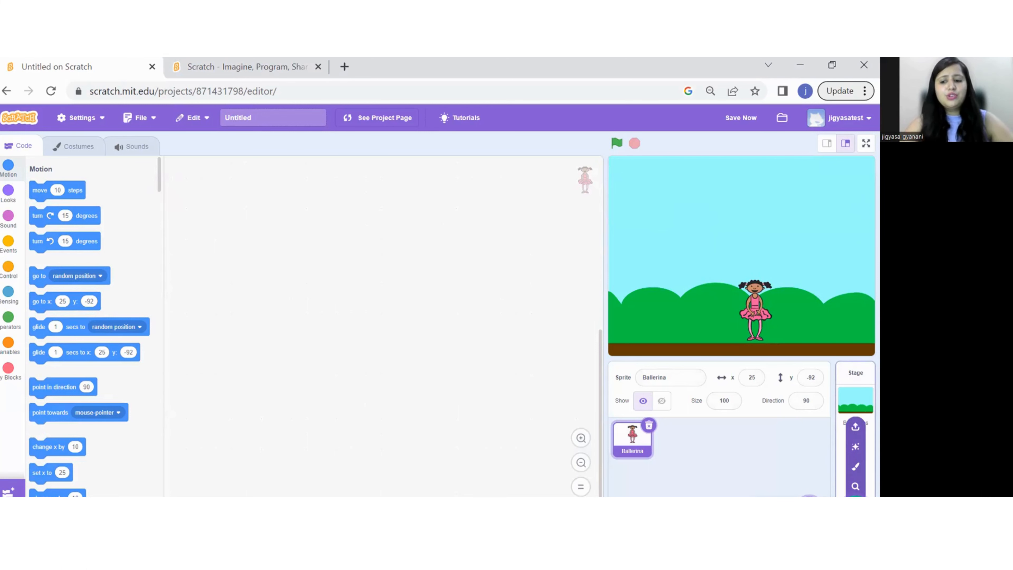
{"action": "left_click", "coordinate": [854, 487]}
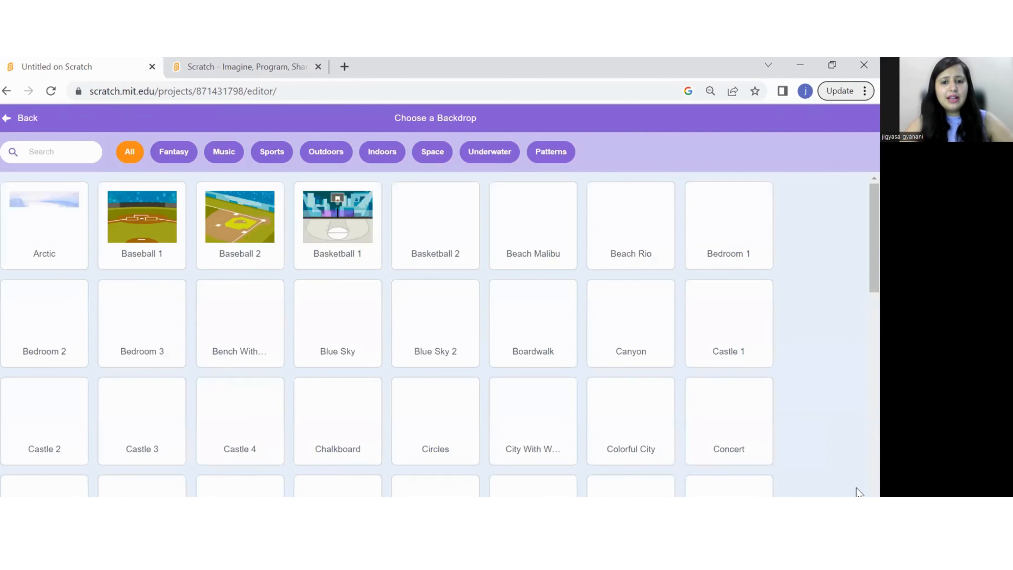
{"action": "left_click", "coordinate": [60, 150]}
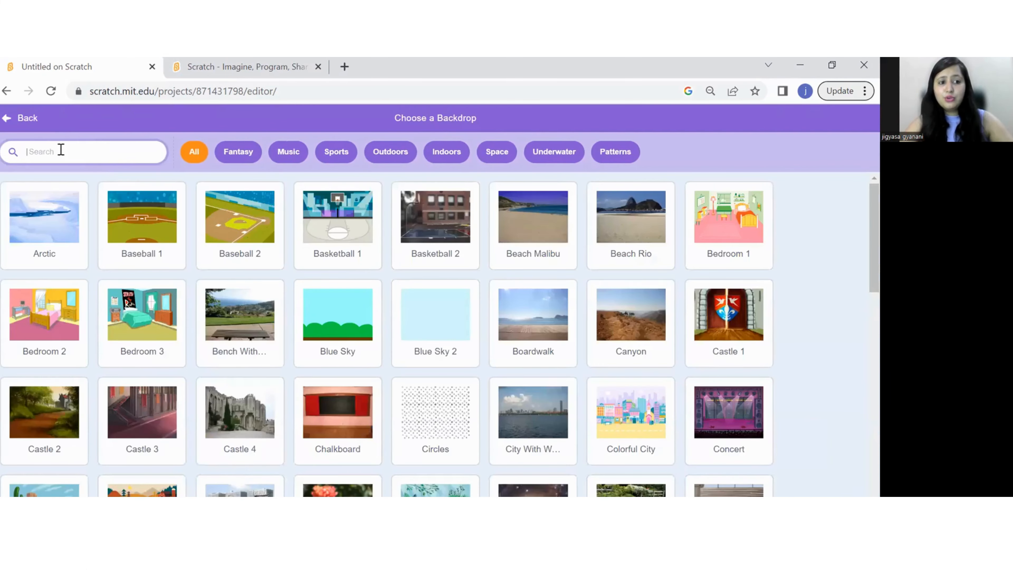
{"action": "type", "text": "dan"}
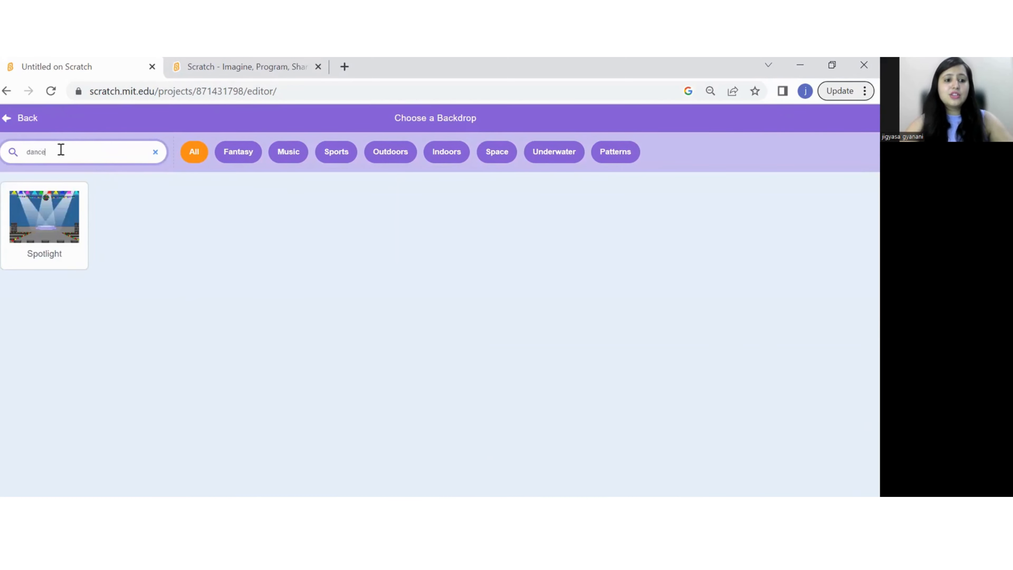
{"action": "type", "text": "ce"}
{"action": "left_click", "coordinate": [41, 232]}
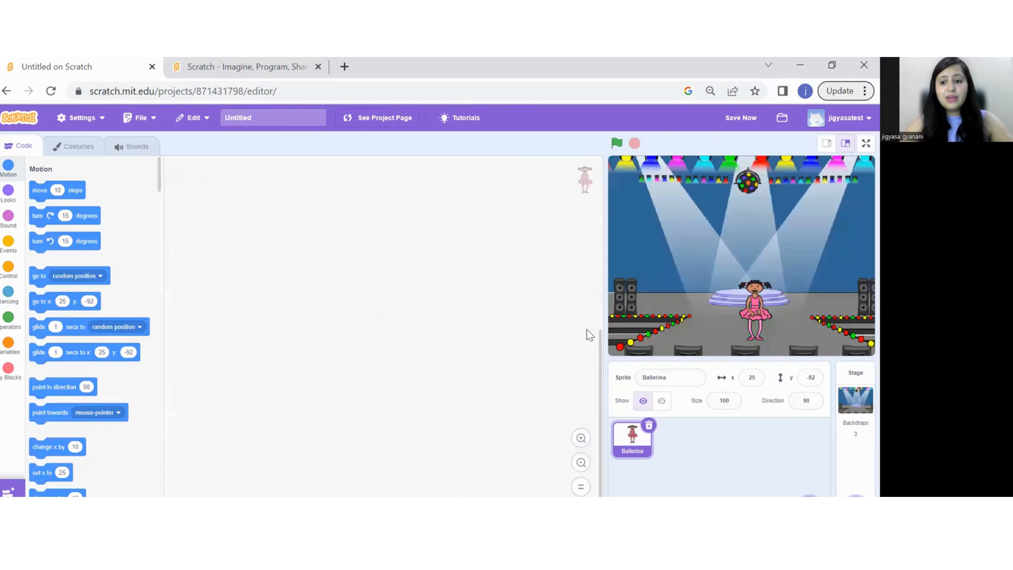
{"action": "mouse_move", "coordinate": [756, 298]}
{"action": "left_mouse_down"}
{"action": "mouse_move", "coordinate": [701, 296]}
{"action": "mouse_move", "coordinate": [747, 300]}
{"action": "left_mouse_up"}
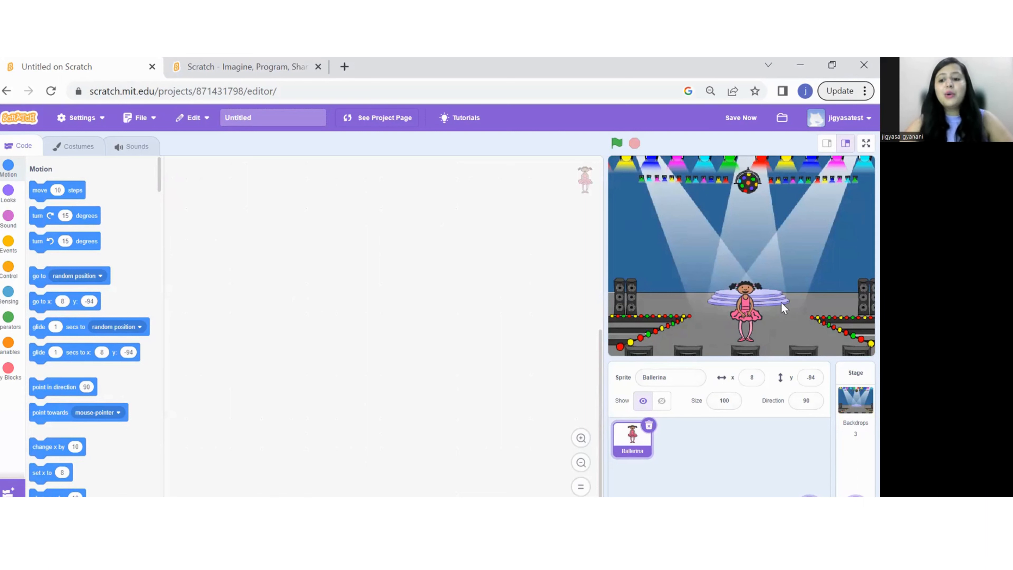
Step: Browse costumes ballerina-a through ballerina-d, settle on splits-pose ballerina-c, and select its name field
{"action": "left_click", "coordinate": [83, 152]}
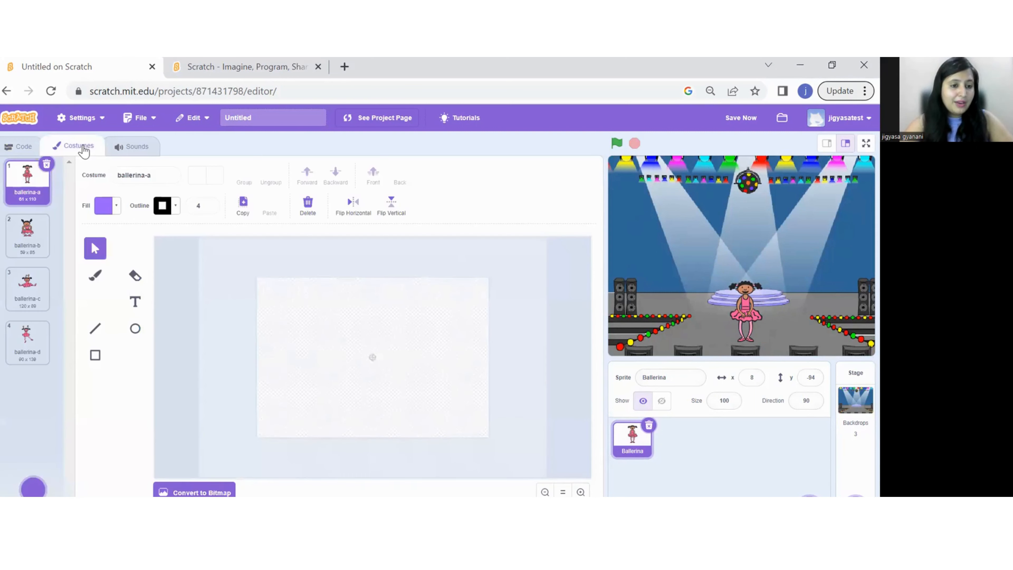
{"action": "left_click", "coordinate": [40, 236]}
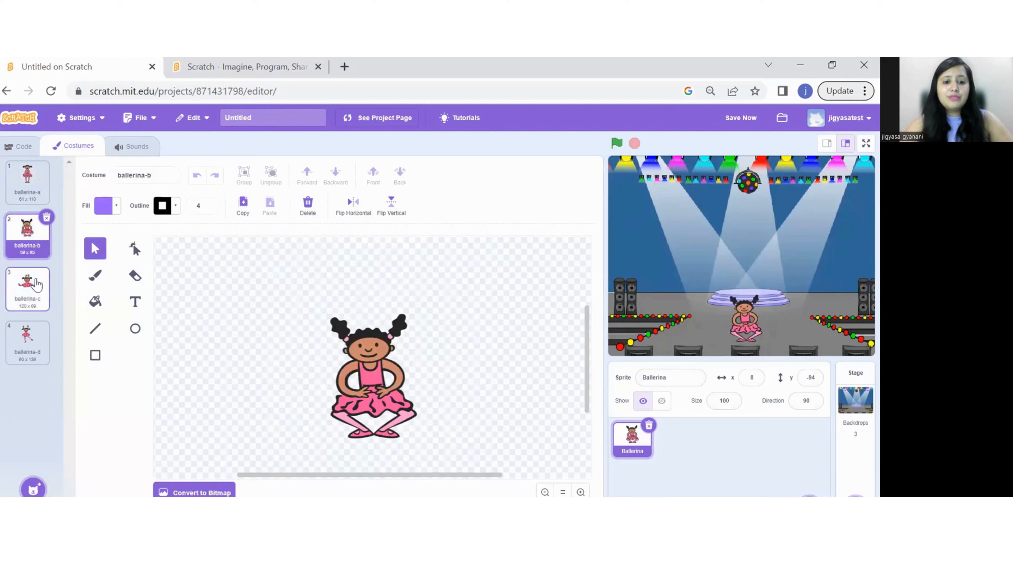
{"action": "left_click", "coordinate": [32, 295]}
{"action": "left_click", "coordinate": [29, 337]}
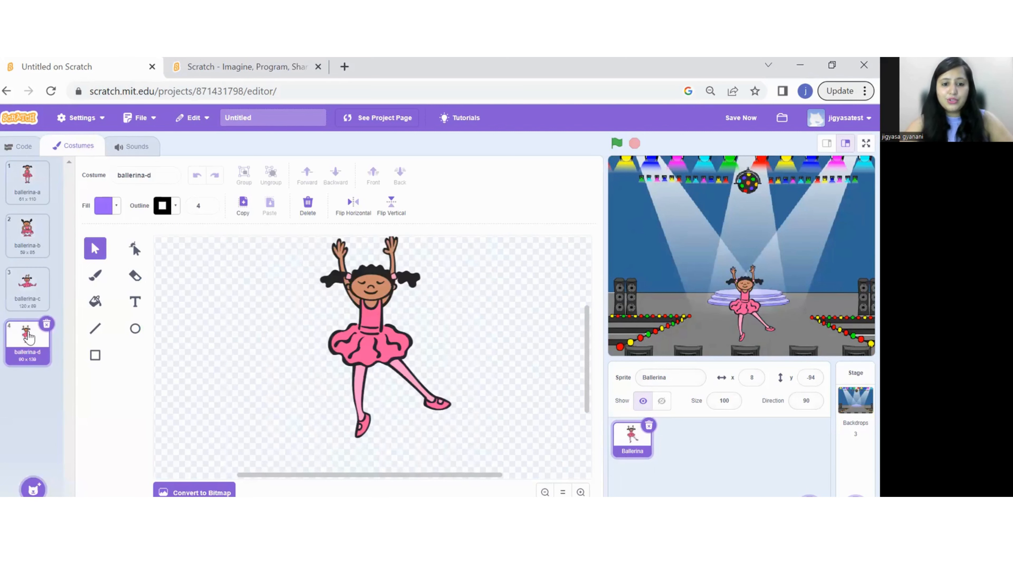
{"action": "left_click", "coordinate": [24, 192]}
{"action": "left_click", "coordinate": [28, 235]}
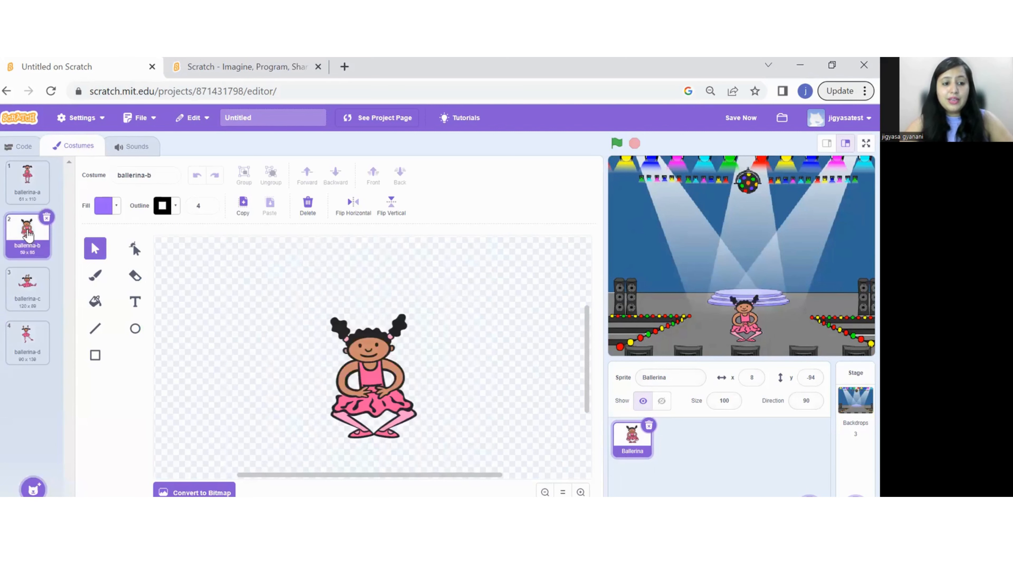
{"action": "left_click", "coordinate": [30, 287]}
{"action": "left_click", "coordinate": [36, 335]}
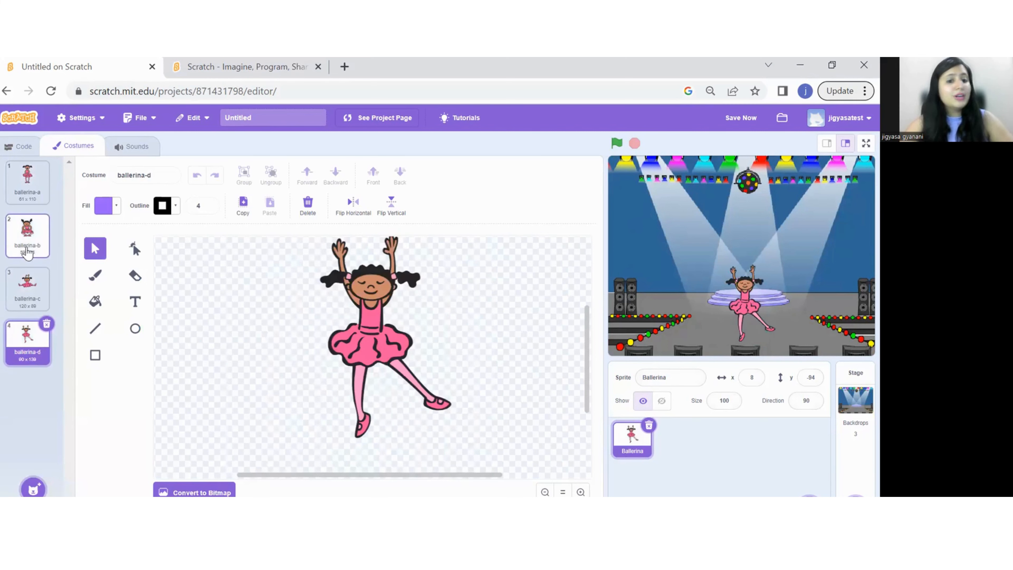
{"action": "left_click", "coordinate": [36, 289]}
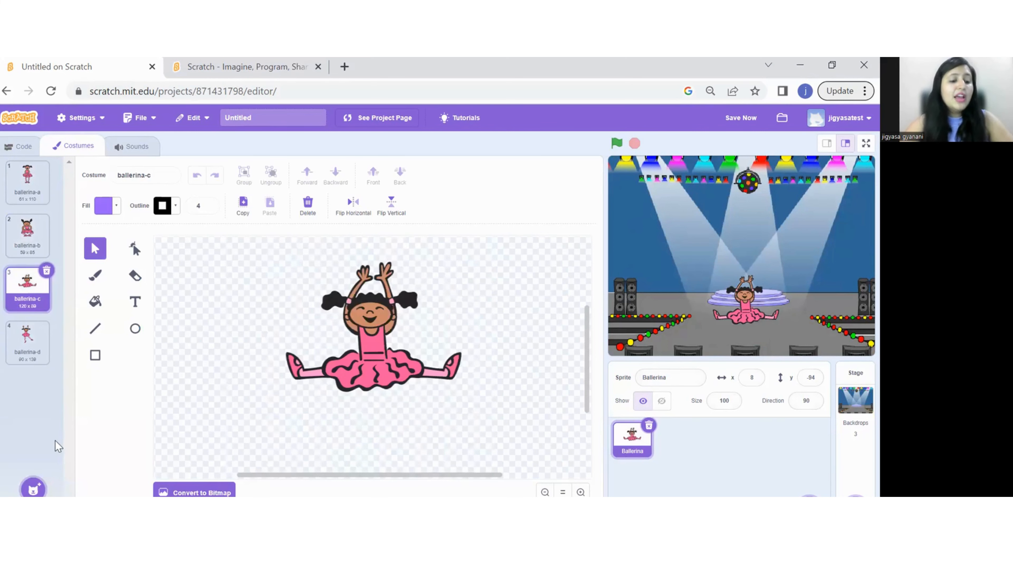
{"action": "mouse_move", "coordinate": [31, 485]}
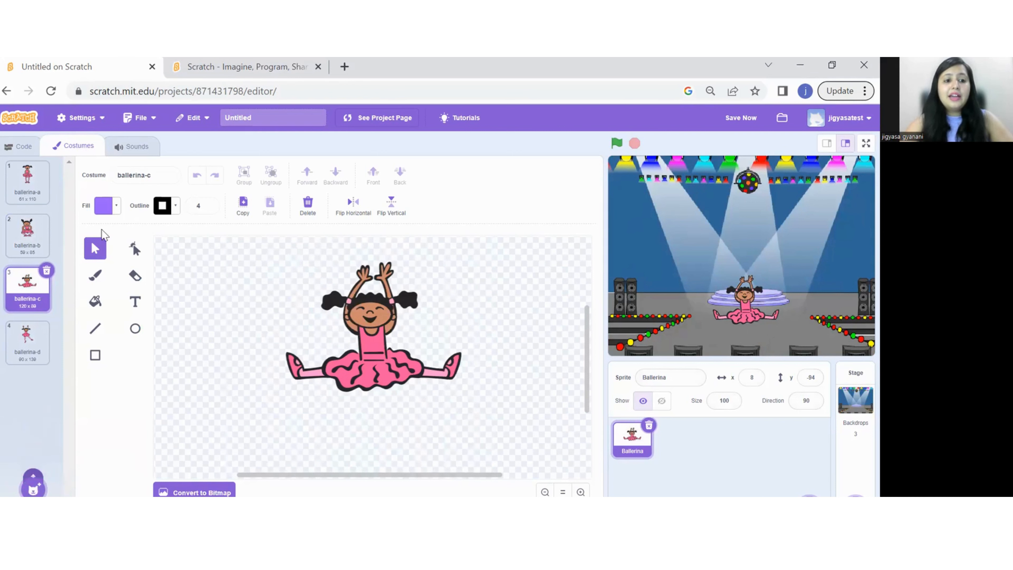
{"action": "left_click", "coordinate": [161, 176]}
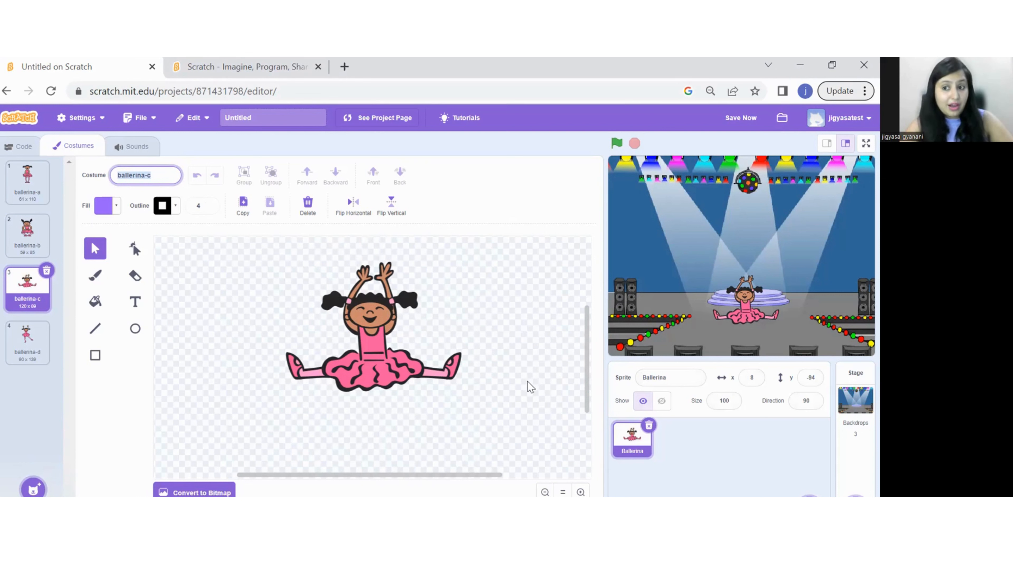
{"action": "left_click", "coordinate": [136, 329]}
{"action": "mouse_move", "coordinate": [236, 279]}
{"action": "left_mouse_down"}
{"action": "mouse_move", "coordinate": [219, 299]}
{"action": "mouse_move", "coordinate": [218, 348]}
{"action": "left_mouse_up"}
{"action": "left_click", "coordinate": [96, 355]}
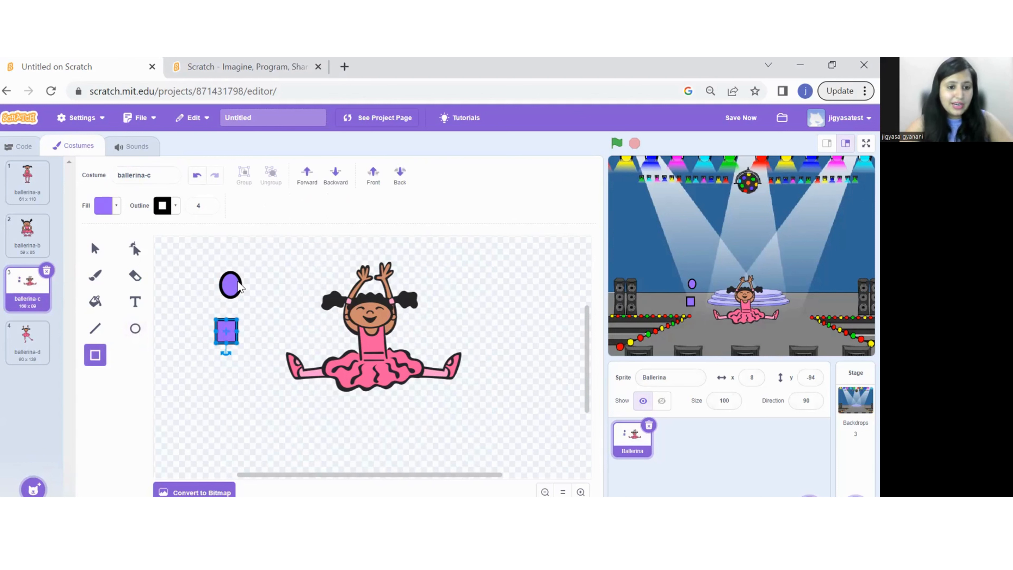
{"action": "left_click", "coordinate": [134, 274]}
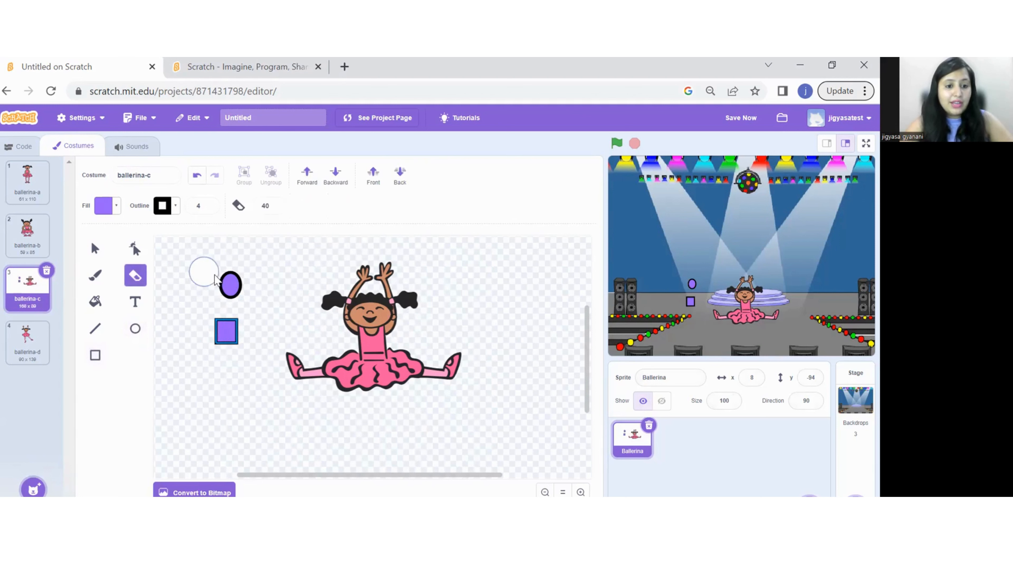
{"action": "mouse_move", "coordinate": [204, 275]}
{"action": "left_mouse_down"}
{"action": "mouse_move", "coordinate": [224, 277]}
{"action": "mouse_move", "coordinate": [229, 294]}
{"action": "mouse_move", "coordinate": [223, 335]}
{"action": "mouse_move", "coordinate": [241, 323]}
{"action": "left_mouse_up"}
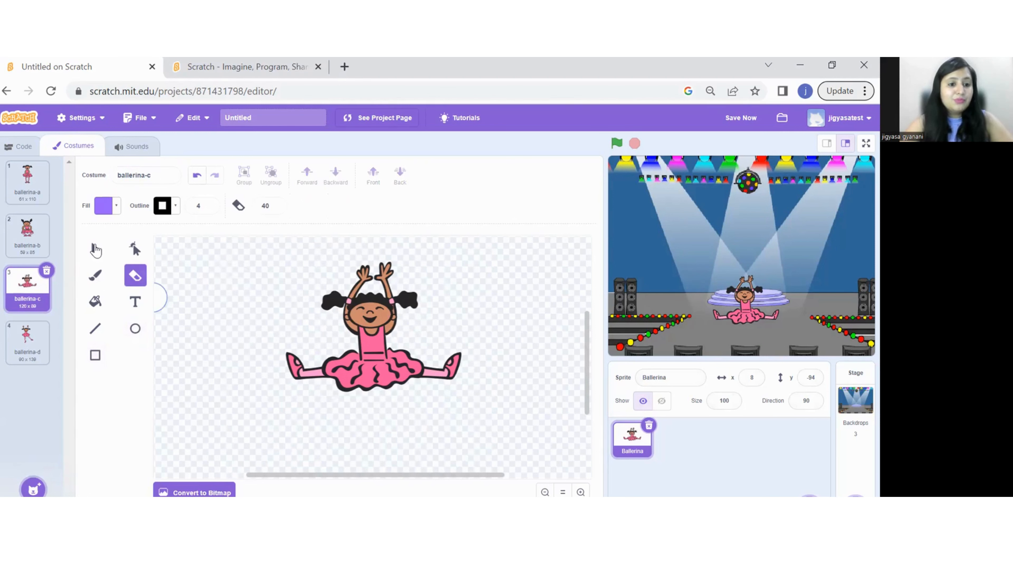
{"action": "left_click", "coordinate": [95, 248]}
{"action": "left_click", "coordinate": [367, 296]}
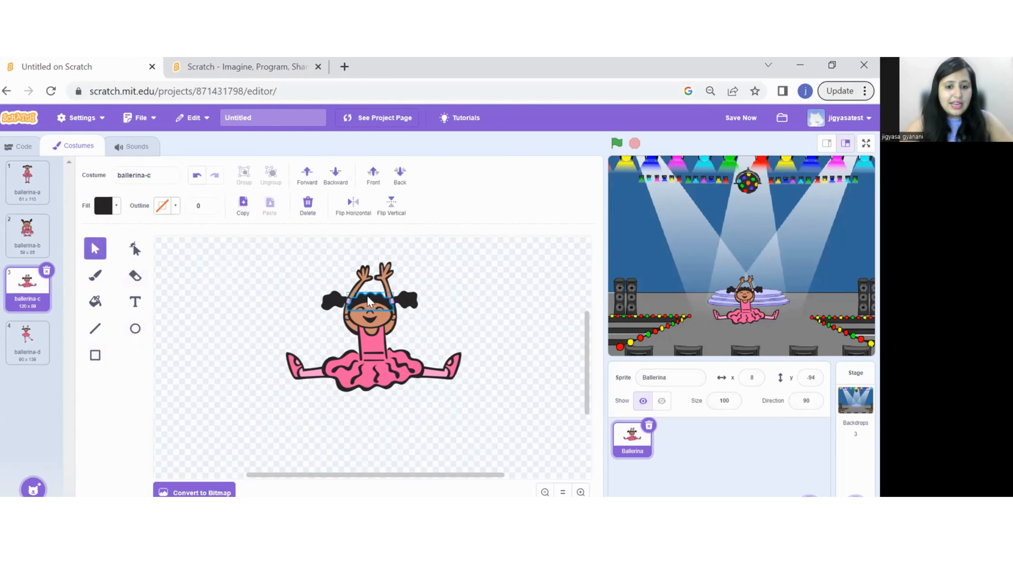
{"action": "left_click", "coordinate": [364, 275]}
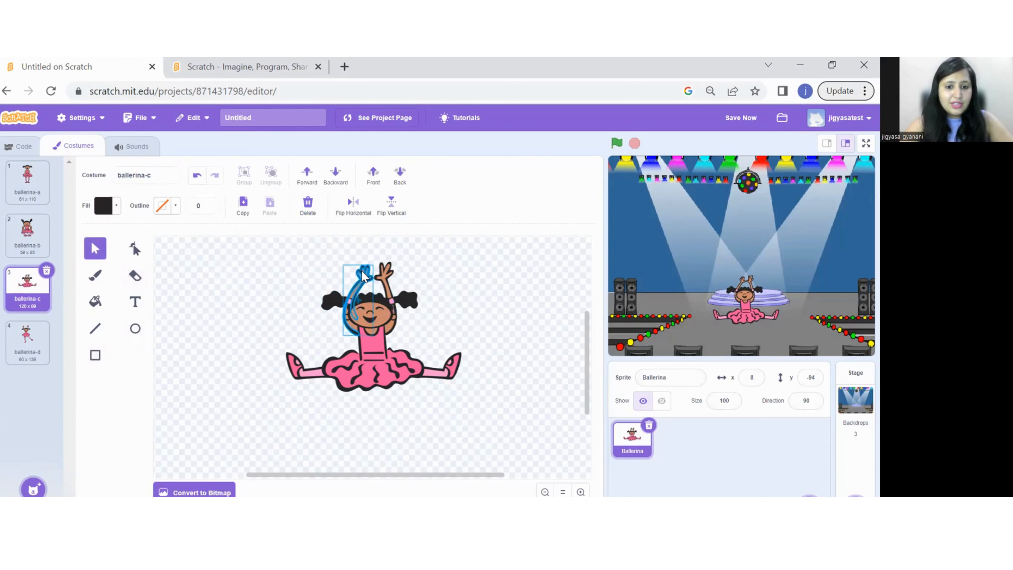
{"action": "left_click", "coordinate": [383, 279]}
{"action": "left_click", "coordinate": [373, 326]}
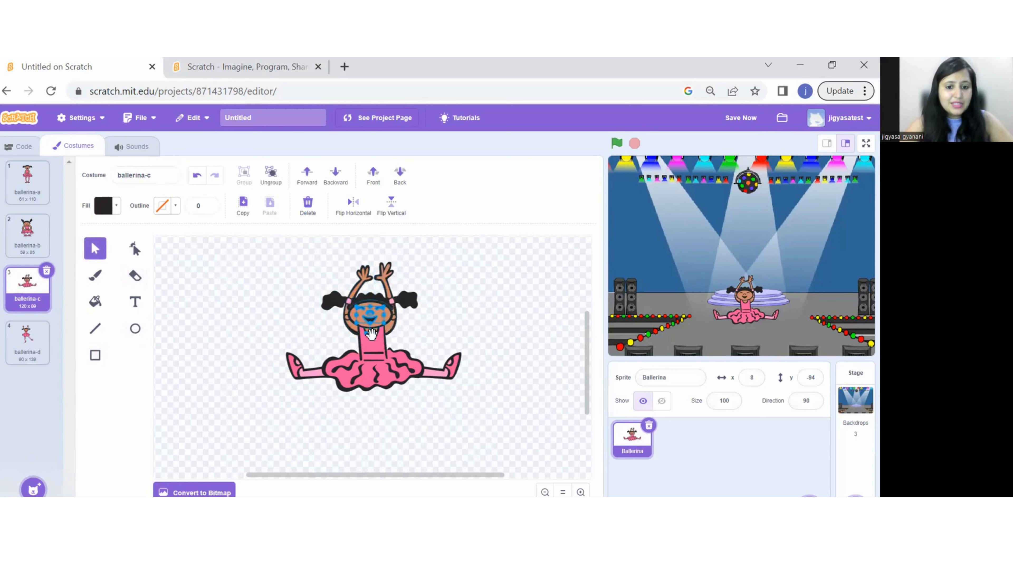
{"action": "left_click", "coordinate": [374, 345]}
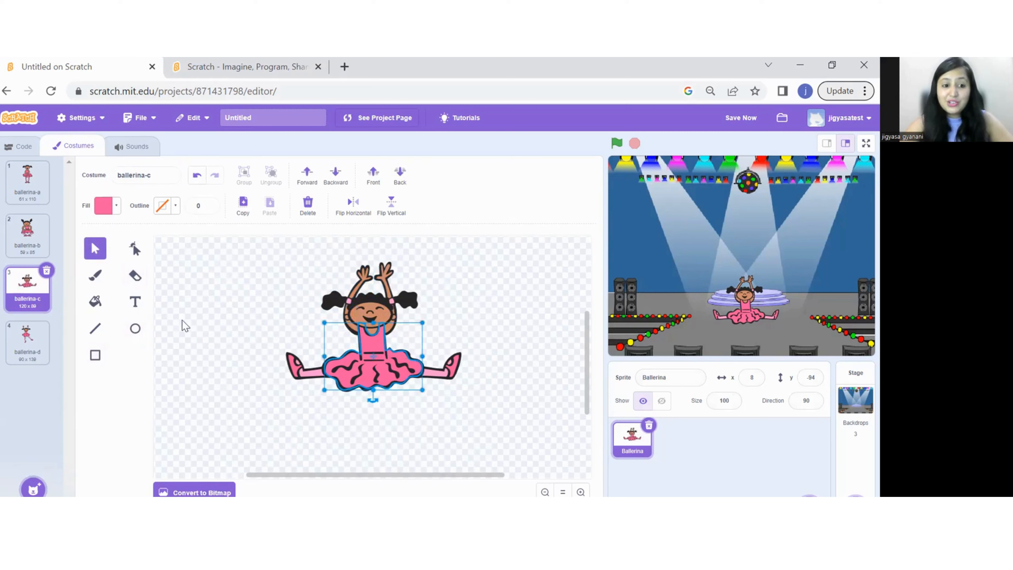
Step: Brush a pink curl at the canvas top-left and draw a black vertical line below it
{"action": "left_click", "coordinate": [96, 275]}
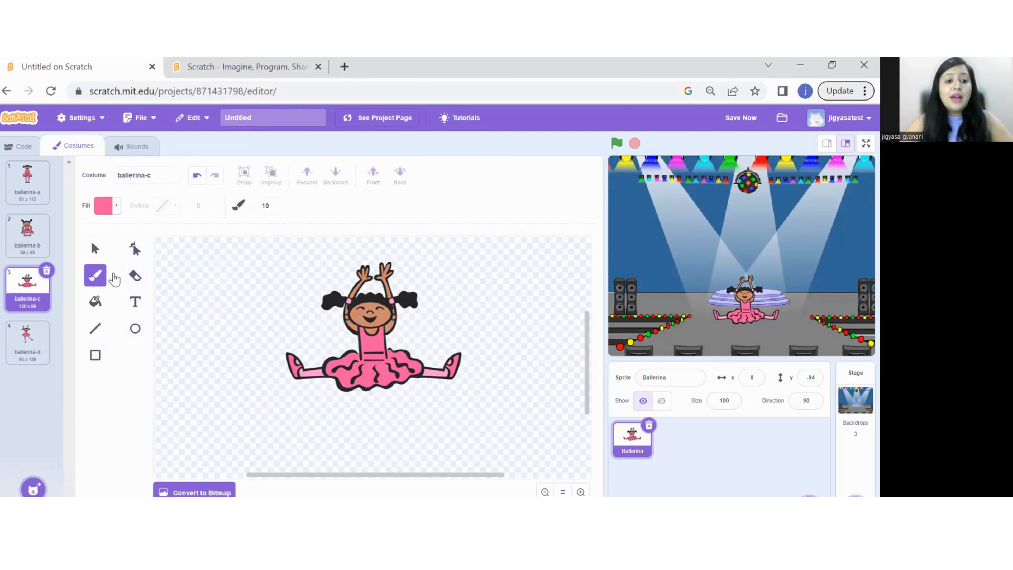
{"action": "mouse_move", "coordinate": [199, 293]}
{"action": "left_mouse_down"}
{"action": "mouse_move", "coordinate": [222, 275]}
{"action": "mouse_move", "coordinate": [251, 299]}
{"action": "mouse_move", "coordinate": [250, 282]}
{"action": "left_mouse_up"}
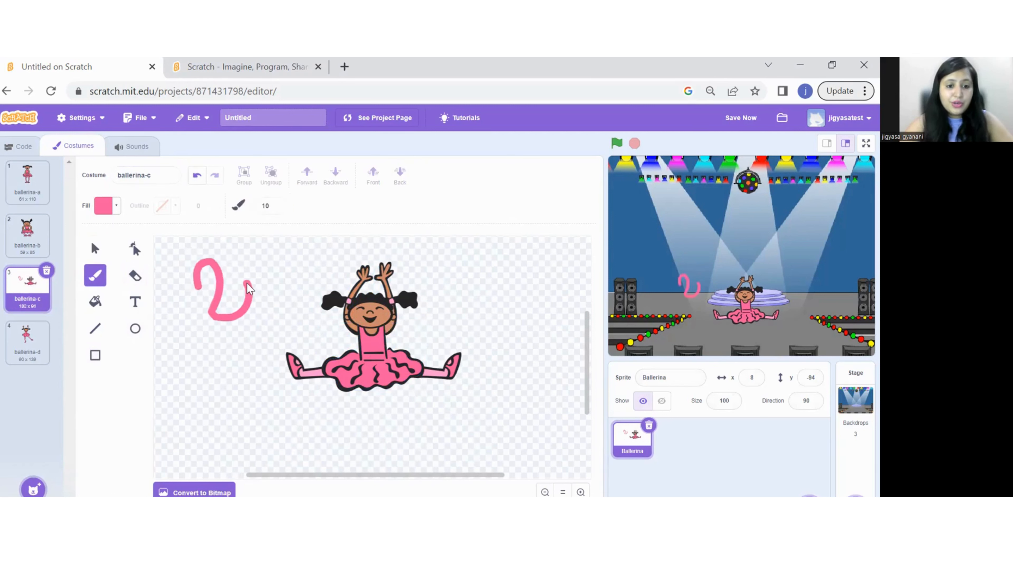
{"action": "left_click", "coordinate": [96, 302]}
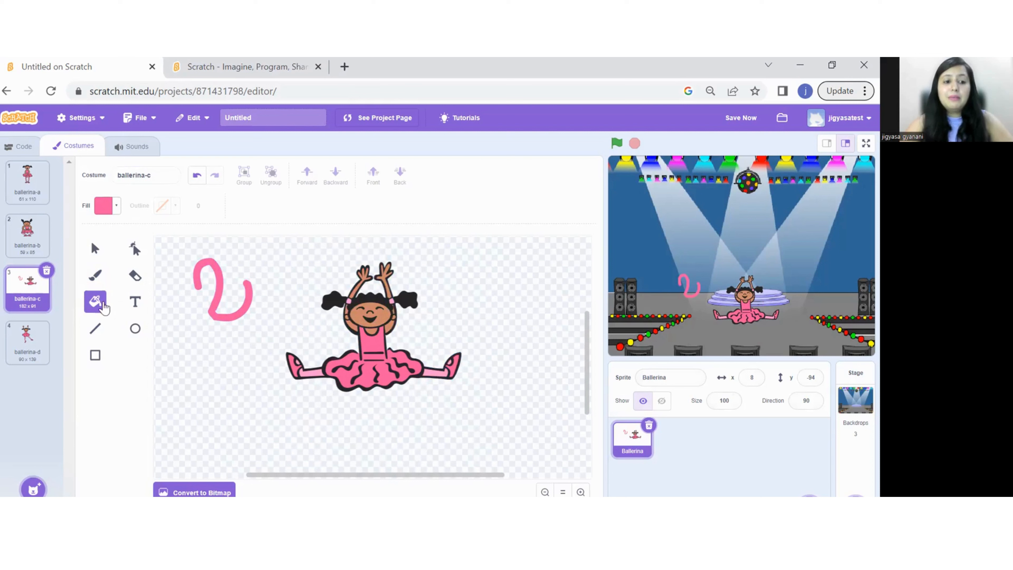
{"action": "left_click", "coordinate": [95, 327]}
{"action": "left_click_drag", "start_coordinate": [191, 354], "coordinate": [206, 441]}
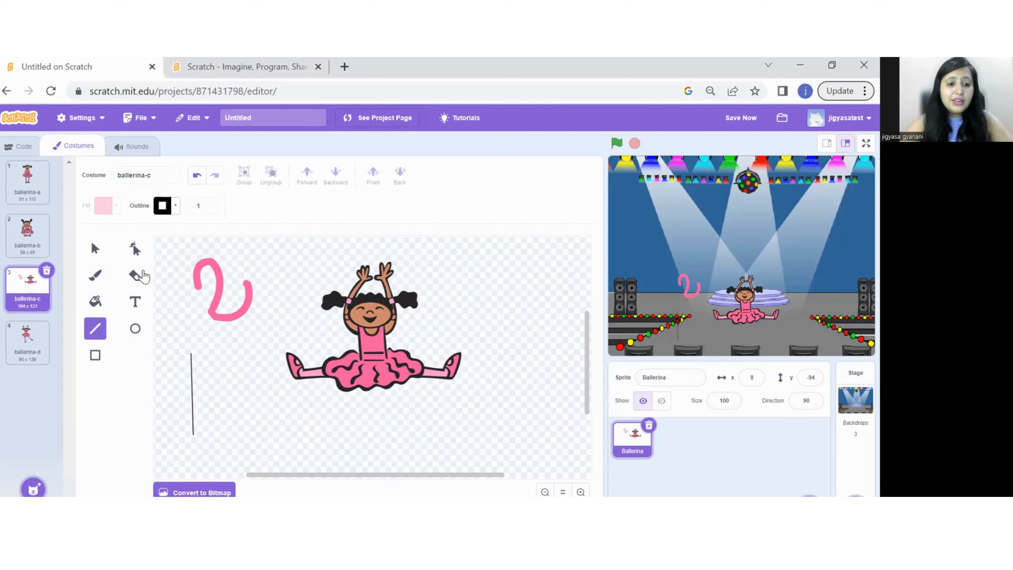
Step: Drag the pink curl's points into a long wedge, then start a text box below the ballerina
{"action": "left_click", "coordinate": [135, 256]}
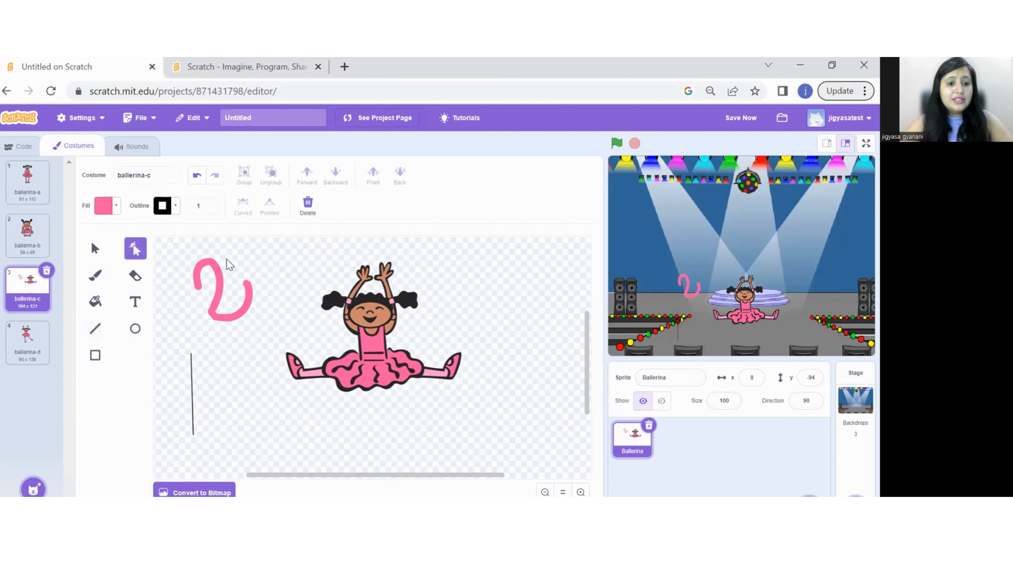
{"action": "left_click", "coordinate": [220, 271]}
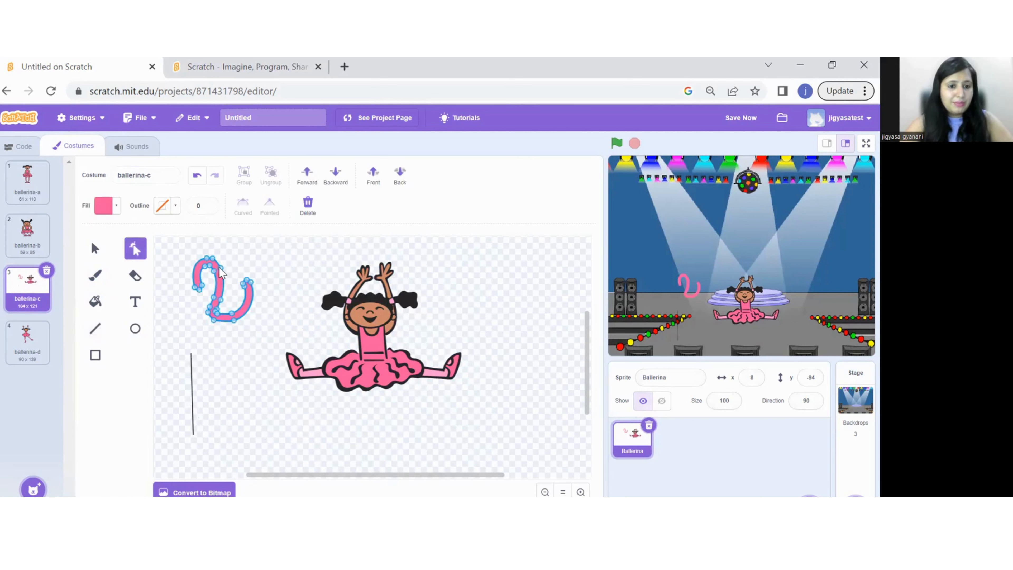
{"action": "left_click", "coordinate": [223, 268]}
{"action": "left_click_drag", "start_coordinate": [223, 268], "coordinate": [269, 249]}
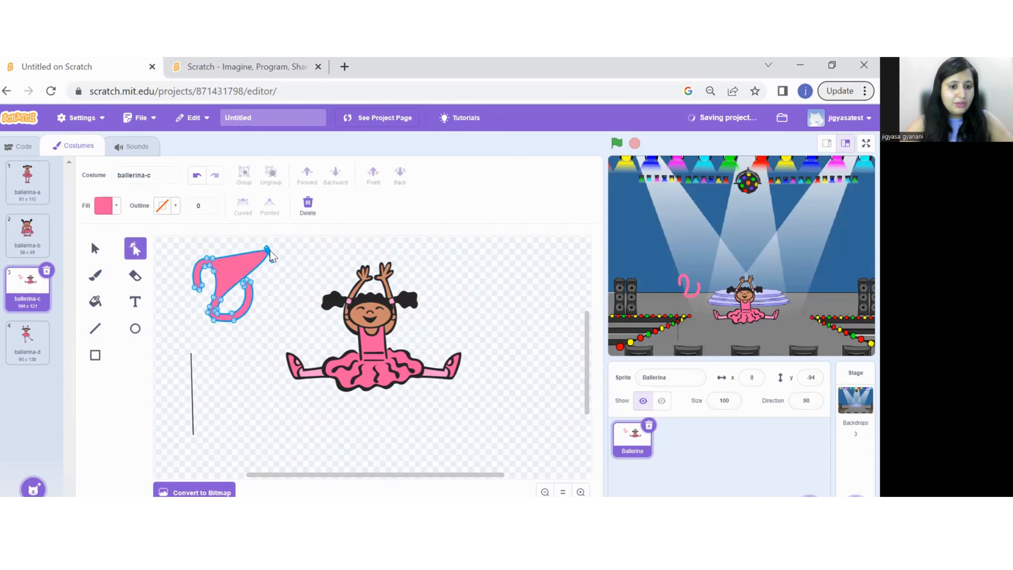
{"action": "left_click_drag", "start_coordinate": [218, 275], "coordinate": [172, 341]}
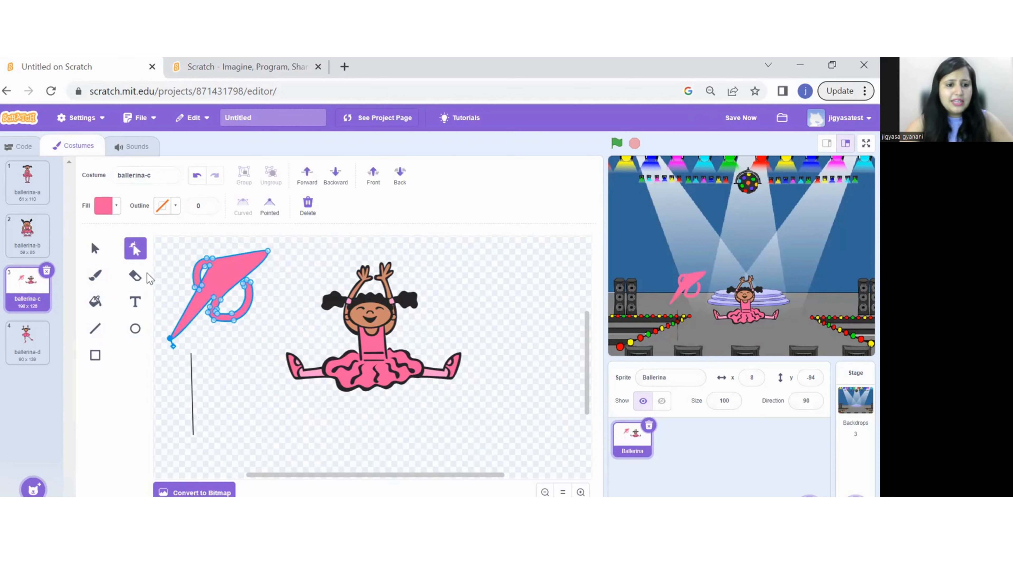
{"action": "left_click", "coordinate": [137, 302]}
{"action": "left_click", "coordinate": [290, 404]}
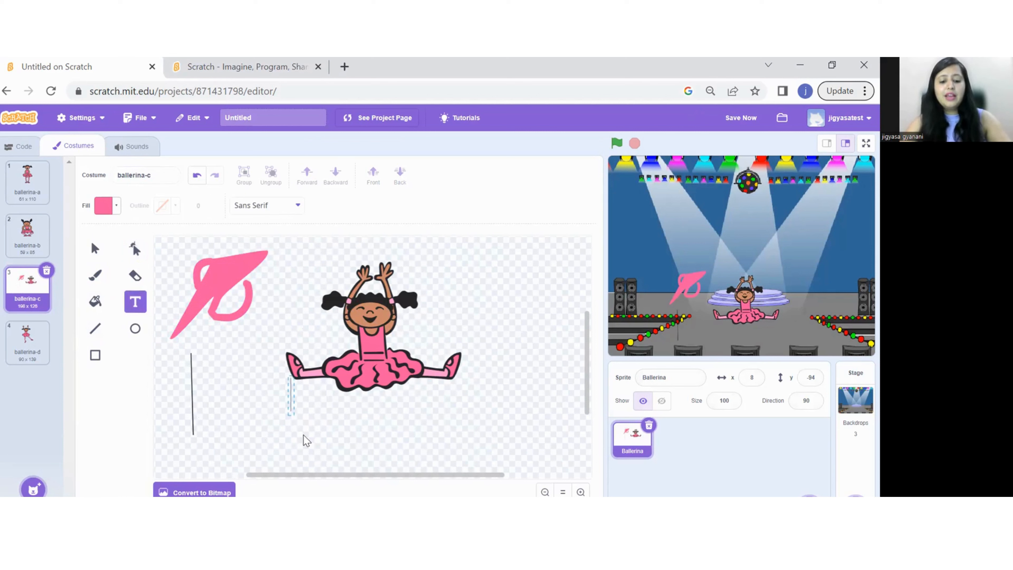
Step: Type 'welcome' below the dancer, then undo six times to remove the text, wedge, line and curl
{"action": "type", "text": "welcome"}
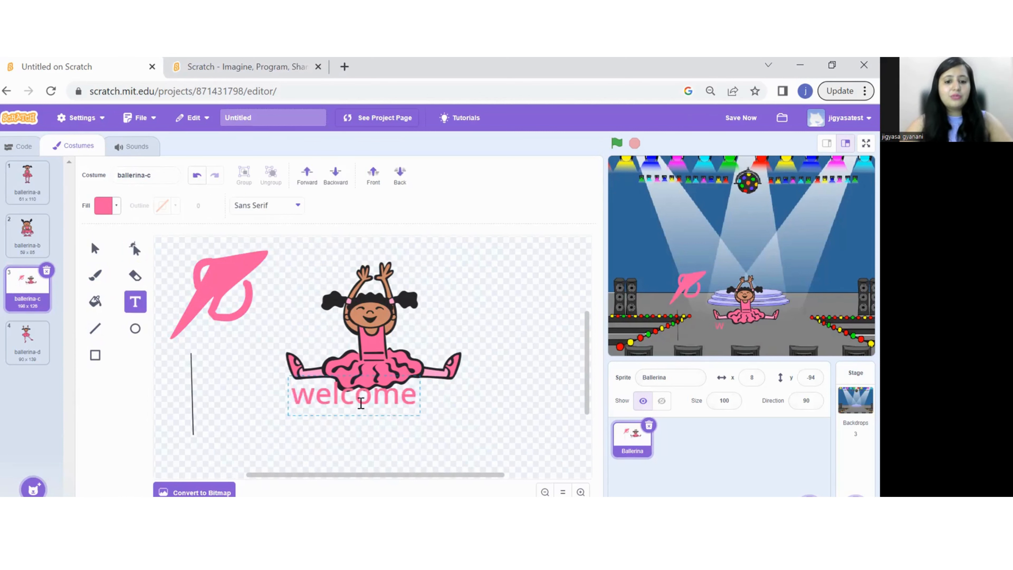
{"action": "double_click", "coordinate": [360, 403]}
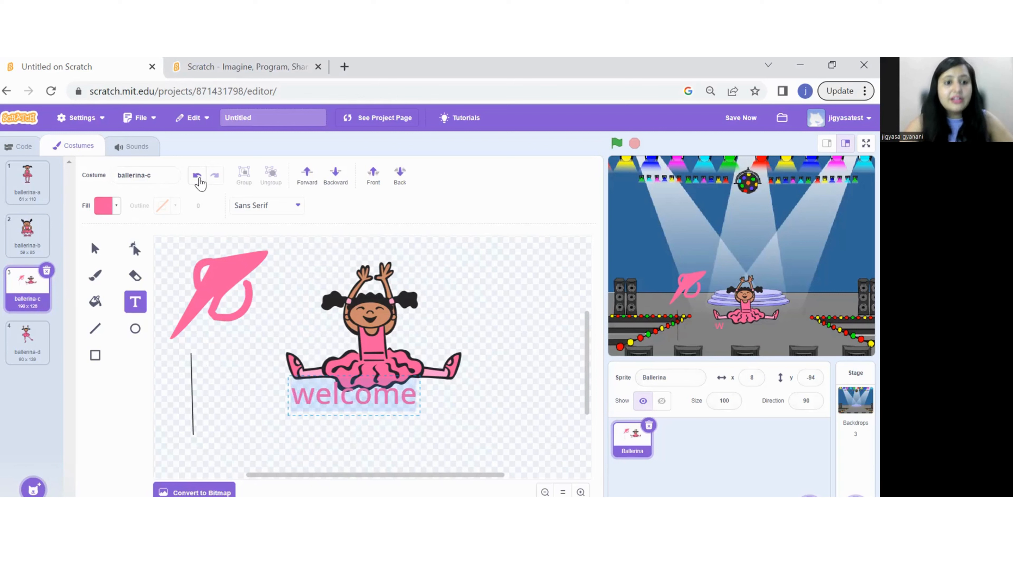
{"action": "left_click", "coordinate": [198, 176]}
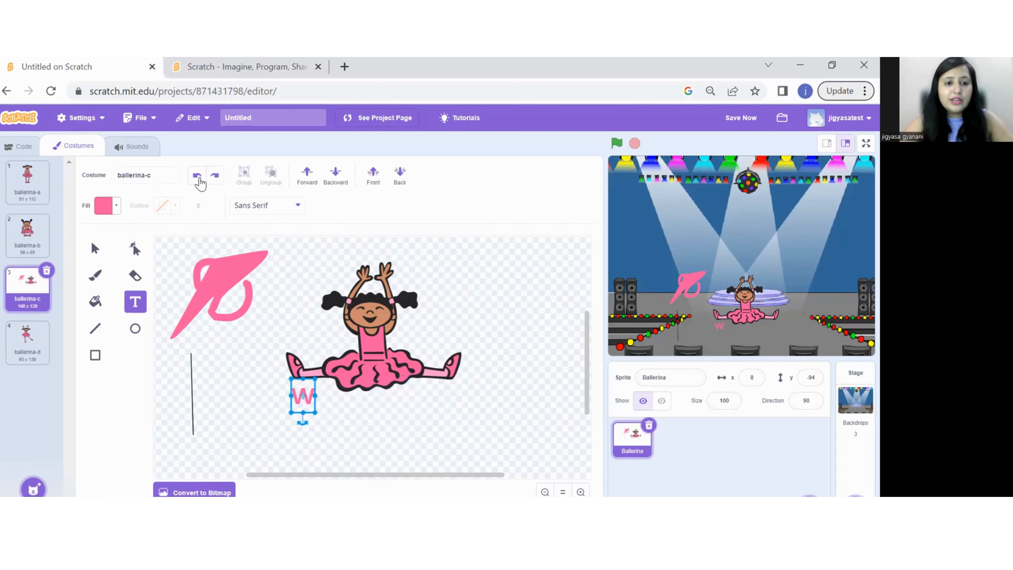
{"action": "left_click", "coordinate": [198, 176]}
{"action": "left_click", "coordinate": [197, 176]}
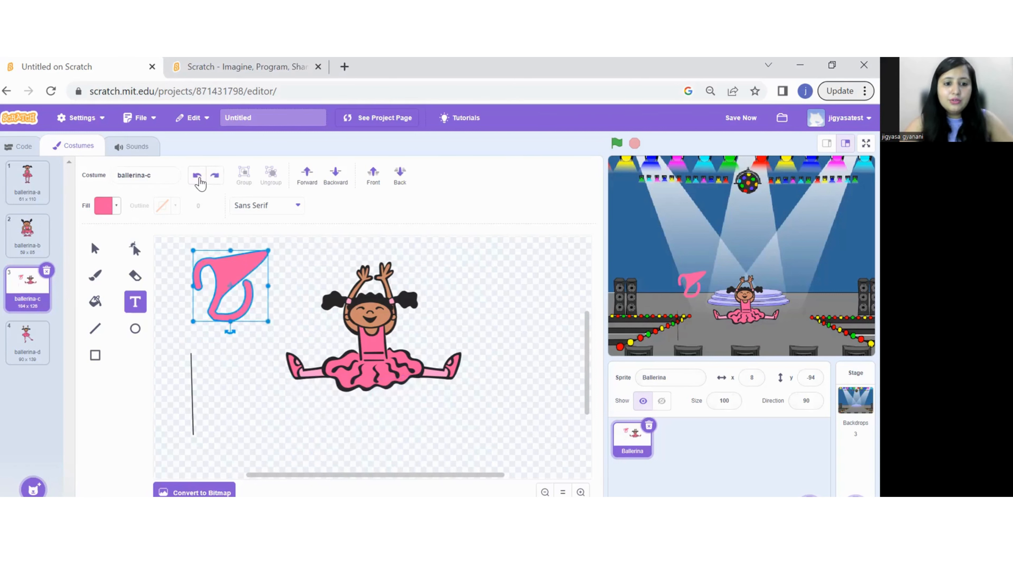
{"action": "left_click", "coordinate": [198, 176]}
{"action": "left_click", "coordinate": [198, 176]}
{"action": "left_click", "coordinate": [198, 176]}
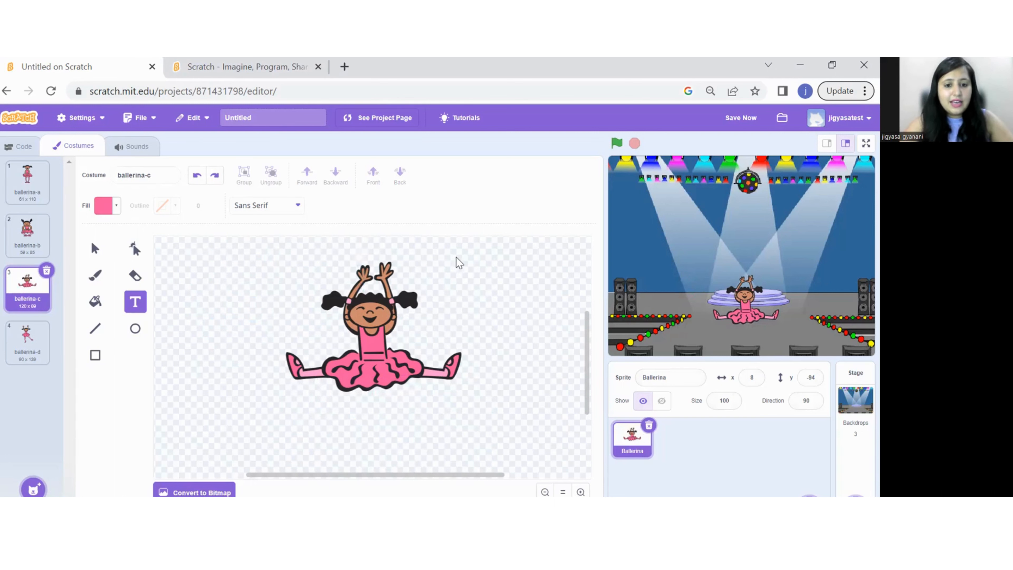
Step: Select the whole ballerina, paste a duplicate, move it left, then delete the duplicate
{"action": "left_click", "coordinate": [94, 248]}
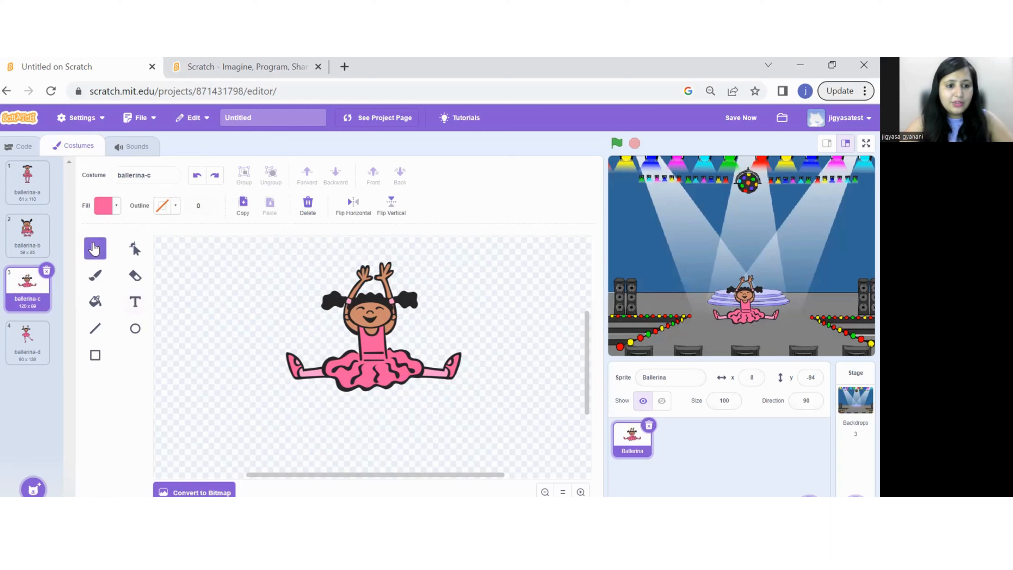
{"action": "left_click_drag", "start_coordinate": [446, 257], "coordinate": [266, 411]}
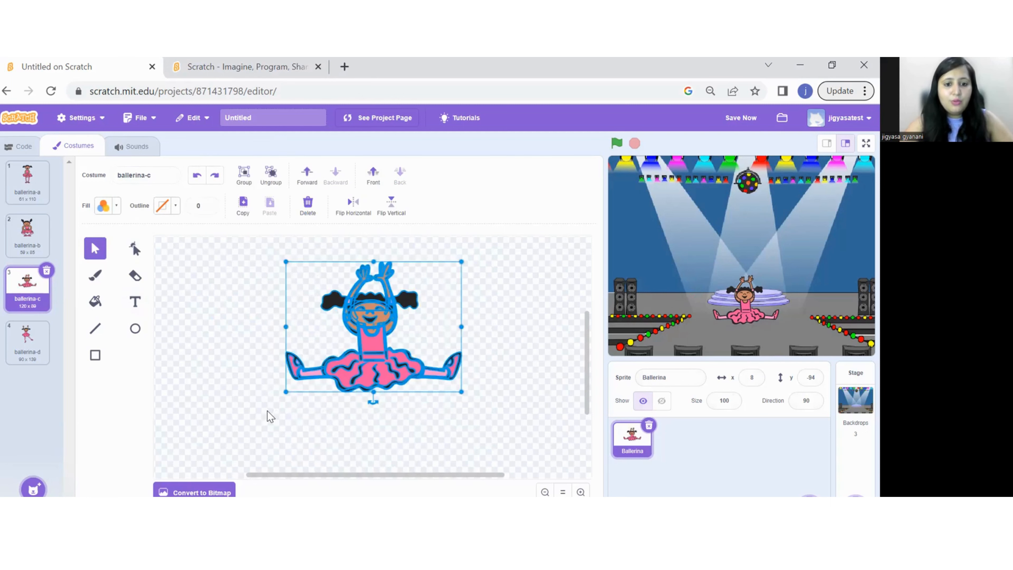
{"action": "left_click", "coordinate": [248, 207]}
{"action": "left_click", "coordinate": [269, 204]}
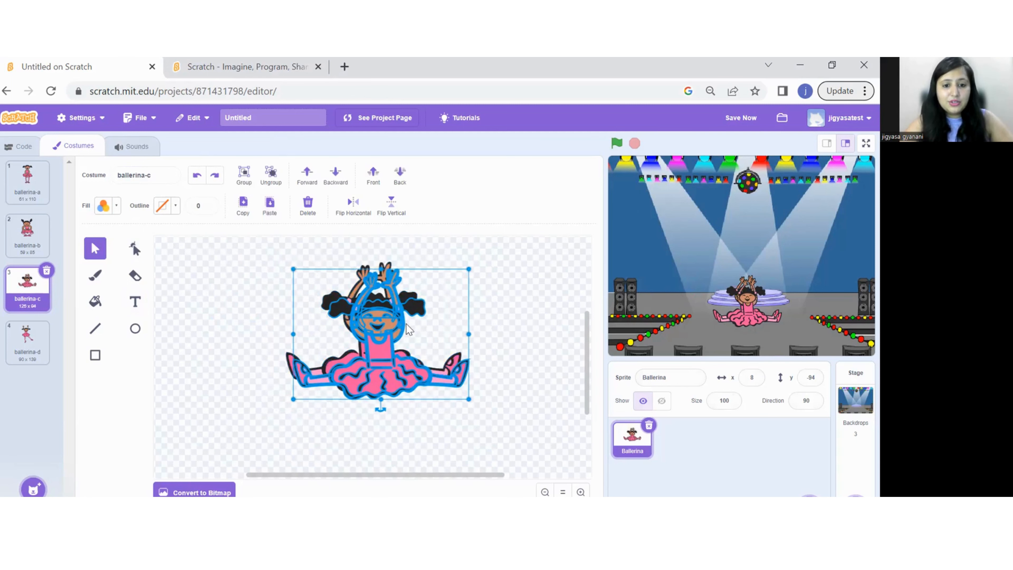
{"action": "left_click_drag", "start_coordinate": [384, 352], "coordinate": [244, 356]}
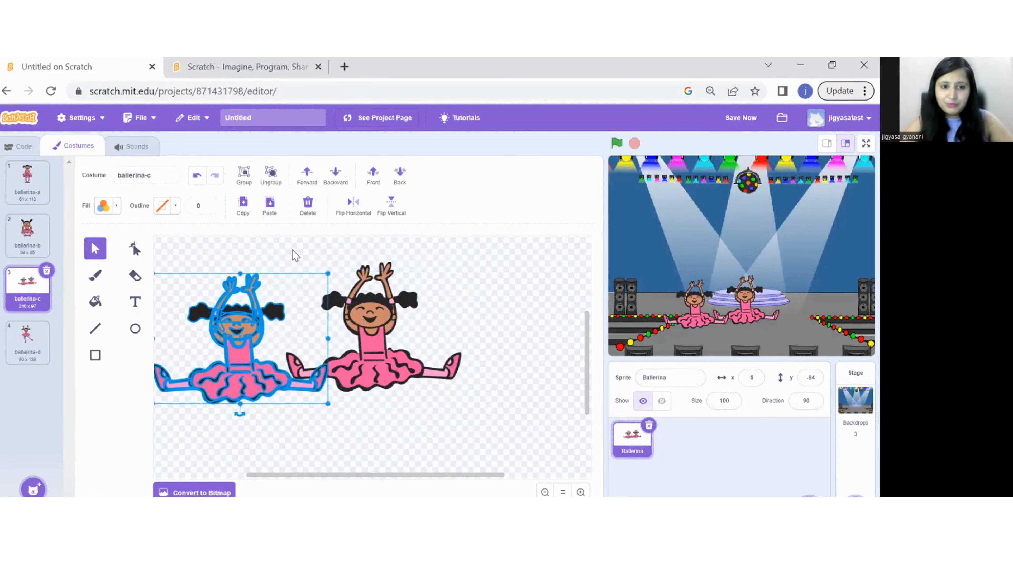
{"action": "left_click", "coordinate": [305, 212]}
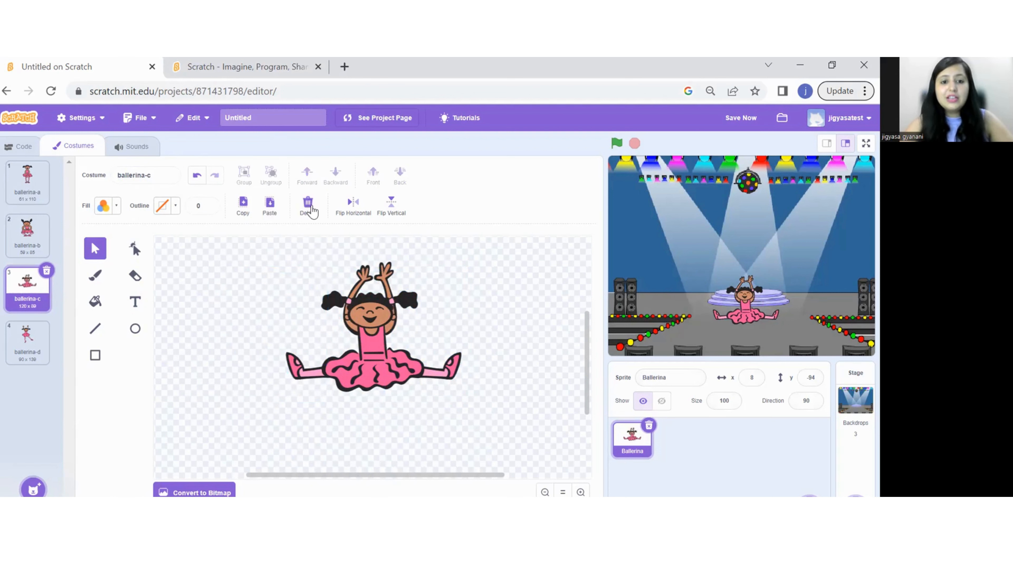
Step: Flip the ballerina horizontally and vertically, ending in her original upright facing, then zoom out and back in
{"action": "left_click", "coordinate": [355, 215]}
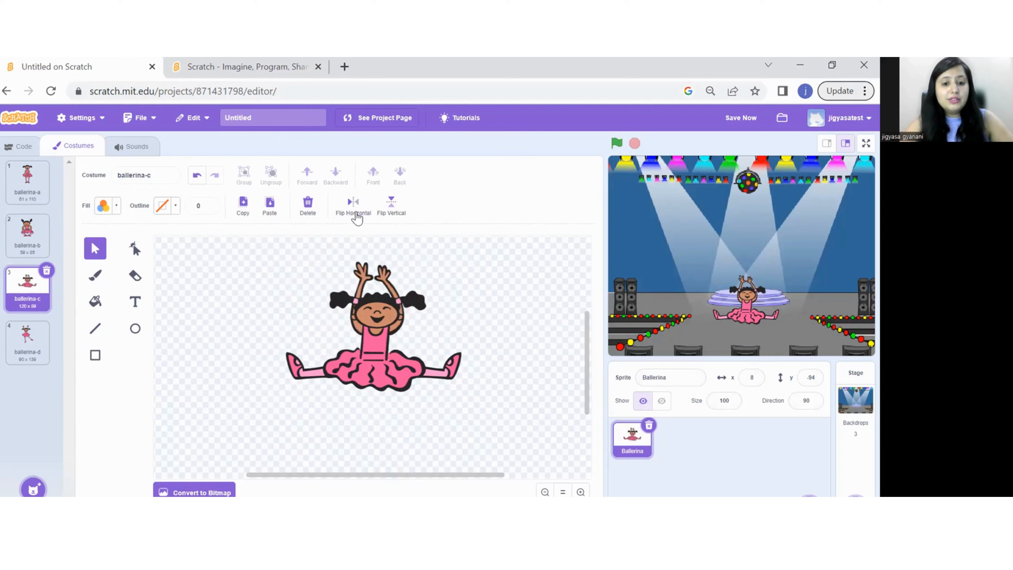
{"action": "left_click", "coordinate": [355, 215]}
{"action": "left_click", "coordinate": [355, 215]}
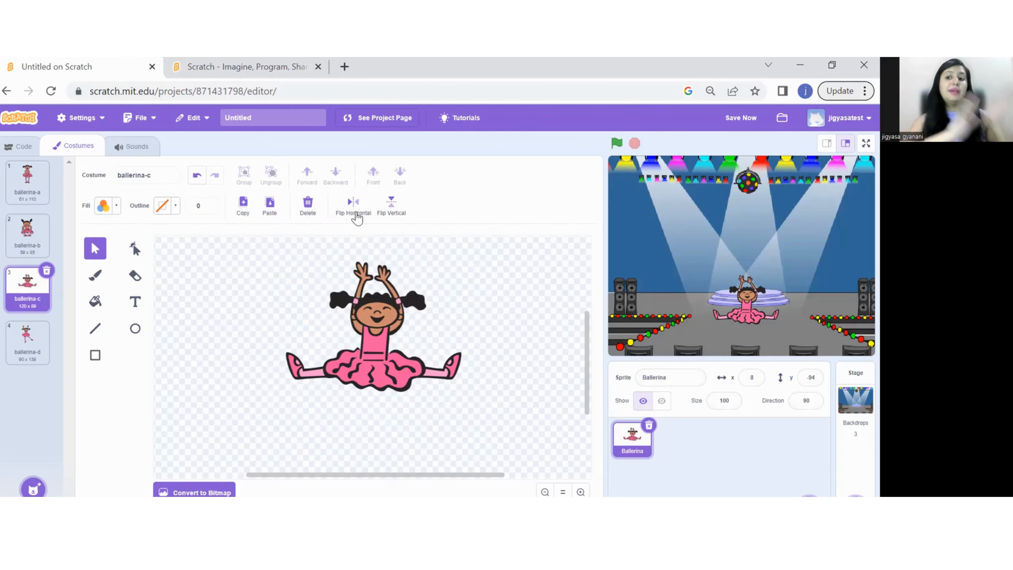
{"action": "left_click", "coordinate": [393, 214]}
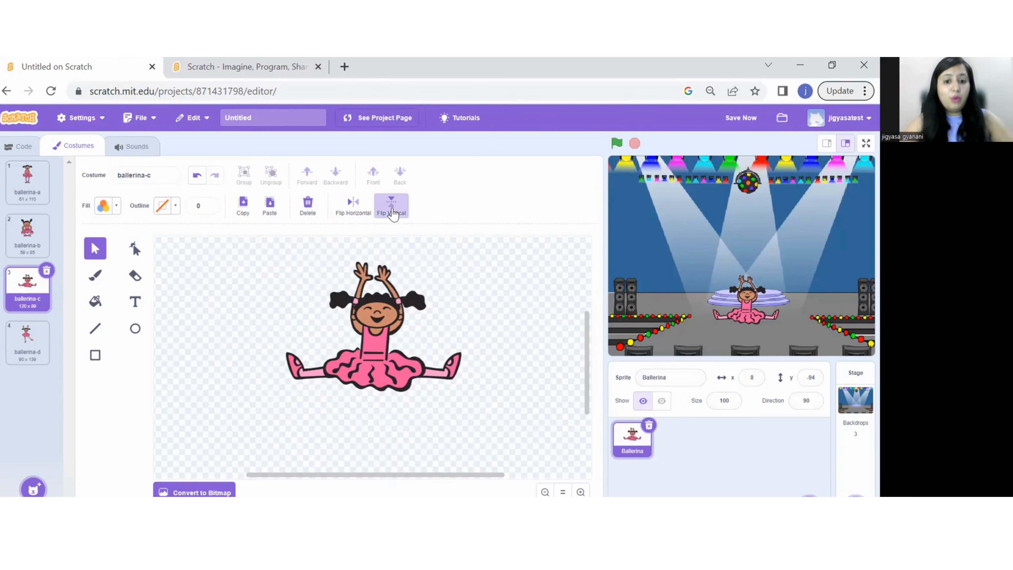
{"action": "left_click", "coordinate": [393, 214]}
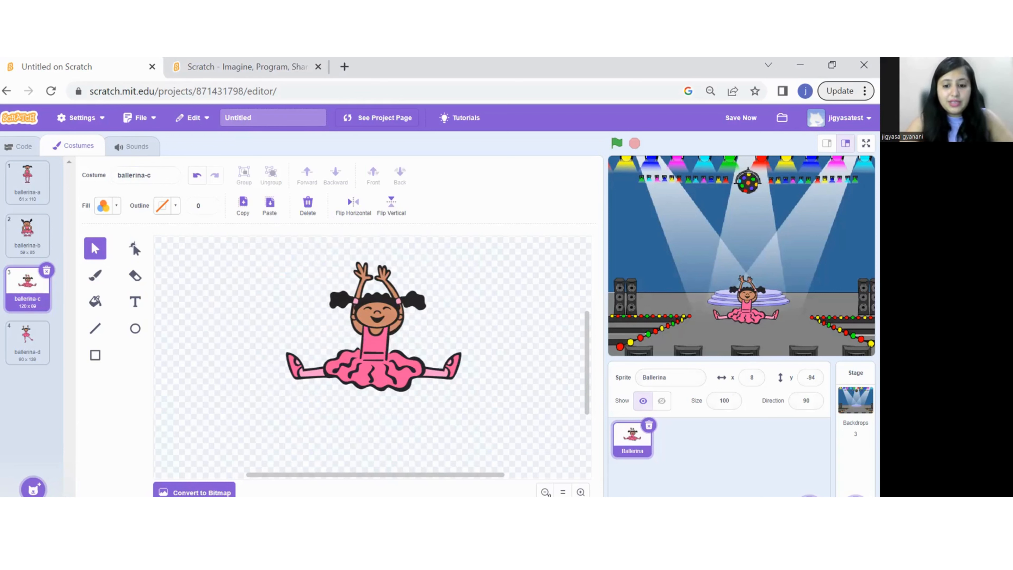
{"action": "left_click", "coordinate": [545, 492]}
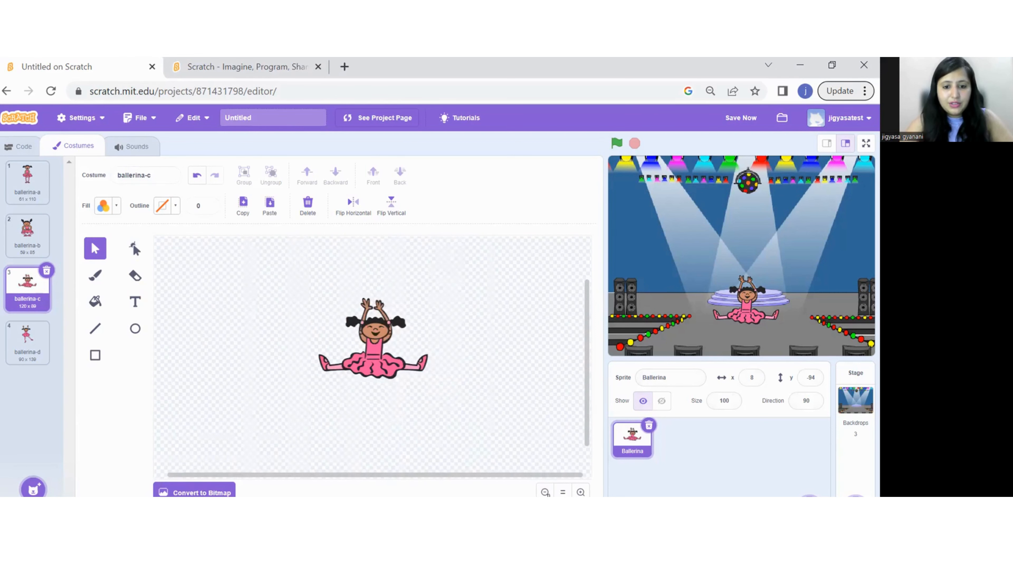
{"action": "left_click", "coordinate": [545, 492]}
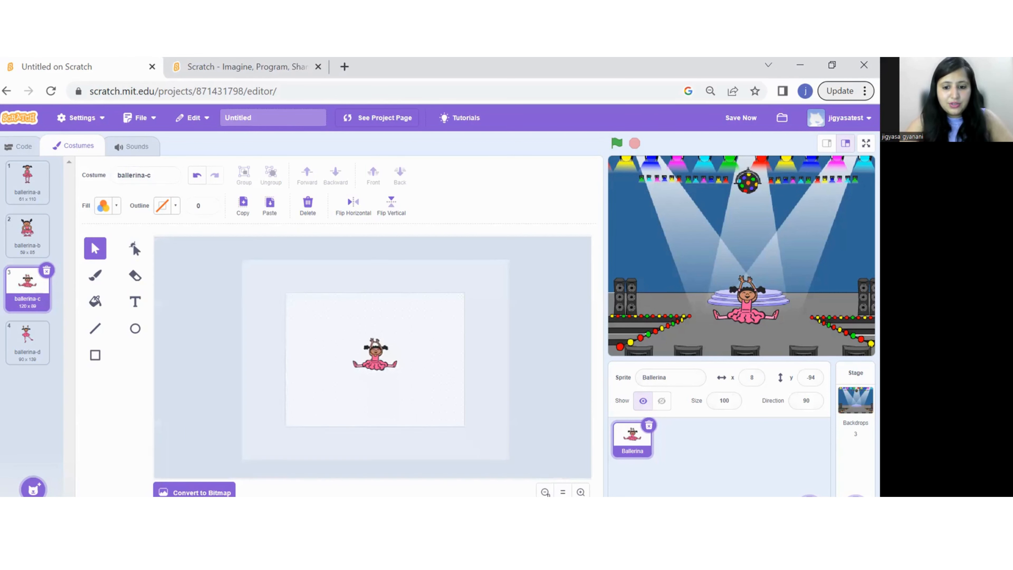
{"action": "left_click", "coordinate": [581, 492]}
{"action": "left_click", "coordinate": [580, 492]}
{"action": "left_click", "coordinate": [581, 492]}
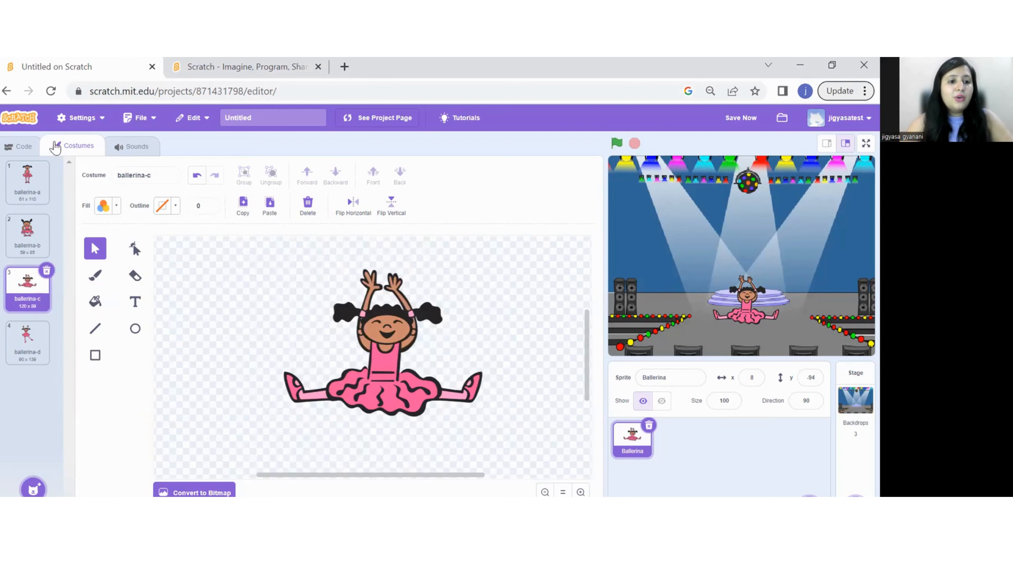
Step: Open the Ballerina's sounds, preview A Guitar in the sound library, and leave without adding it
{"action": "left_click", "coordinate": [134, 151]}
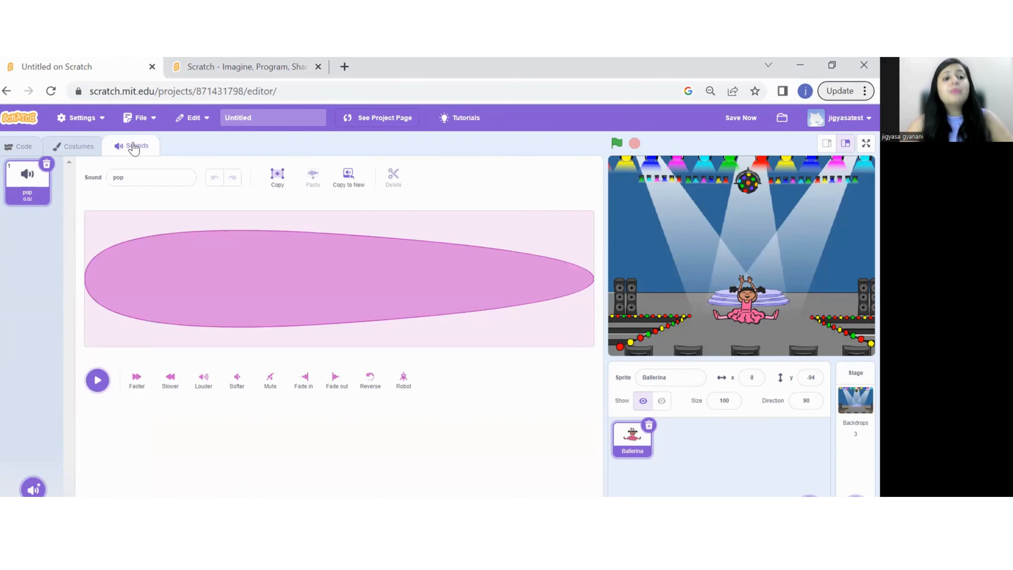
{"action": "mouse_move", "coordinate": [33, 488]}
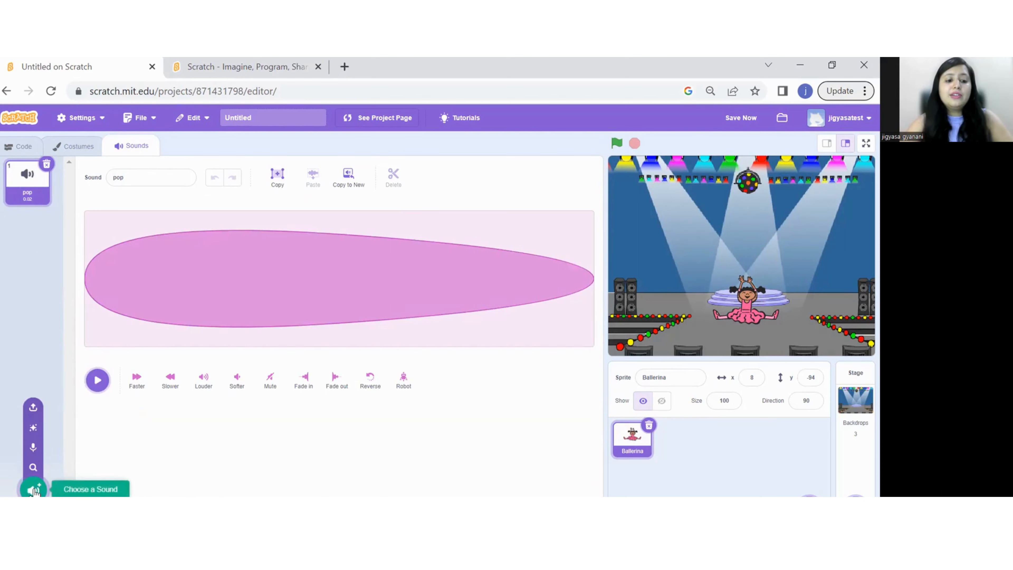
{"action": "left_click", "coordinate": [34, 467]}
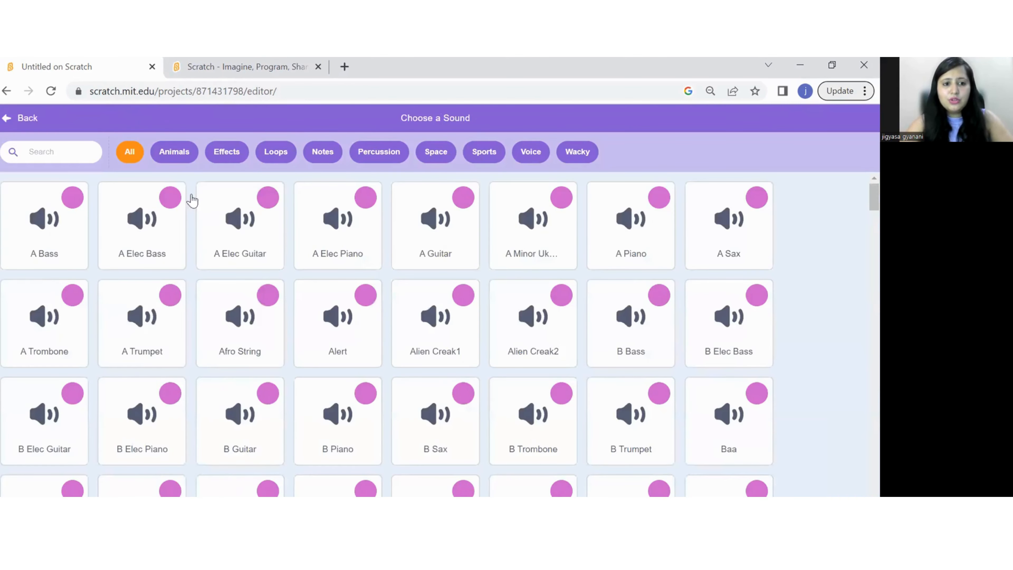
{"action": "left_click", "coordinate": [465, 198]}
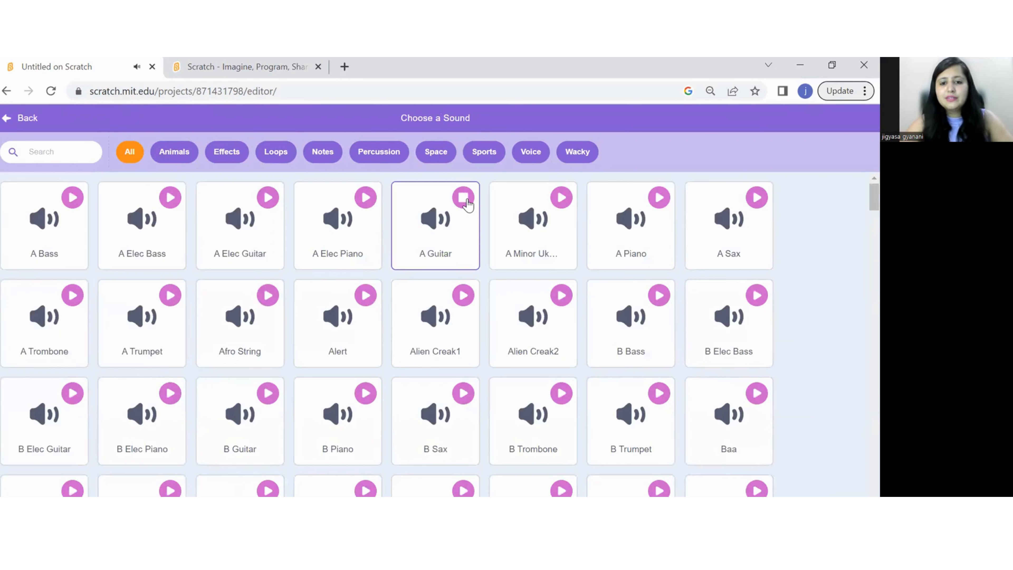
{"action": "mouse_move", "coordinate": [568, 204]}
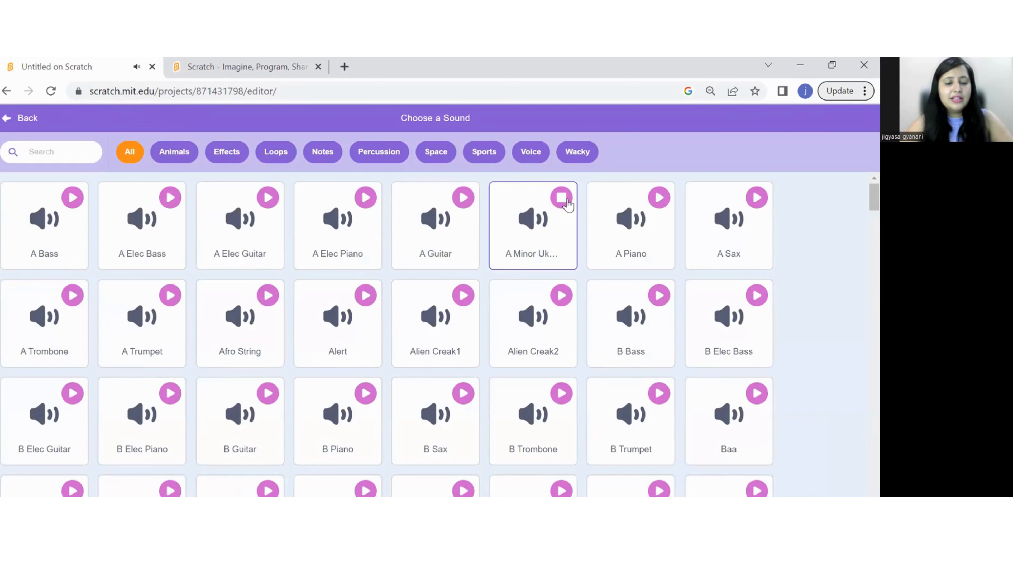
{"action": "left_click", "coordinate": [24, 127]}
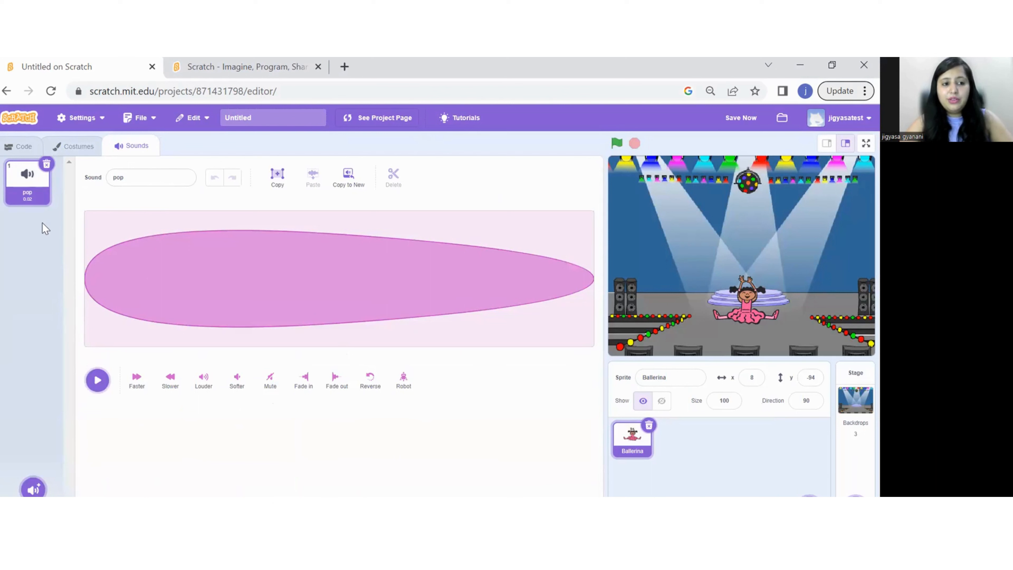
Step: Keep the pop sound's name, allow microphone access for recording, and close the recorder unused
{"action": "left_click", "coordinate": [141, 181]}
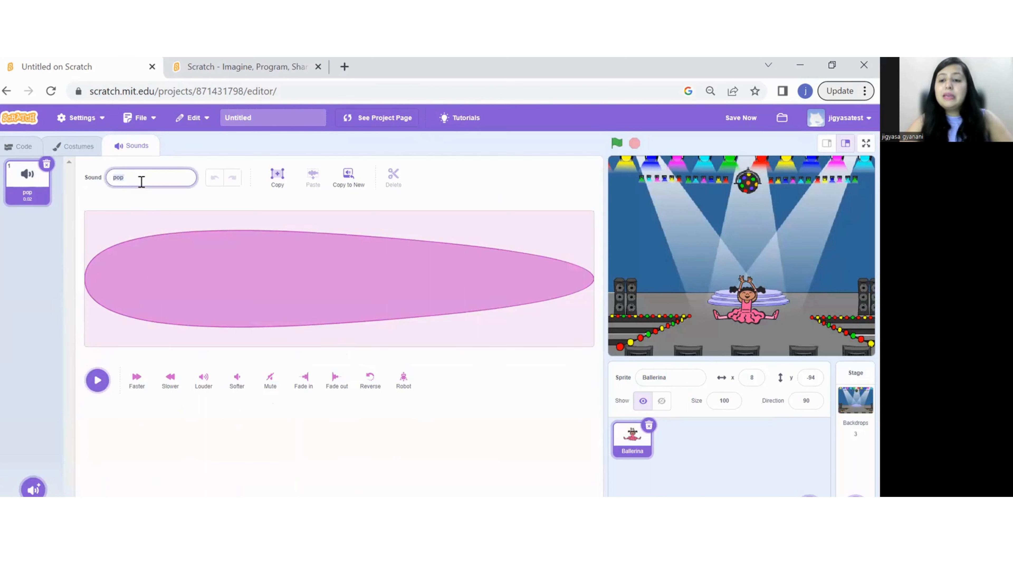
{"action": "left_click", "coordinate": [438, 183]}
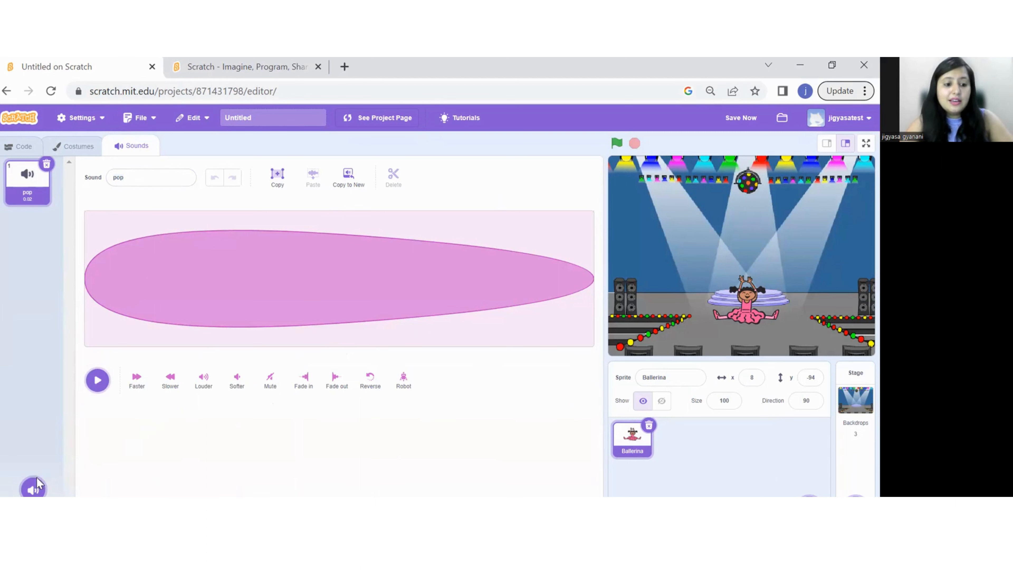
{"action": "mouse_move", "coordinate": [32, 488]}
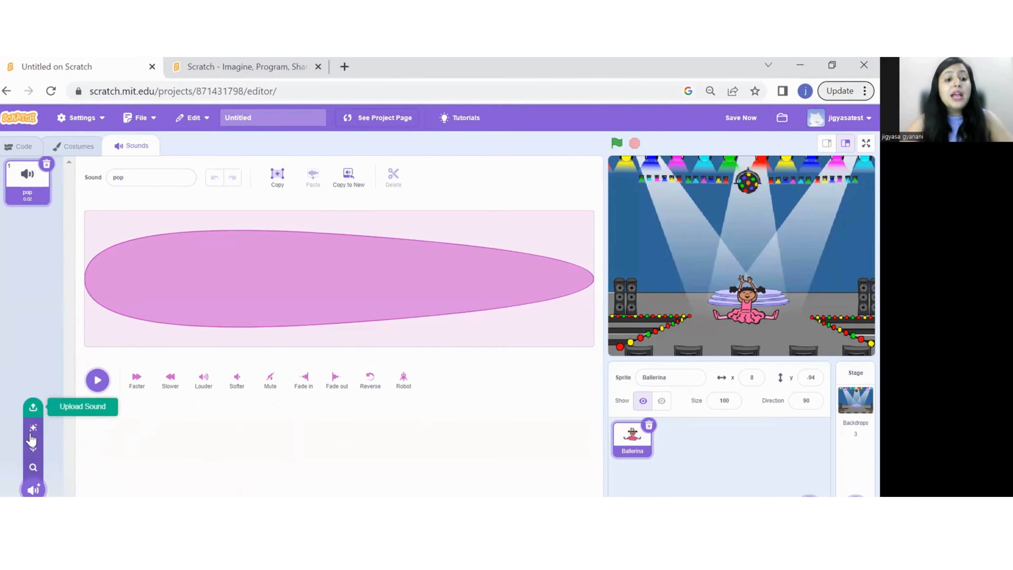
{"action": "left_click", "coordinate": [33, 450]}
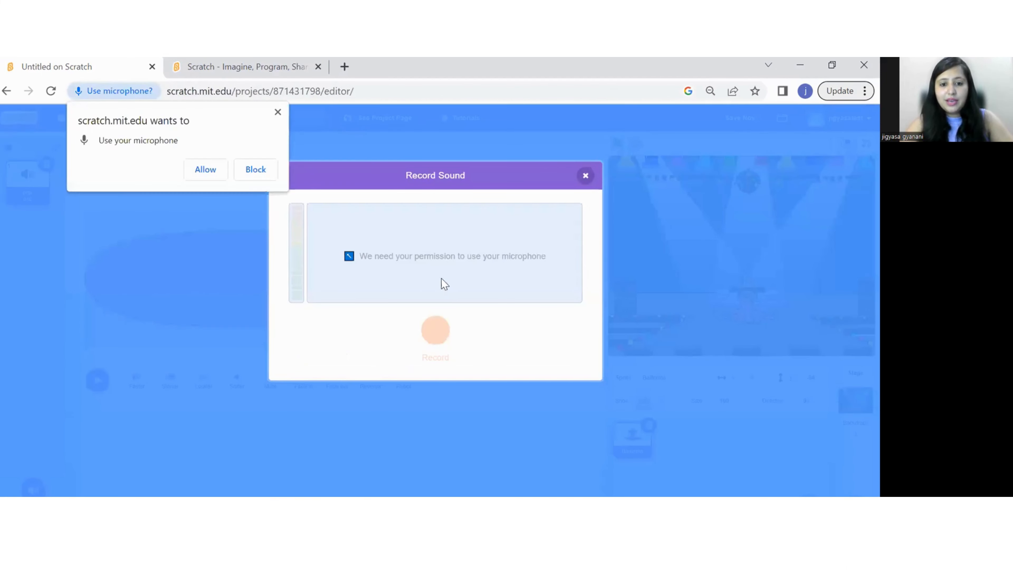
{"action": "left_click", "coordinate": [195, 171]}
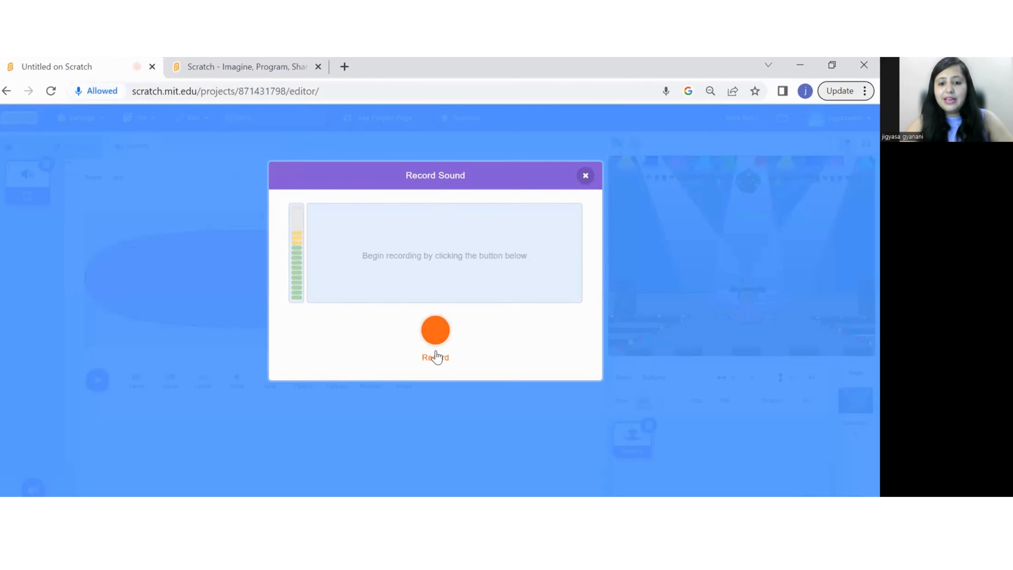
{"action": "left_click", "coordinate": [585, 176]}
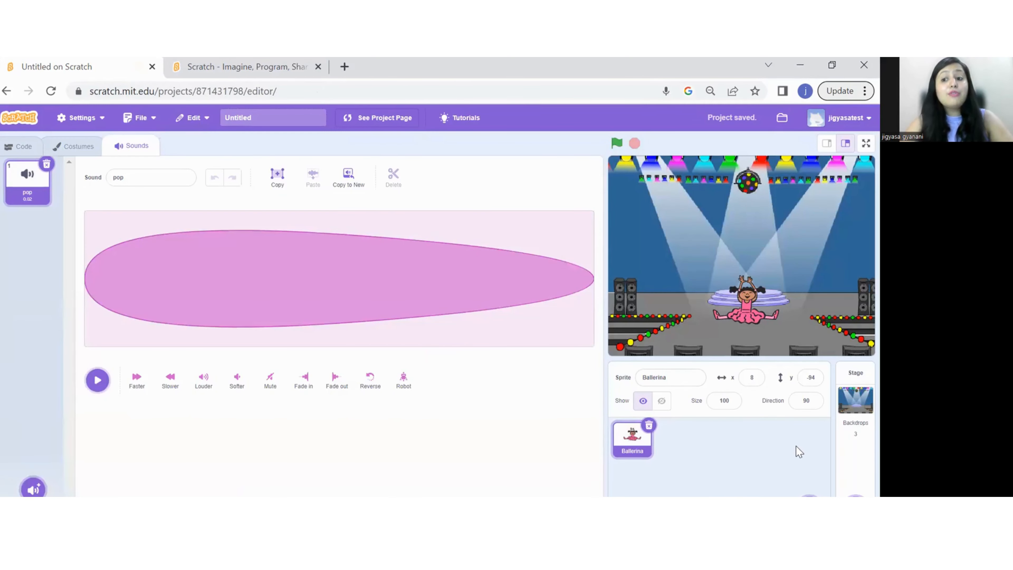
Step: Paint a new sprite, drawing a purple circle above the costume centre
{"action": "mouse_move", "coordinate": [809, 493]}
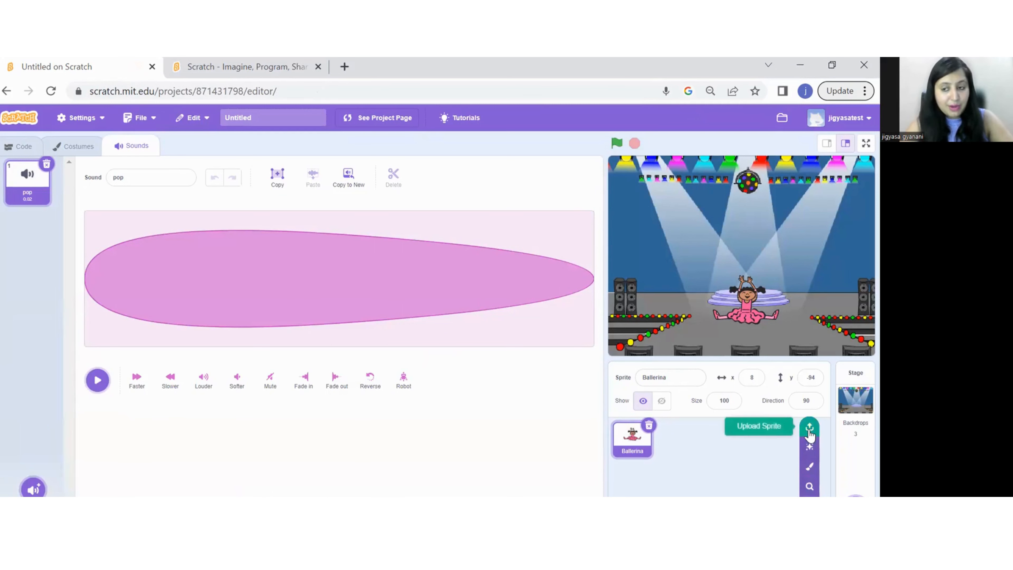
{"action": "left_click", "coordinate": [809, 467]}
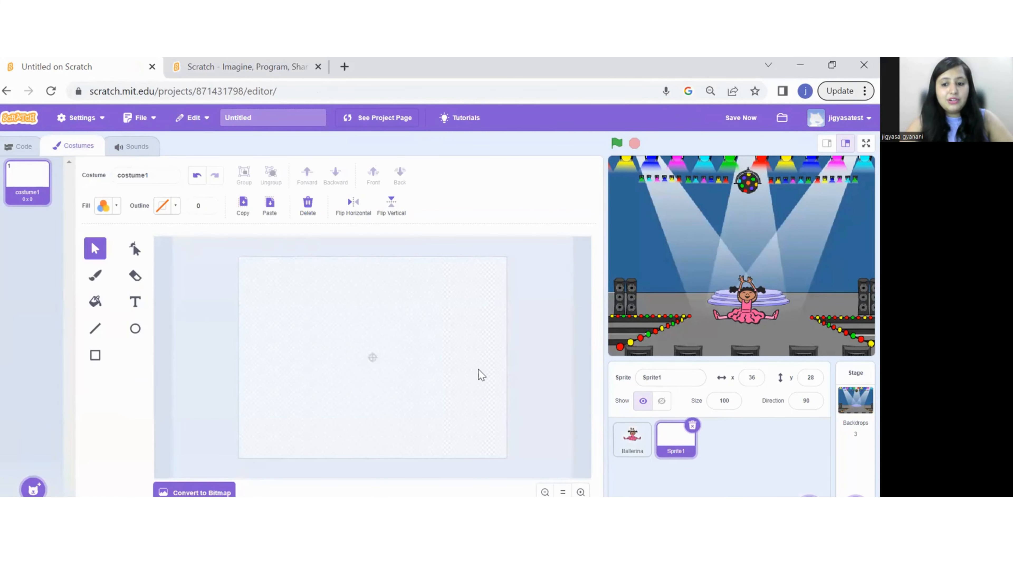
{"action": "left_click", "coordinate": [135, 329]}
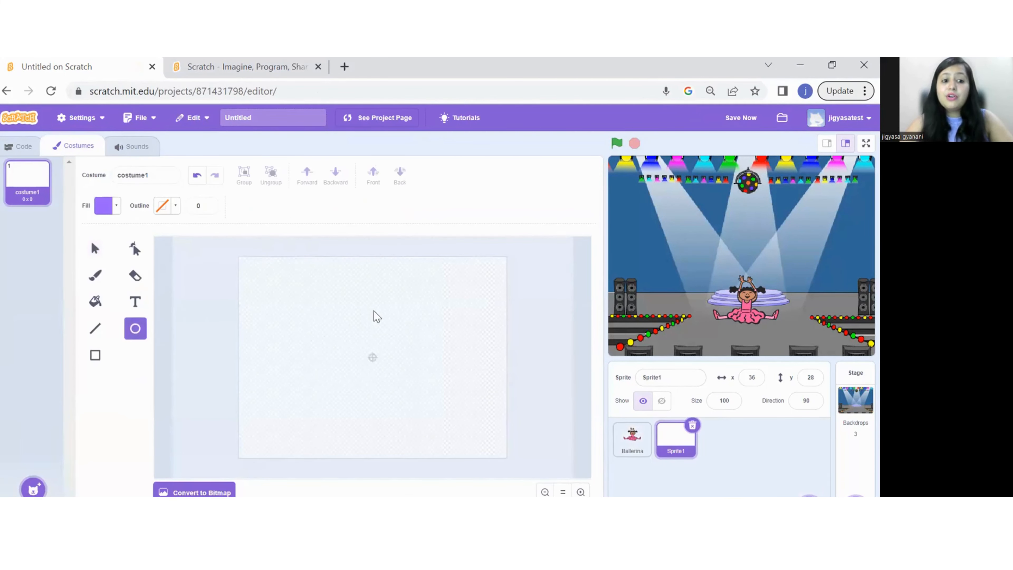
{"action": "left_click_drag", "start_coordinate": [397, 306], "coordinate": [342, 361]}
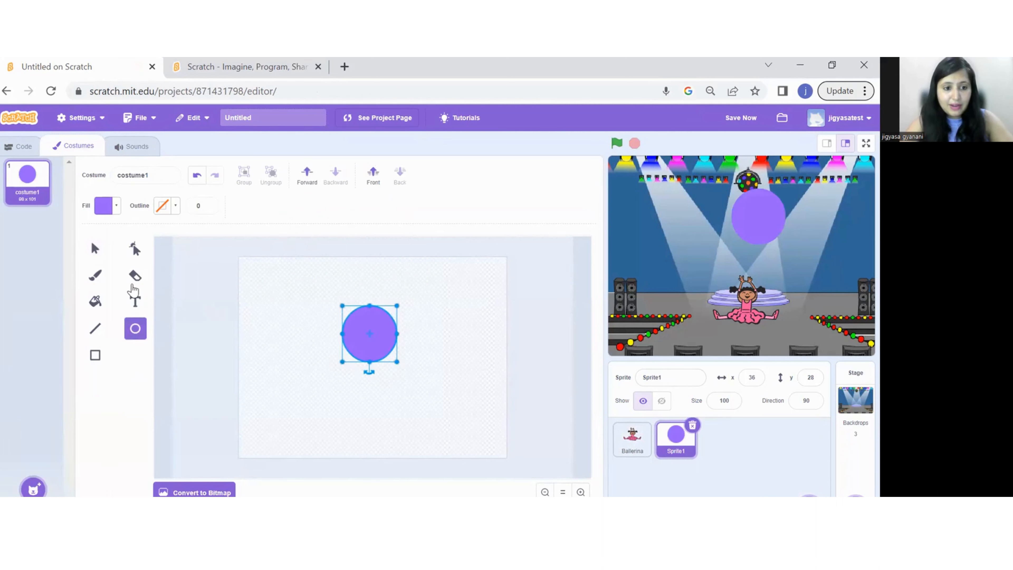
Step: Brush a black eye and smile onto the circle, then delete the smiley sprite
{"action": "left_click", "coordinate": [96, 279]}
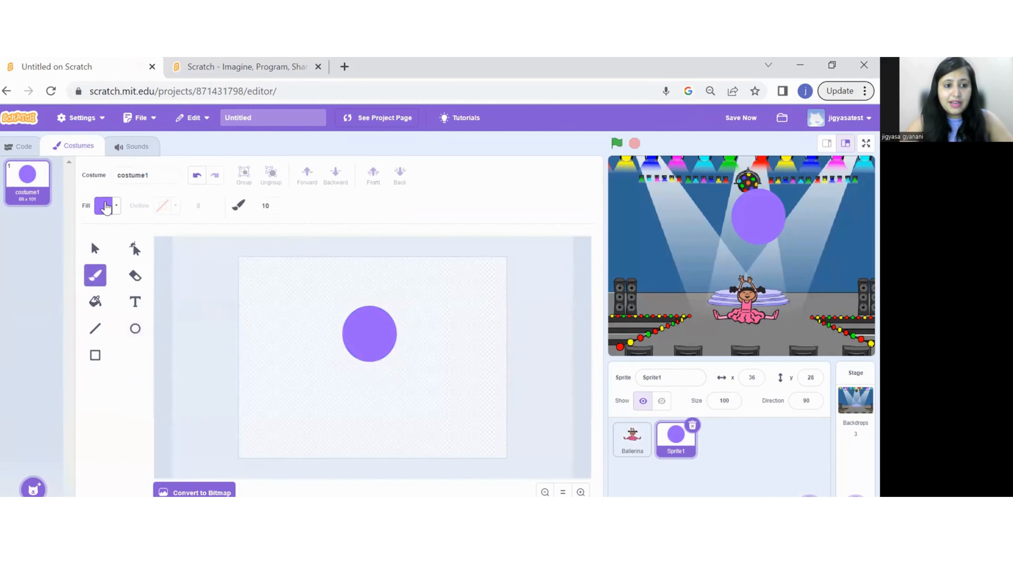
{"action": "left_click", "coordinate": [104, 206]}
{"action": "left_click", "coordinate": [69, 315]}
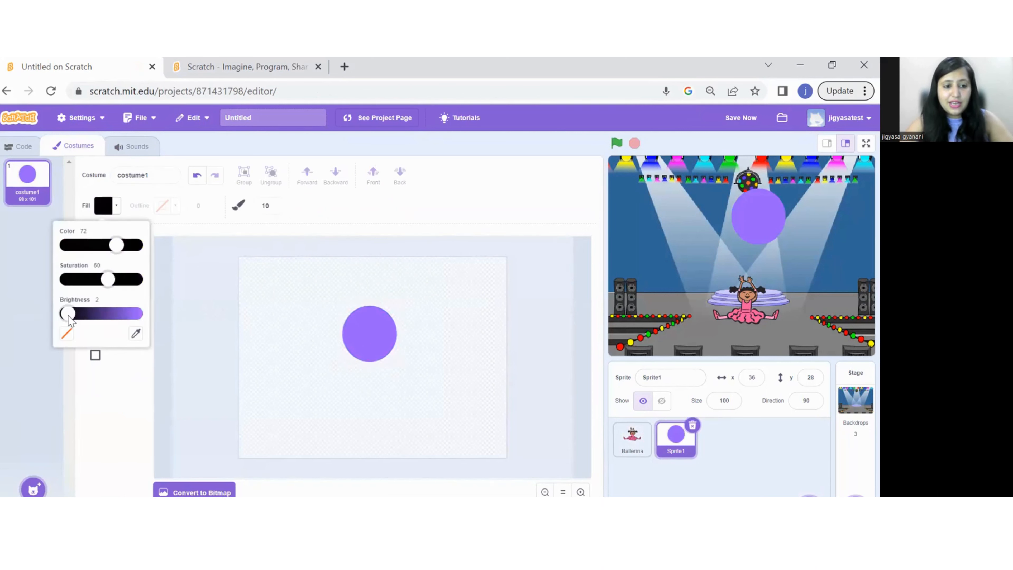
{"action": "left_click", "coordinate": [358, 327]}
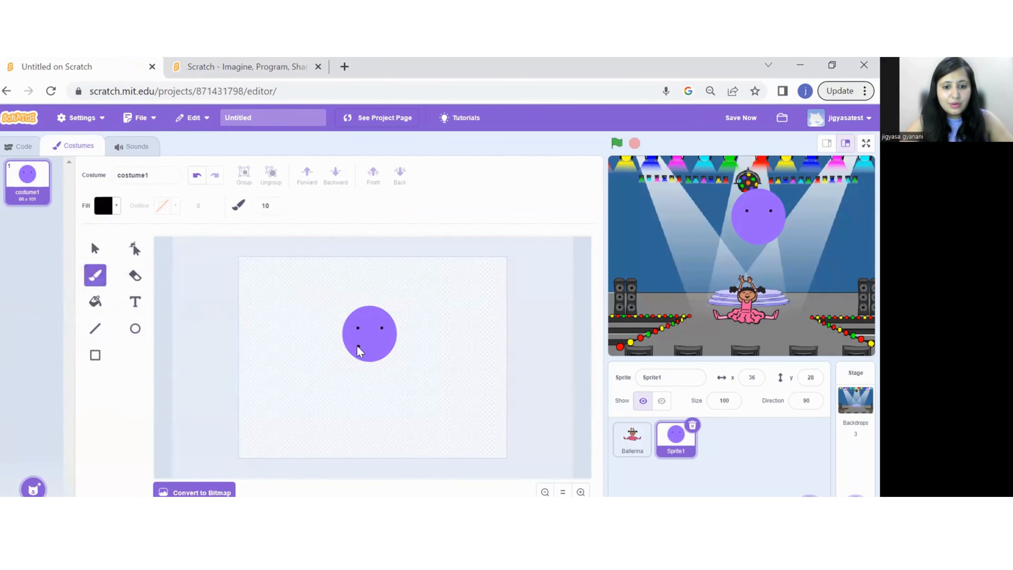
{"action": "left_click_drag", "start_coordinate": [352, 347], "coordinate": [386, 350]}
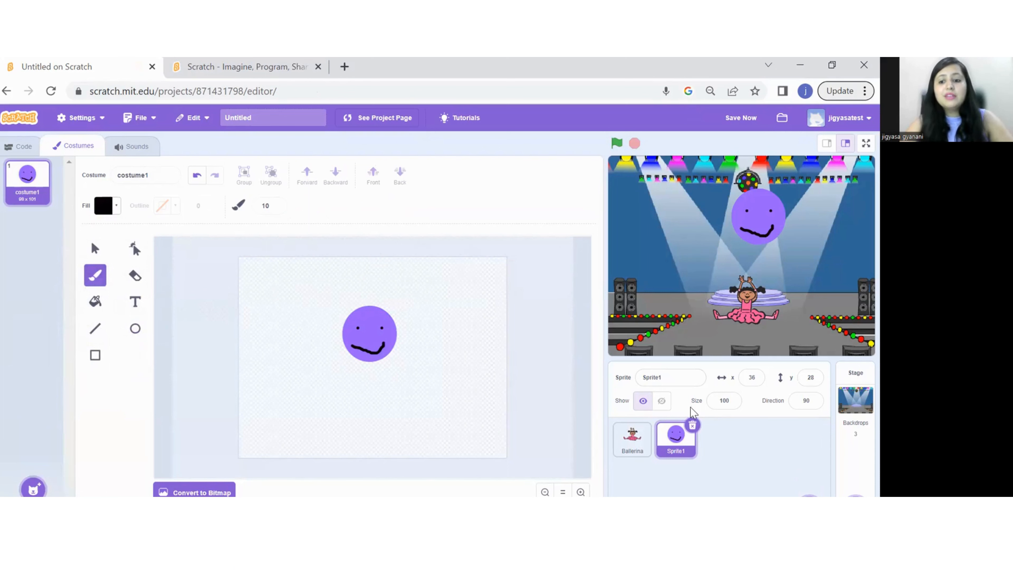
{"action": "left_click", "coordinate": [693, 426]}
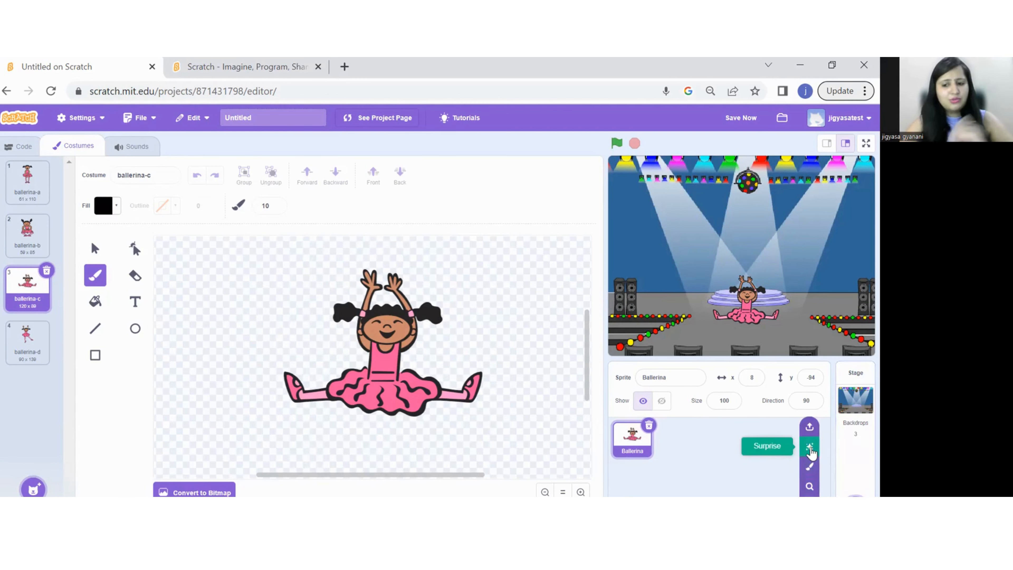
Step: Leave the Costumes editor for the Ballerina's Code tab with its empty script area
{"action": "mouse_move", "coordinate": [33, 484]}
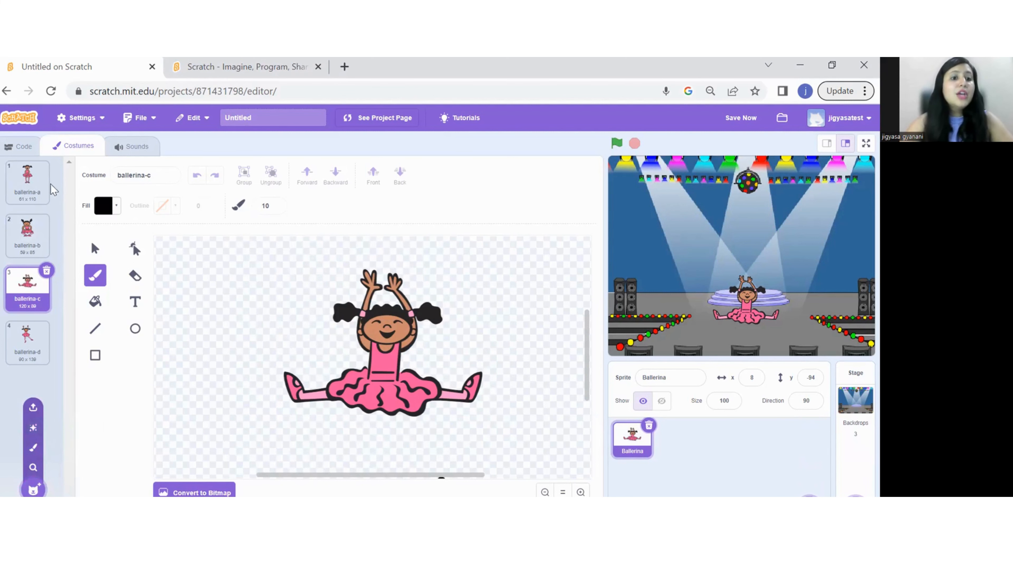
{"action": "left_click", "coordinate": [17, 147]}
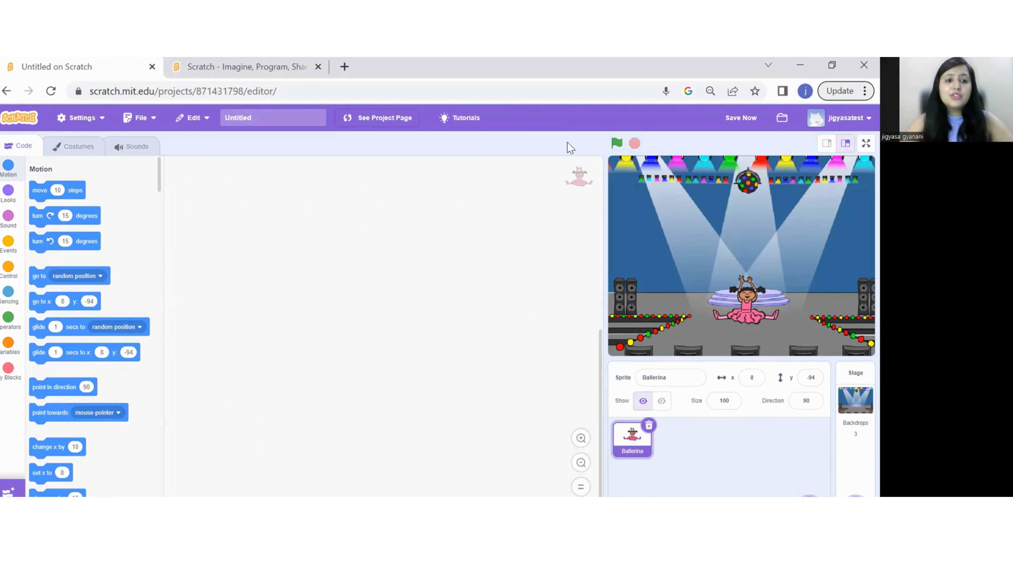
Step: Replace the project title with 'class1', correcting a mistyped 'test1', and choose File > Save now
{"action": "key", "text": "Tab"}
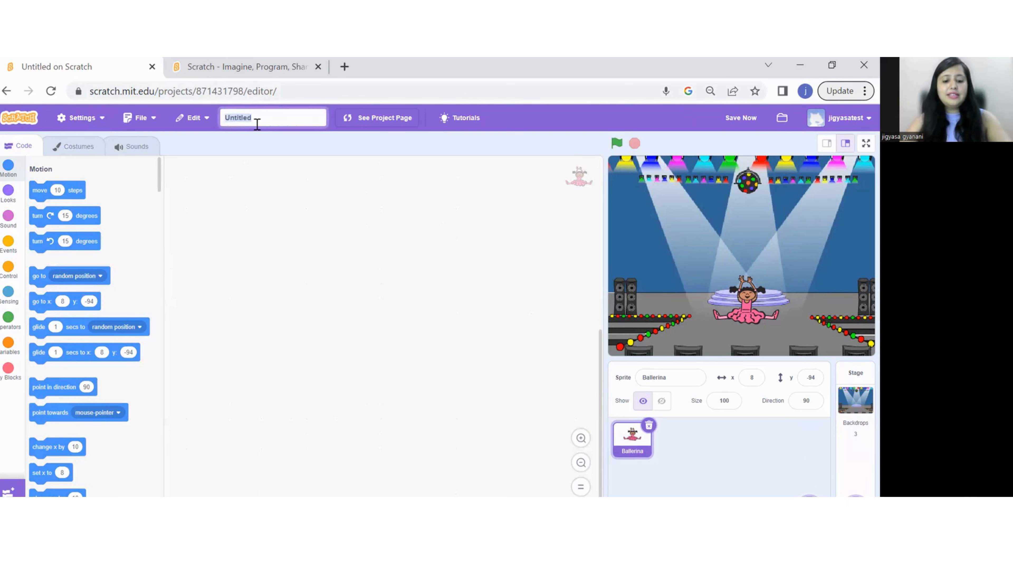
{"action": "type", "text": "test1"}
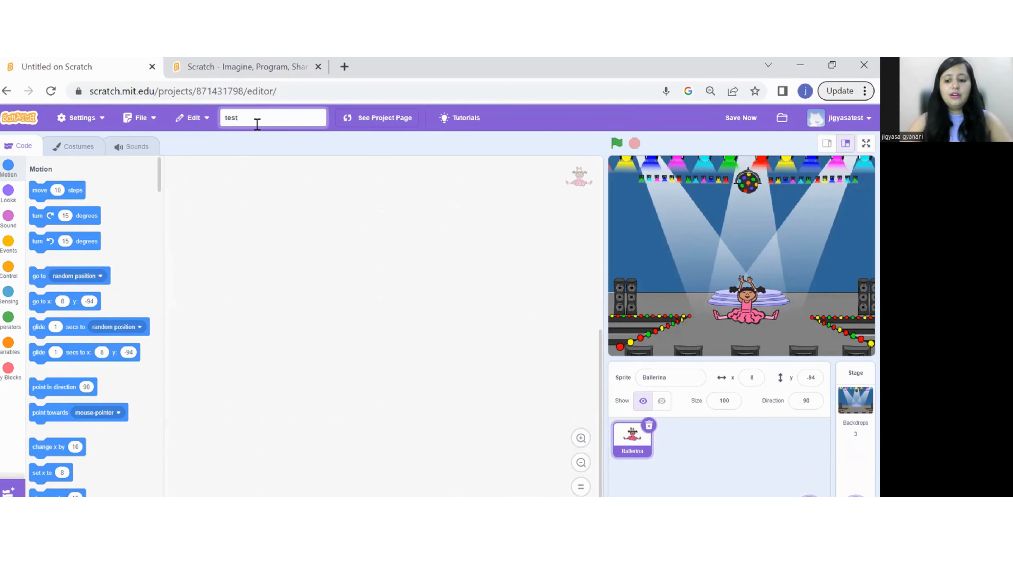
{"action": "key", "text": "BackSpace"}
{"action": "key", "text": "BackSpace"}
{"action": "key", "text": "BackSpace"}
{"action": "type", "text": "class1"}
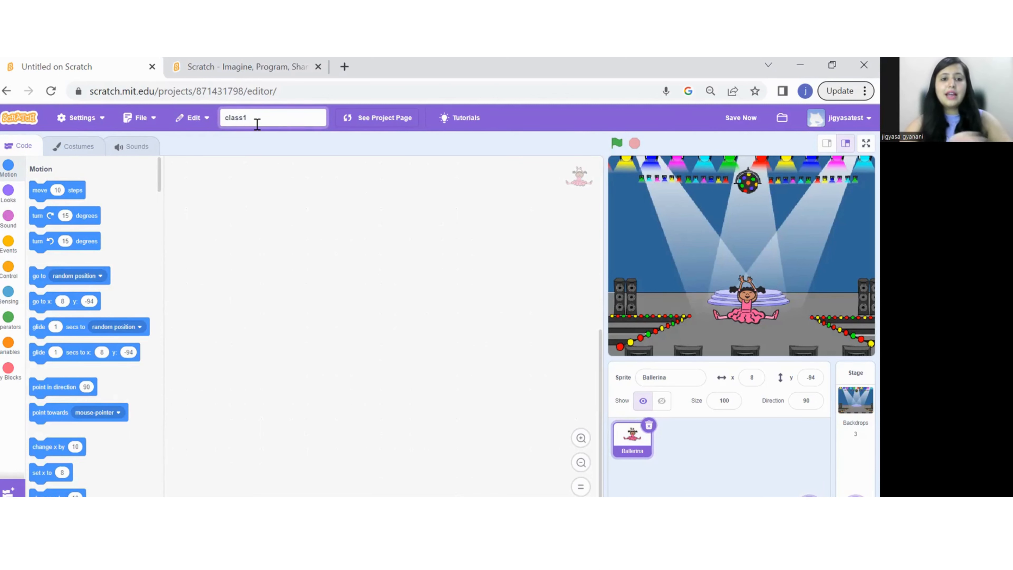
{"action": "left_click", "coordinate": [146, 126]}
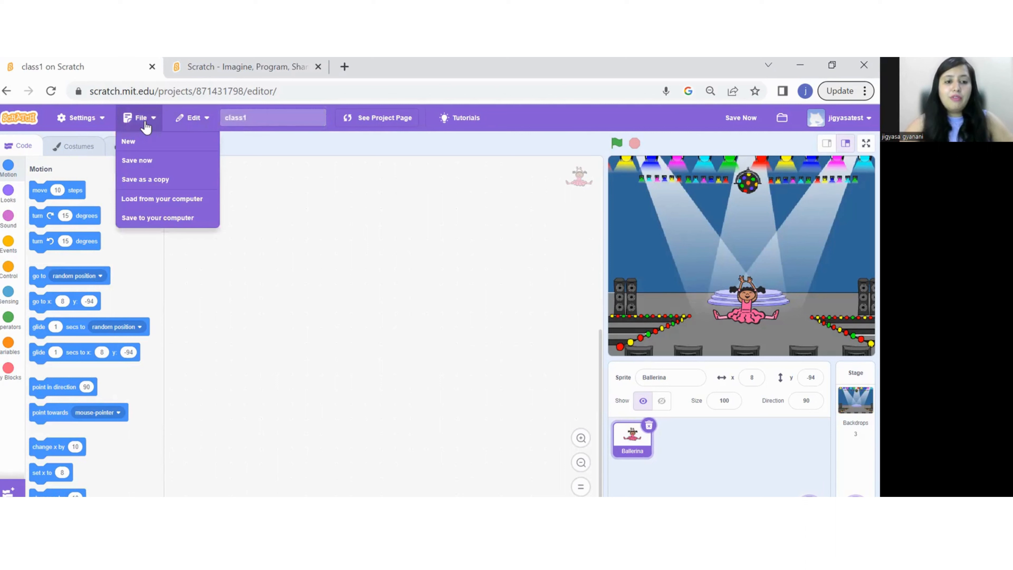
{"action": "left_click", "coordinate": [168, 165]}
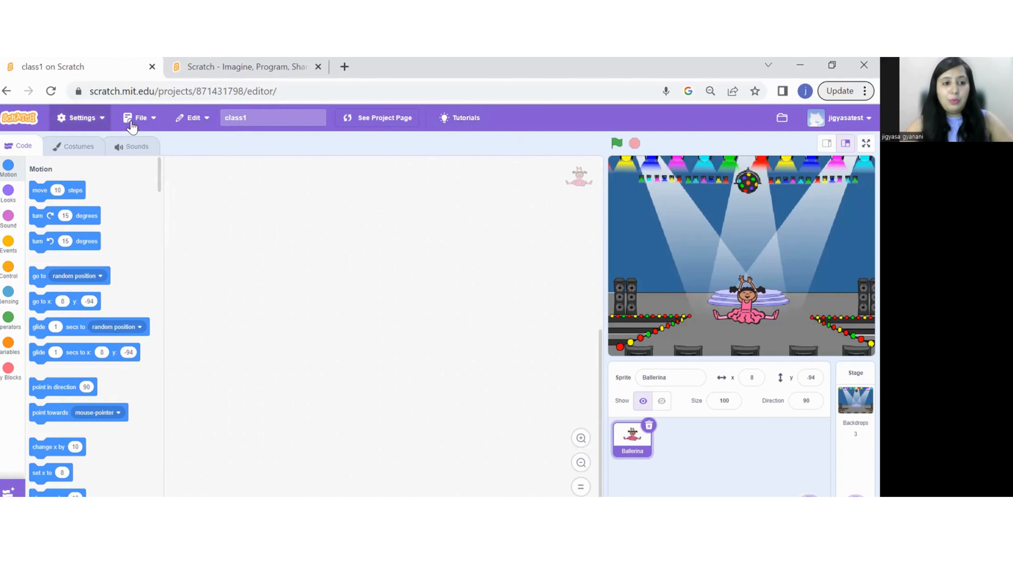
{"action": "left_click", "coordinate": [81, 117]}
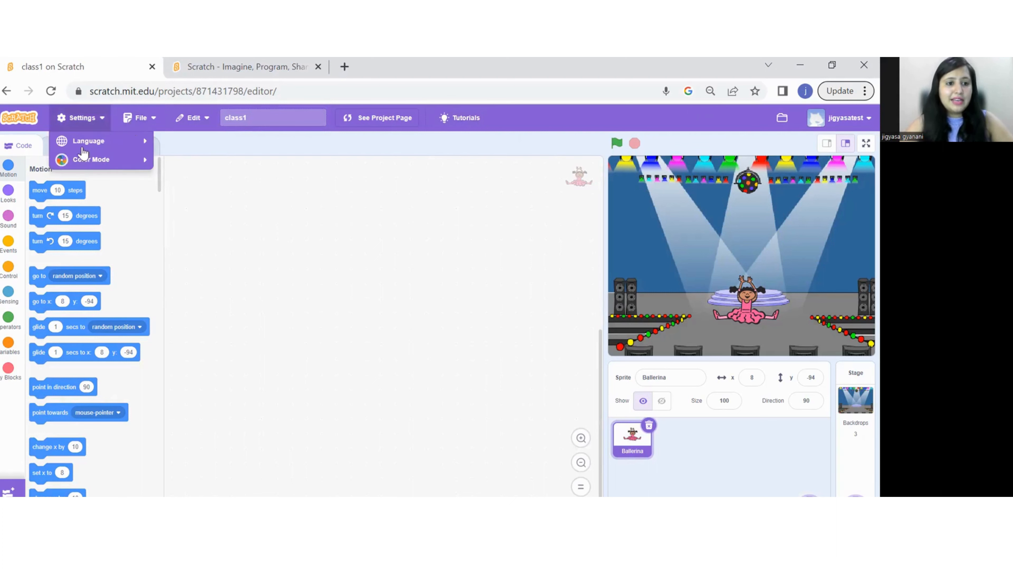
{"action": "mouse_move", "coordinate": [102, 159]}
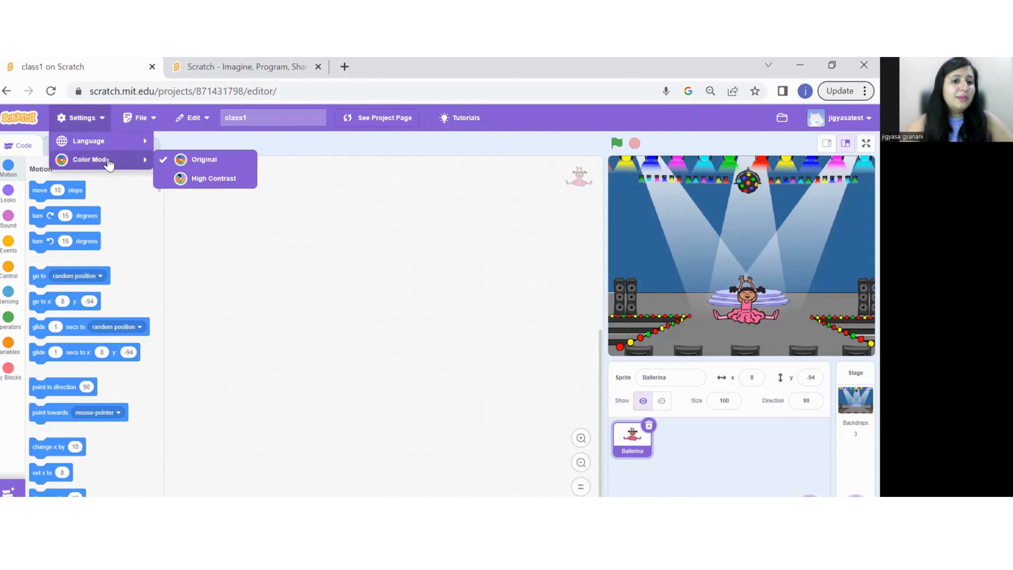
{"action": "left_click", "coordinate": [198, 185]}
{"action": "left_click", "coordinate": [85, 119]}
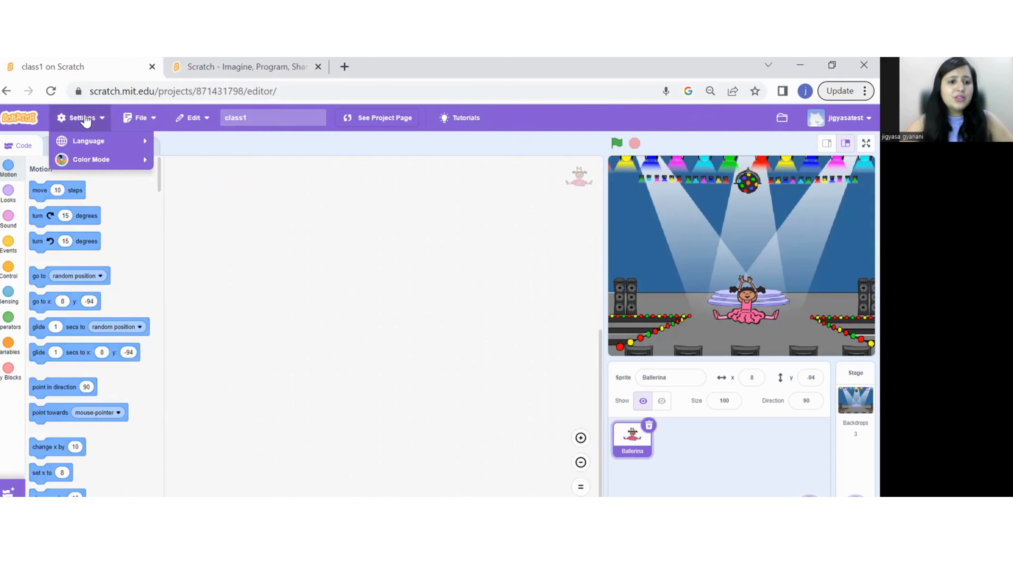
{"action": "mouse_move", "coordinate": [146, 159]}
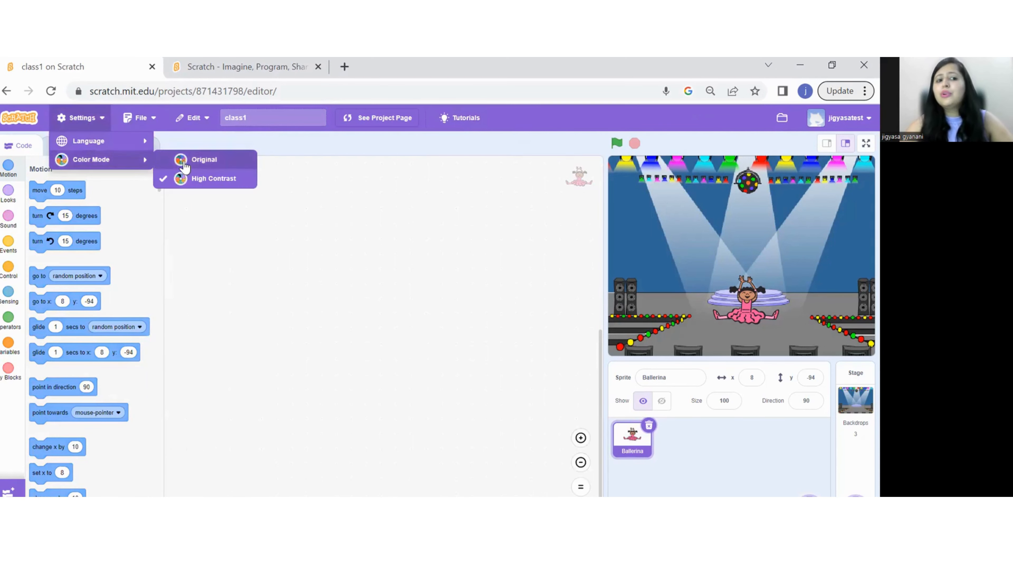
{"action": "left_click", "coordinate": [183, 161]}
{"action": "left_click", "coordinate": [149, 128]}
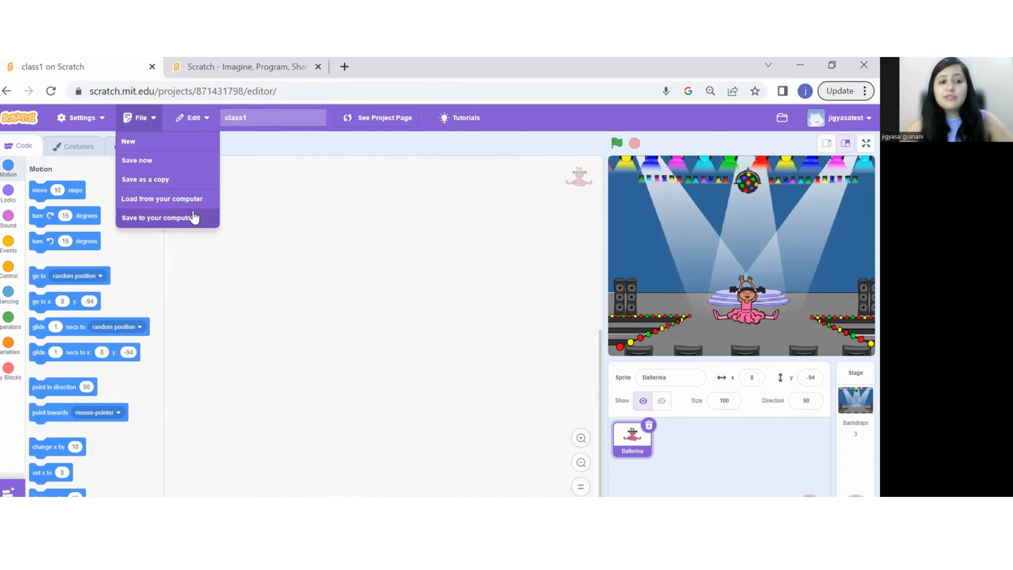
{"action": "left_click", "coordinate": [203, 127]}
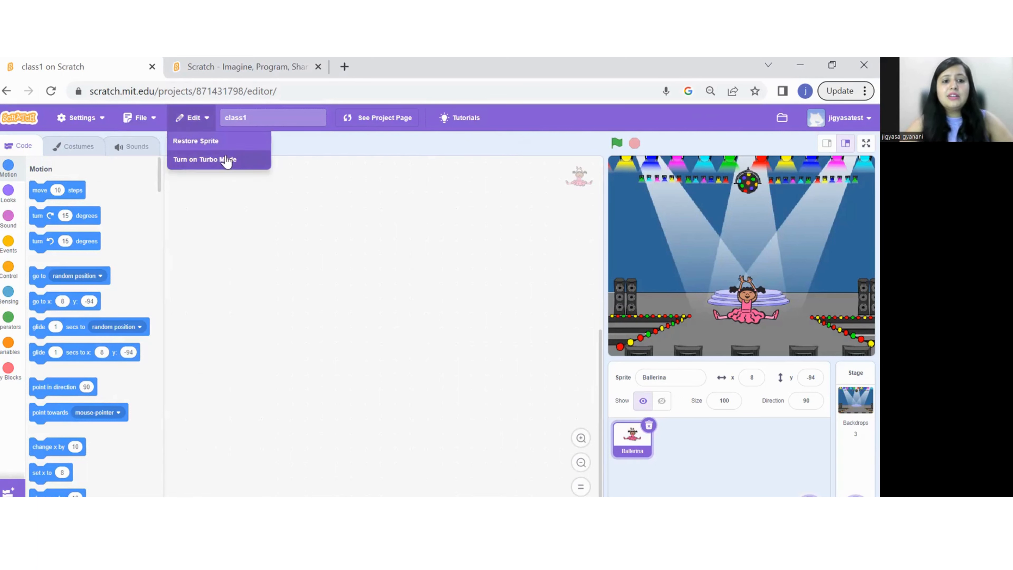
{"action": "left_click", "coordinate": [495, 204]}
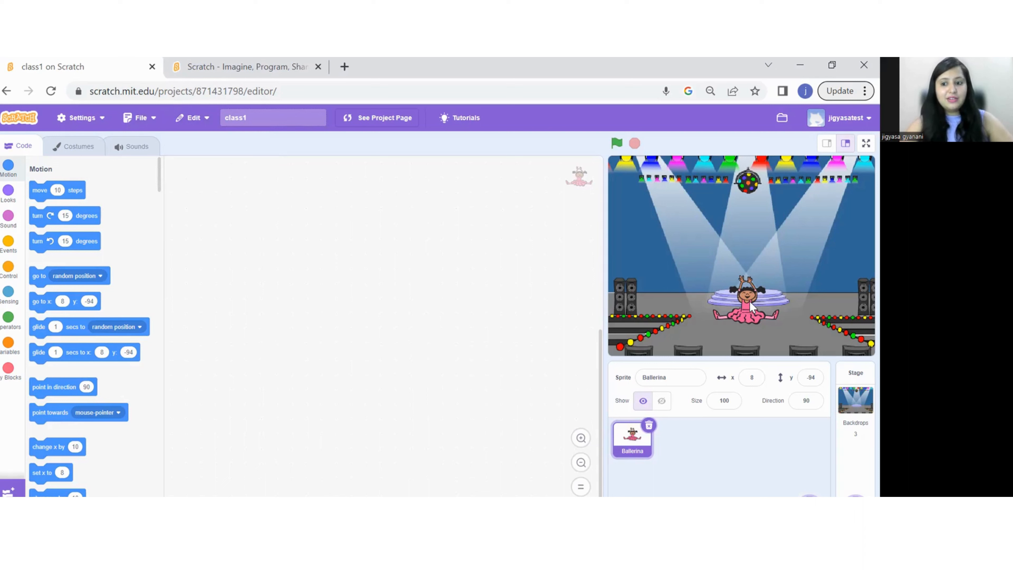
Step: Switch the Ballerina to costume ballerina-a and drag her up onto the stage platform
{"action": "left_click_drag", "start_coordinate": [750, 301], "coordinate": [747, 269]}
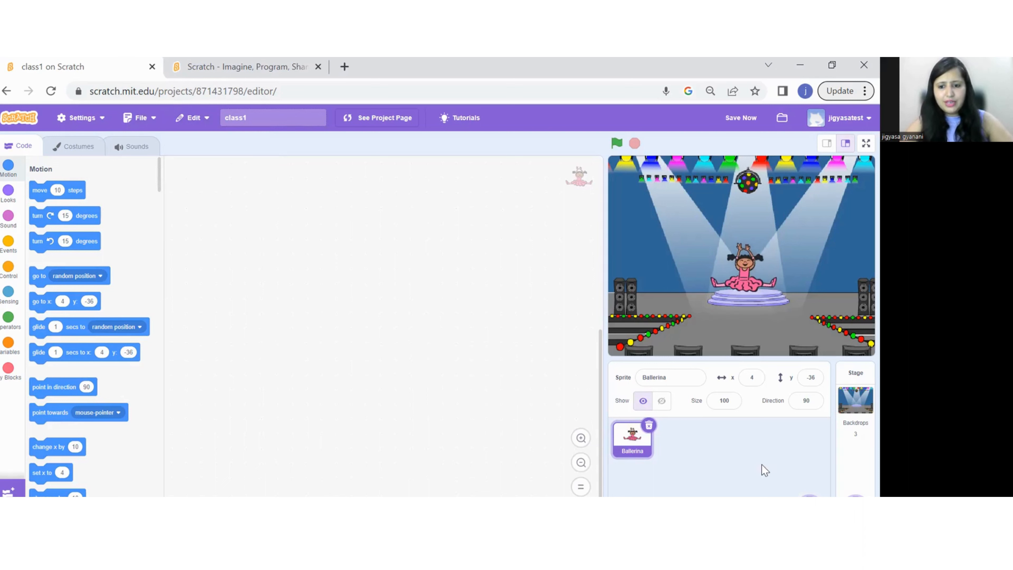
{"action": "left_click", "coordinate": [91, 151]}
{"action": "left_click", "coordinate": [26, 179]}
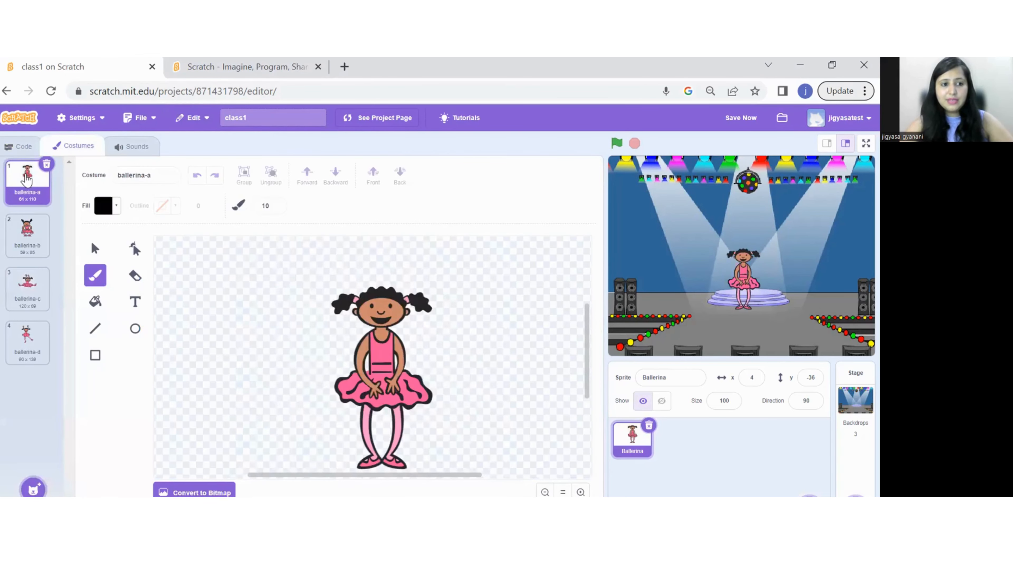
{"action": "left_click", "coordinate": [19, 146]}
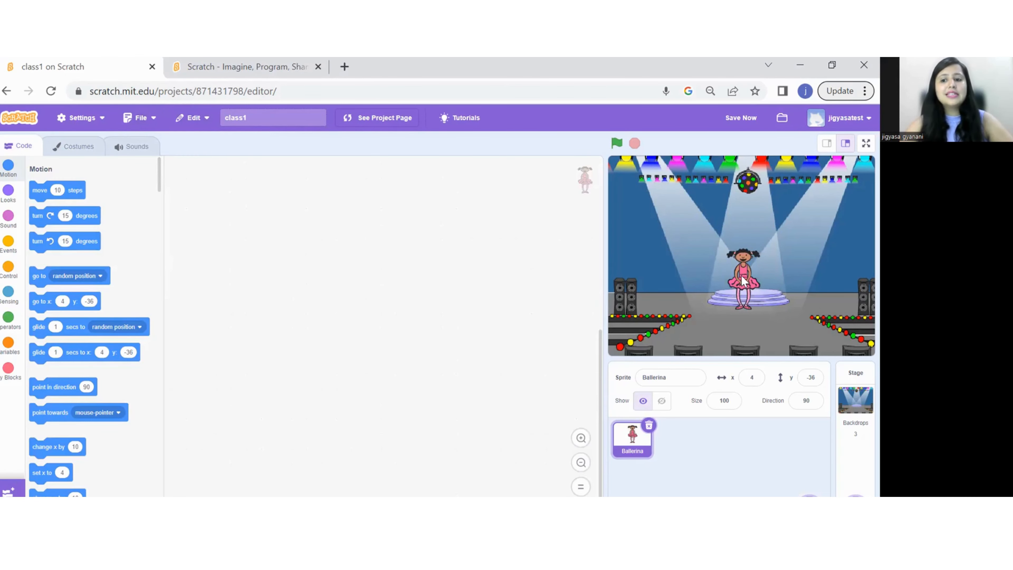
{"action": "left_click_drag", "start_coordinate": [740, 274], "coordinate": [744, 260]}
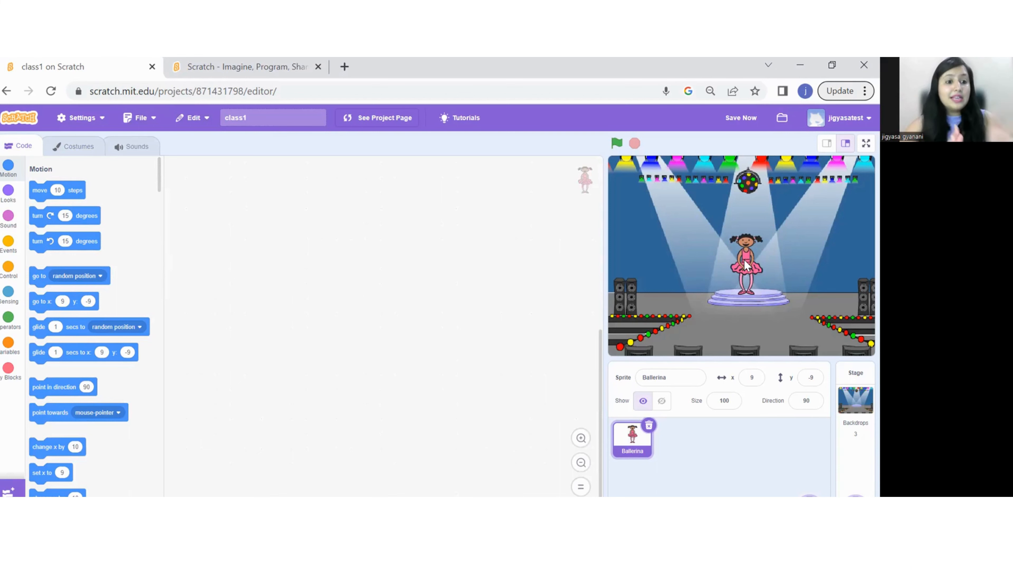
{"action": "left_click", "coordinate": [4, 202]}
{"action": "left_click", "coordinate": [7, 222]}
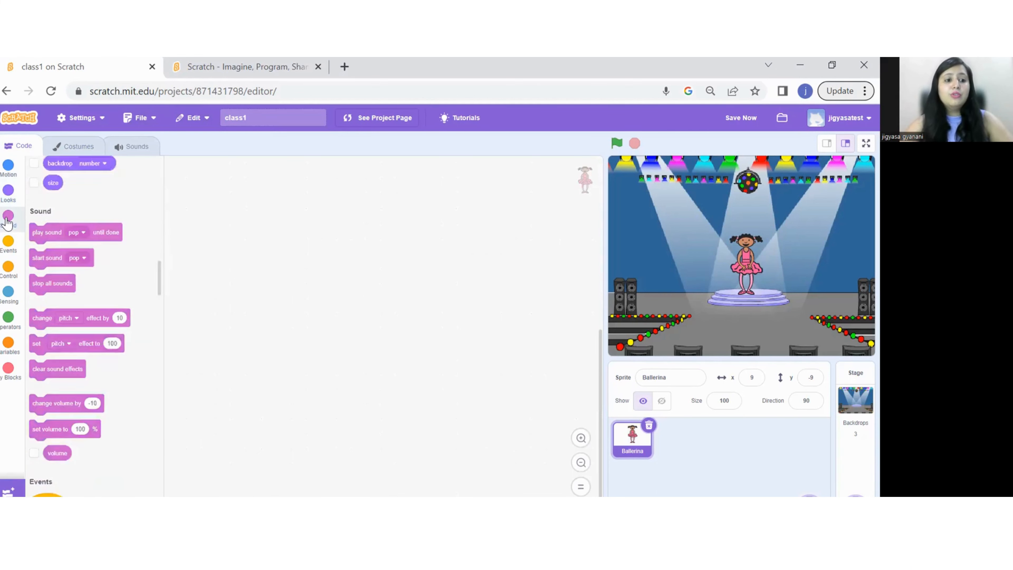
{"action": "left_click", "coordinate": [8, 250]}
{"action": "left_click", "coordinate": [9, 272]}
{"action": "left_click", "coordinate": [9, 295]}
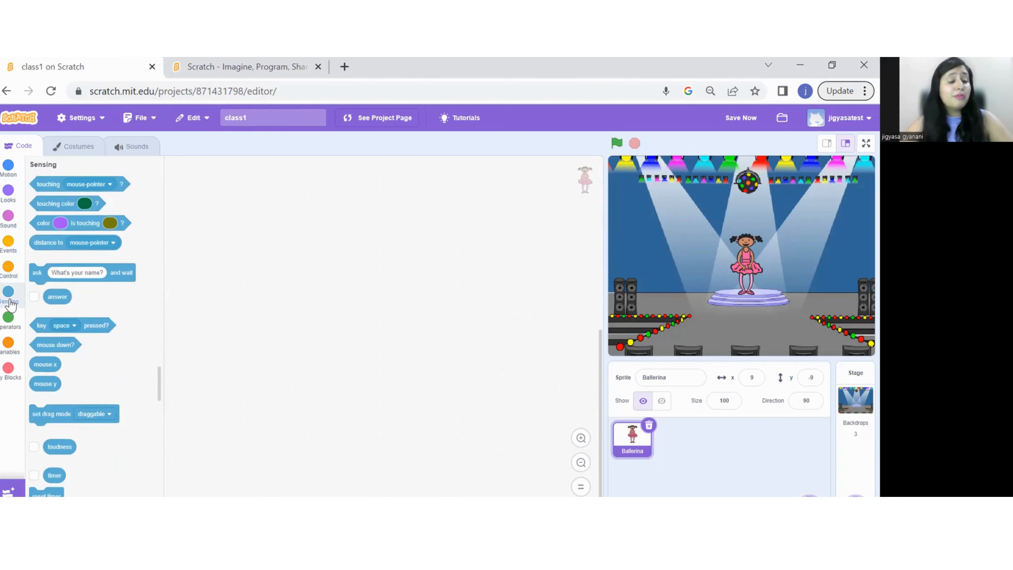
{"action": "left_click", "coordinate": [7, 319]}
{"action": "left_click", "coordinate": [8, 344]}
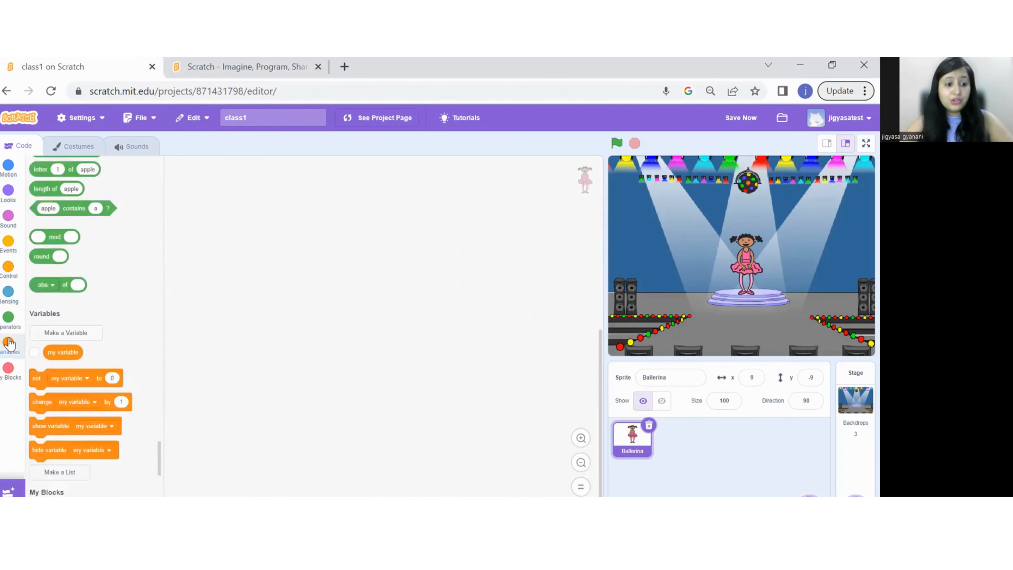
{"action": "left_click", "coordinate": [8, 369]}
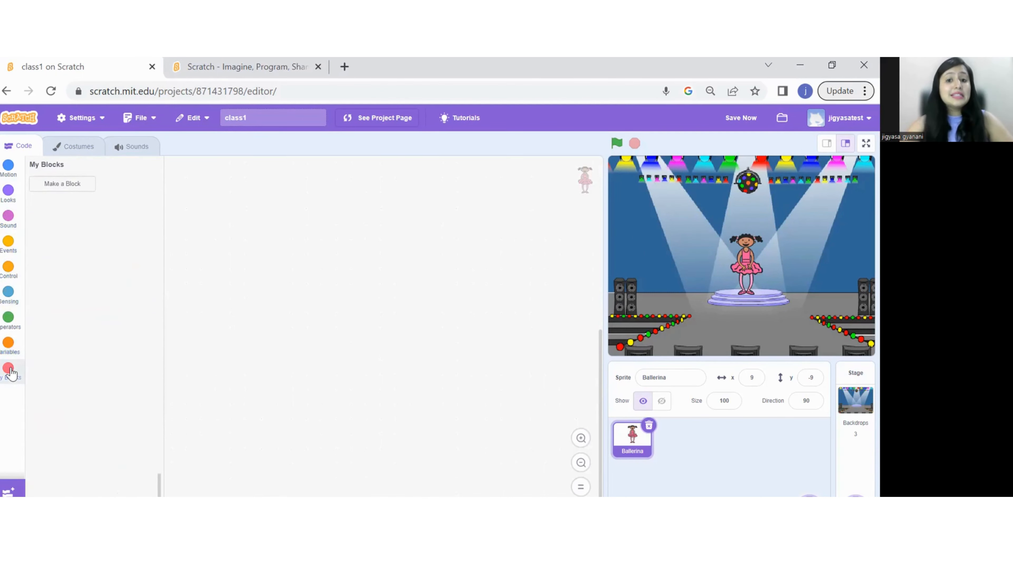
{"action": "left_click", "coordinate": [8, 165]}
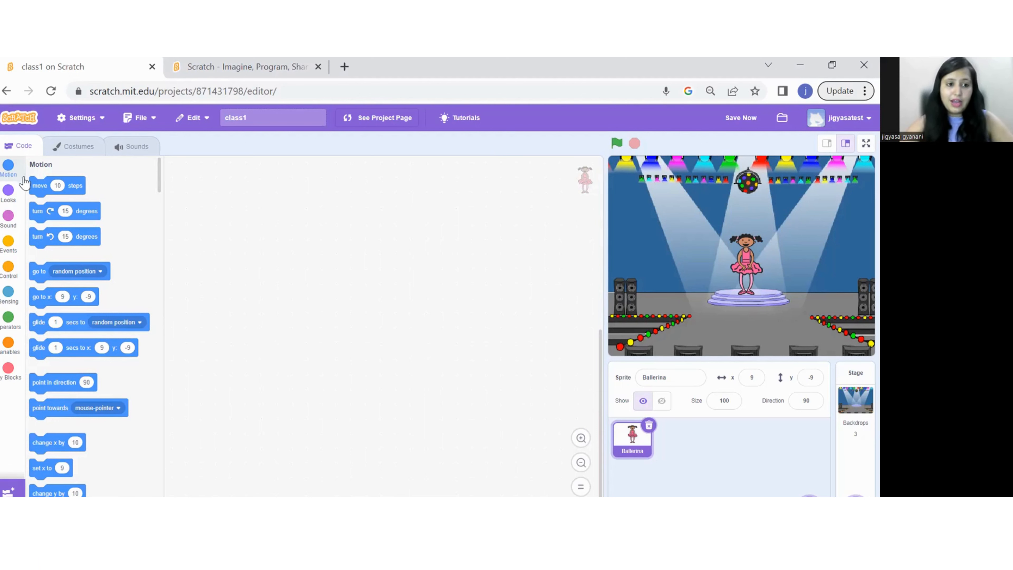
Step: Lay out move, turn, go to, glide and point in direction 90 blocks in the code area
{"action": "left_click_drag", "start_coordinate": [37, 191], "coordinate": [212, 195]}
{"action": "left_click_drag", "start_coordinate": [60, 206], "coordinate": [221, 226]}
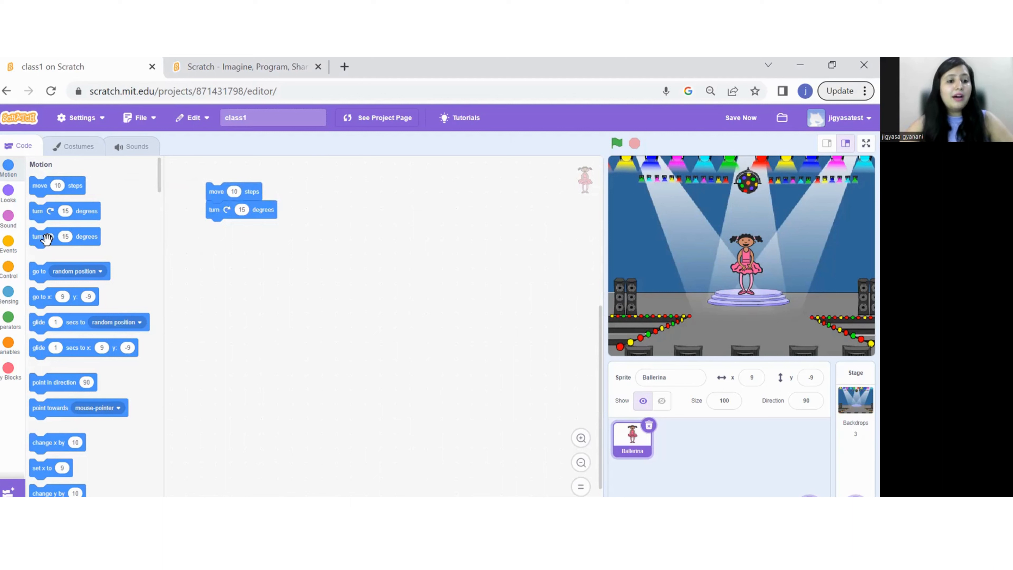
{"action": "left_click_drag", "start_coordinate": [42, 237], "coordinate": [236, 234]}
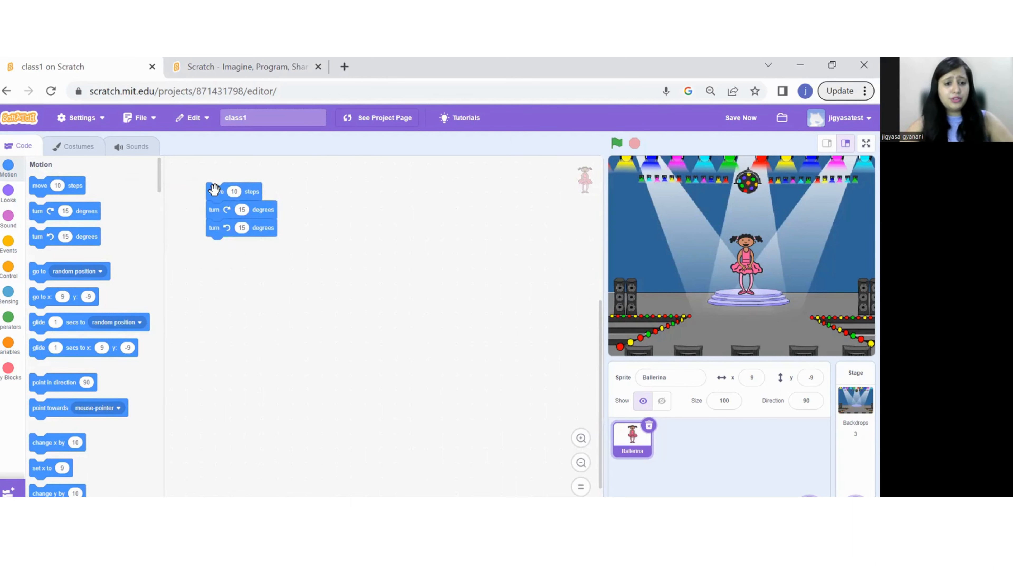
{"action": "left_click_drag", "start_coordinate": [39, 272], "coordinate": [218, 284]}
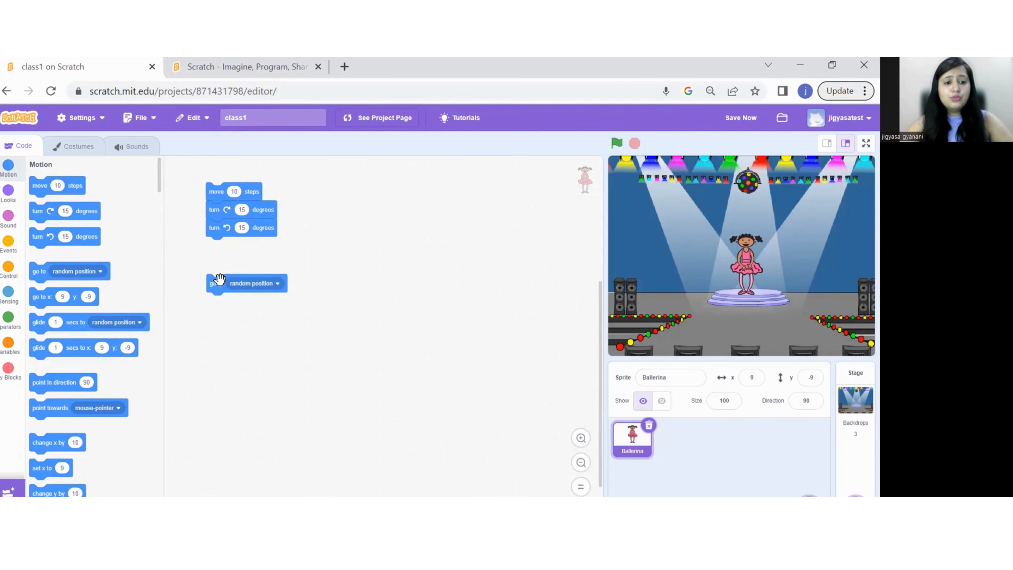
{"action": "left_click_drag", "start_coordinate": [41, 302], "coordinate": [230, 327]}
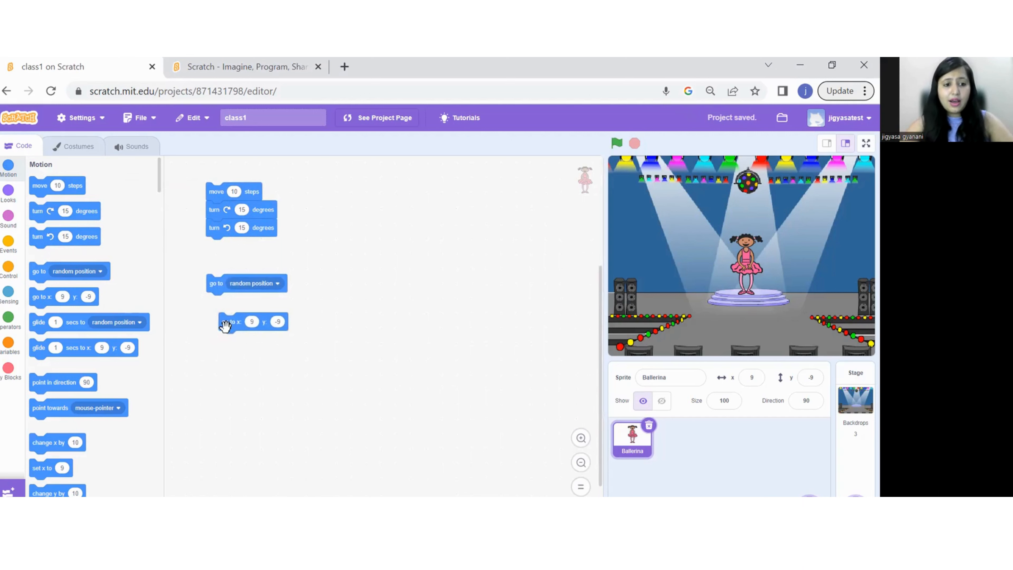
{"action": "left_click_drag", "start_coordinate": [38, 323], "coordinate": [223, 376]}
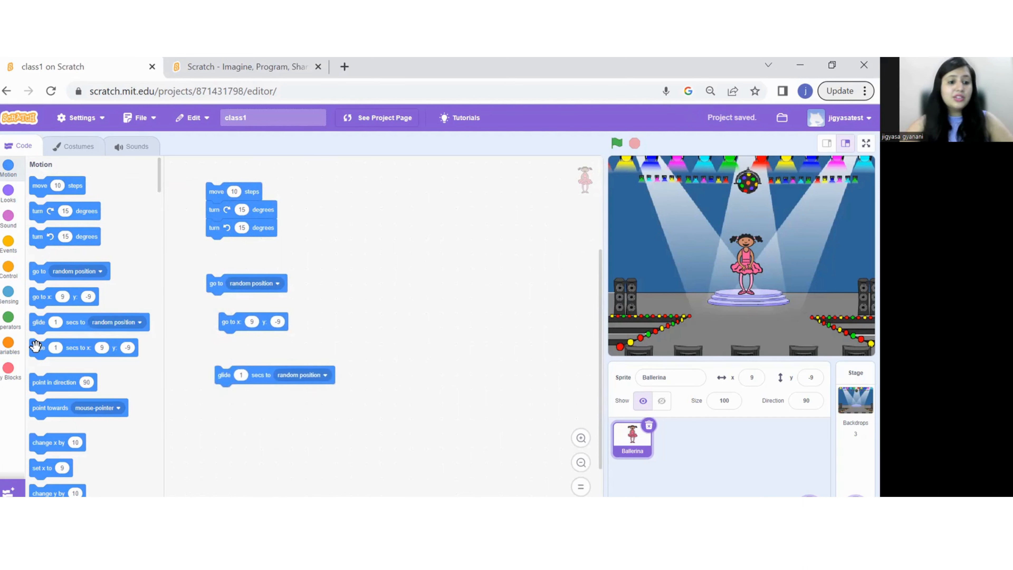
{"action": "left_click_drag", "start_coordinate": [39, 348], "coordinate": [208, 409]}
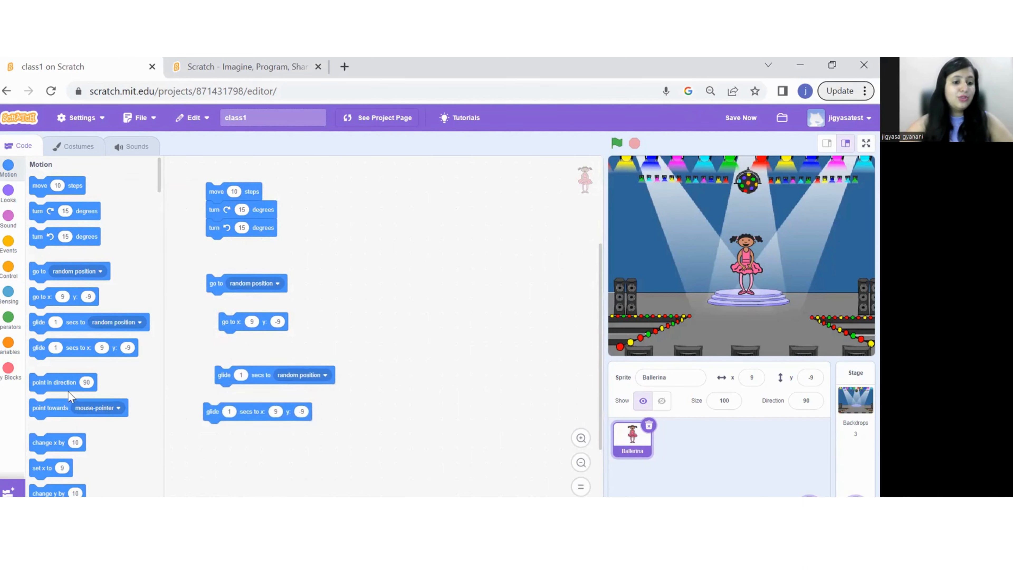
{"action": "left_click_drag", "start_coordinate": [50, 382], "coordinate": [222, 461]}
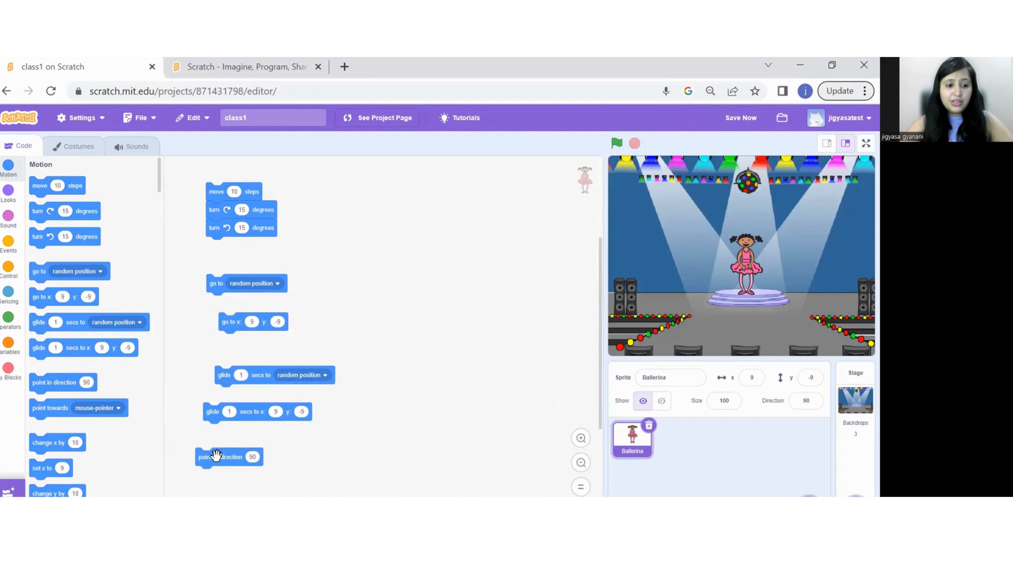
{"action": "left_click_drag", "start_coordinate": [221, 192], "coordinate": [219, 193]}
Step: Drag the move, turn, go to, glide and point-in-direction blocks back to the palette to delete them
{"action": "left_click_drag", "start_coordinate": [112, 242], "coordinate": [113, 247]}
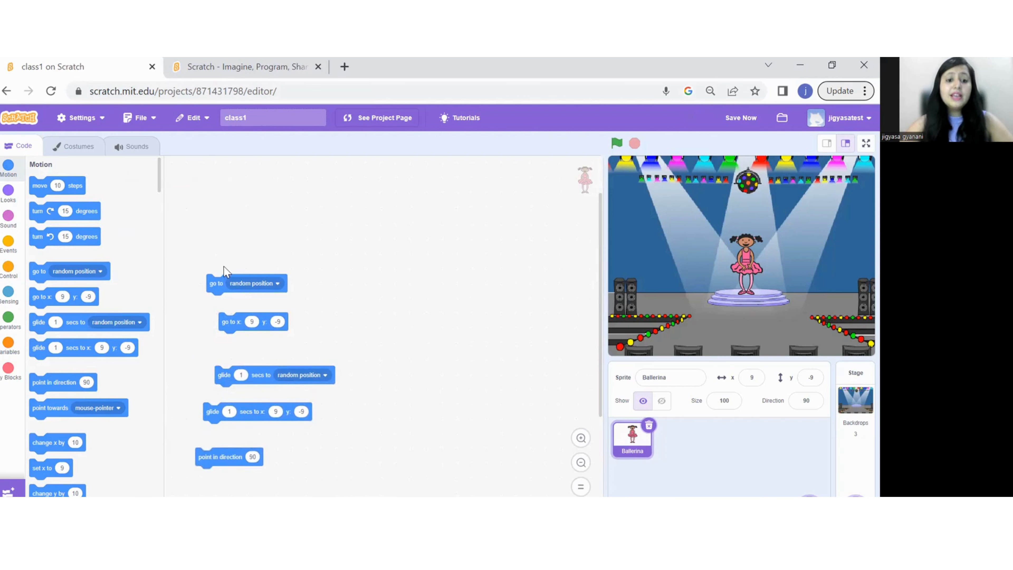
{"action": "left_click_drag", "start_coordinate": [217, 283], "coordinate": [118, 276]}
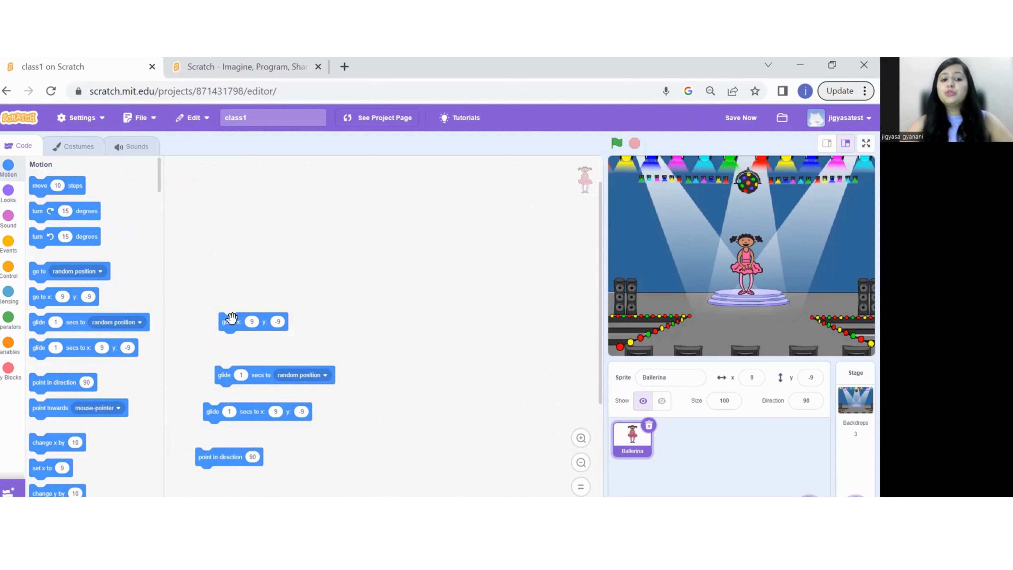
{"action": "left_click_drag", "start_coordinate": [232, 321], "coordinate": [87, 335]}
{"action": "left_click_drag", "start_coordinate": [250, 377], "coordinate": [119, 373]}
{"action": "left_click_drag", "start_coordinate": [254, 409], "coordinate": [121, 397]}
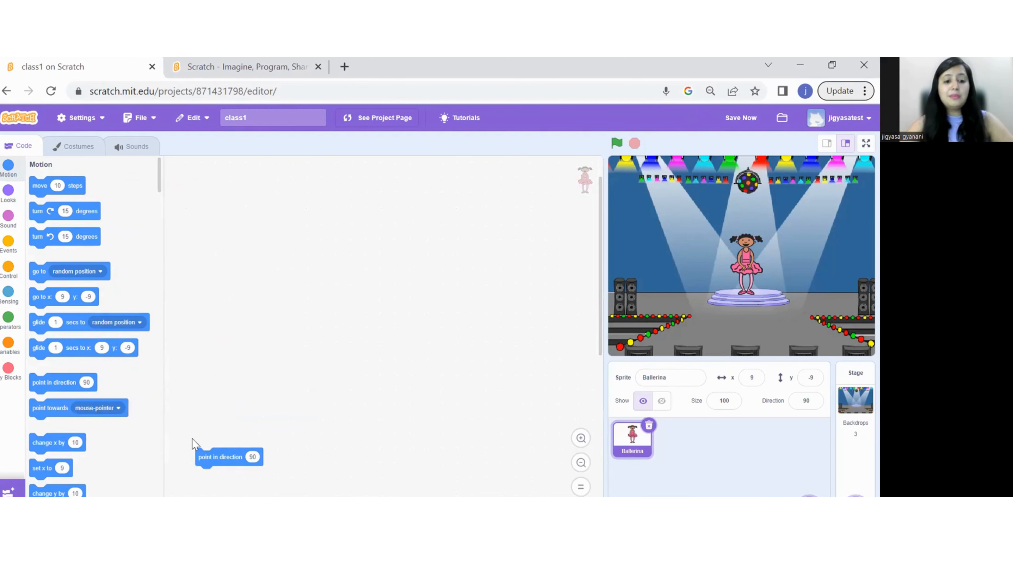
{"action": "left_click_drag", "start_coordinate": [224, 459], "coordinate": [121, 426]}
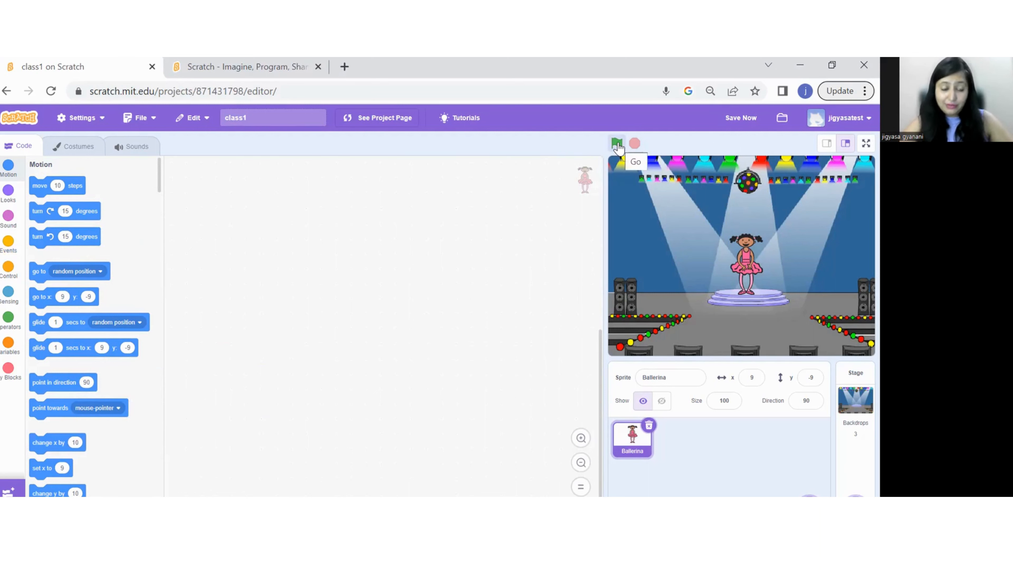
Step: Build a when-flag-clicked script with a move 10 steps block beneath it
{"action": "left_click", "coordinate": [8, 243]}
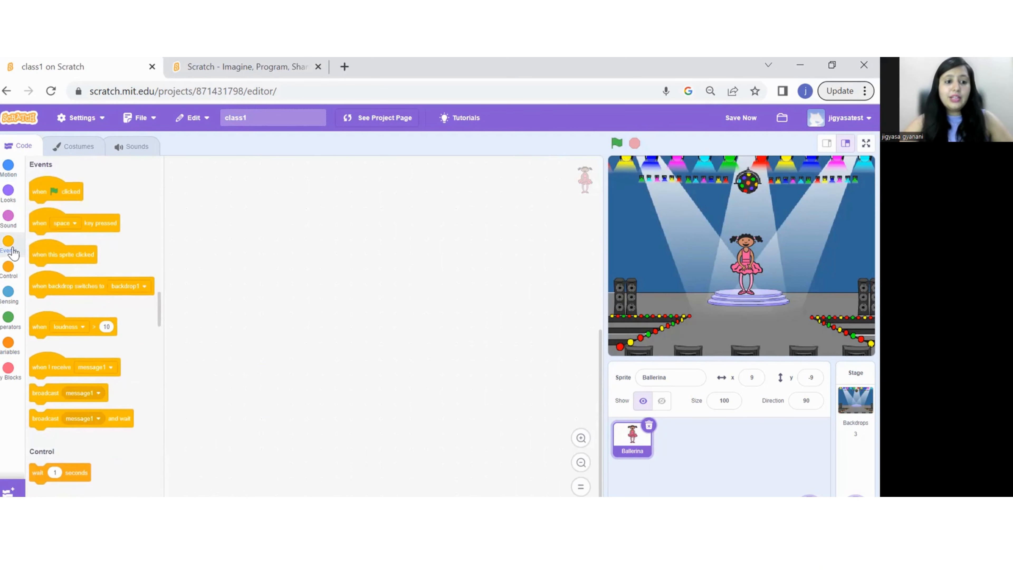
{"action": "left_click_drag", "start_coordinate": [51, 193], "coordinate": [304, 209]}
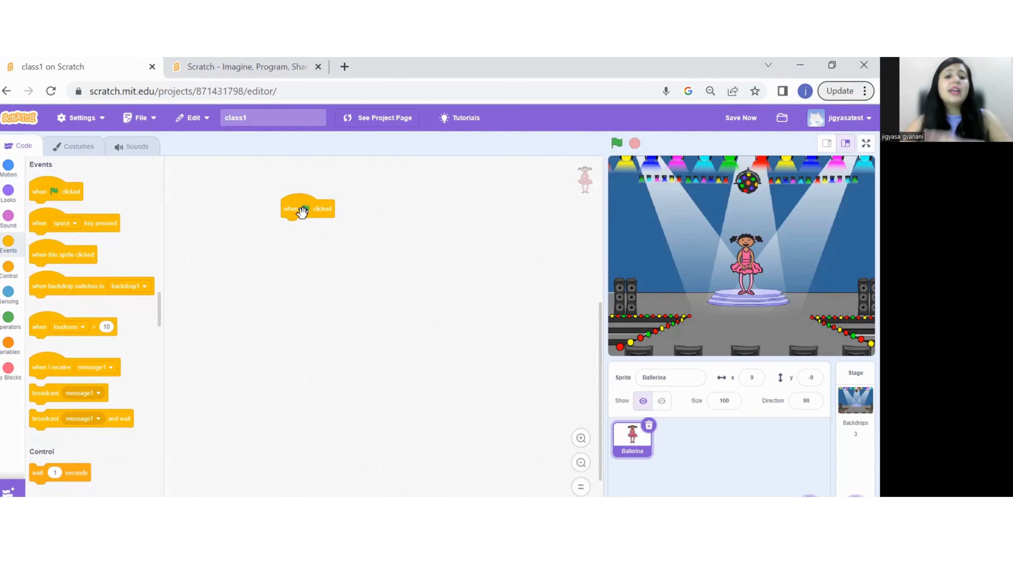
{"action": "left_click", "coordinate": [8, 166]}
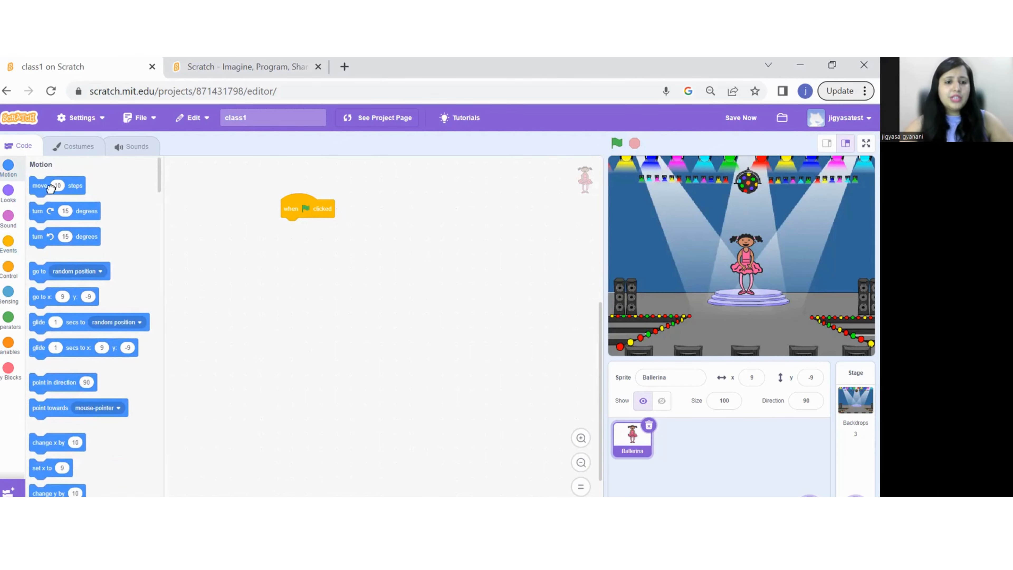
{"action": "left_click_drag", "start_coordinate": [47, 184], "coordinate": [294, 235]}
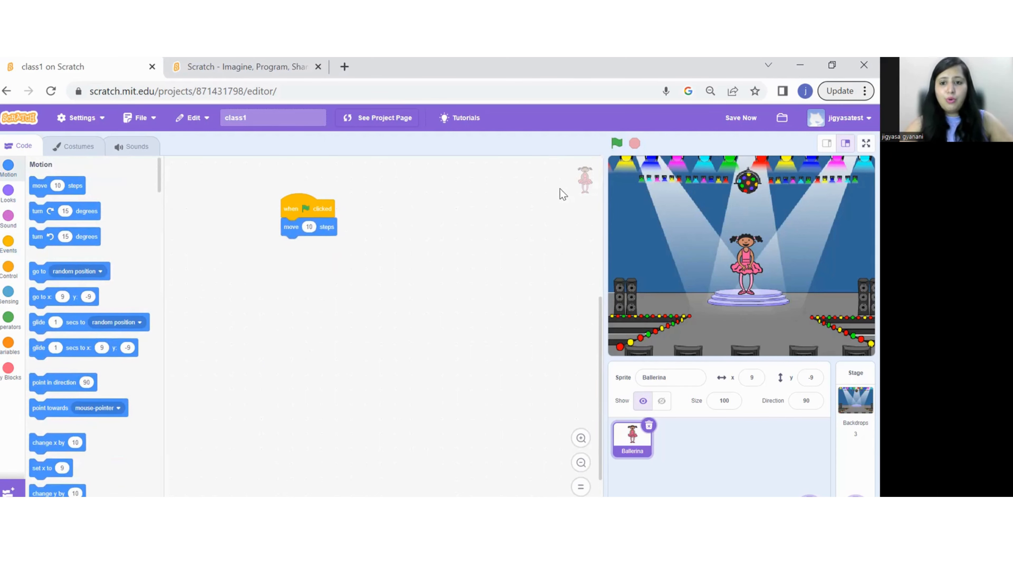
Step: Run the flag script three times, shifting the Ballerina right to x 39
{"action": "left_click", "coordinate": [617, 143]}
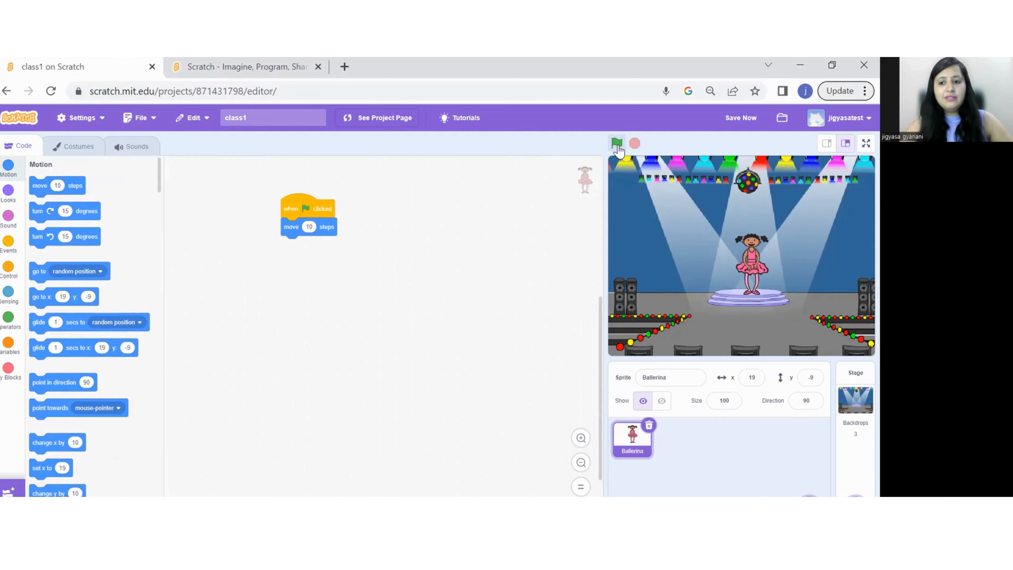
{"action": "left_click", "coordinate": [617, 144]}
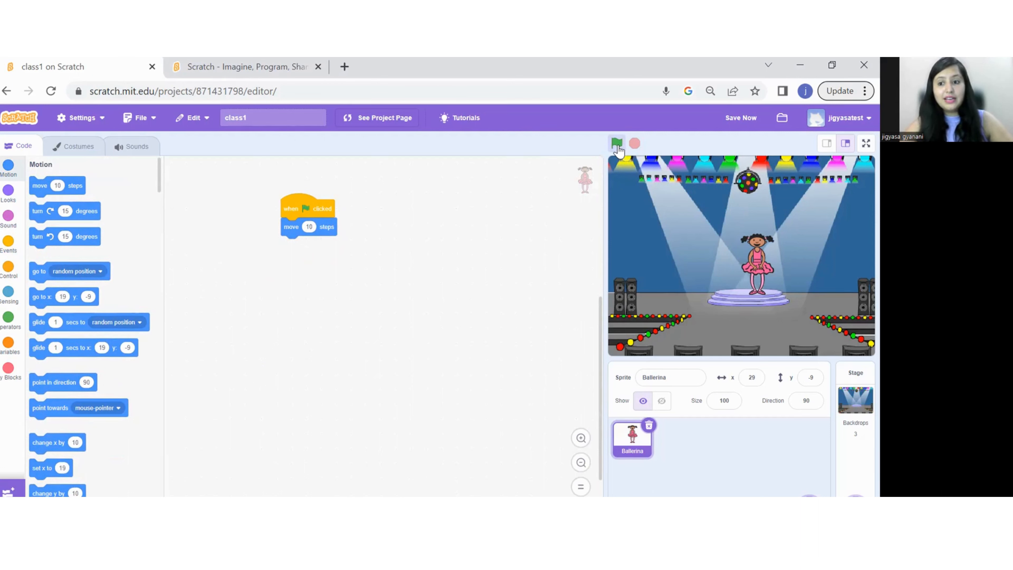
{"action": "left_click", "coordinate": [617, 144]}
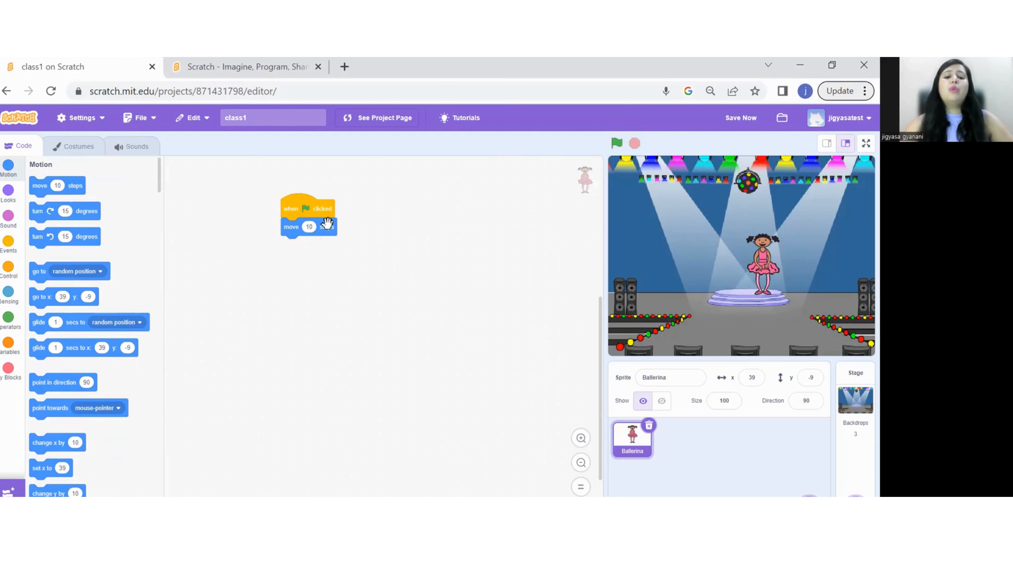
Step: Replace move 10 steps with a clockwise 15-degree turn, test it, then bring out an anticlockwise turn
{"action": "left_click_drag", "start_coordinate": [293, 225], "coordinate": [190, 194]}
{"action": "left_click_drag", "start_coordinate": [91, 212], "coordinate": [343, 243]}
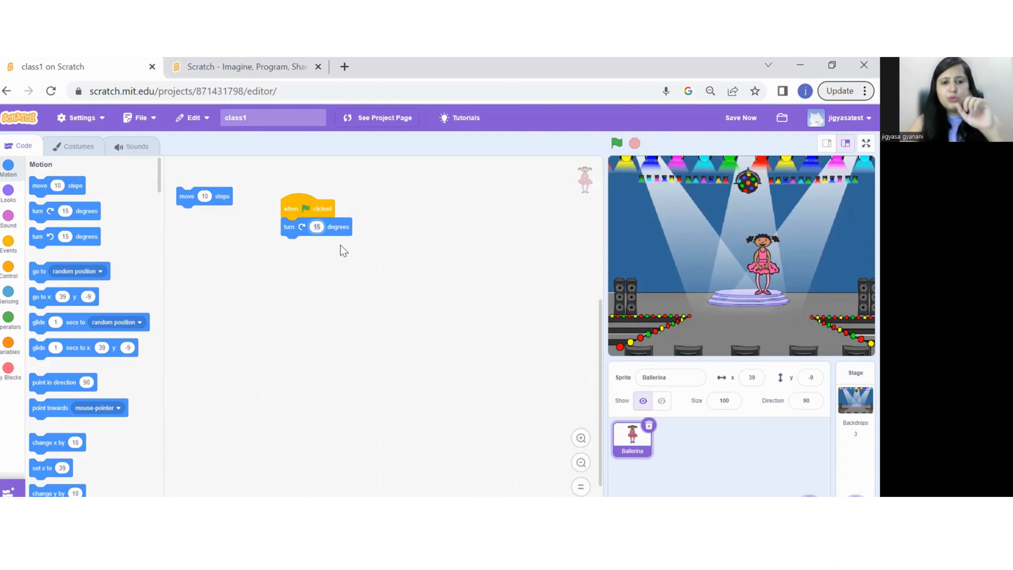
{"action": "left_click", "coordinate": [617, 144]}
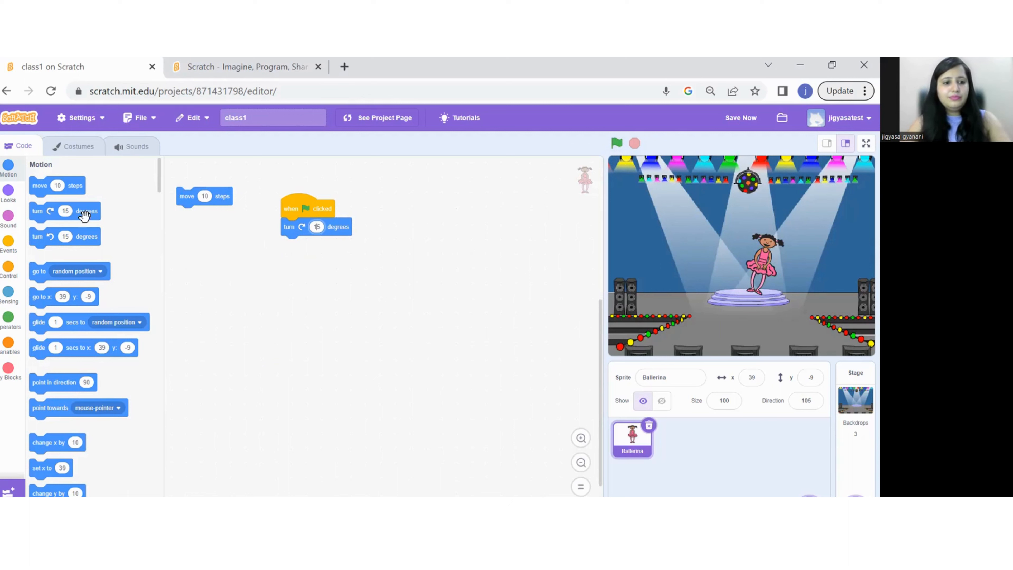
{"action": "left_click_drag", "start_coordinate": [50, 236], "coordinate": [193, 224]}
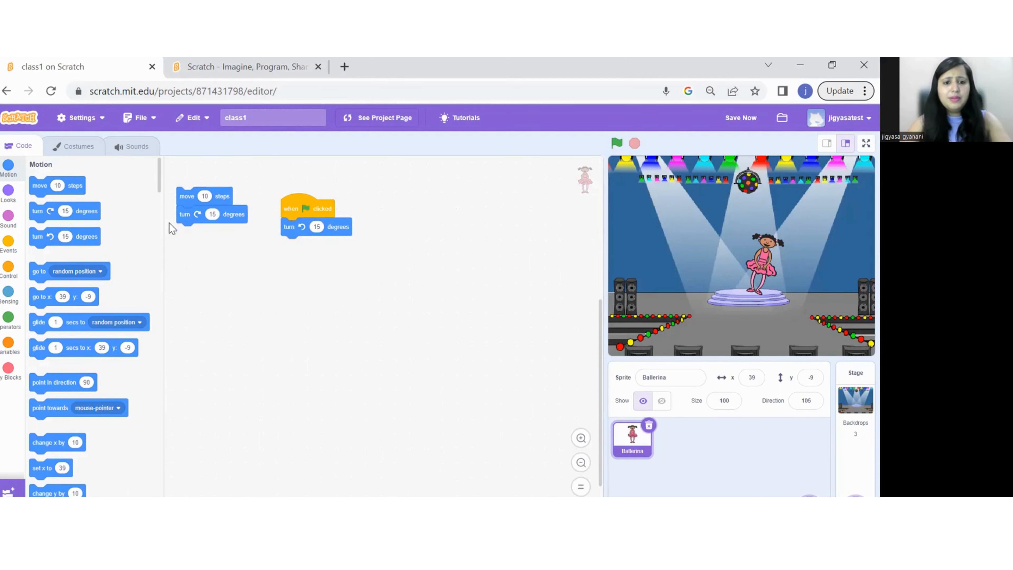
{"action": "left_click", "coordinate": [616, 144]}
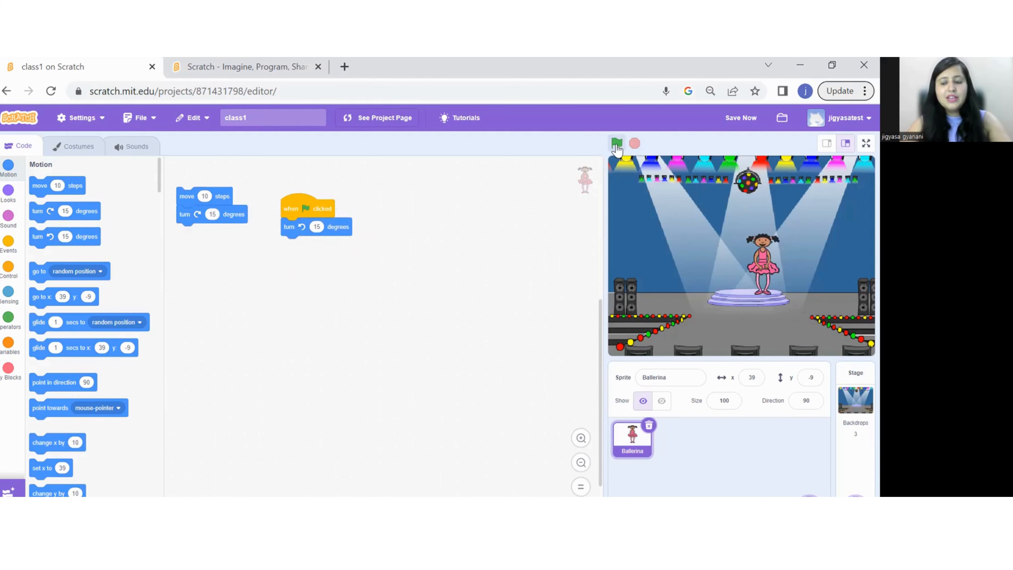
Step: Run the anticlockwise turn 15 degrees block repeatedly until the Ballerina returns to direction 90
{"action": "left_click", "coordinate": [299, 224]}
{"action": "left_click", "coordinate": [298, 225]}
{"action": "left_click", "coordinate": [298, 225]}
{"action": "left_click", "coordinate": [299, 225]}
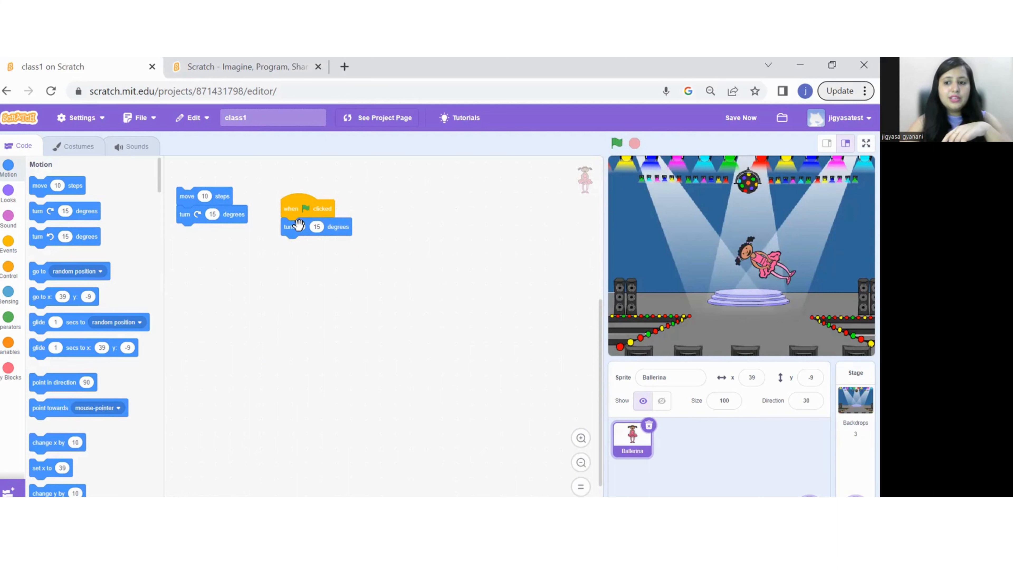
{"action": "left_click", "coordinate": [299, 226]}
{"action": "left_click", "coordinate": [299, 227]}
{"action": "left_click", "coordinate": [299, 227]}
{"action": "left_click", "coordinate": [299, 226]}
{"action": "left_click", "coordinate": [299, 226]}
{"action": "left_click", "coordinate": [299, 227]}
{"action": "left_click", "coordinate": [299, 226]}
{"action": "left_click", "coordinate": [300, 226]}
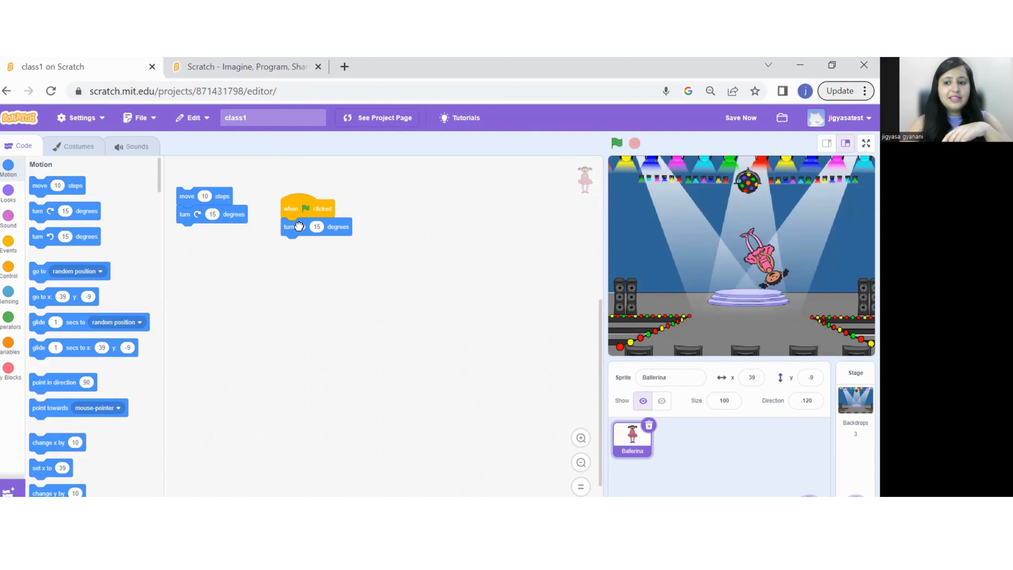
{"action": "left_click", "coordinate": [299, 227]}
{"action": "left_click", "coordinate": [299, 226]}
{"action": "left_click", "coordinate": [299, 227]}
{"action": "left_click", "coordinate": [300, 226]}
{"action": "left_click", "coordinate": [299, 226]}
{"action": "left_click", "coordinate": [299, 226]}
{"action": "left_click", "coordinate": [298, 225]}
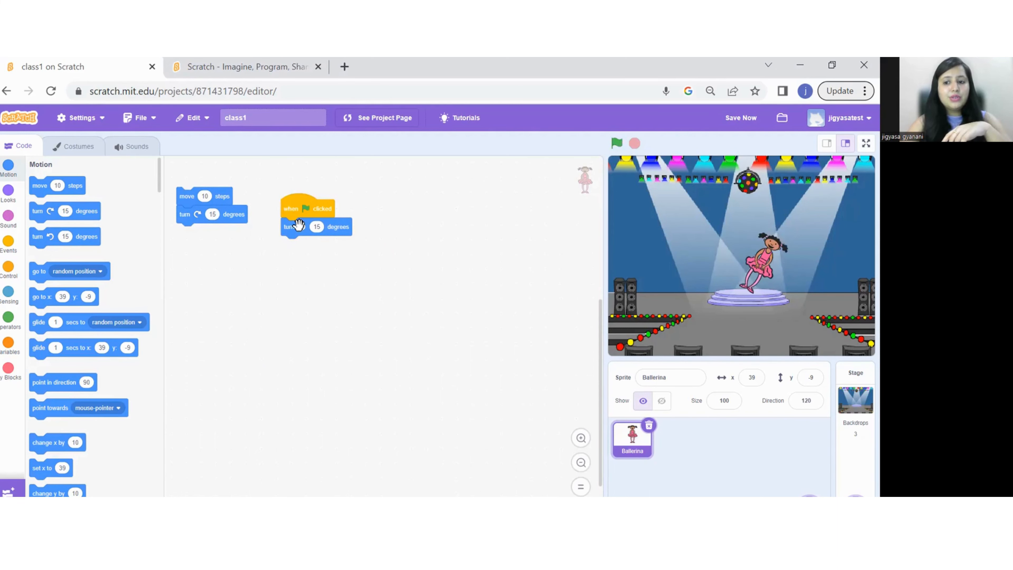
{"action": "left_click", "coordinate": [298, 224]}
{"action": "left_click", "coordinate": [299, 224]}
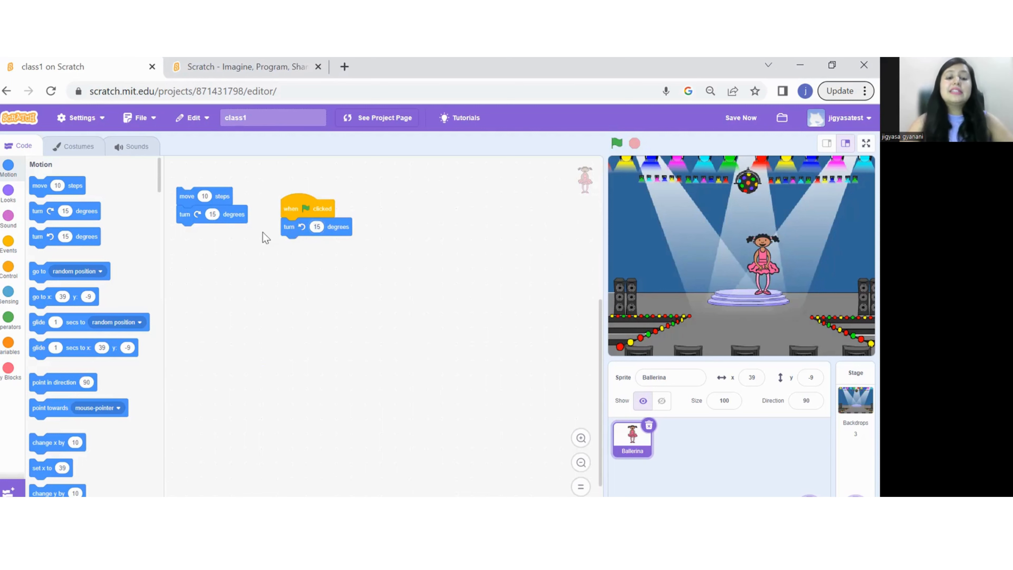
Step: Swap the turn blocks for a go to random position block under the flag hat
{"action": "left_click_drag", "start_coordinate": [288, 227], "coordinate": [68, 223]}
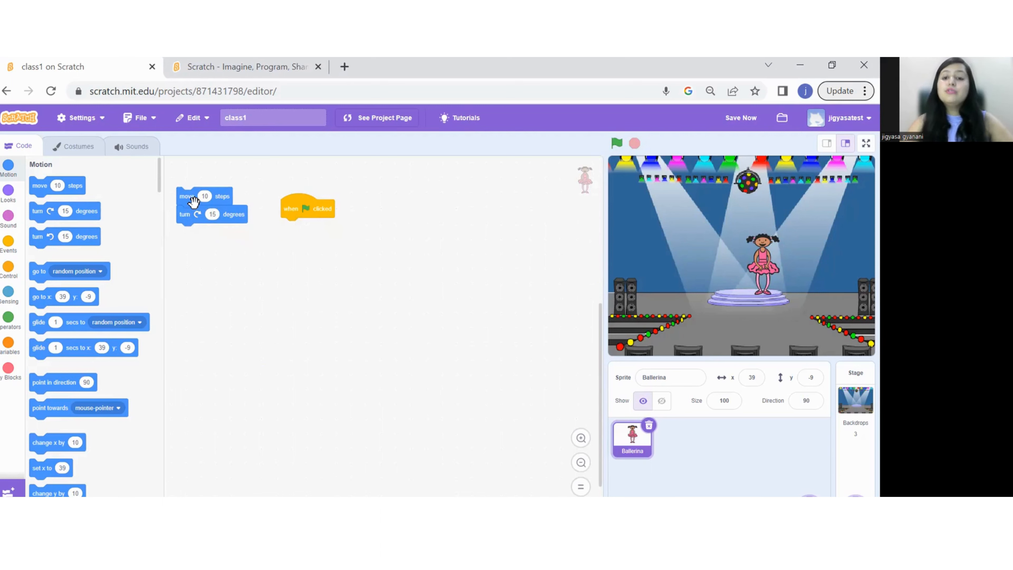
{"action": "left_click_drag", "start_coordinate": [194, 202], "coordinate": [90, 198]}
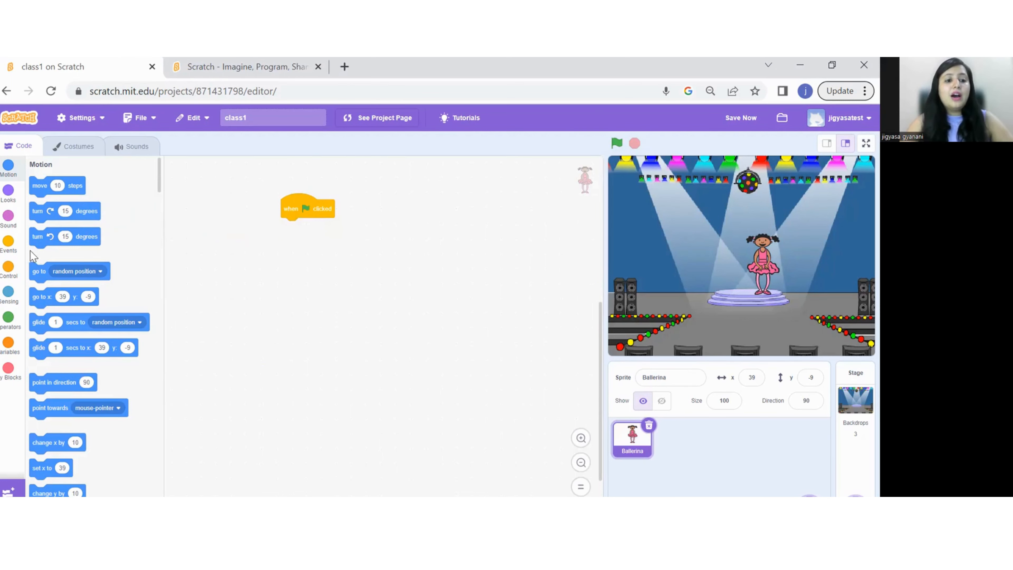
{"action": "left_click_drag", "start_coordinate": [37, 272], "coordinate": [290, 230]}
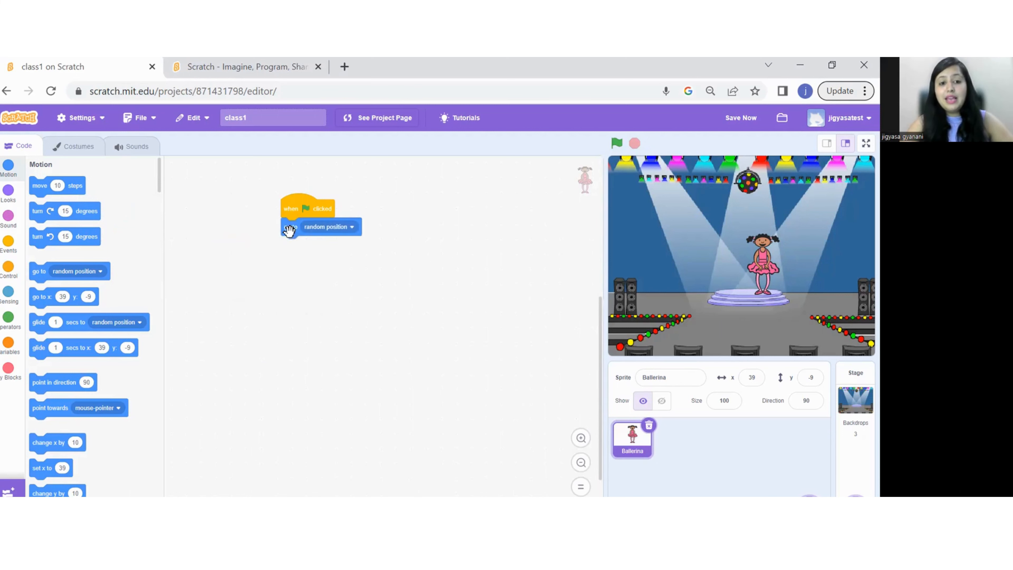
Step: Run it four times, then pull out go to x -20 y 74 and remove the random block
{"action": "left_click", "coordinate": [618, 144]}
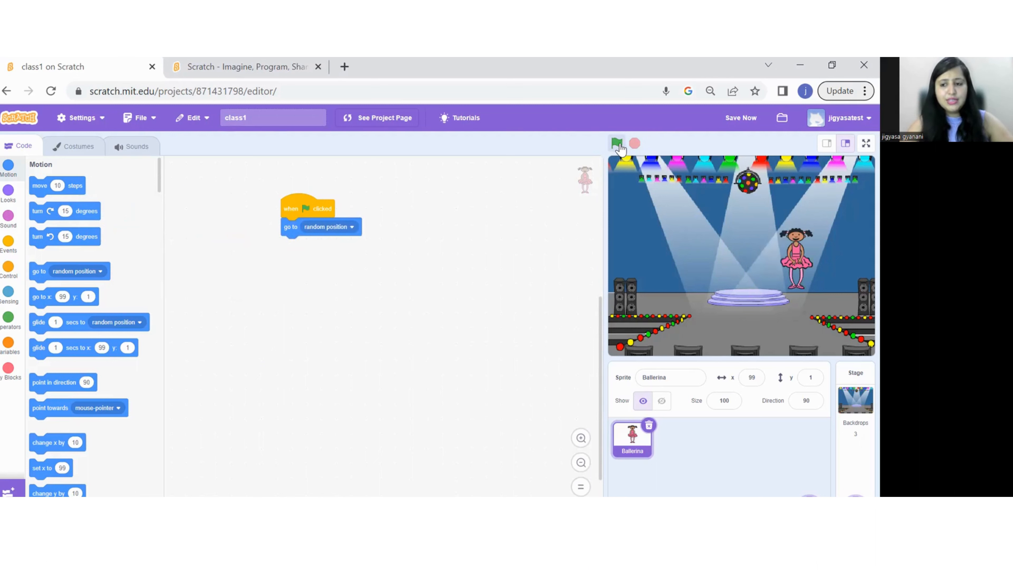
{"action": "left_click", "coordinate": [618, 144]}
{"action": "left_click", "coordinate": [618, 145]}
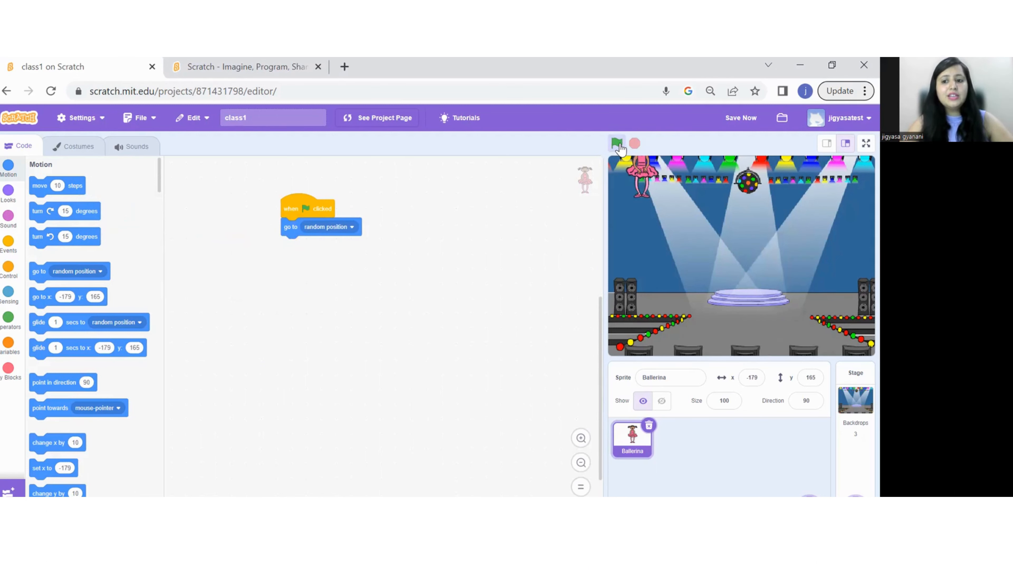
{"action": "left_click", "coordinate": [618, 144]}
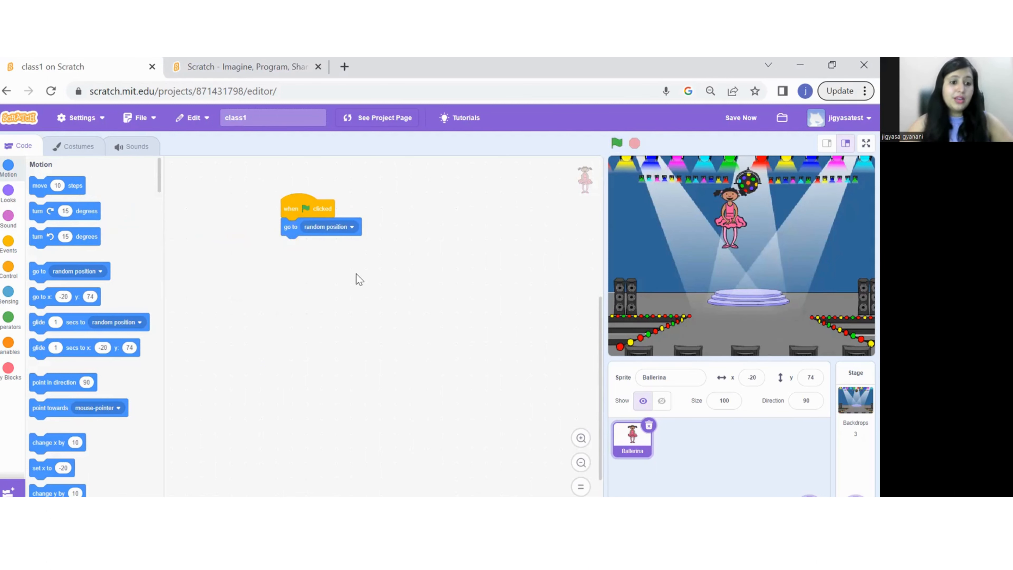
{"action": "left_click_drag", "start_coordinate": [46, 298], "coordinate": [347, 286]}
{"action": "left_click_drag", "start_coordinate": [278, 235], "coordinate": [100, 276]}
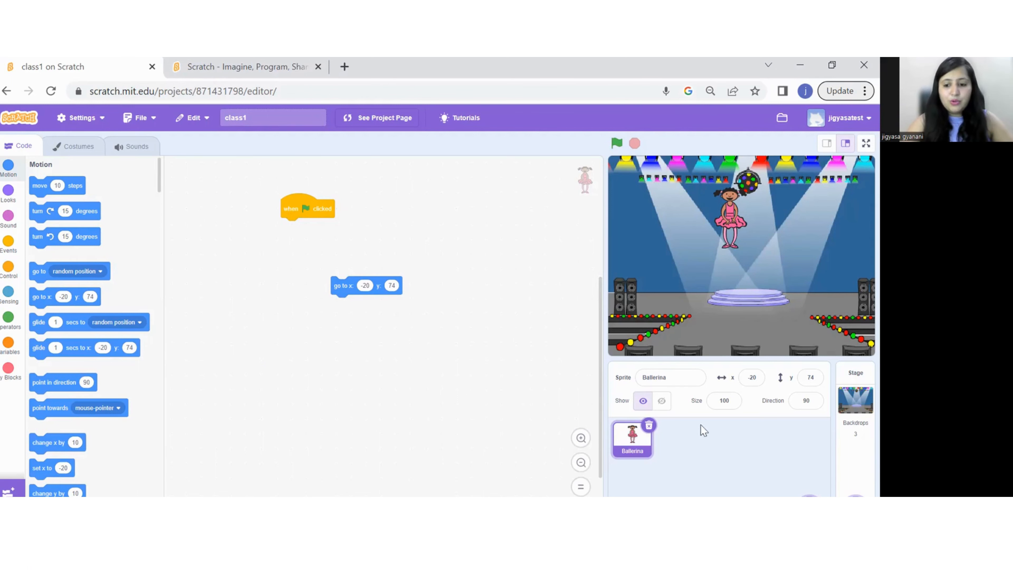
Step: Paint a new sprite with crossing vertical and horizontal axis lines and a Y mark
{"action": "mouse_move", "coordinate": [810, 496]}
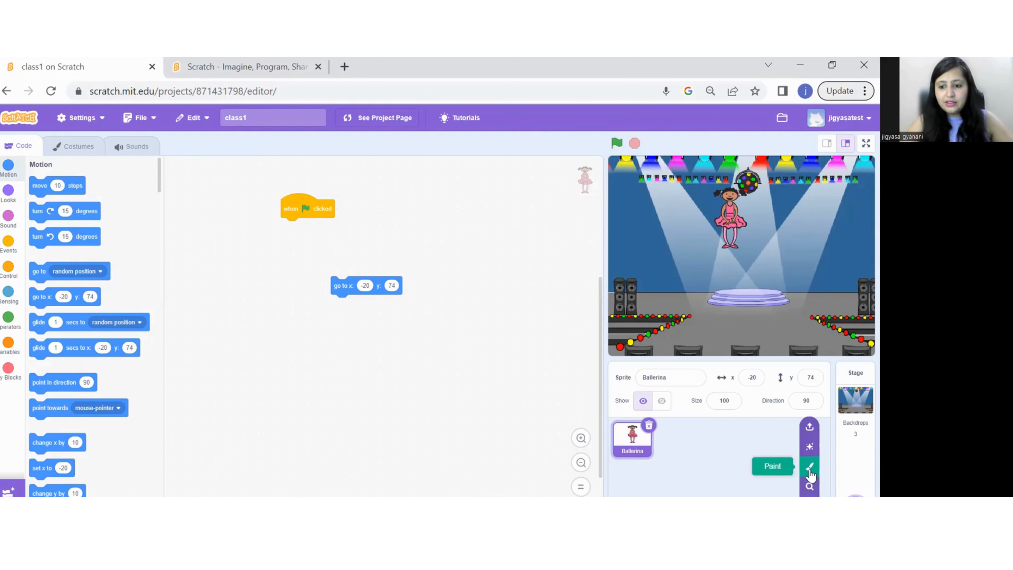
{"action": "left_click", "coordinate": [810, 468]}
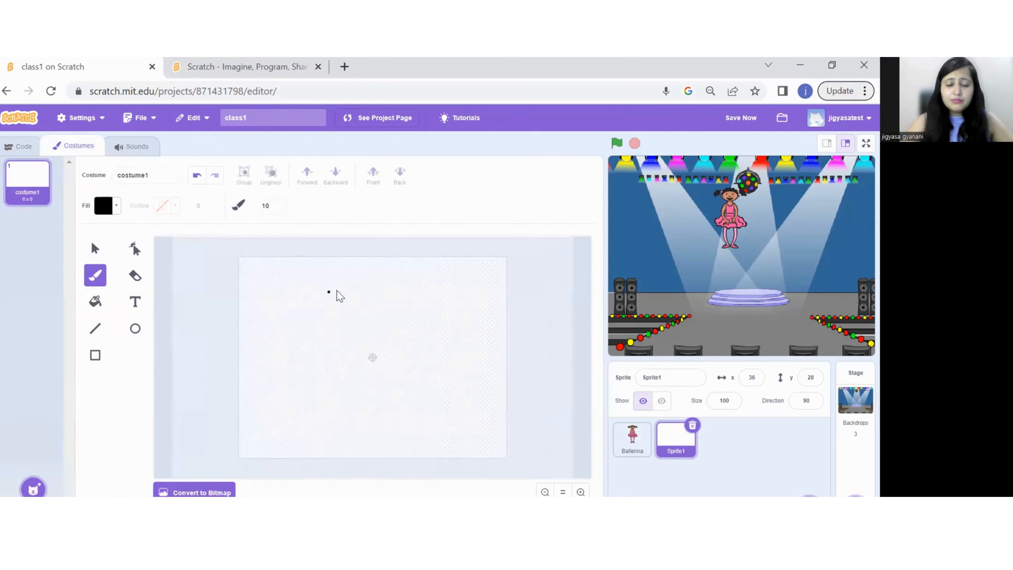
{"action": "left_click", "coordinate": [94, 328]}
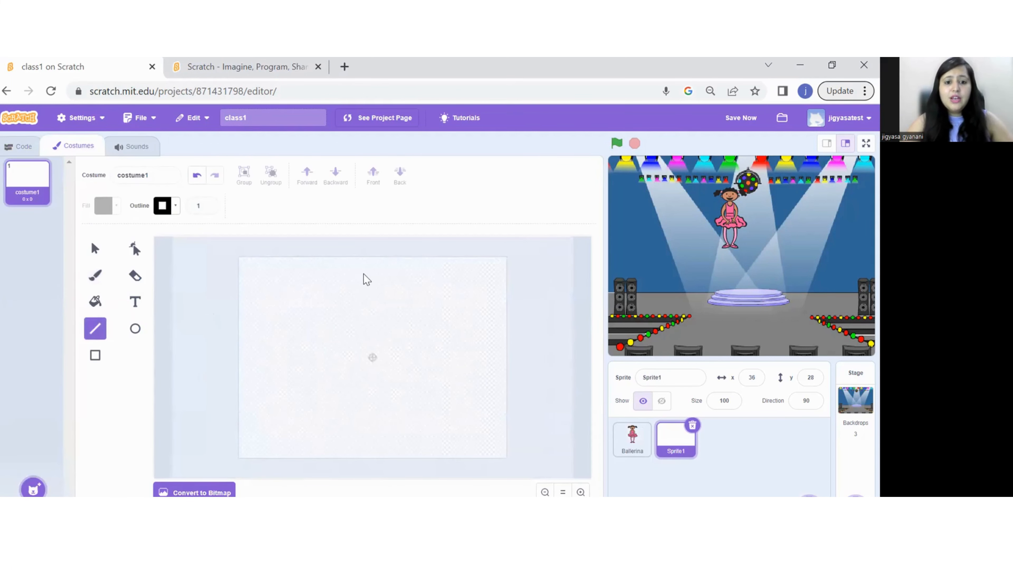
{"action": "left_click_drag", "start_coordinate": [363, 274], "coordinate": [362, 423]}
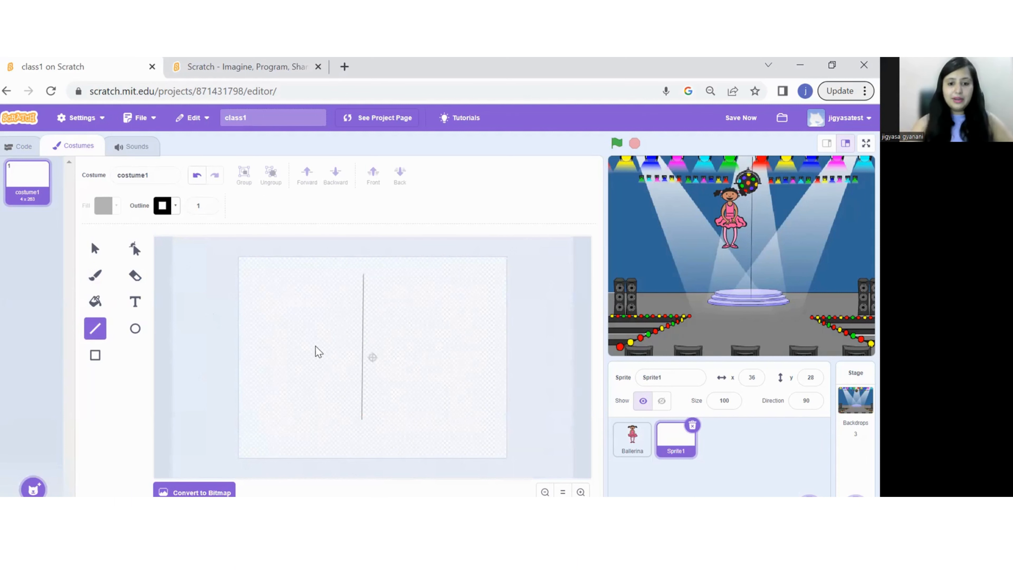
{"action": "mouse_move", "coordinate": [250, 350]}
{"action": "left_mouse_down"}
{"action": "mouse_move", "coordinate": [472, 347]}
{"action": "mouse_move", "coordinate": [454, 381]}
{"action": "mouse_move", "coordinate": [478, 377]}
{"action": "left_mouse_up"}
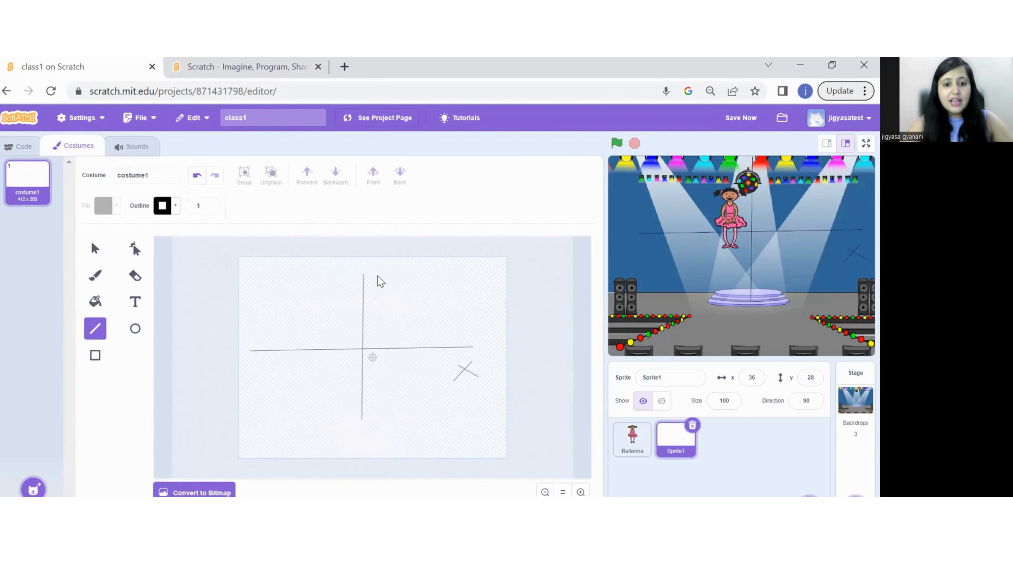
{"action": "mouse_move", "coordinate": [376, 270]}
{"action": "left_mouse_down"}
{"action": "mouse_move", "coordinate": [385, 281]}
{"action": "mouse_move", "coordinate": [391, 269]}
{"action": "mouse_move", "coordinate": [381, 293]}
{"action": "left_mouse_up"}
{"action": "mouse_move", "coordinate": [374, 338]}
{"action": "left_mouse_down"}
{"action": "mouse_move", "coordinate": [379, 346]}
{"action": "mouse_move", "coordinate": [372, 338]}
{"action": "left_mouse_up"}
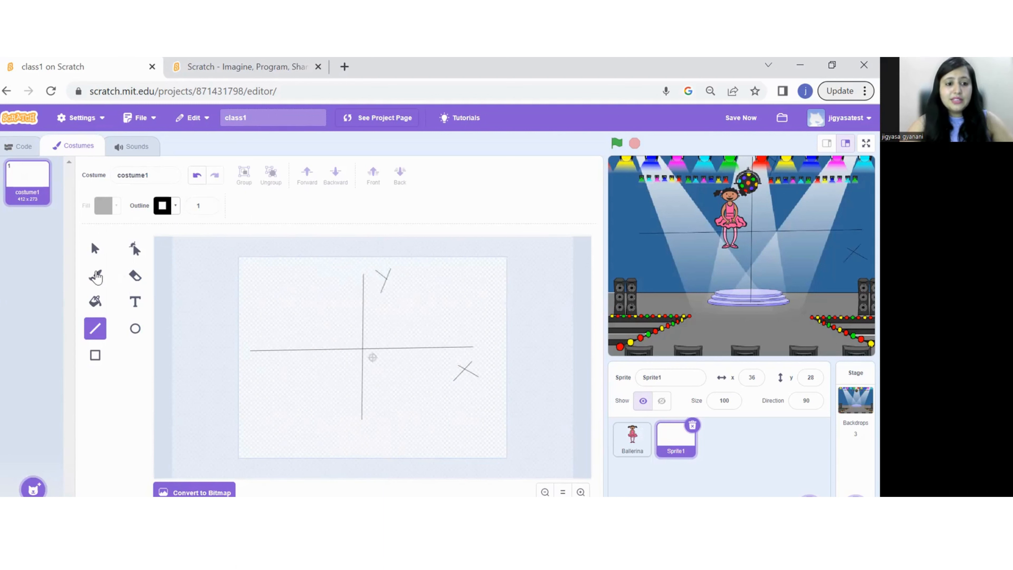
Step: Brush a 0 and dots near the origin, and add a text label 'X,y)'
{"action": "left_click", "coordinate": [97, 274]}
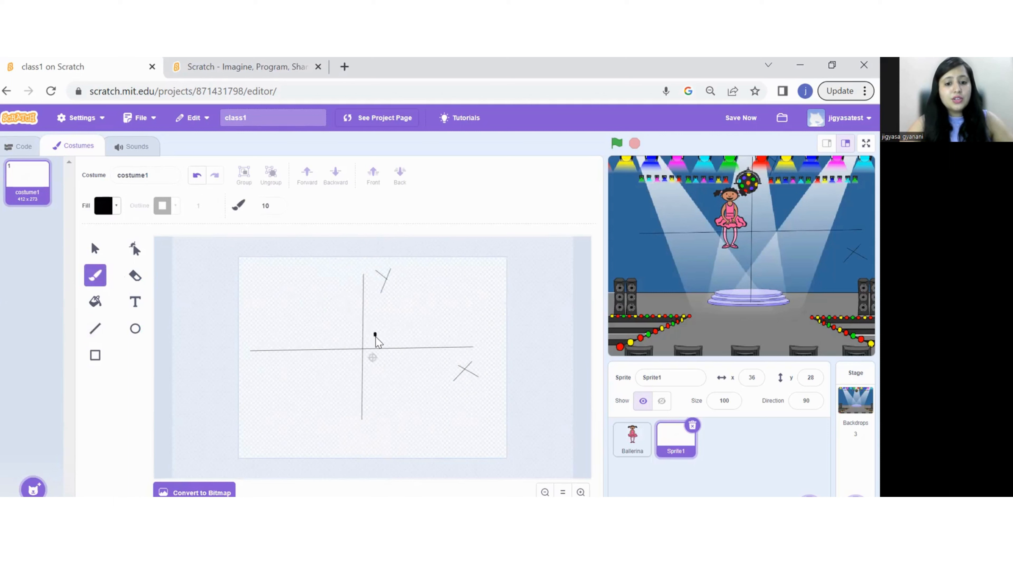
{"action": "mouse_move", "coordinate": [375, 335]}
{"action": "left_mouse_down"}
{"action": "mouse_move", "coordinate": [380, 343]}
{"action": "mouse_move", "coordinate": [374, 334]}
{"action": "left_mouse_up"}
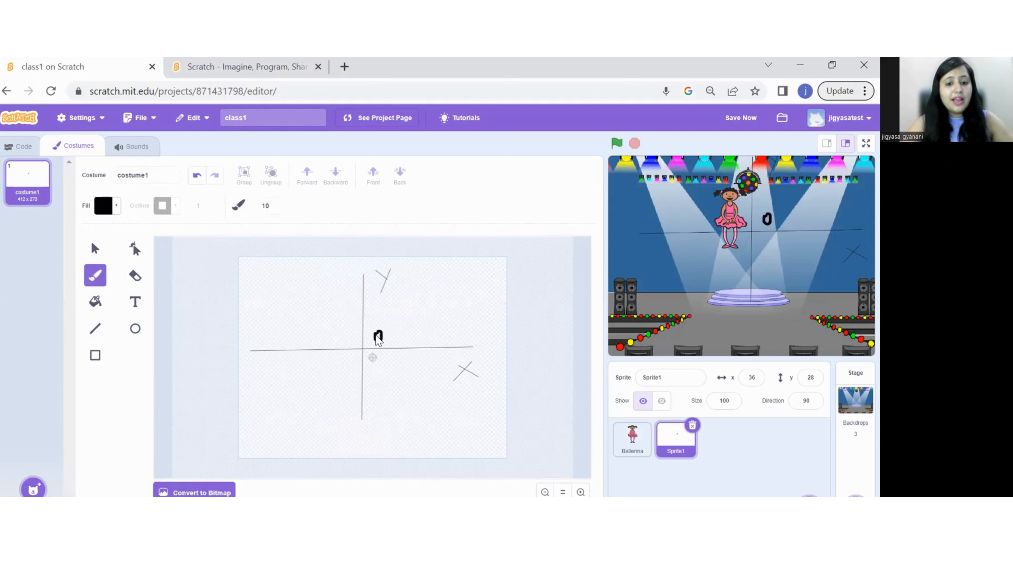
{"action": "left_click", "coordinate": [363, 348]}
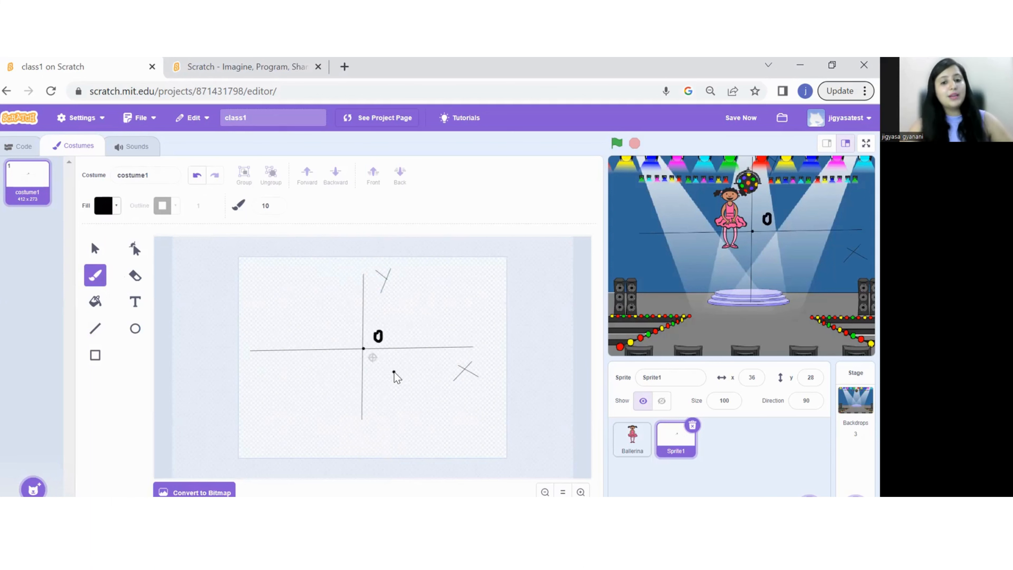
{"action": "left_click", "coordinate": [262, 282]}
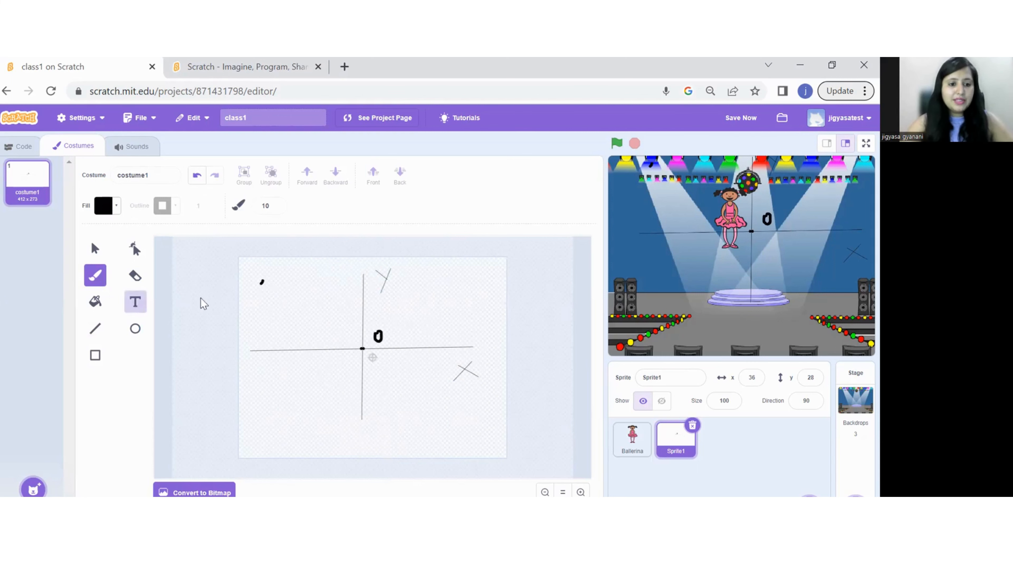
{"action": "key", "text": "t"}
{"action": "left_click", "coordinate": [337, 328]}
{"action": "type", "text": "X"}
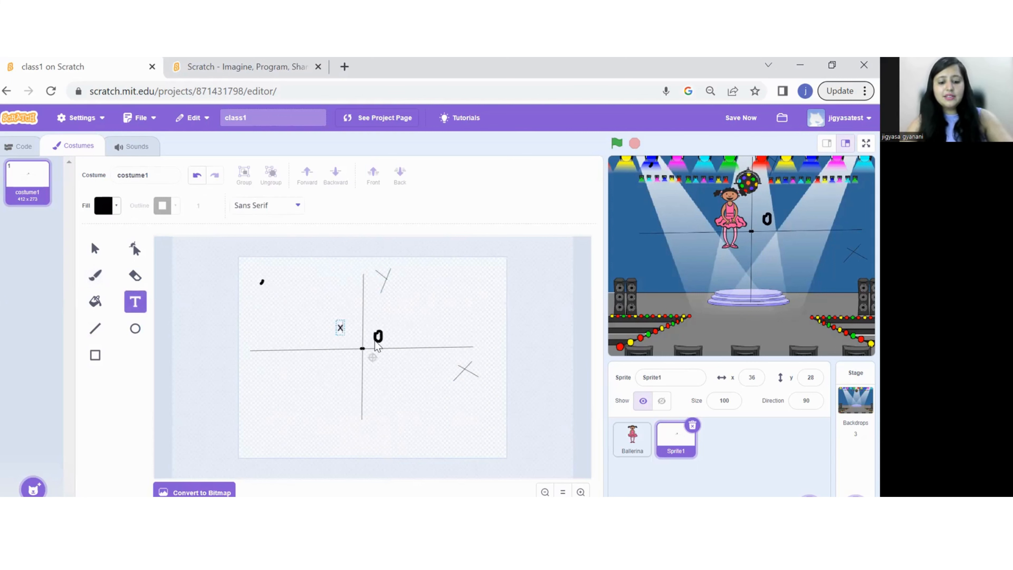
{"action": "type", "text": ",y"}
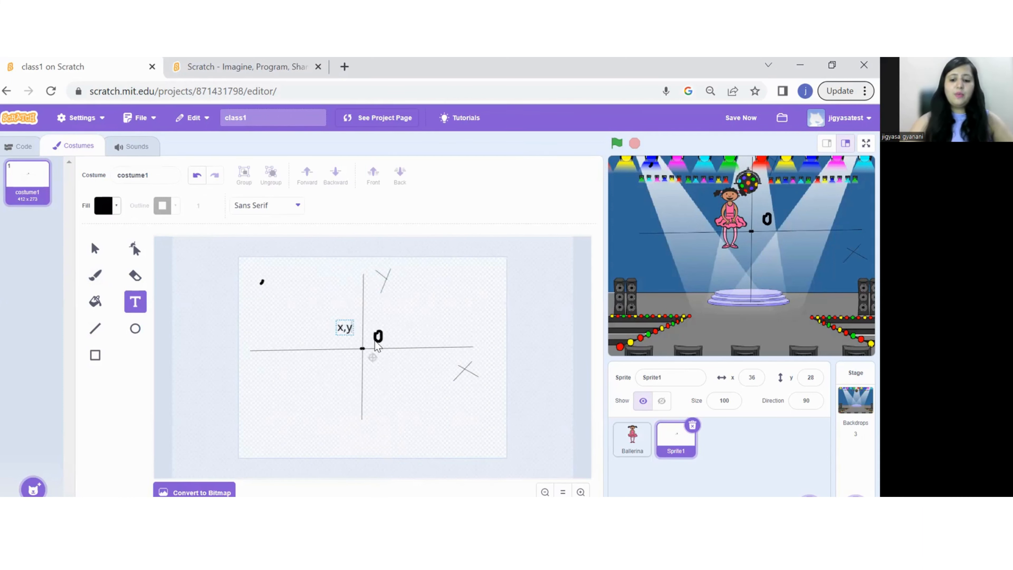
{"action": "type", "text": ")"}
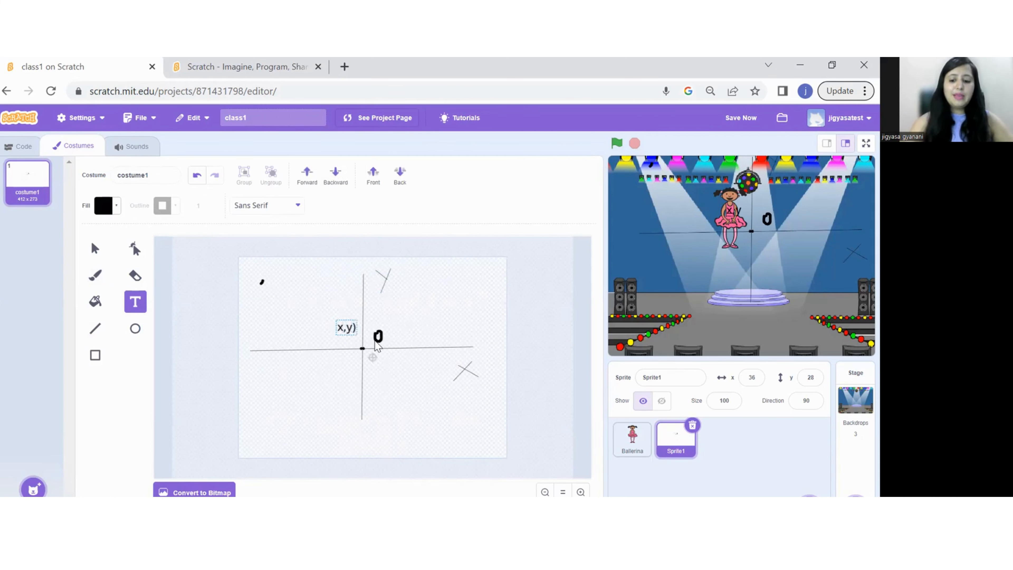
Step: Complete the (x,y) label and add a '1 2 3 4 5' label right of the origin
{"action": "key", "text": "Home"}
{"action": "type", "text": "("}
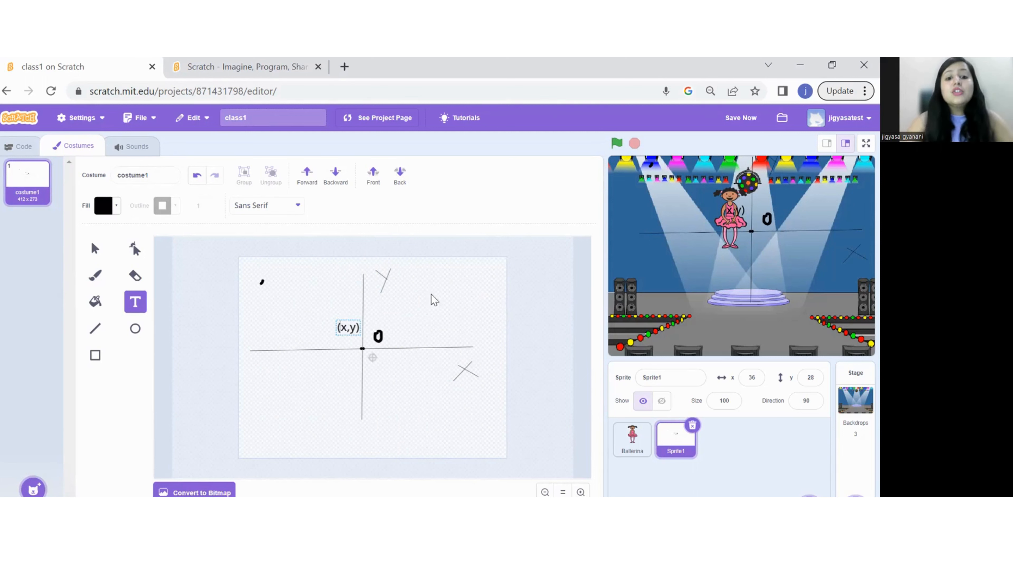
{"action": "left_click", "coordinate": [439, 296]}
{"action": "left_click_drag", "start_coordinate": [346, 328], "coordinate": [342, 334]}
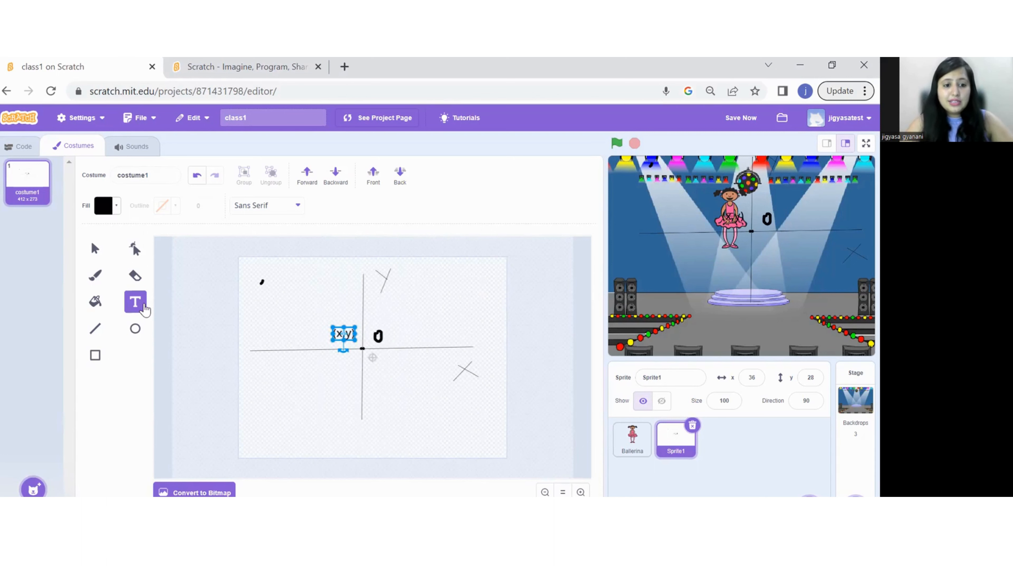
{"action": "left_click", "coordinate": [368, 353]}
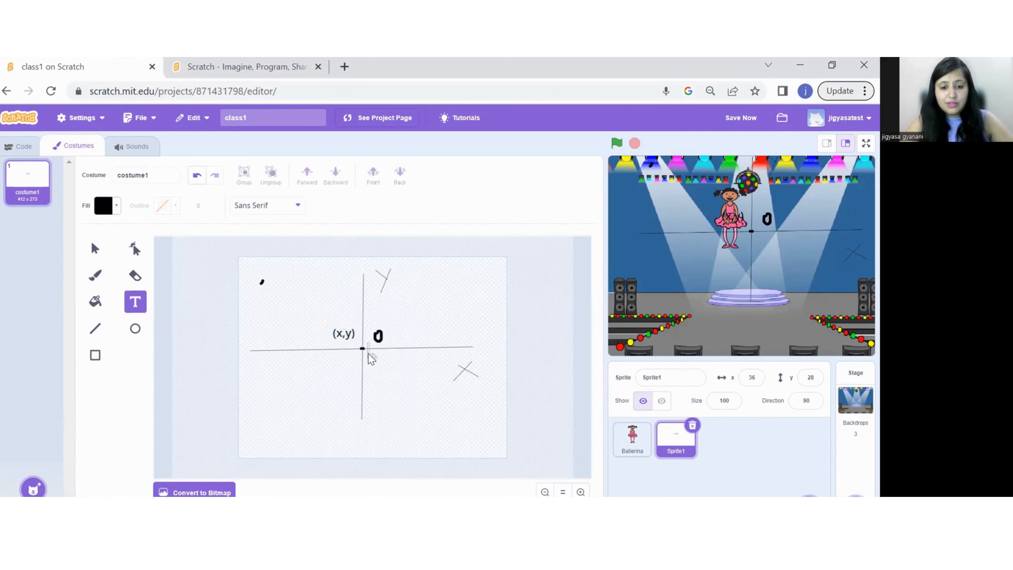
{"action": "type", "text": "1 2 3"}
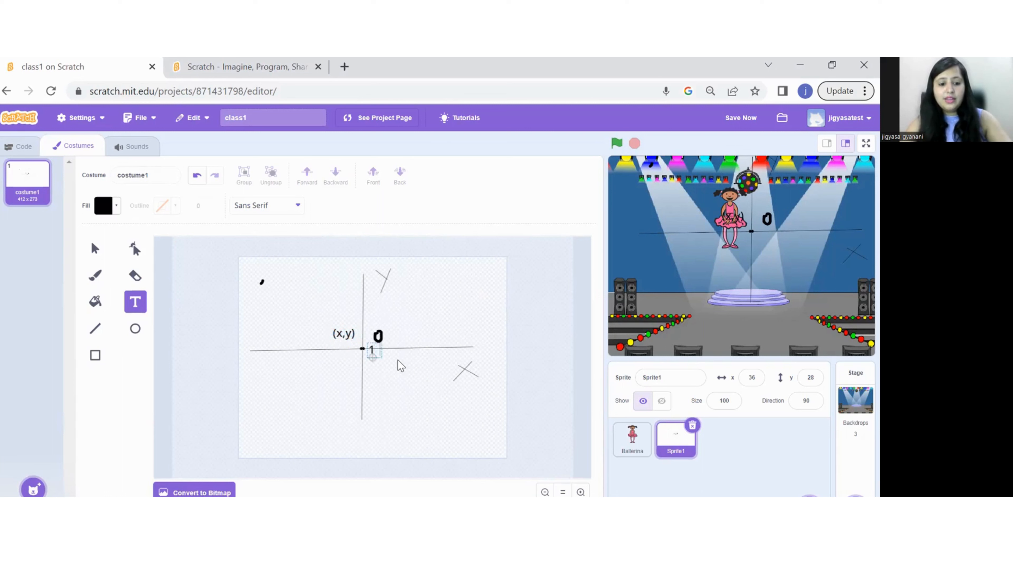
{"action": "type", "text": " 4 5"}
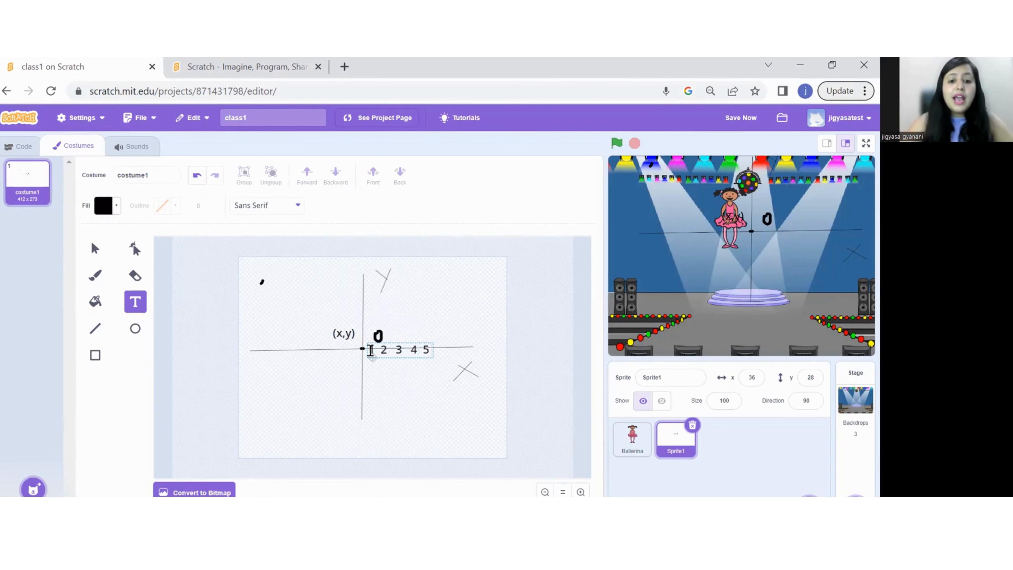
{"action": "left_click", "coordinate": [331, 352]}
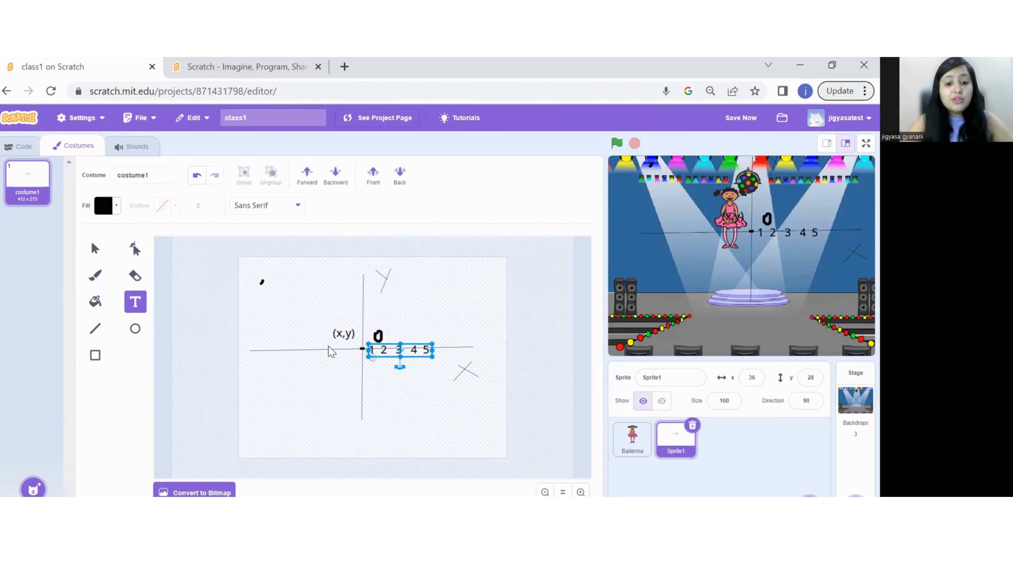
{"action": "left_click", "coordinate": [350, 354]}
Step: Add a -1 label left of the origin and -240 at the x axis's left end
{"action": "left_click", "coordinate": [350, 347]}
{"action": "type", "text": "1"}
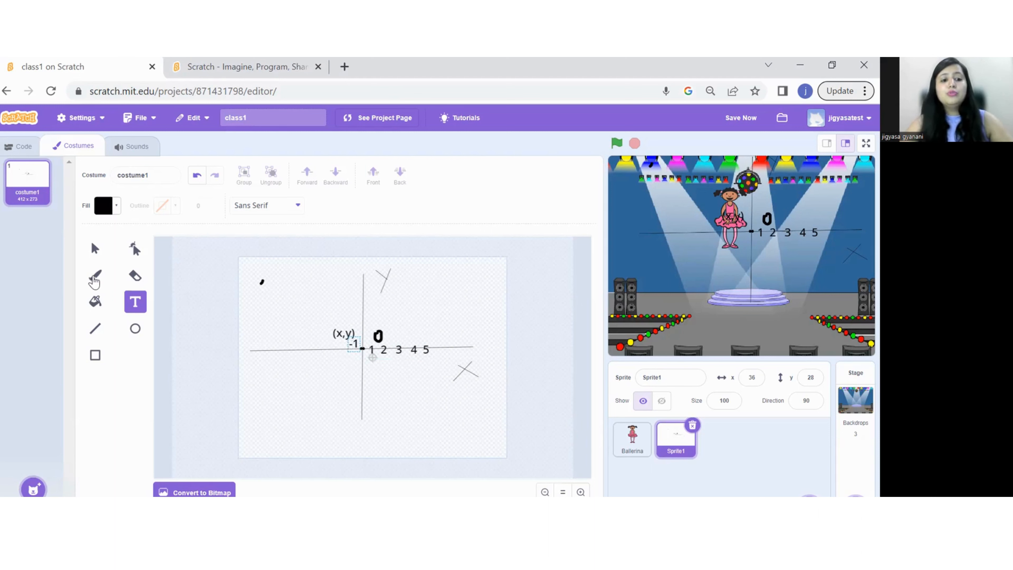
{"action": "left_click", "coordinate": [96, 275]}
{"action": "left_click", "coordinate": [135, 301]}
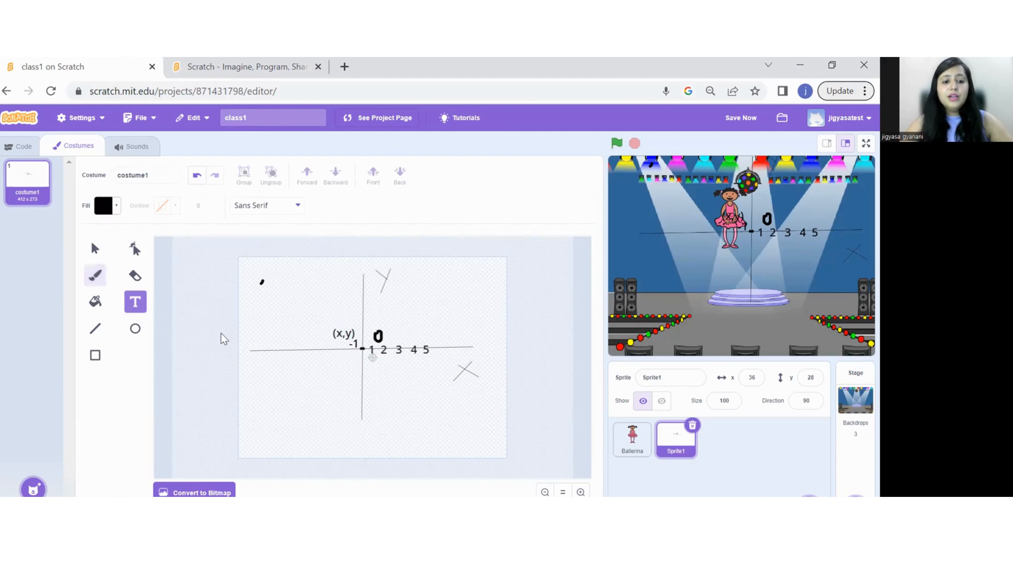
{"action": "left_click", "coordinate": [244, 337]}
{"action": "type", "text": "-240"}
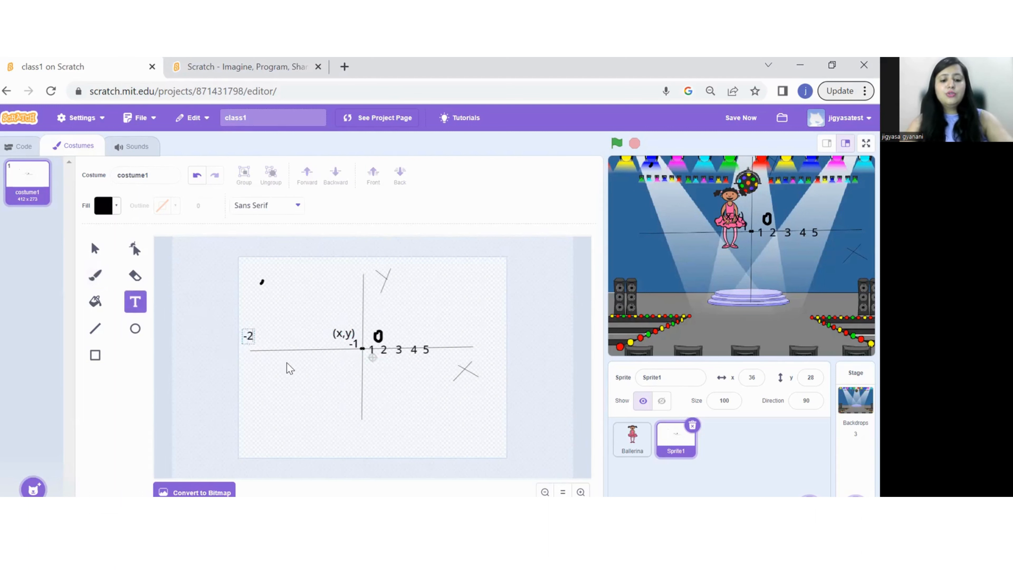
{"action": "left_click", "coordinate": [468, 342]}
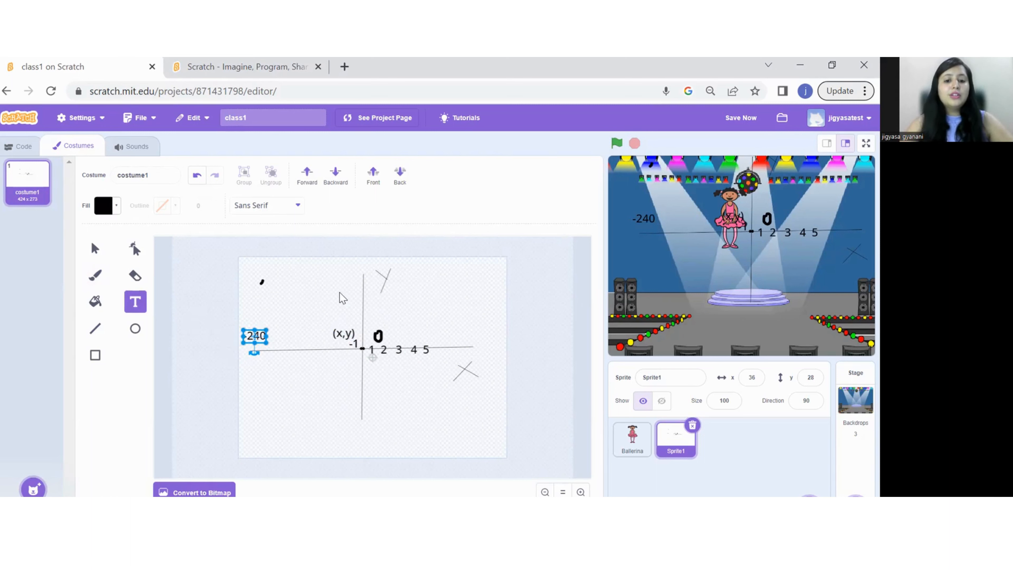
Step: Brush a minus before the 0, a y mark above the origin, and a dot at the axis bottom
{"action": "left_click", "coordinate": [94, 276]}
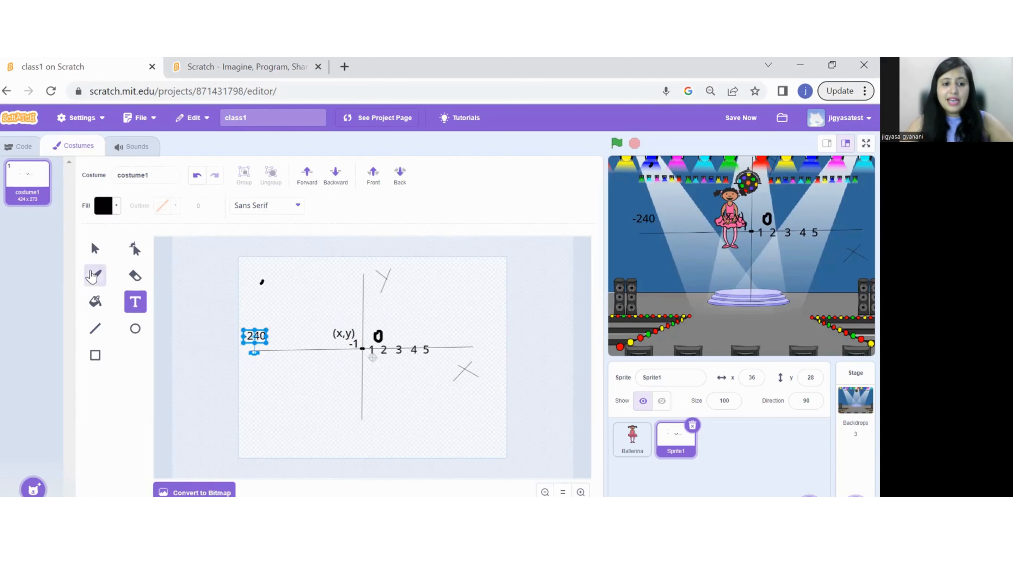
{"action": "left_click_drag", "start_coordinate": [364, 332], "coordinate": [374, 340]}
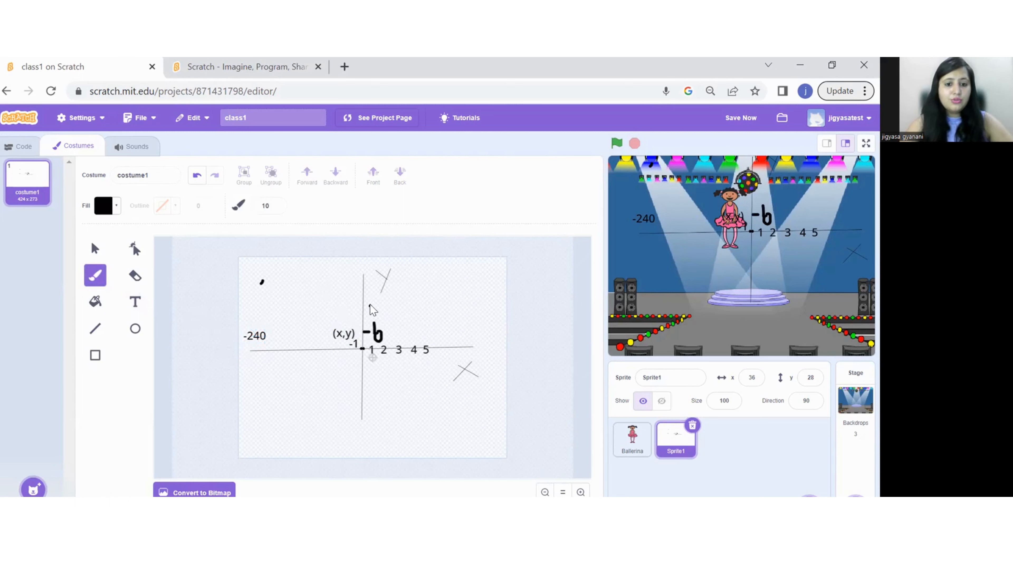
{"action": "left_click_drag", "start_coordinate": [370, 305], "coordinate": [373, 316]}
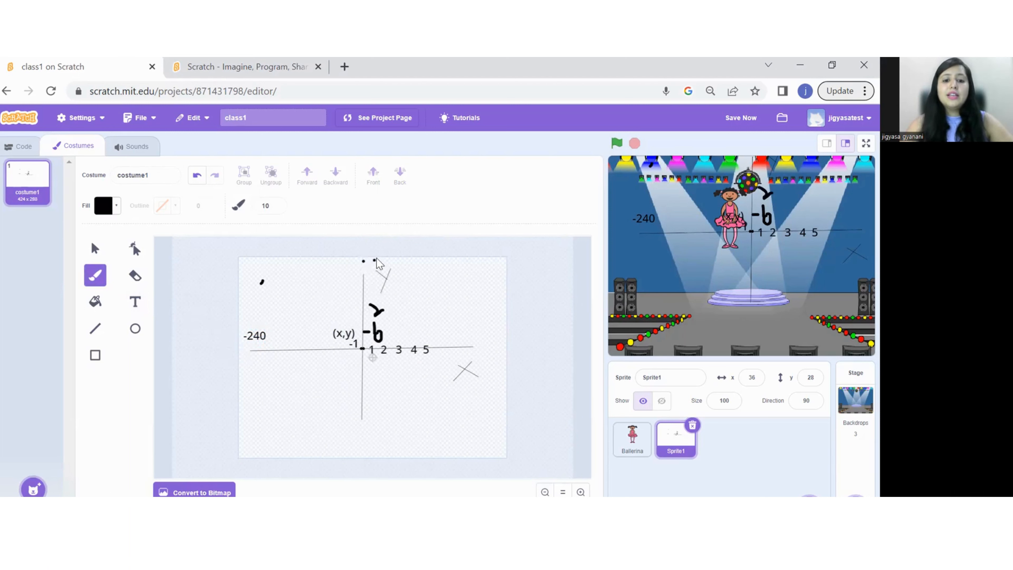
{"action": "left_click", "coordinate": [365, 428]}
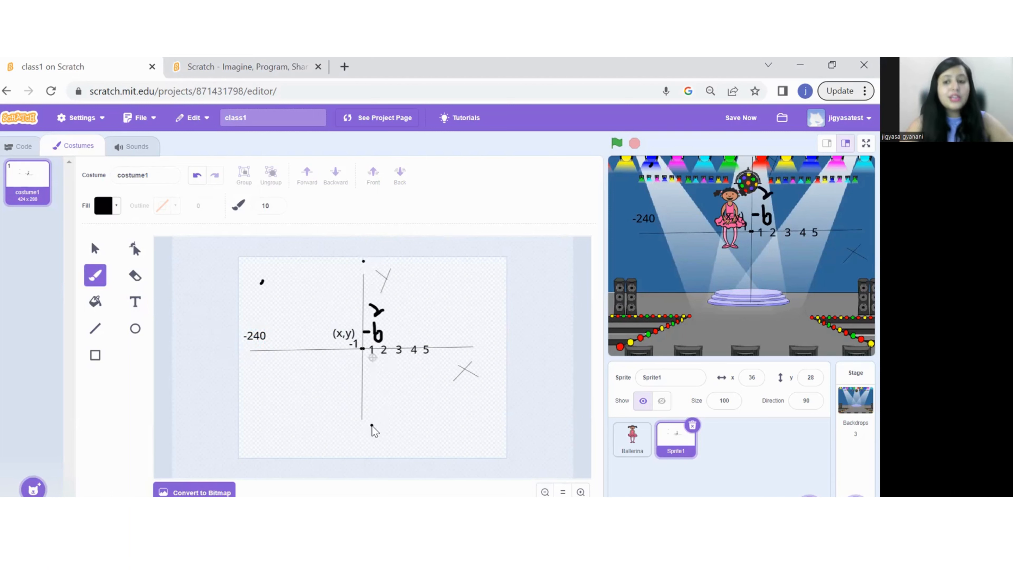
Step: Write -180 below the y axis, then delete the Sprite1 sketch
{"action": "mouse_move", "coordinate": [357, 431]}
{"action": "left_mouse_down"}
{"action": "mouse_move", "coordinate": [346, 433]}
{"action": "mouse_move", "coordinate": [368, 439]}
{"action": "mouse_move", "coordinate": [378, 414]}
{"action": "mouse_move", "coordinate": [373, 422]}
{"action": "left_mouse_up"}
{"action": "left_click", "coordinate": [470, 322]}
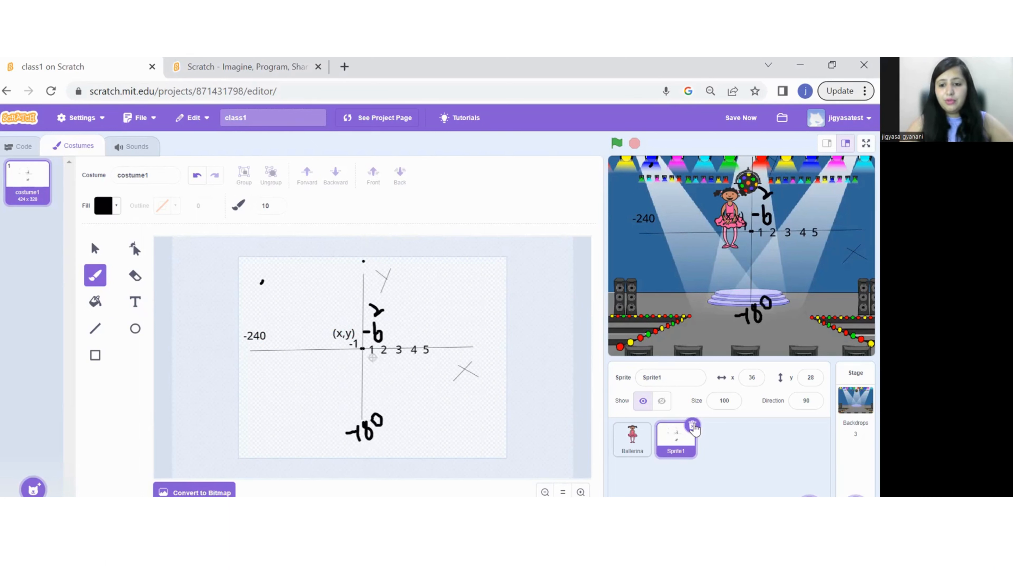
{"action": "left_click", "coordinate": [693, 425]}
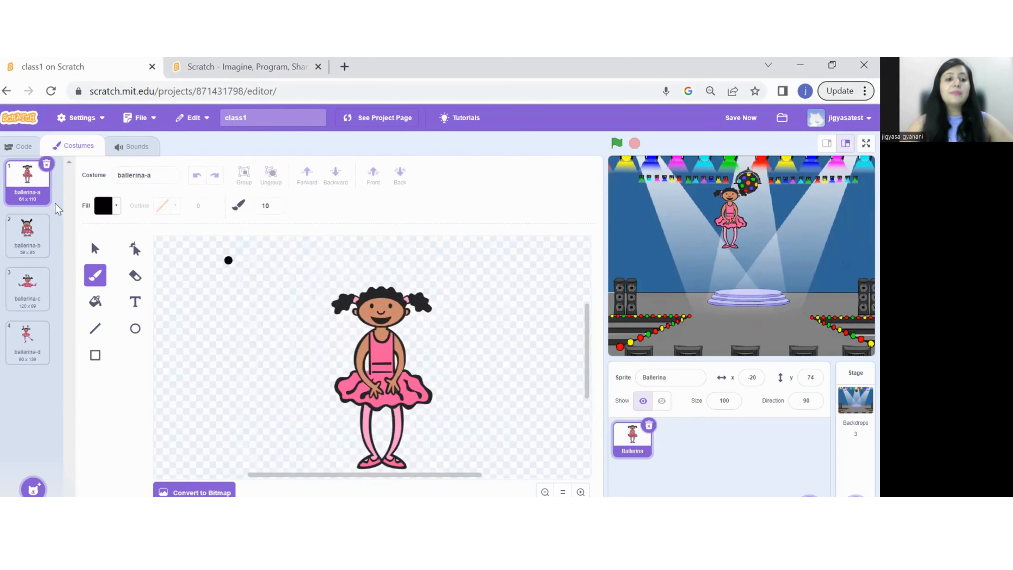
Step: Attach a go to x 0 y 0 block under the flag hat and run it to centre the Ballerina
{"action": "left_click", "coordinate": [19, 146]}
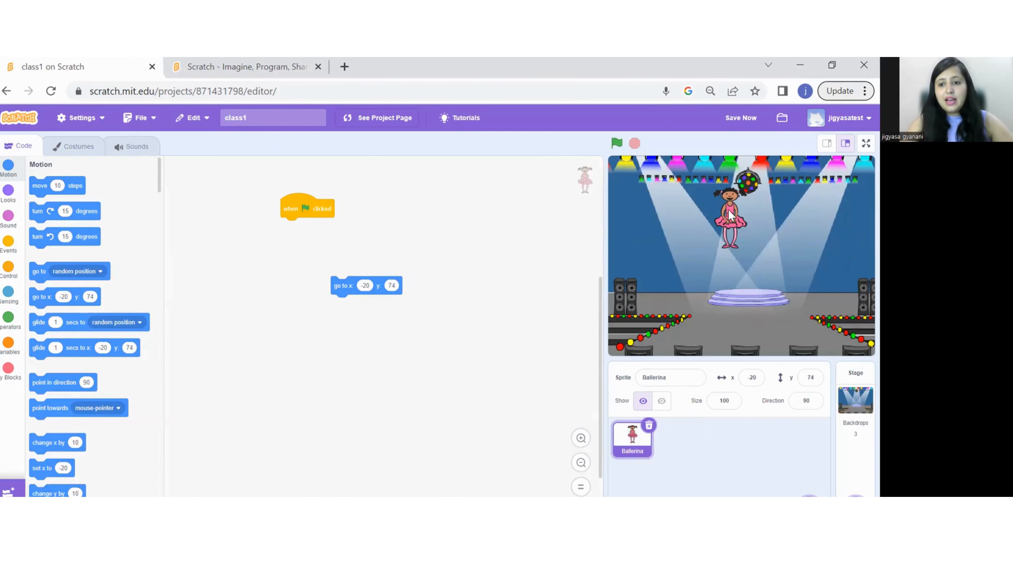
{"action": "left_click_drag", "start_coordinate": [728, 209], "coordinate": [649, 236]}
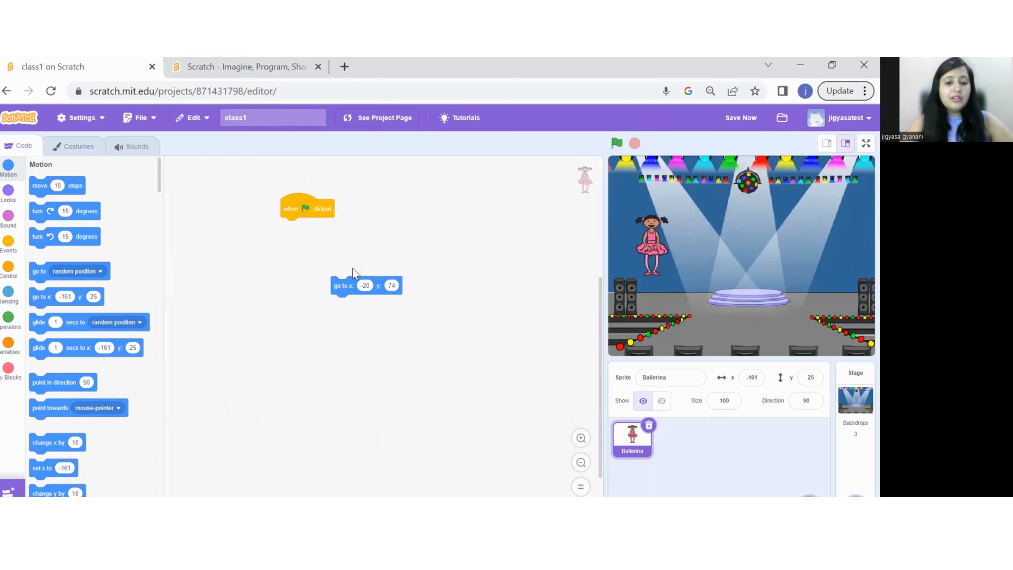
{"action": "left_click", "coordinate": [366, 286]}
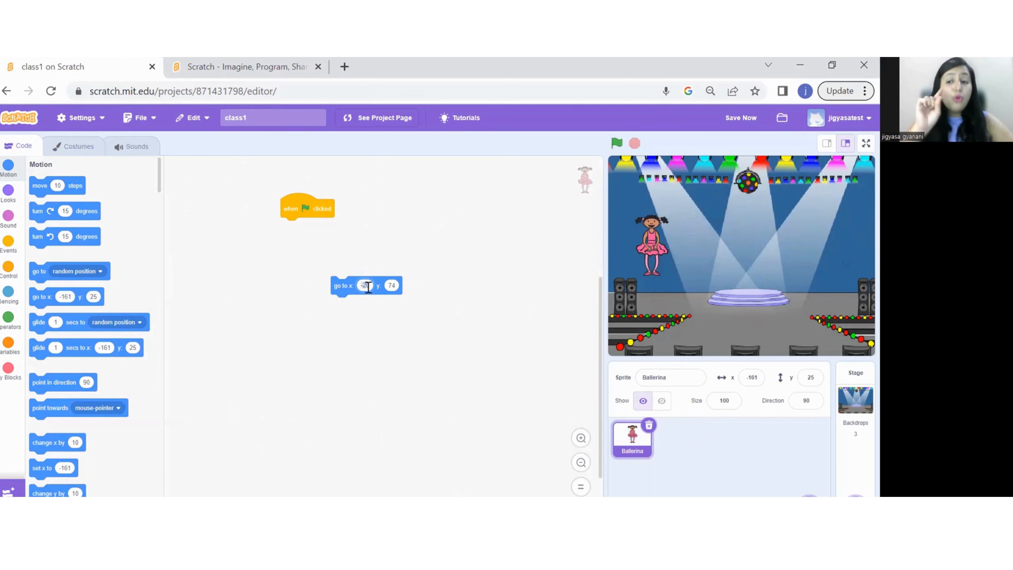
{"action": "type", "text": "0"}
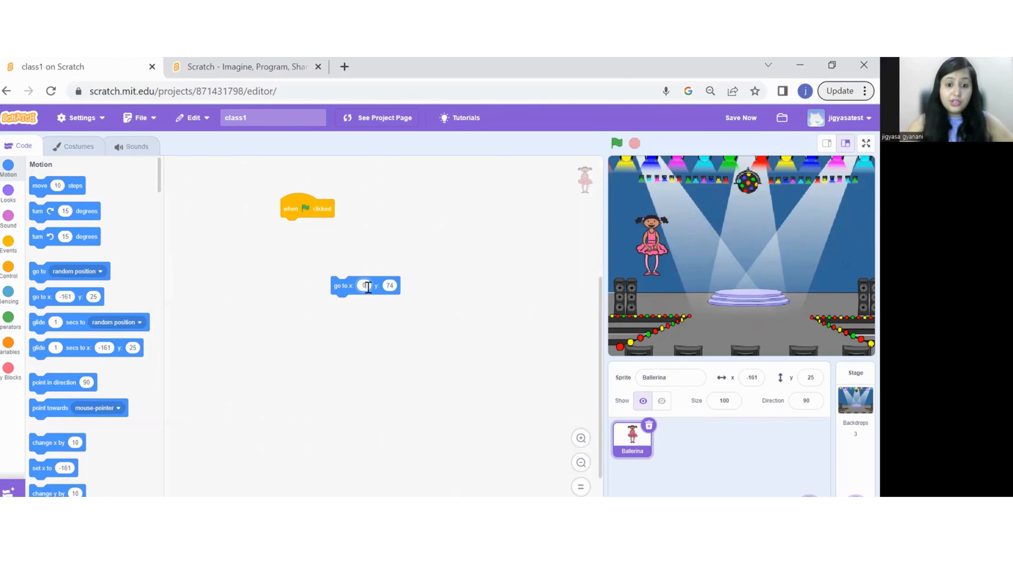
{"action": "left_click", "coordinate": [391, 285]}
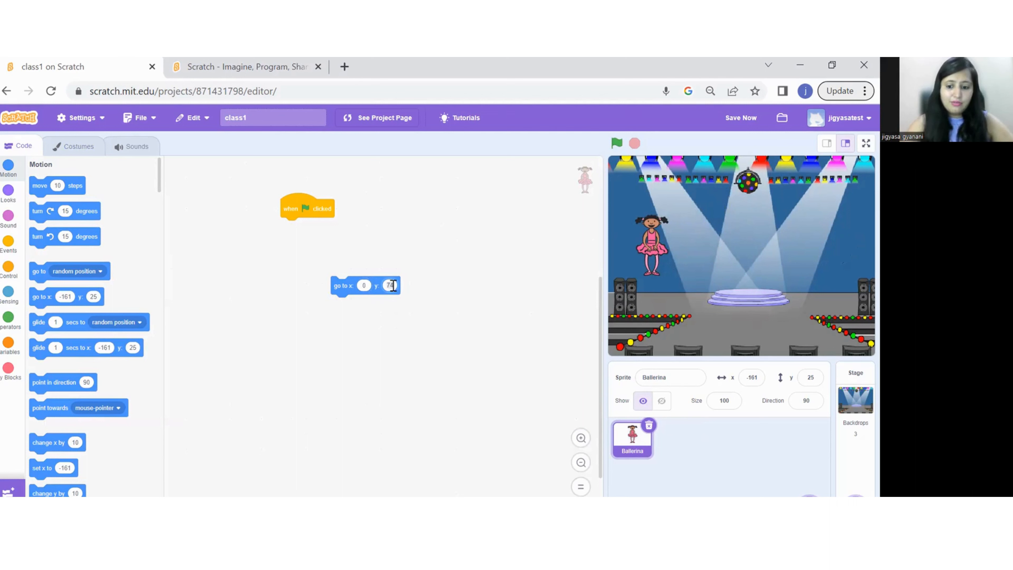
{"action": "type", "text": "0"}
{"action": "left_click_drag", "start_coordinate": [333, 286], "coordinate": [284, 228]}
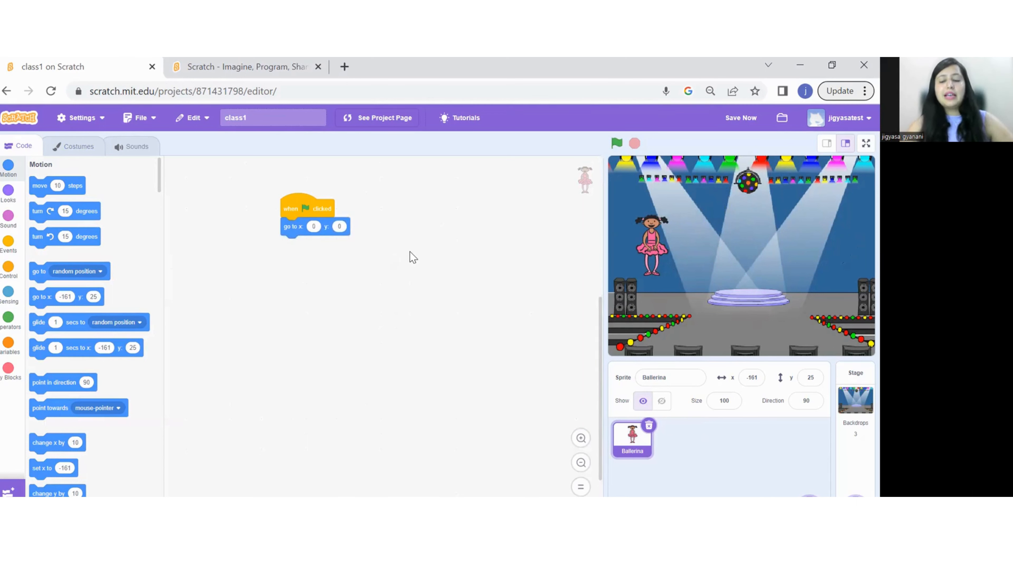
{"action": "left_click", "coordinate": [618, 143]}
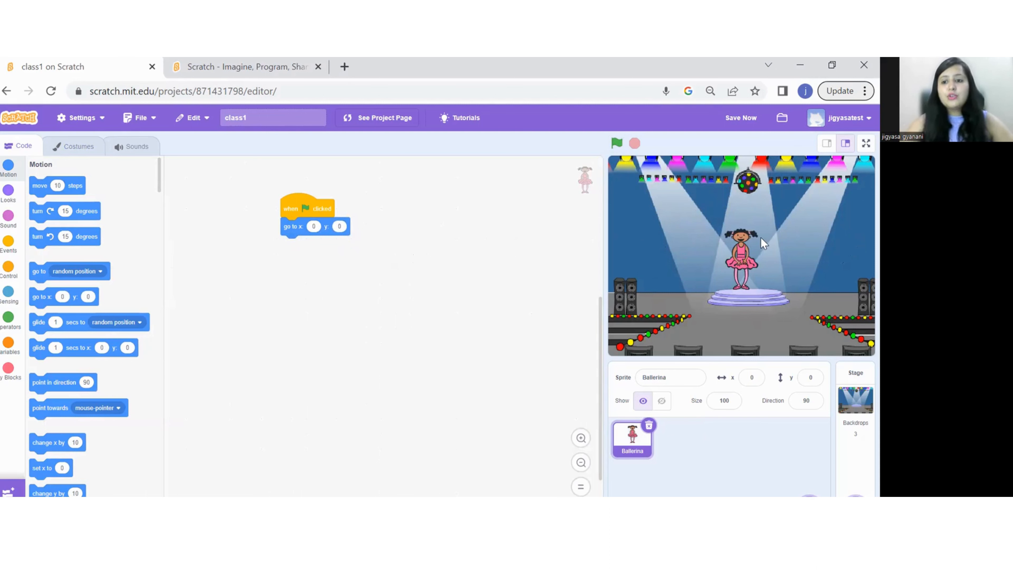
Step: Replace it with a go to x 167 y -5 block, leaving go to 0, 0 loose
{"action": "left_click_drag", "start_coordinate": [742, 255], "coordinate": [836, 259]}
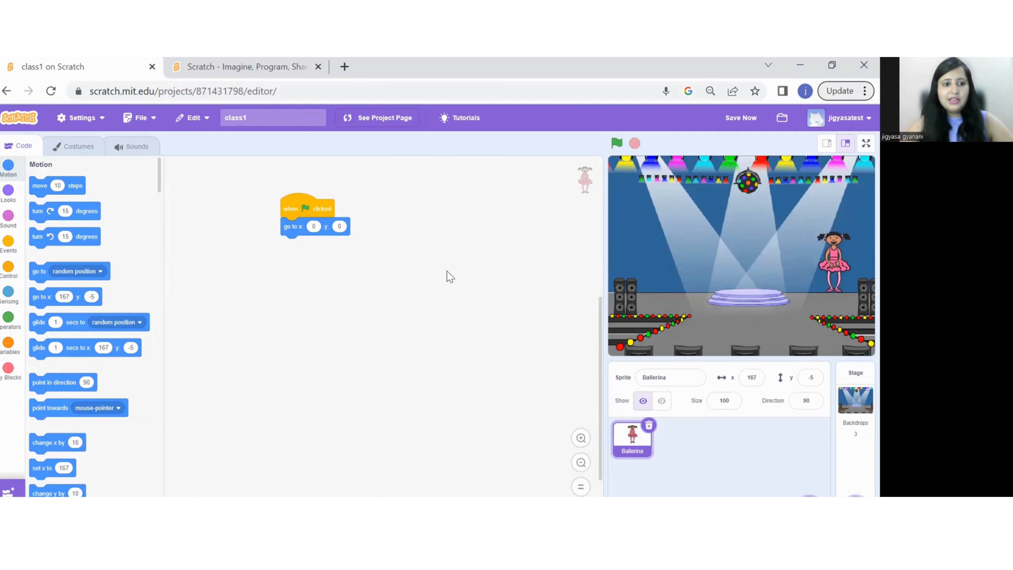
{"action": "left_click_drag", "start_coordinate": [43, 296], "coordinate": [364, 314]}
{"action": "left_click_drag", "start_coordinate": [295, 227], "coordinate": [270, 365]}
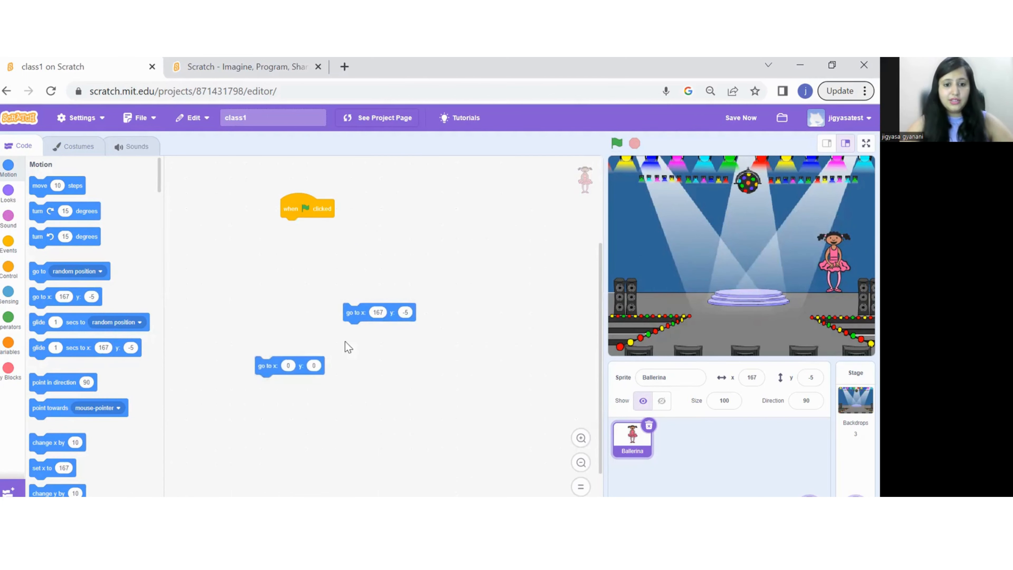
{"action": "left_click_drag", "start_coordinate": [826, 261], "coordinate": [734, 259]}
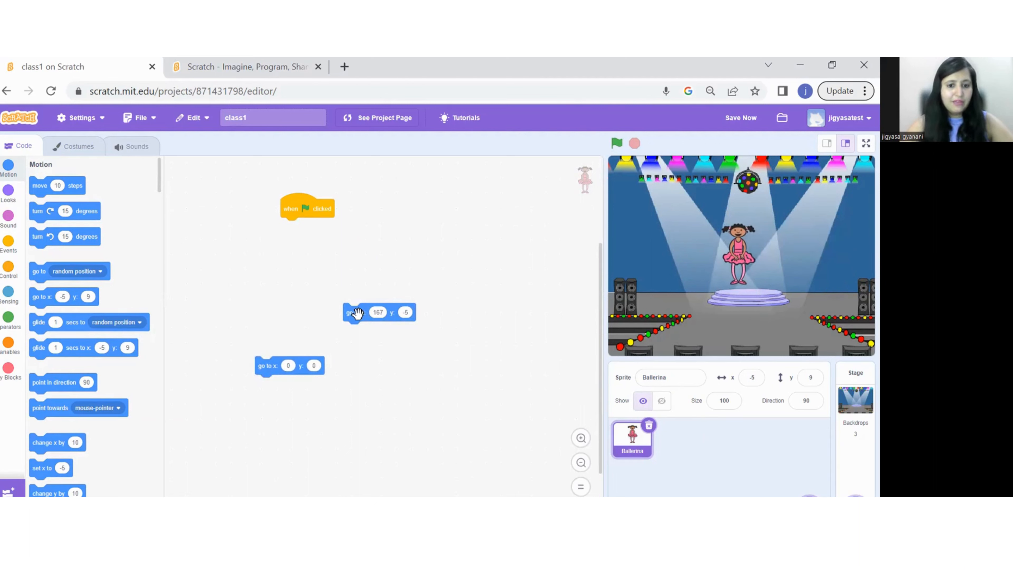
{"action": "left_click_drag", "start_coordinate": [346, 312], "coordinate": [283, 226]}
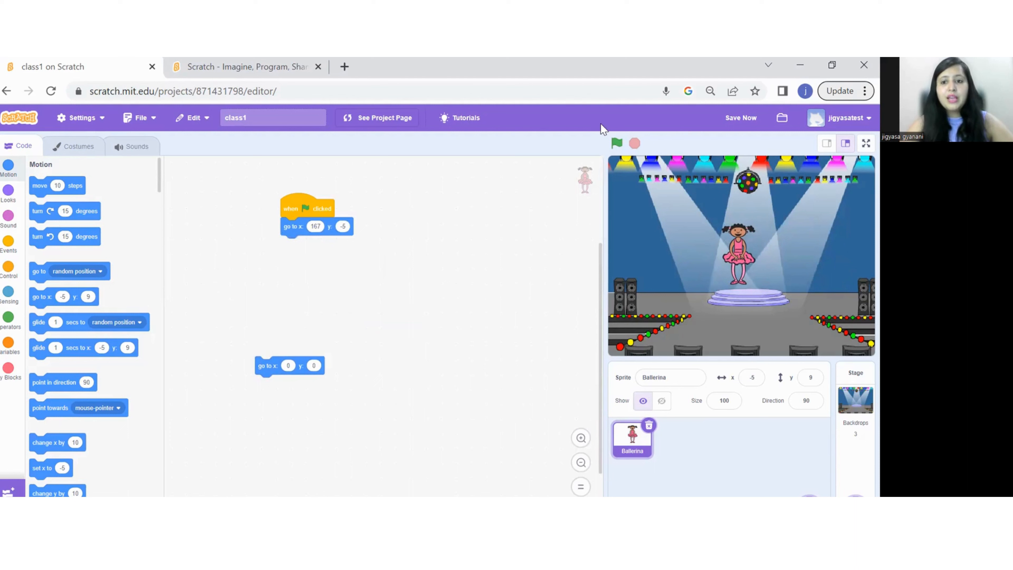
Step: Pull out a go to x -182 y 94 block and delete the go to x 167 y -5 block
{"action": "left_click", "coordinate": [617, 144]}
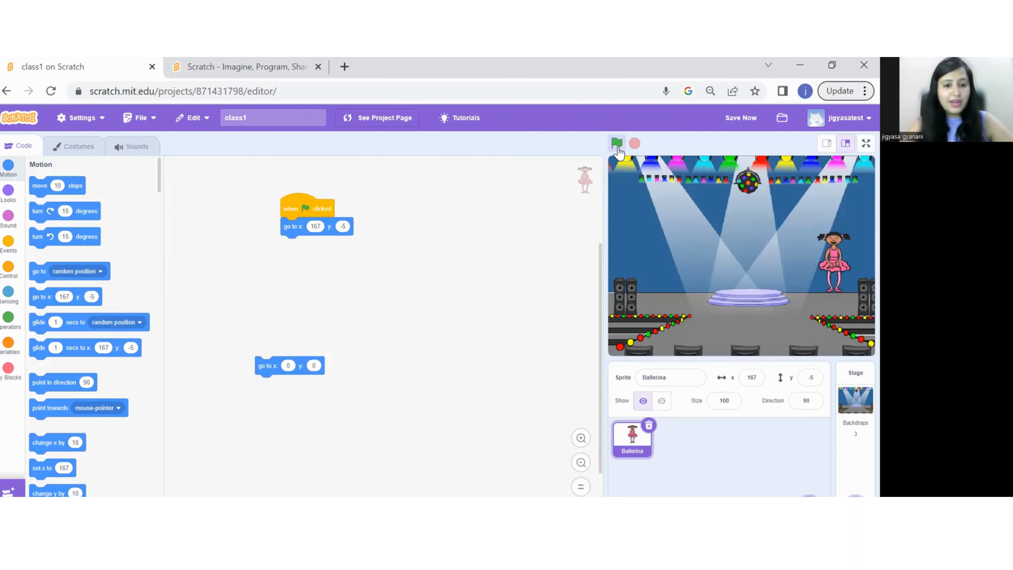
{"action": "left_click_drag", "start_coordinate": [829, 251], "coordinate": [635, 196]}
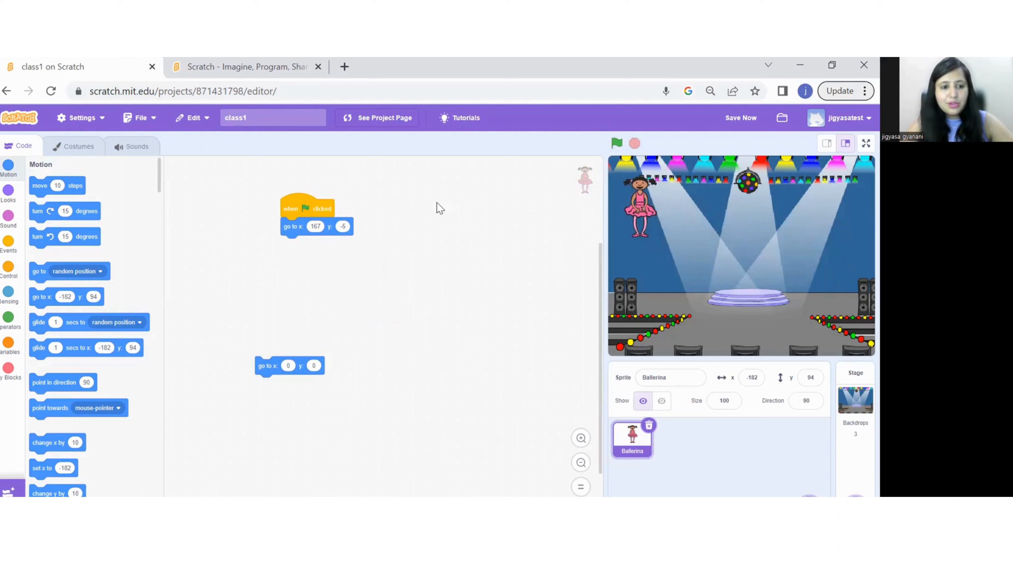
{"action": "left_click_drag", "start_coordinate": [48, 296], "coordinate": [356, 287]}
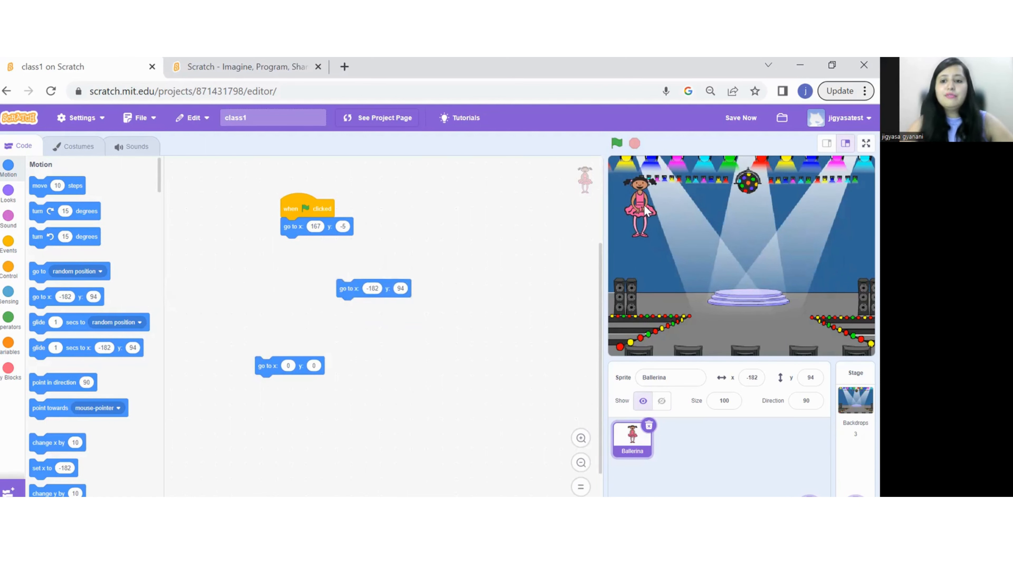
{"action": "left_click_drag", "start_coordinate": [643, 204], "coordinate": [755, 259]}
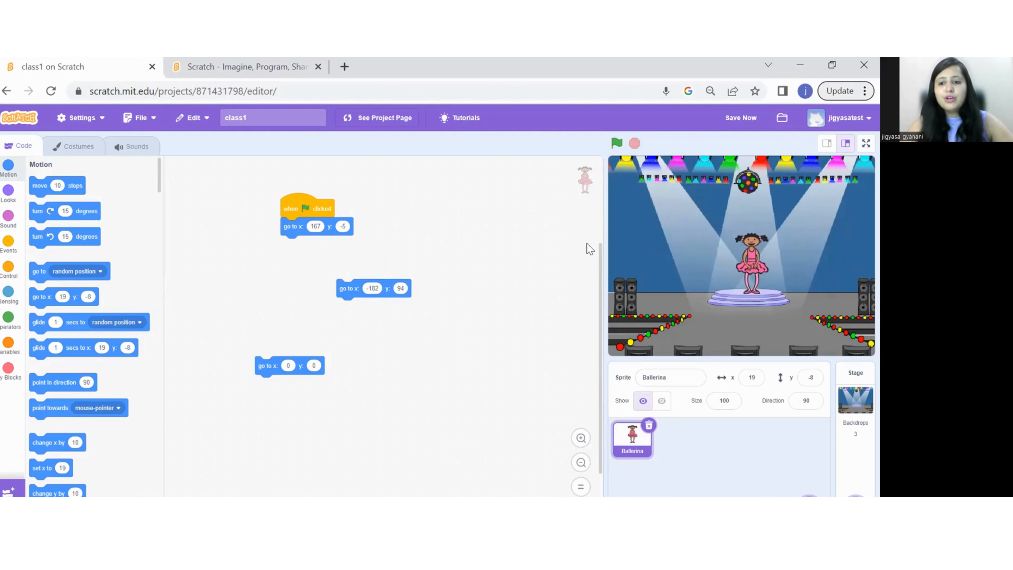
{"action": "left_click", "coordinate": [285, 227]}
{"action": "left_click_drag", "start_coordinate": [286, 227], "coordinate": [163, 269]}
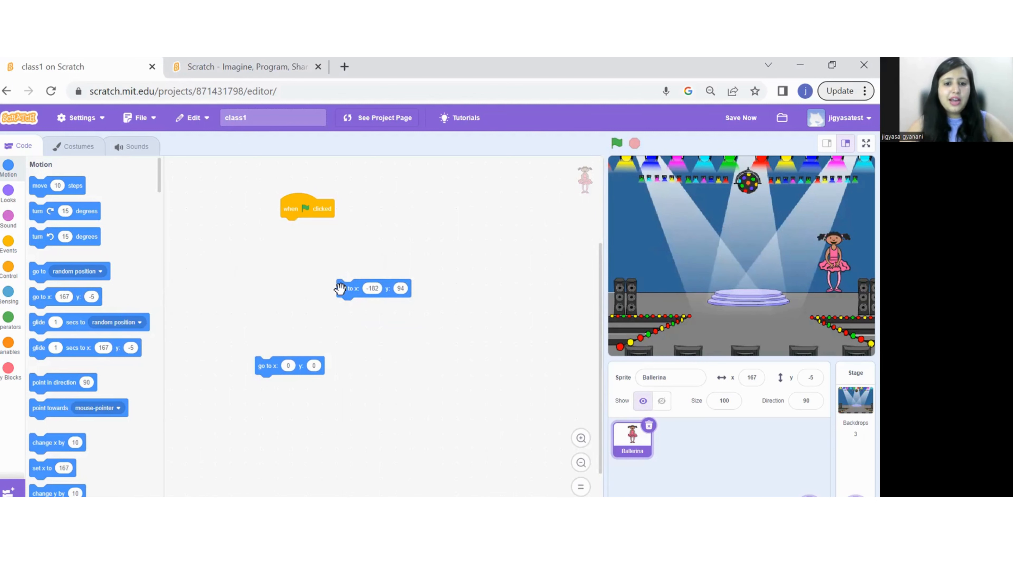
Step: Attach go to x -182 y 94 under the hat, run it, then drag it off the script
{"action": "left_click_drag", "start_coordinate": [340, 288], "coordinate": [275, 228]}
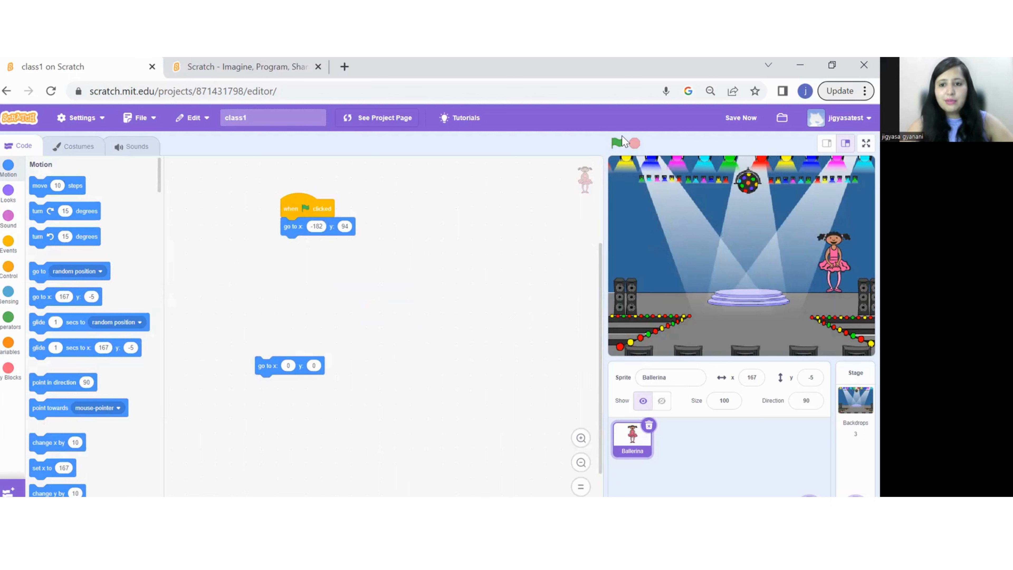
{"action": "left_click", "coordinate": [616, 148]}
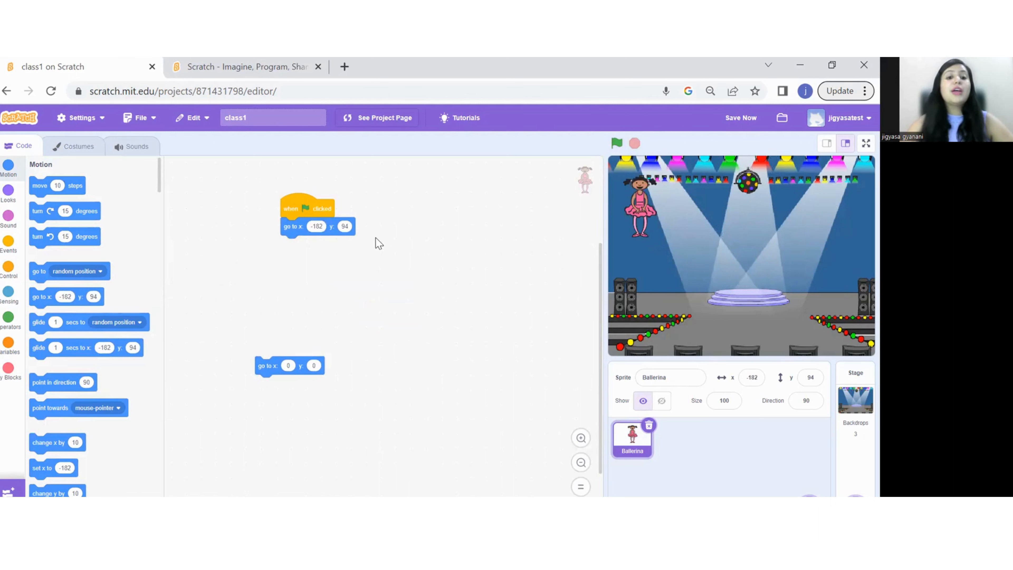
{"action": "left_click_drag", "start_coordinate": [289, 227], "coordinate": [67, 238]}
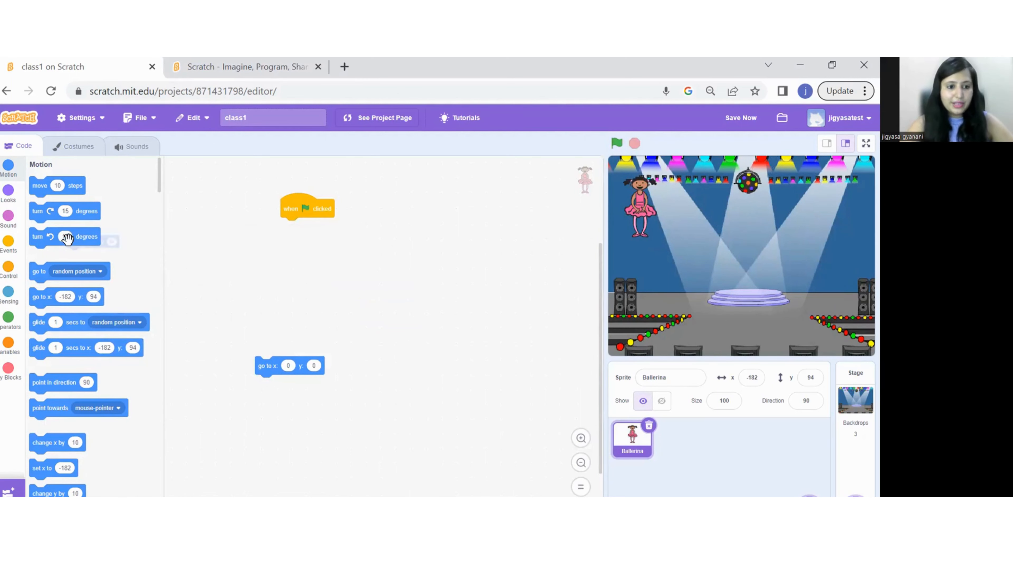
Step: Attach glide 1 secs to random position under the flag hat and test it with four runs
{"action": "left_click_drag", "start_coordinate": [32, 325], "coordinate": [283, 232]}
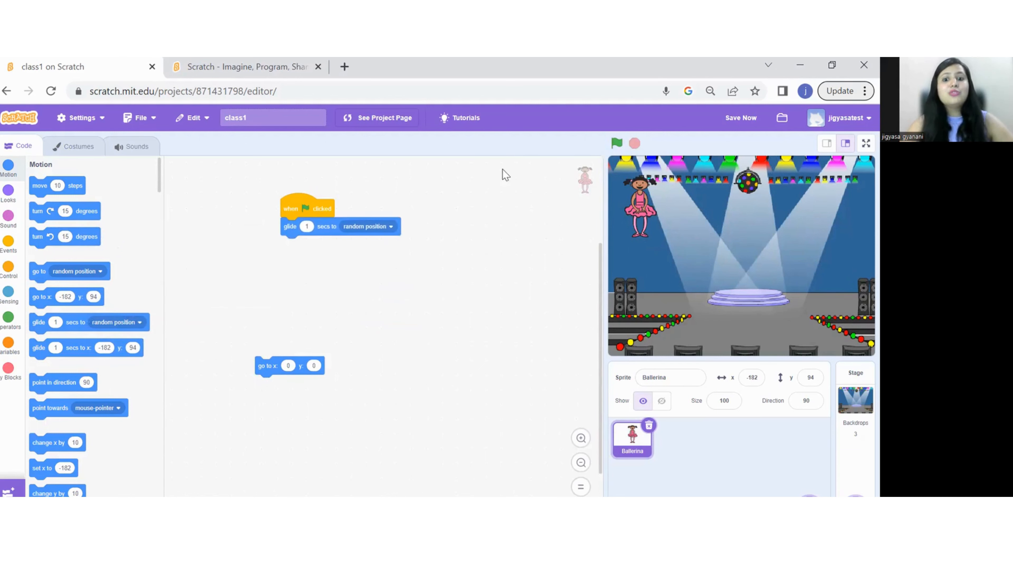
{"action": "left_click", "coordinate": [617, 144]}
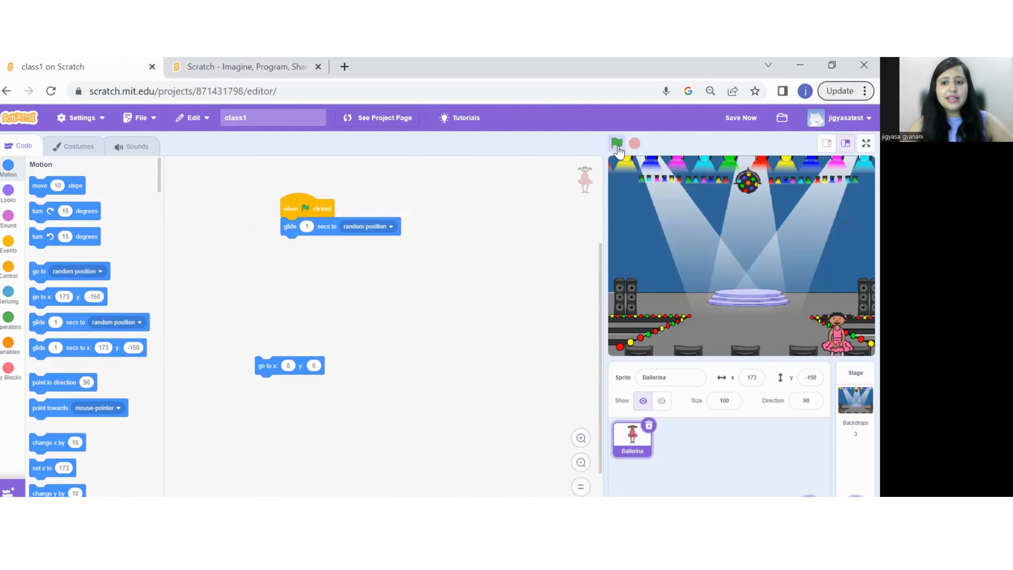
{"action": "left_click", "coordinate": [617, 146]}
{"action": "left_click", "coordinate": [617, 146]}
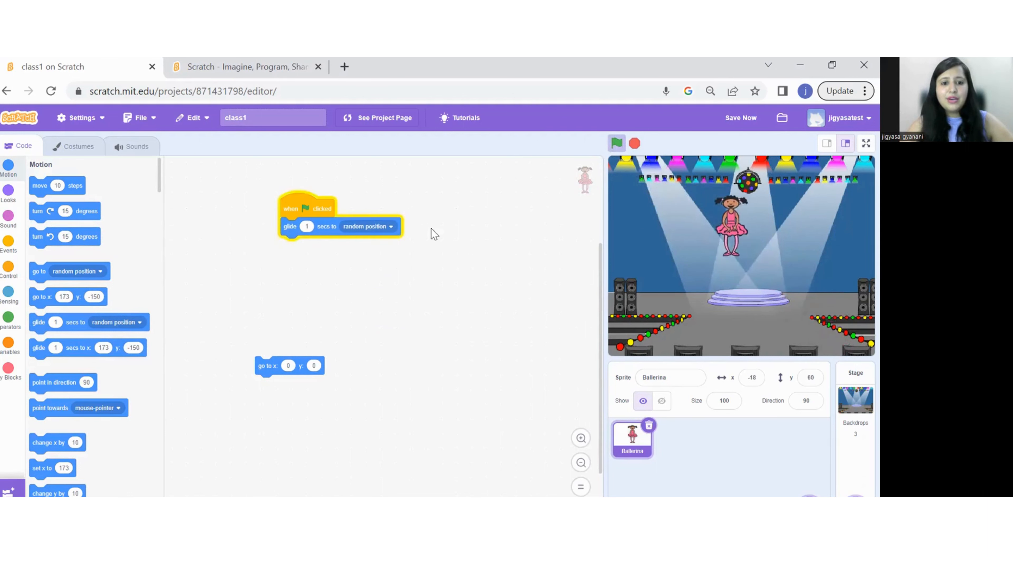
{"action": "left_click", "coordinate": [306, 226]}
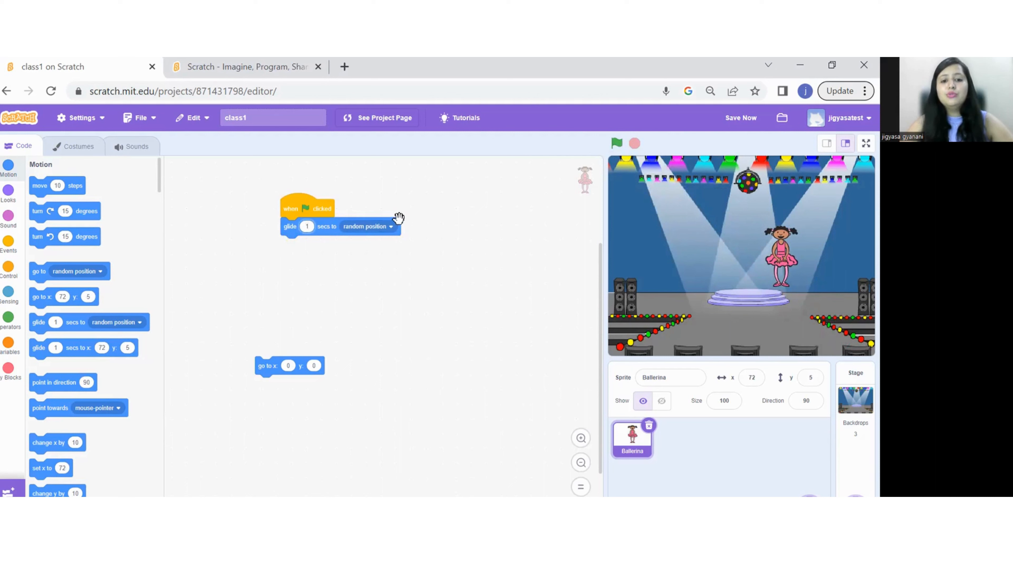
{"action": "left_click", "coordinate": [616, 143]}
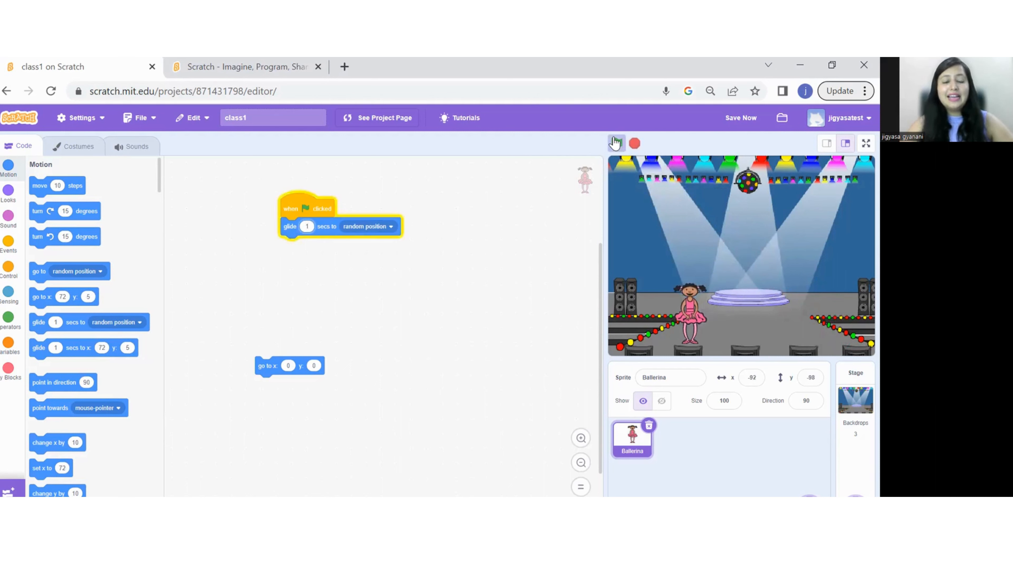
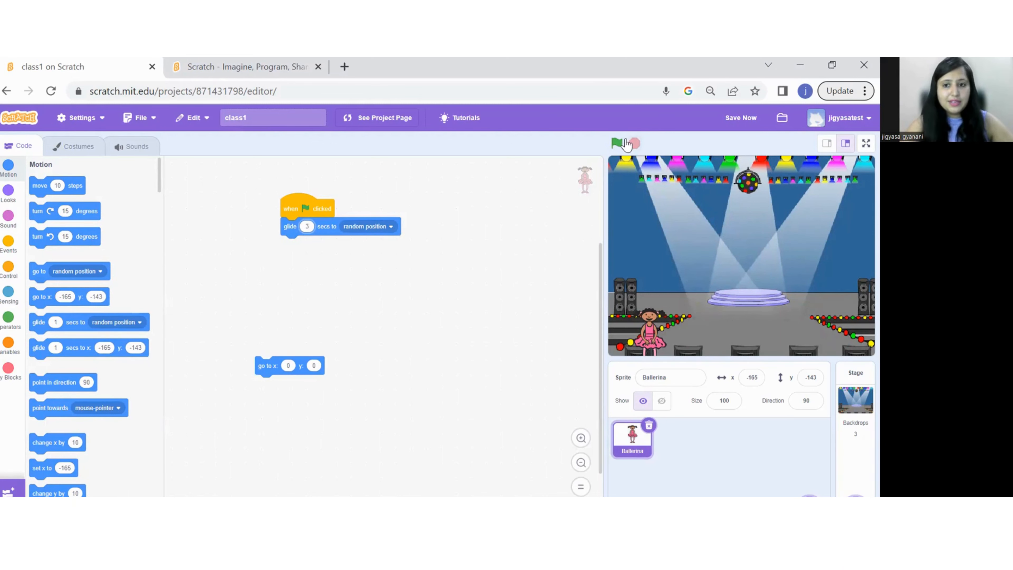
Step: Replace the random-position glide with glide 1 secs to x 171 y 139 and test it
{"action": "left_click", "coordinate": [616, 145]}
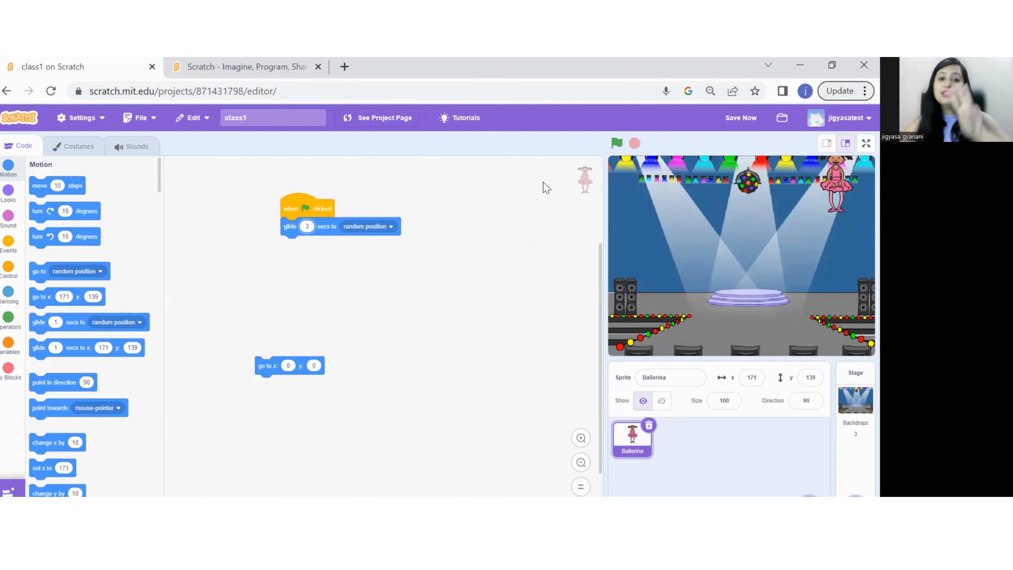
{"action": "left_click_drag", "start_coordinate": [337, 226], "coordinate": [89, 279]}
{"action": "left_click_drag", "start_coordinate": [75, 347], "coordinate": [321, 228]}
{"action": "left_click", "coordinate": [617, 143]}
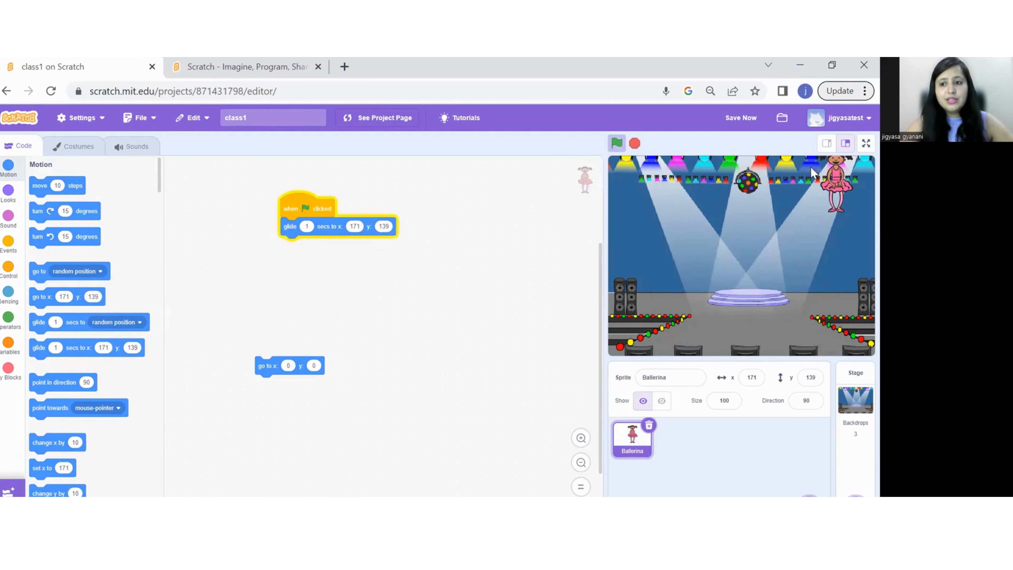
{"action": "left_click_drag", "start_coordinate": [839, 179], "coordinate": [699, 284]}
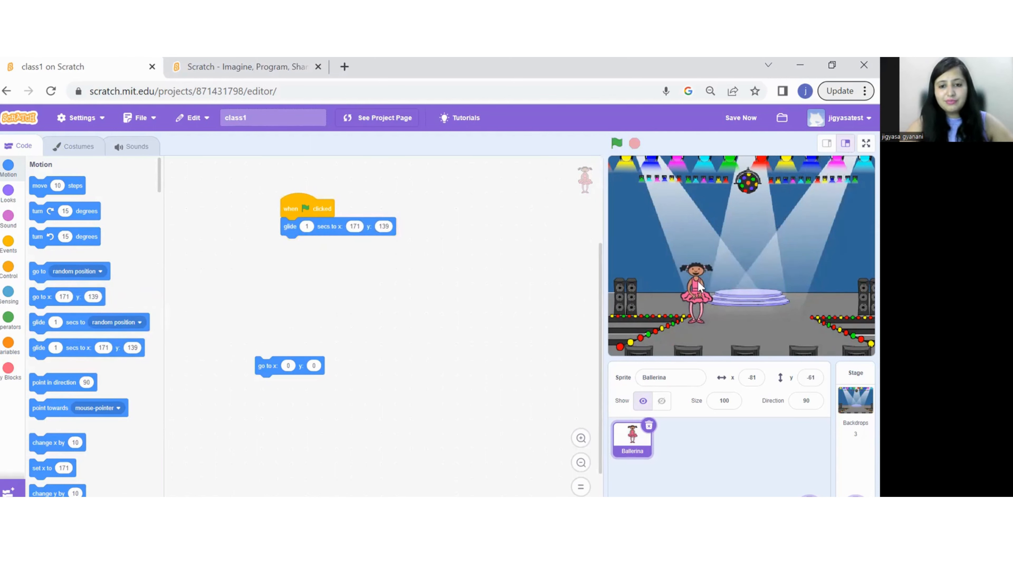
{"action": "left_click", "coordinate": [617, 143]}
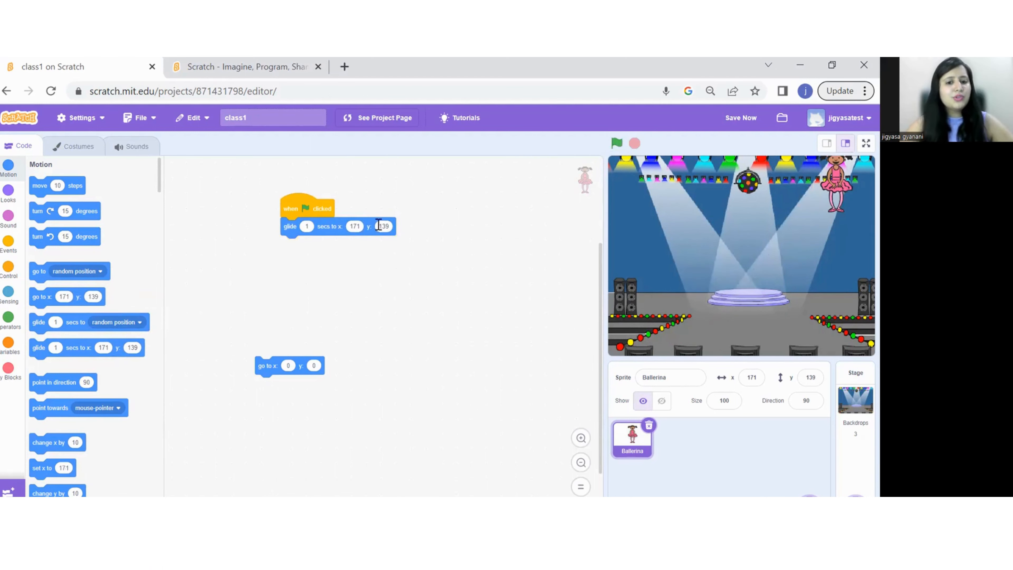
Step: Clear the script's blocks and lay out four copies of point in direction 90
{"action": "left_click_drag", "start_coordinate": [333, 230], "coordinate": [100, 312]}
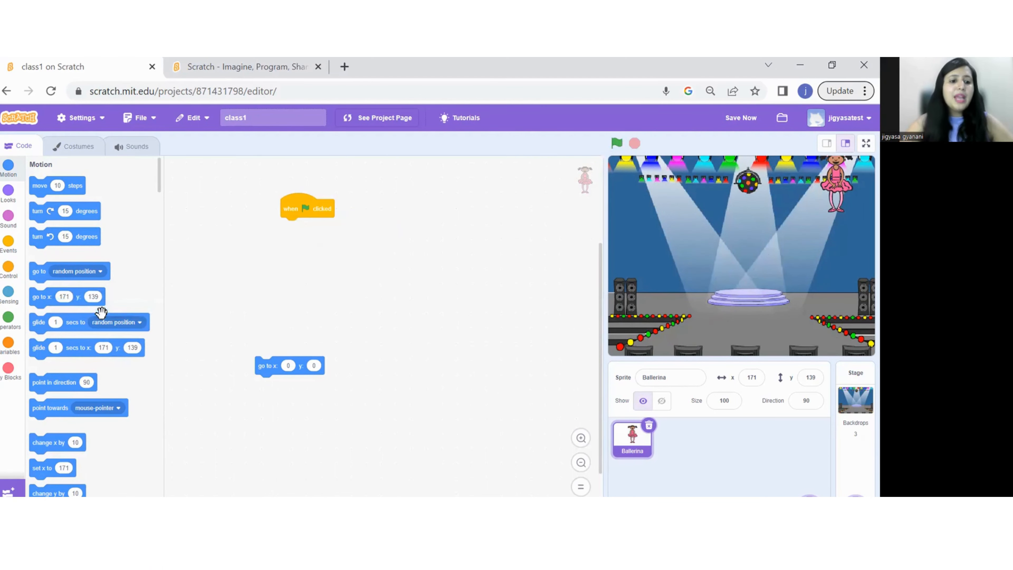
{"action": "left_click_drag", "start_coordinate": [55, 380], "coordinate": [365, 278]}
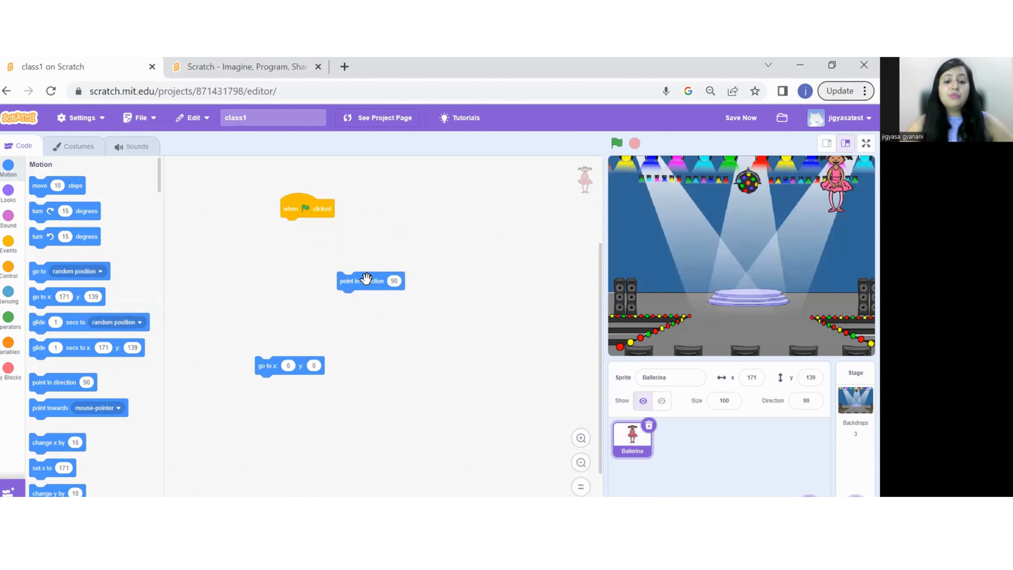
{"action": "left_click_drag", "start_coordinate": [264, 366], "coordinate": [38, 319]}
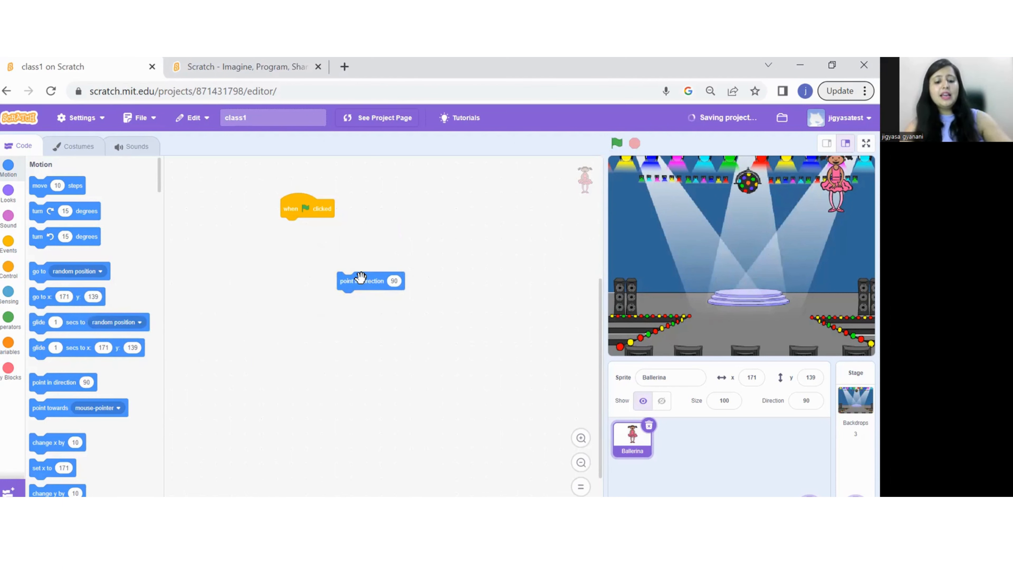
{"action": "key", "text": "ctrl+v"}
{"action": "key", "text": "ctrl+v"}
{"action": "key", "text": "ctrl+v"}
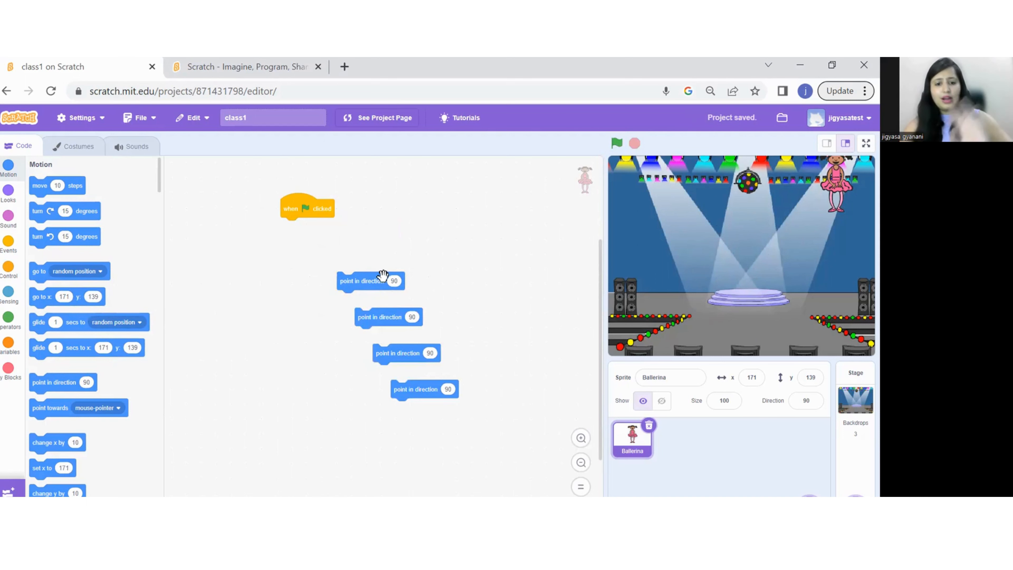
Step: Set the direction dials of the first, third and fourth copies to 0, 180 and -90
{"action": "left_click", "coordinate": [395, 281]}
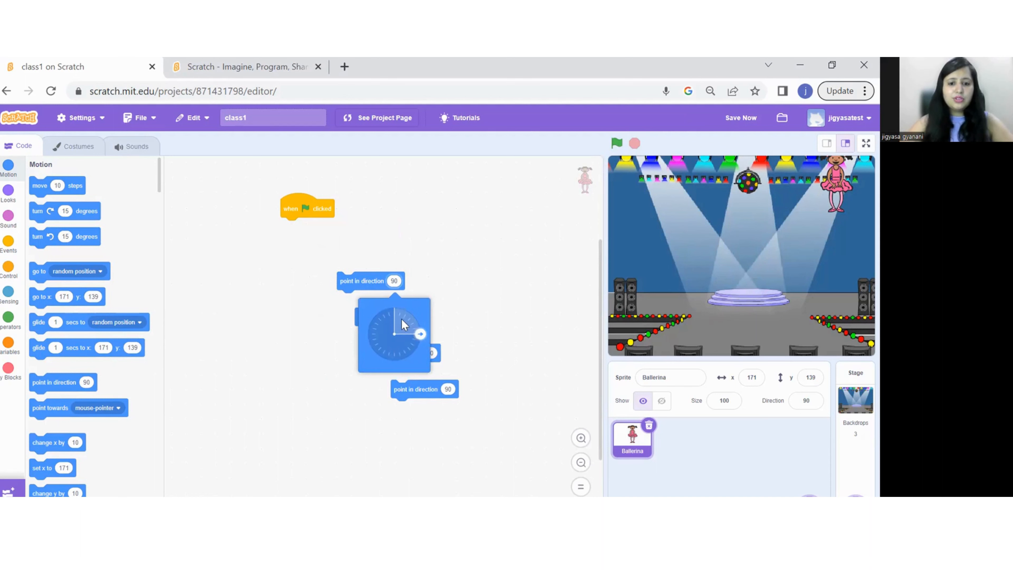
{"action": "left_click", "coordinate": [476, 329]}
{"action": "left_click_drag", "start_coordinate": [474, 330], "coordinate": [429, 353]}
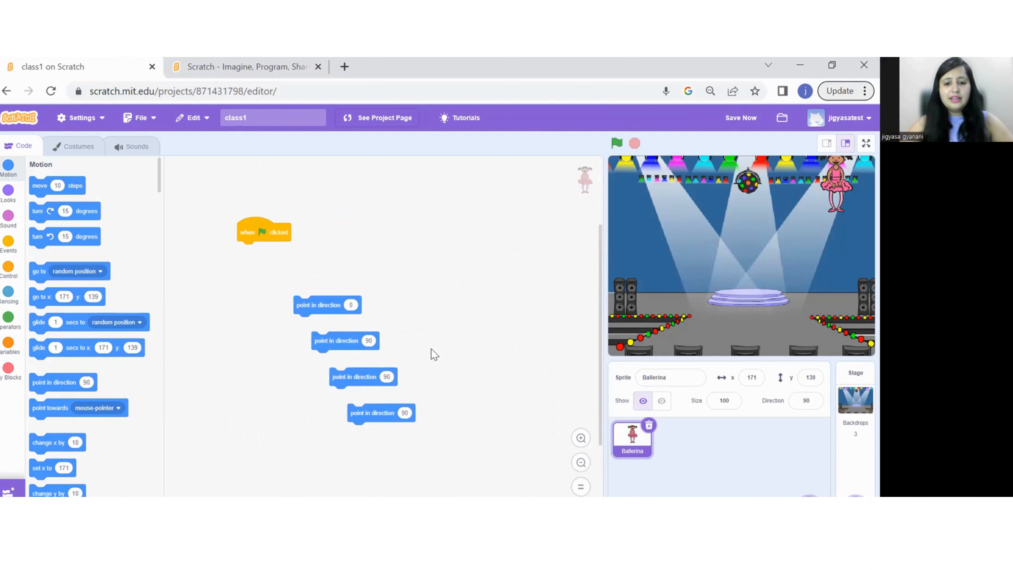
{"action": "left_click", "coordinate": [385, 376]}
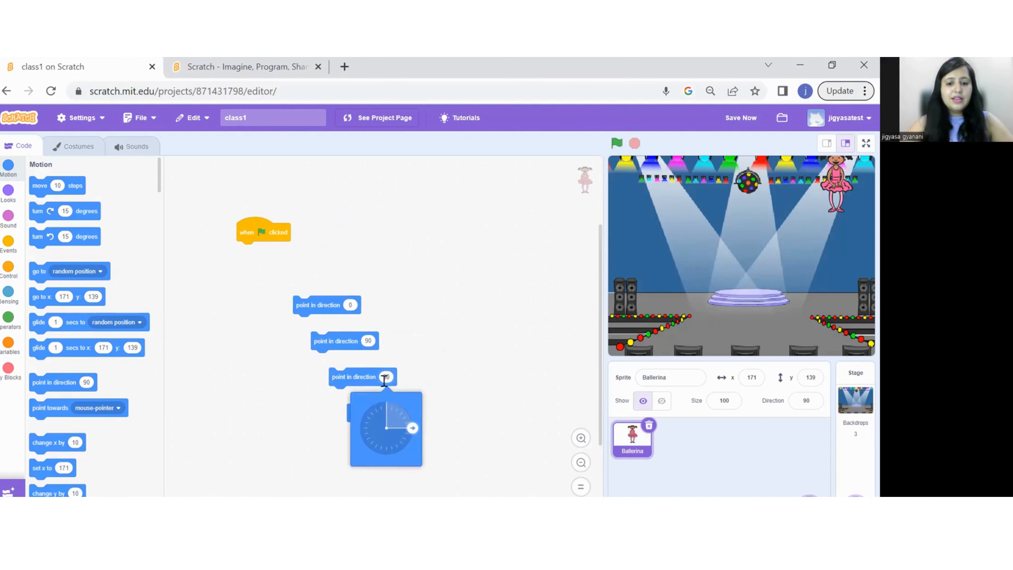
{"action": "left_click_drag", "start_coordinate": [412, 430], "coordinate": [388, 460]}
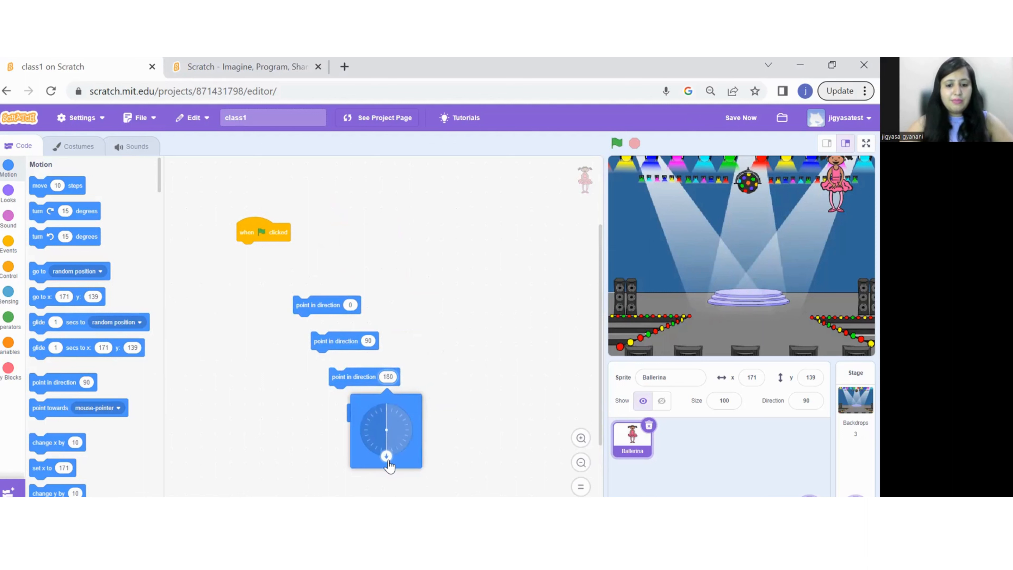
{"action": "left_click", "coordinate": [497, 390]}
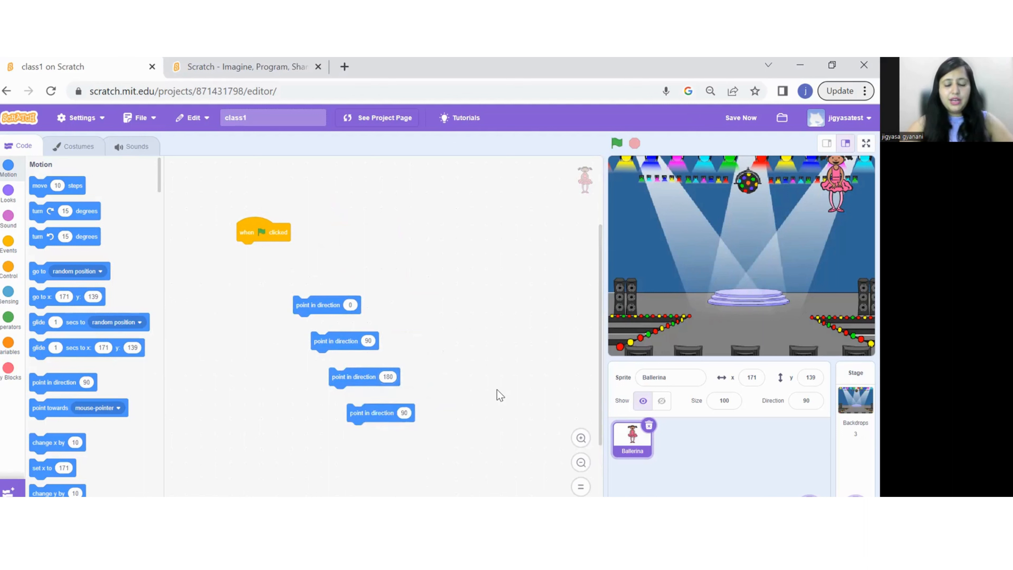
{"action": "left_click", "coordinate": [404, 412]}
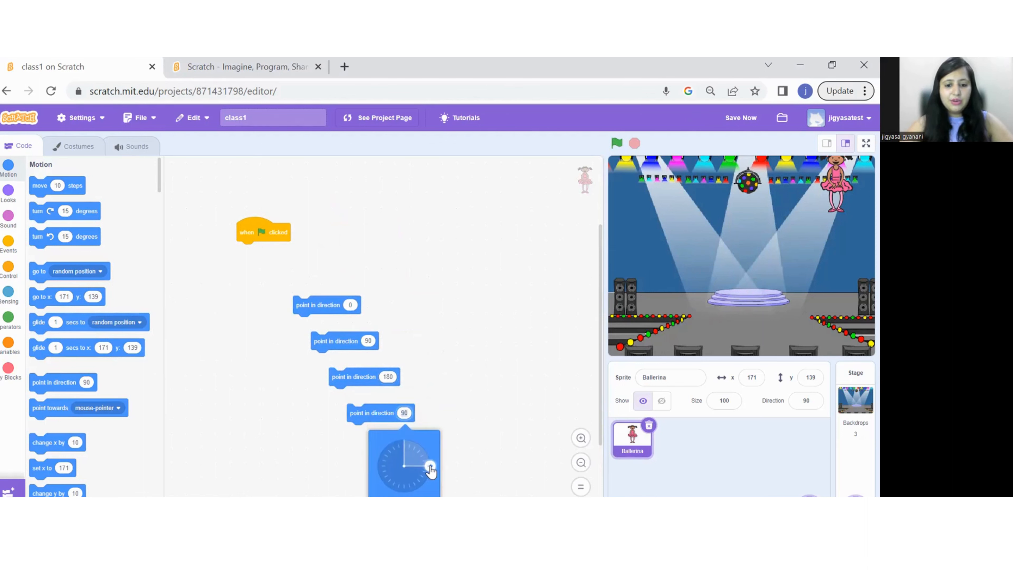
{"action": "left_click_drag", "start_coordinate": [430, 469], "coordinate": [377, 469]}
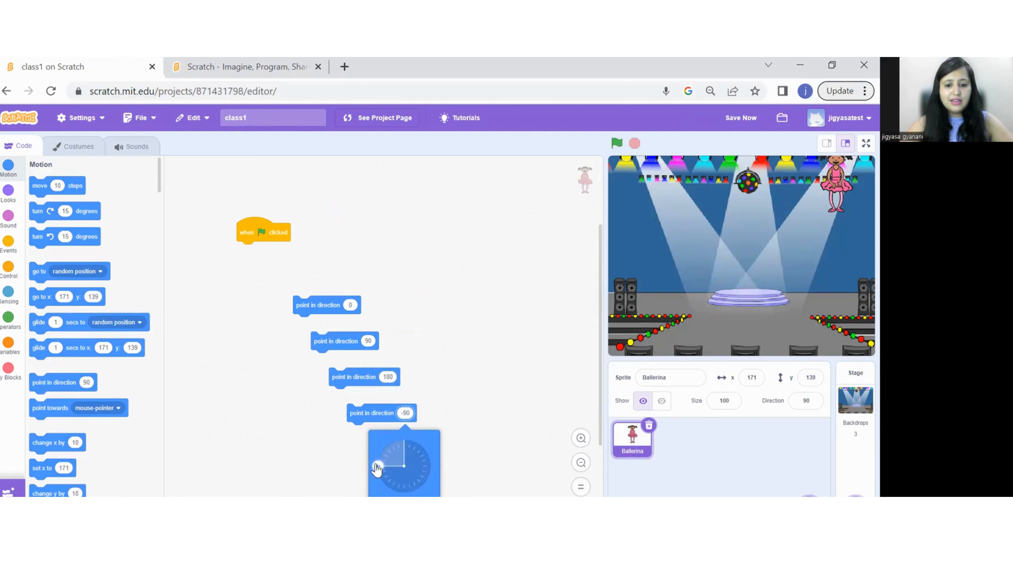
{"action": "left_click", "coordinate": [523, 324]}
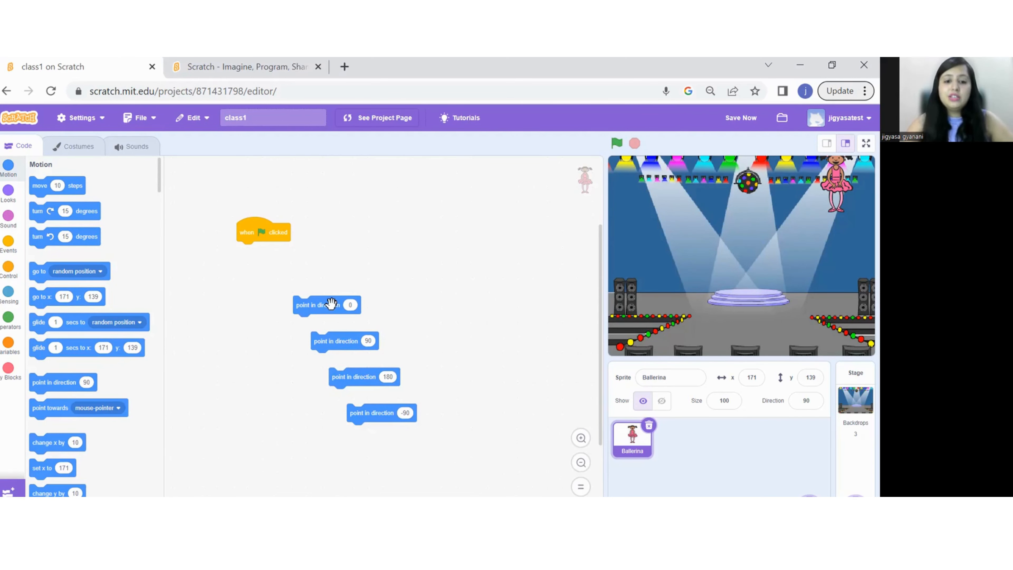
Step: Test the Ballerina script with point in direction 0, then 90, detaching each afterwards
{"action": "left_click_drag", "start_coordinate": [331, 305], "coordinate": [275, 252]}
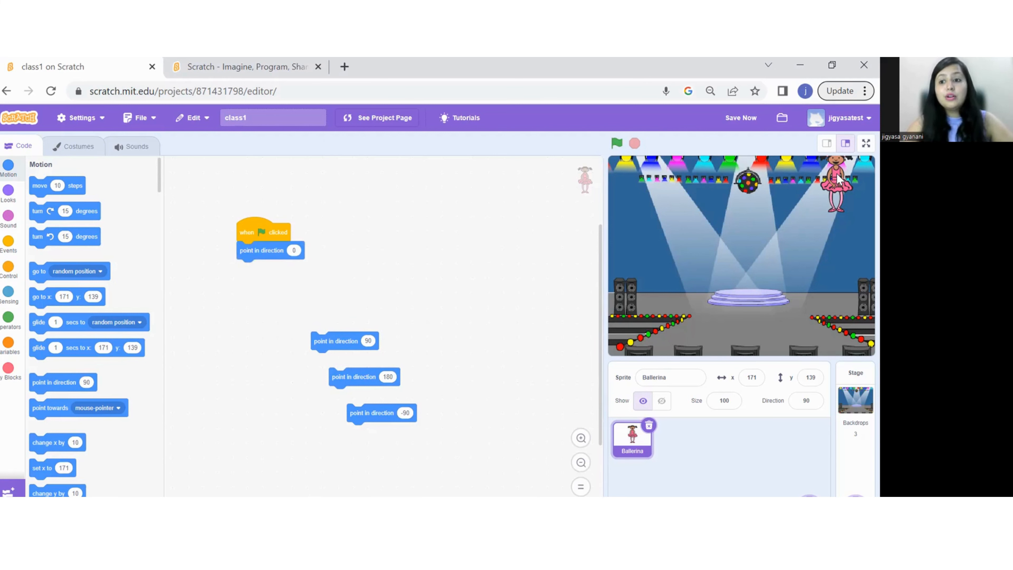
{"action": "left_click_drag", "start_coordinate": [837, 172], "coordinate": [739, 252]}
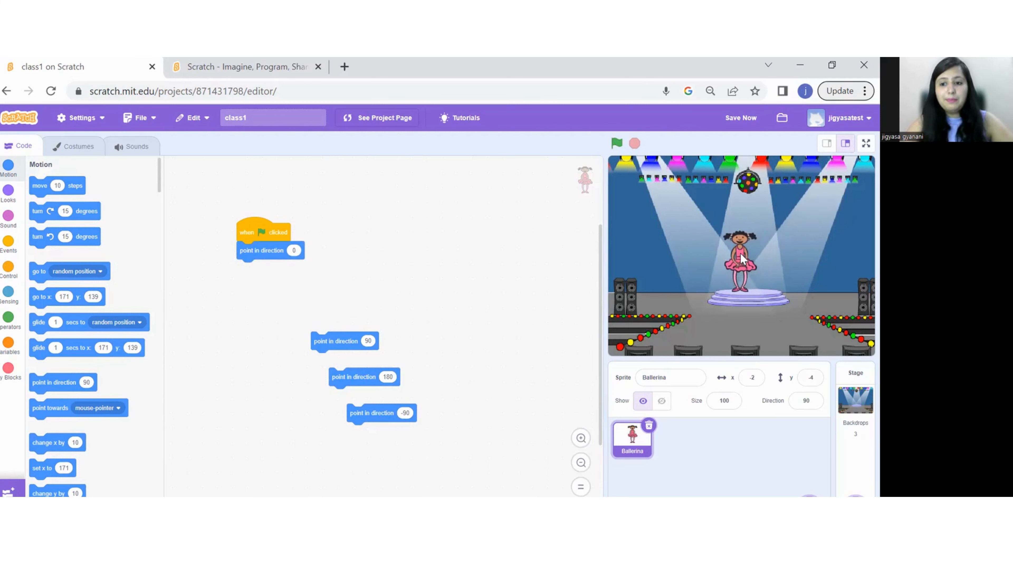
{"action": "left_click", "coordinate": [616, 144]}
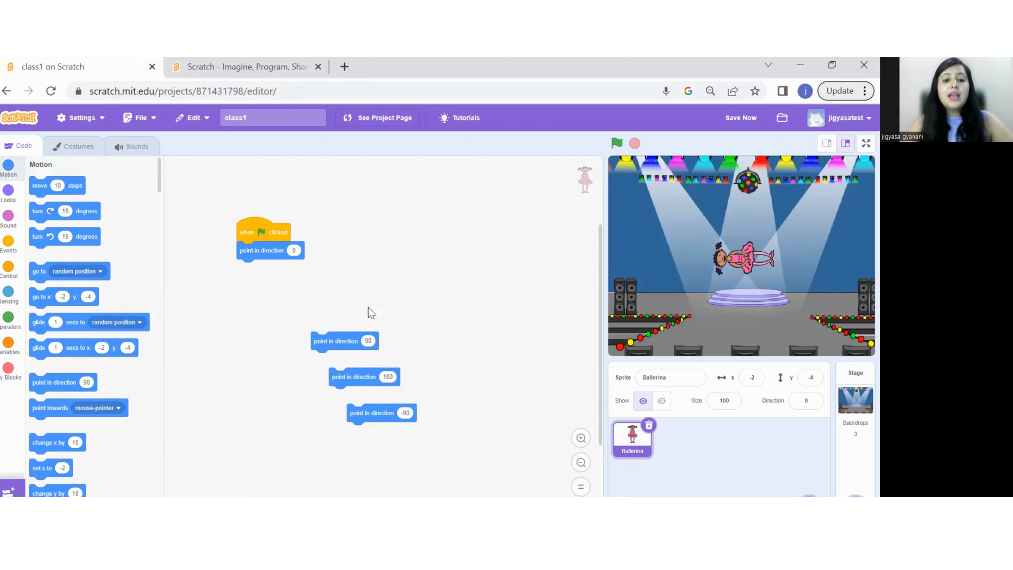
{"action": "left_click_drag", "start_coordinate": [276, 250], "coordinate": [442, 261]}
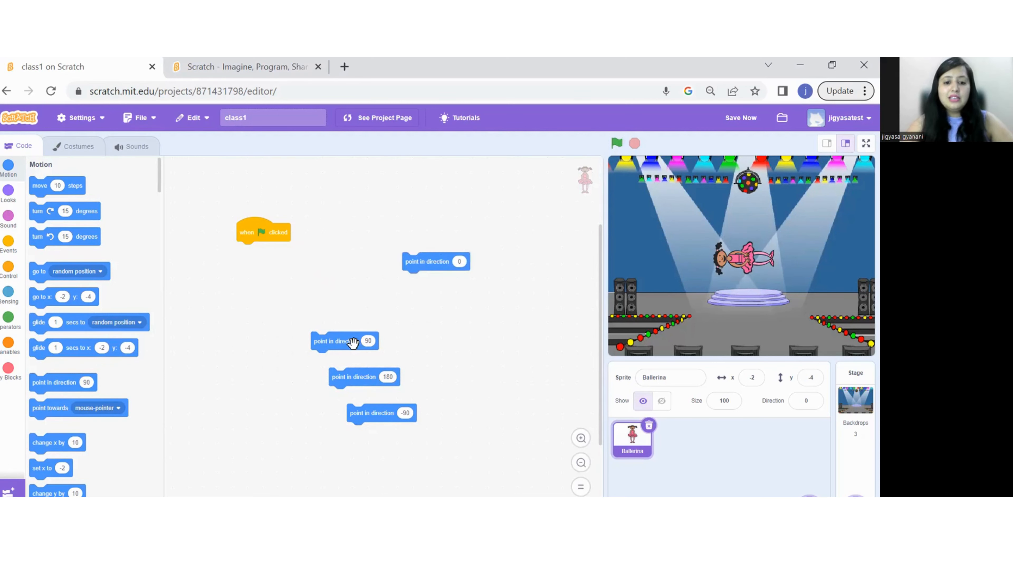
{"action": "left_click_drag", "start_coordinate": [346, 340], "coordinate": [264, 249]}
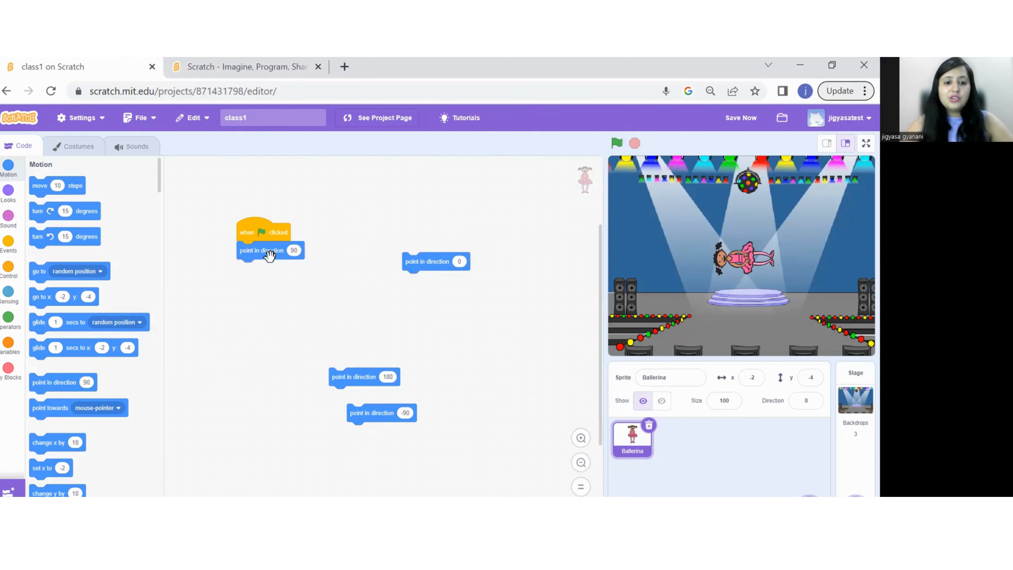
{"action": "left_click", "coordinate": [617, 145]}
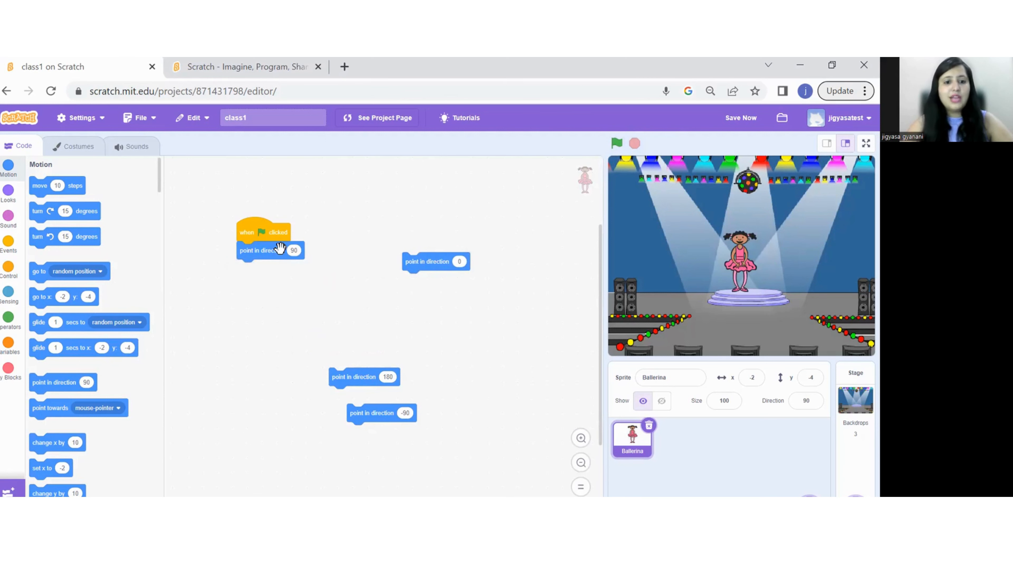
{"action": "left_click_drag", "start_coordinate": [284, 252], "coordinate": [475, 337]}
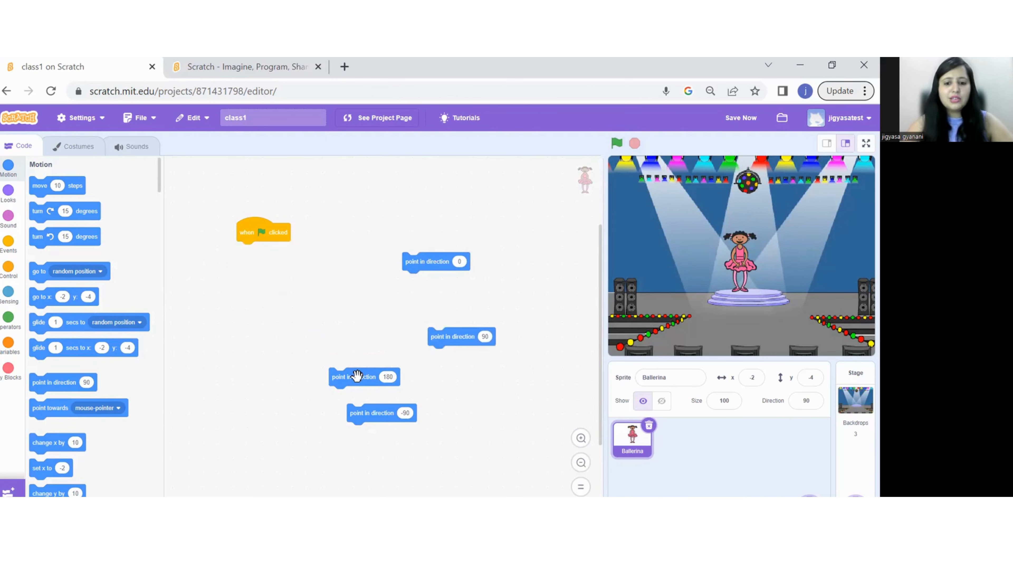
Step: Search the sprite library for the cat and add the Cat sprite
{"action": "mouse_move", "coordinate": [810, 494]}
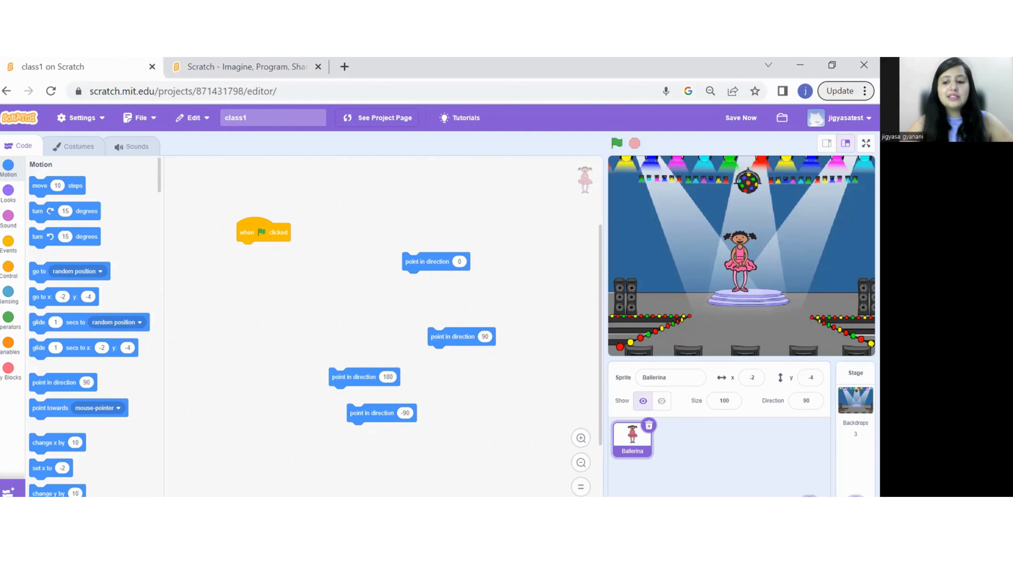
{"action": "left_click", "coordinate": [809, 495]}
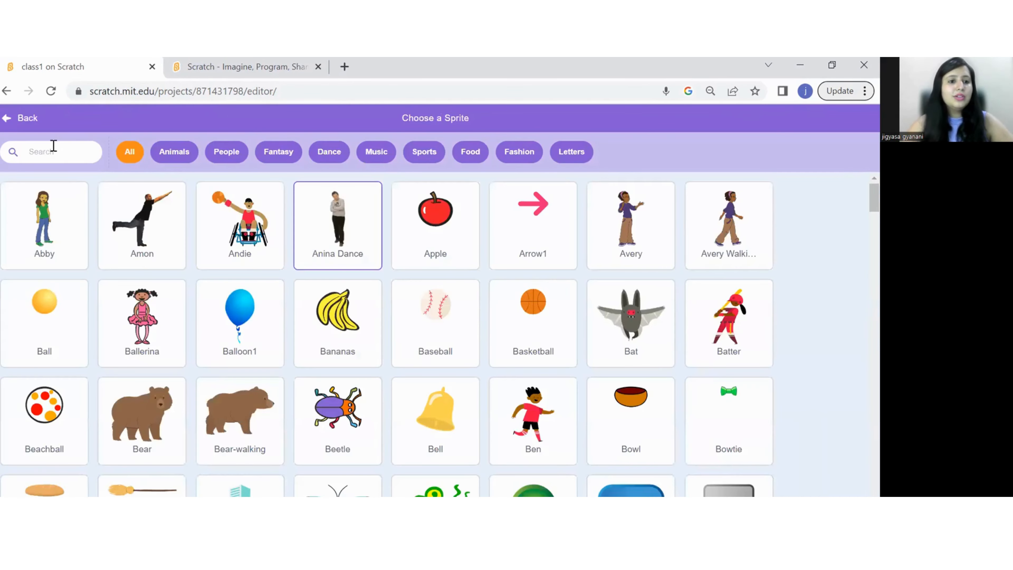
{"action": "left_click", "coordinate": [53, 149]}
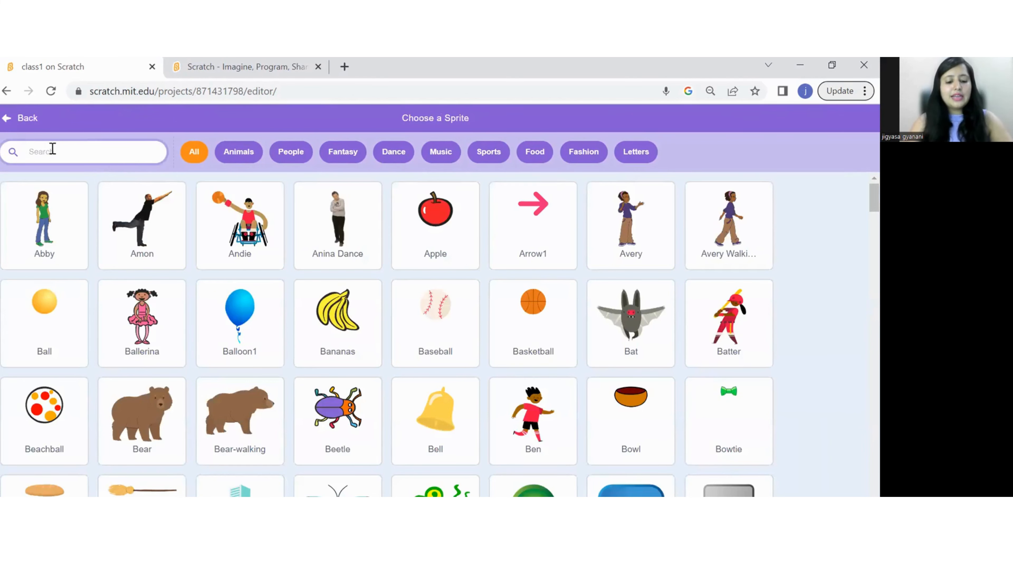
{"action": "type", "text": "d"}
{"action": "type", "text": "at"}
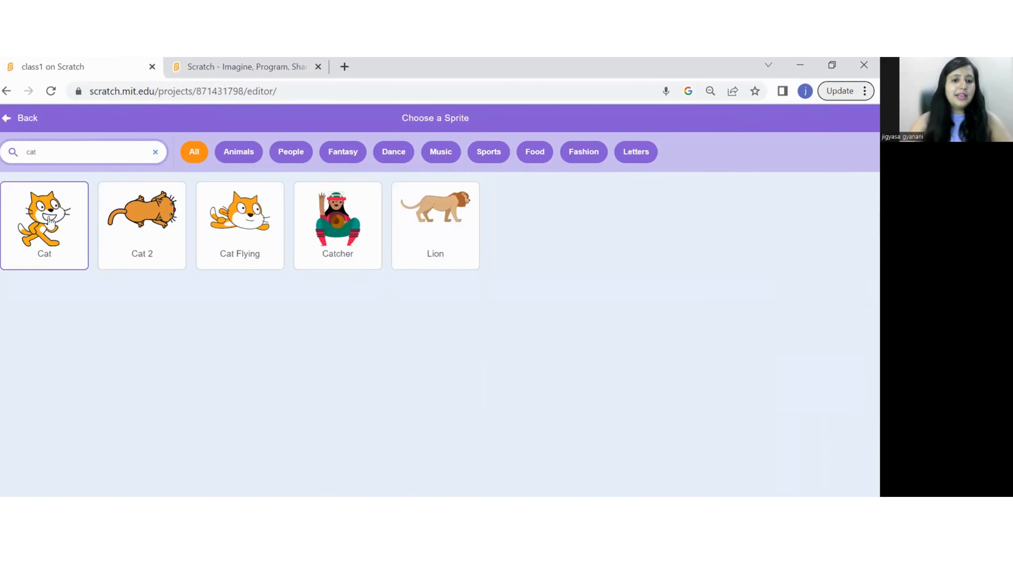
{"action": "left_click", "coordinate": [44, 224]}
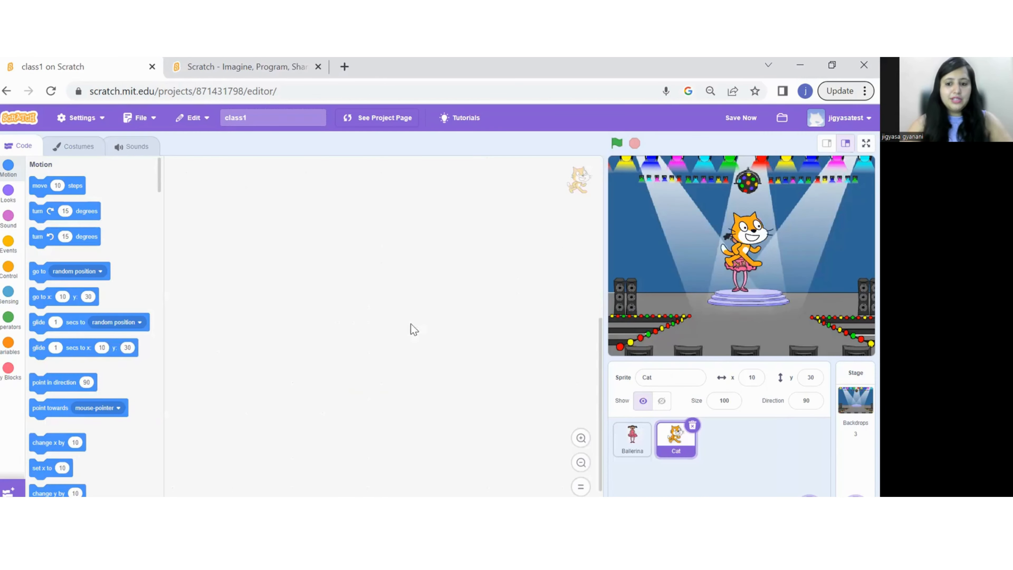
Step: Copy point in direction 0 to the Cat and top it with a when-flag-clicked hat
{"action": "left_click", "coordinate": [630, 448]}
{"action": "left_click_drag", "start_coordinate": [430, 256], "coordinate": [679, 461]}
{"action": "left_click", "coordinate": [674, 438]}
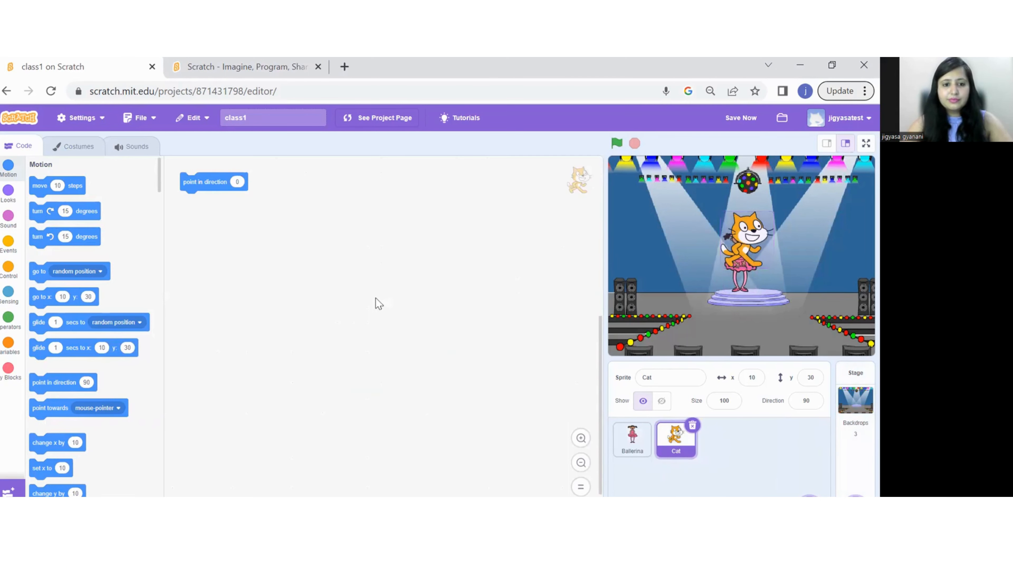
{"action": "left_click", "coordinate": [8, 242]}
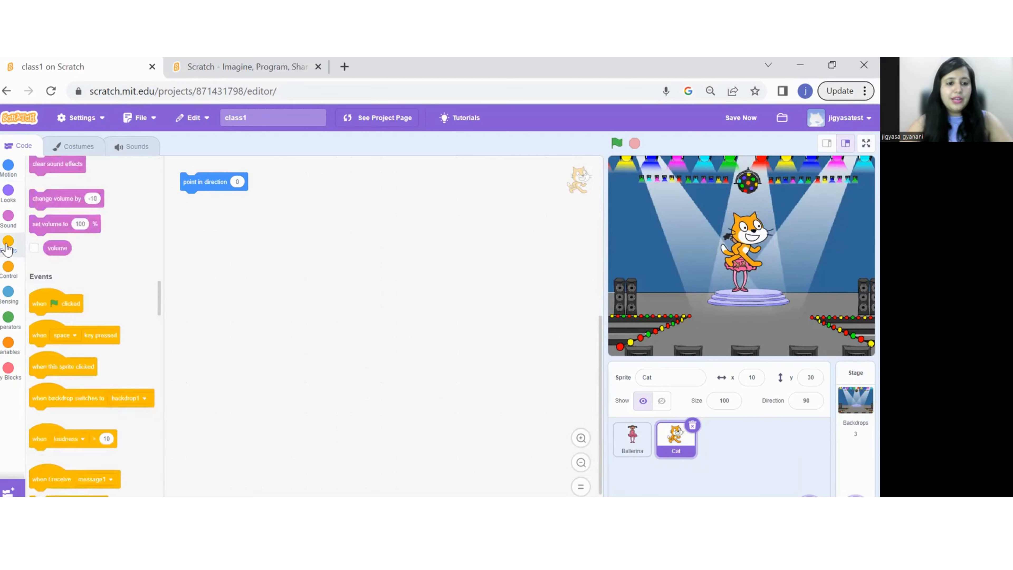
{"action": "left_click_drag", "start_coordinate": [49, 190], "coordinate": [372, 270]}
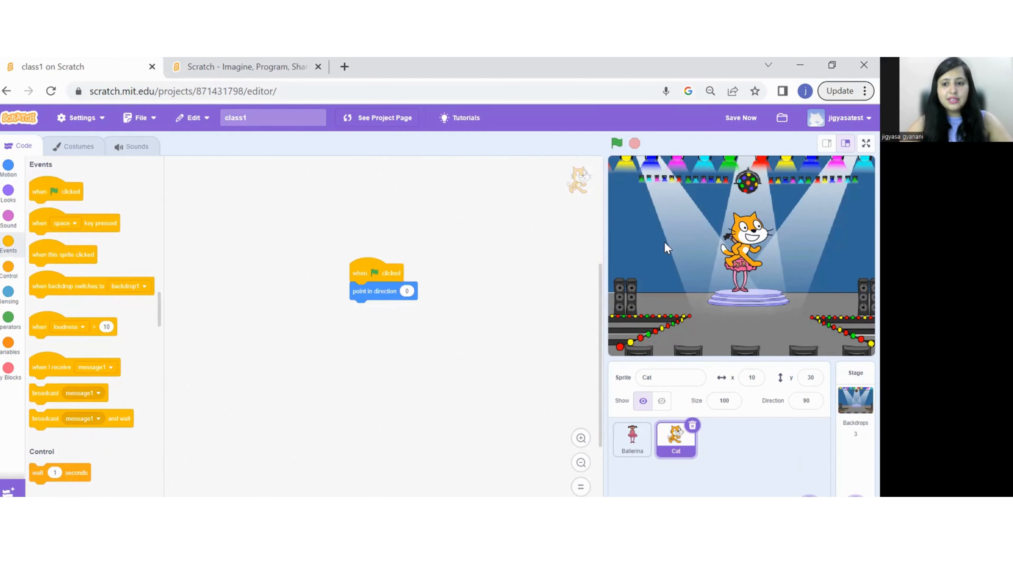
Step: Shift the Ballerina left and the Cat slightly lower on the stage
{"action": "left_click_drag", "start_coordinate": [743, 266], "coordinate": [680, 255]}
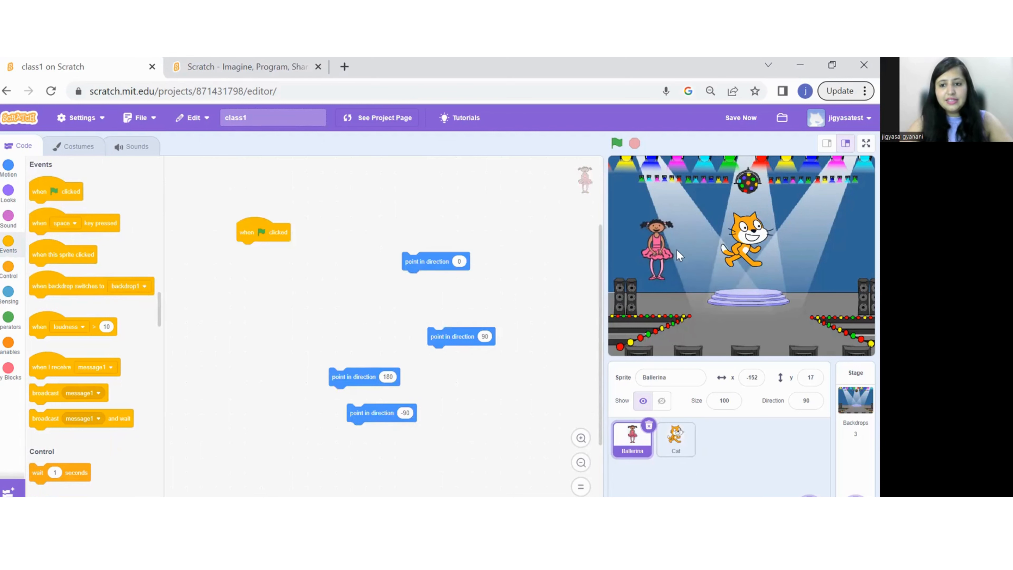
{"action": "left_click_drag", "start_coordinate": [752, 253], "coordinate": [752, 268]}
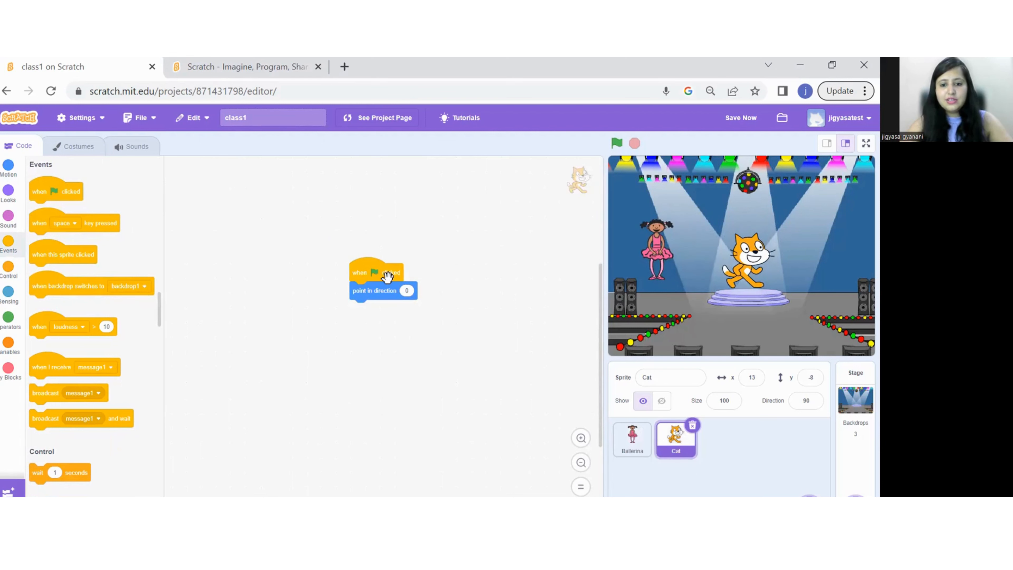
{"action": "left_click", "coordinate": [407, 291]}
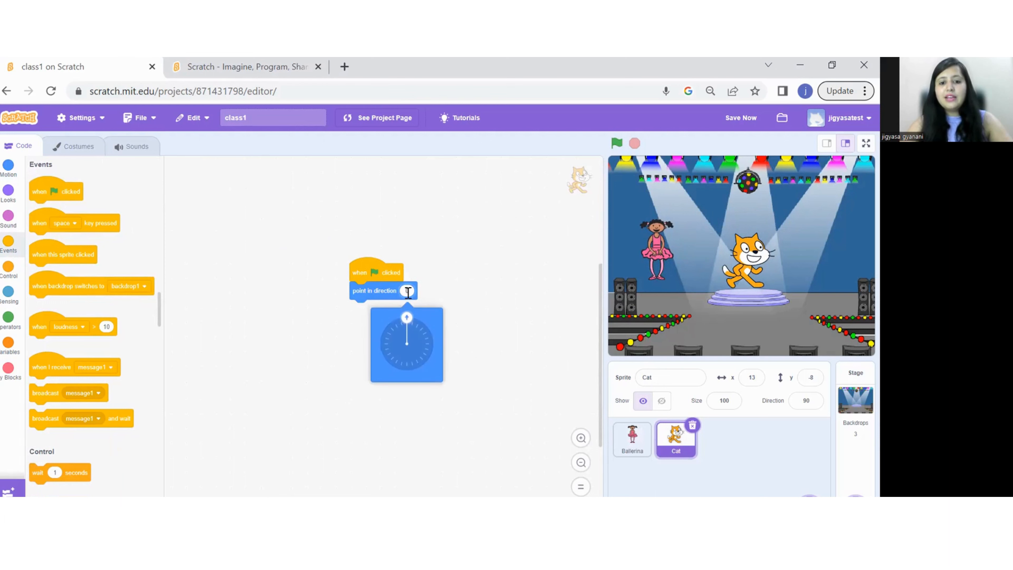
Step: Run the Cat's direction block at 0, 90, 180 and finally -90, testing each
{"action": "left_click", "coordinate": [617, 145]}
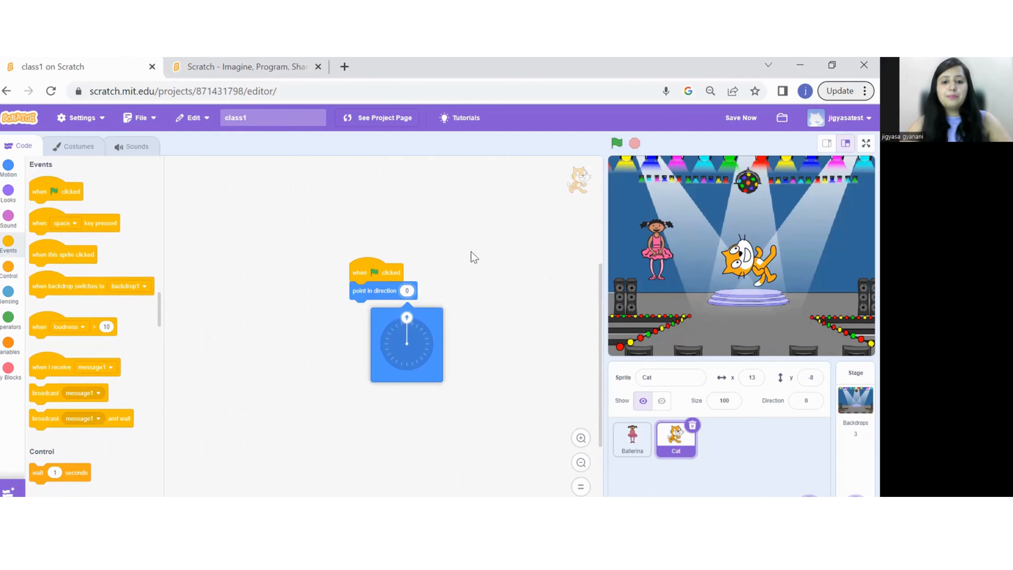
{"action": "left_click_drag", "start_coordinate": [407, 319], "coordinate": [434, 344]}
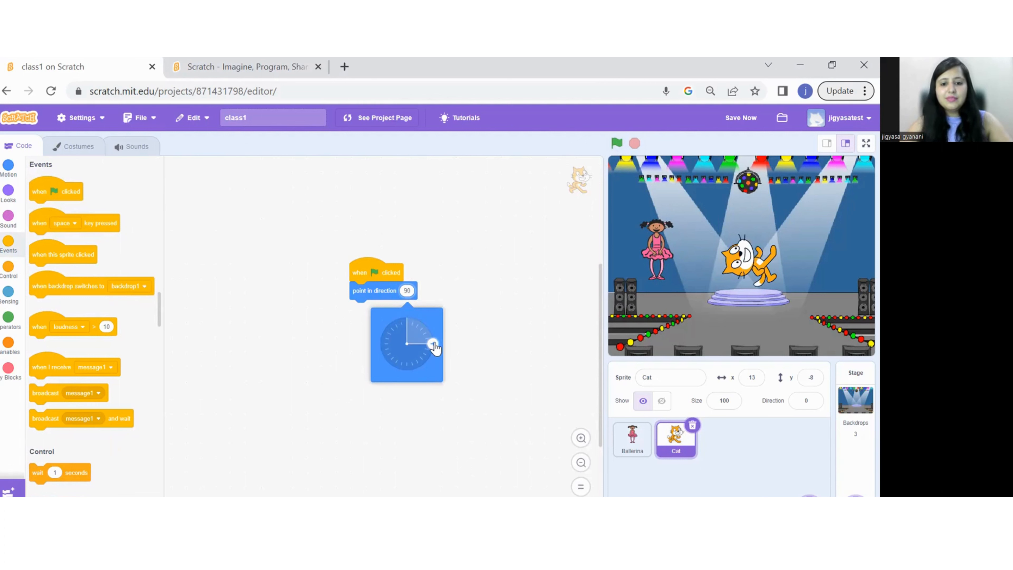
{"action": "left_click", "coordinate": [617, 143]}
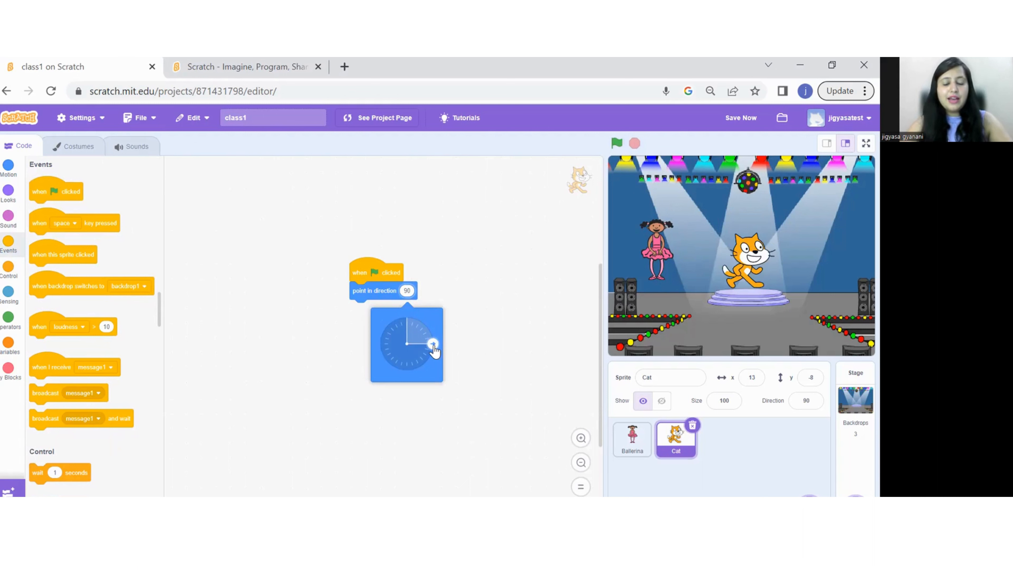
{"action": "left_click_drag", "start_coordinate": [434, 345], "coordinate": [404, 377]}
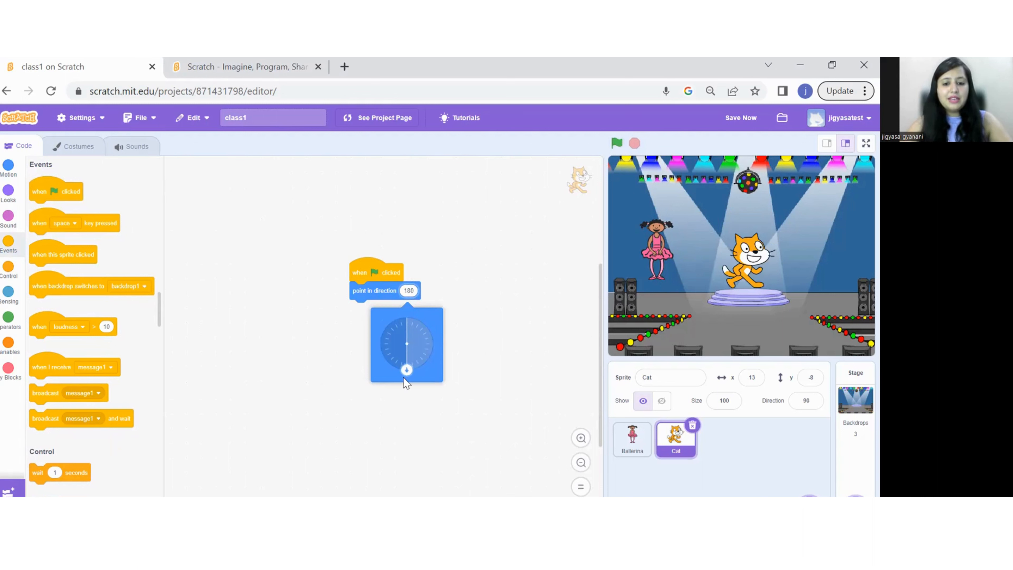
{"action": "left_click", "coordinate": [616, 142]}
{"action": "left_click_drag", "start_coordinate": [407, 370], "coordinate": [387, 345]}
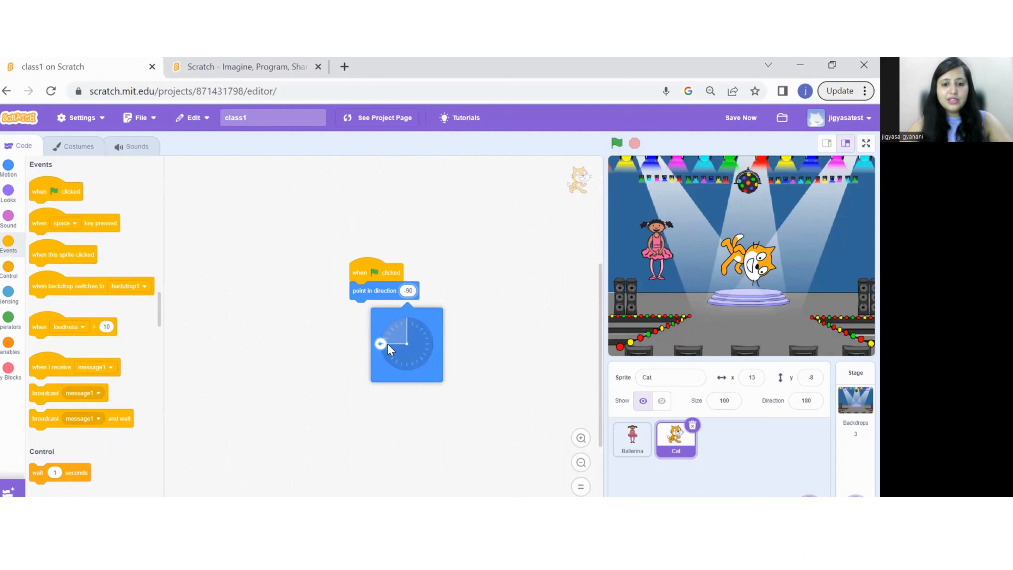
{"action": "left_click", "coordinate": [617, 143]}
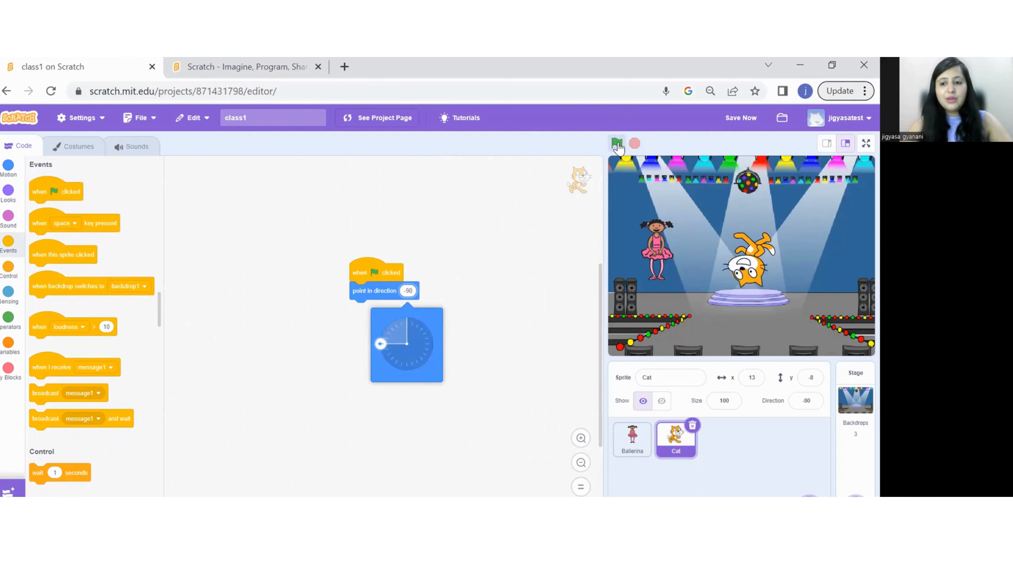
{"action": "left_click", "coordinate": [537, 225]}
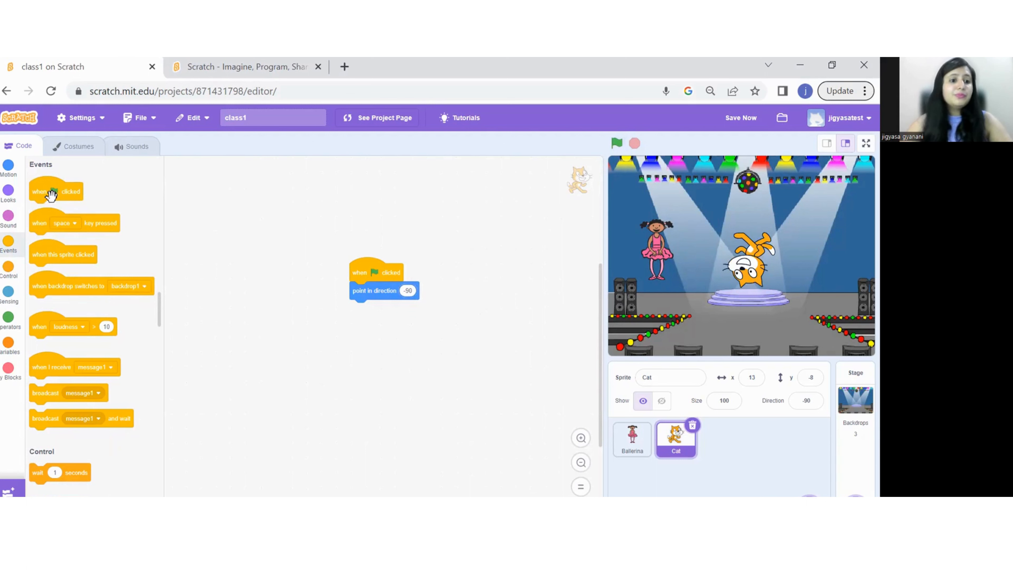
{"action": "left_click", "coordinate": [6, 171]}
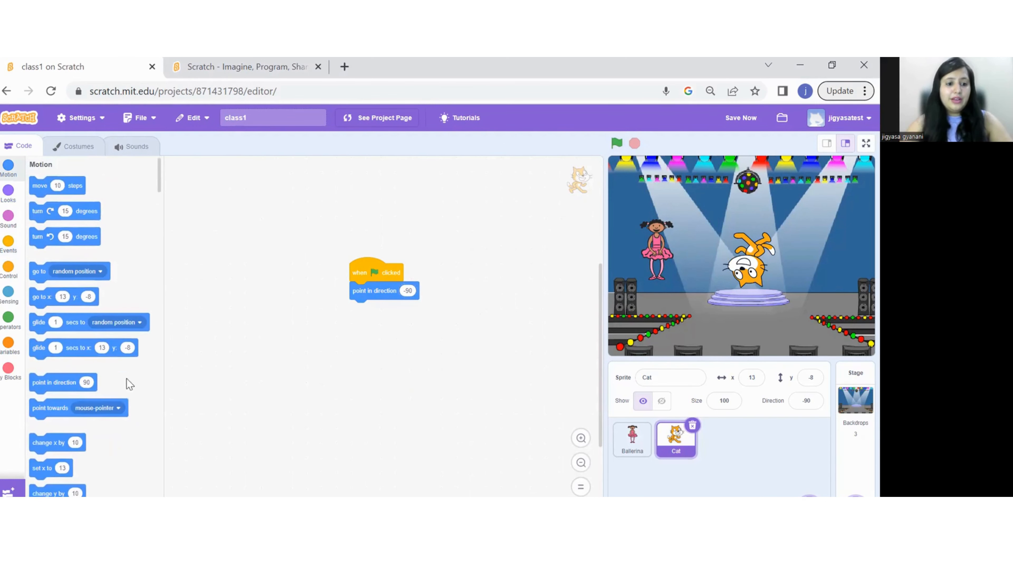
Step: Swap point in direction -90 for point towards mouse-pointer under the Cat's flag hat and run it
{"action": "left_click_drag", "start_coordinate": [63, 408], "coordinate": [288, 389]}
{"action": "left_click_drag", "start_coordinate": [381, 291], "coordinate": [265, 256]}
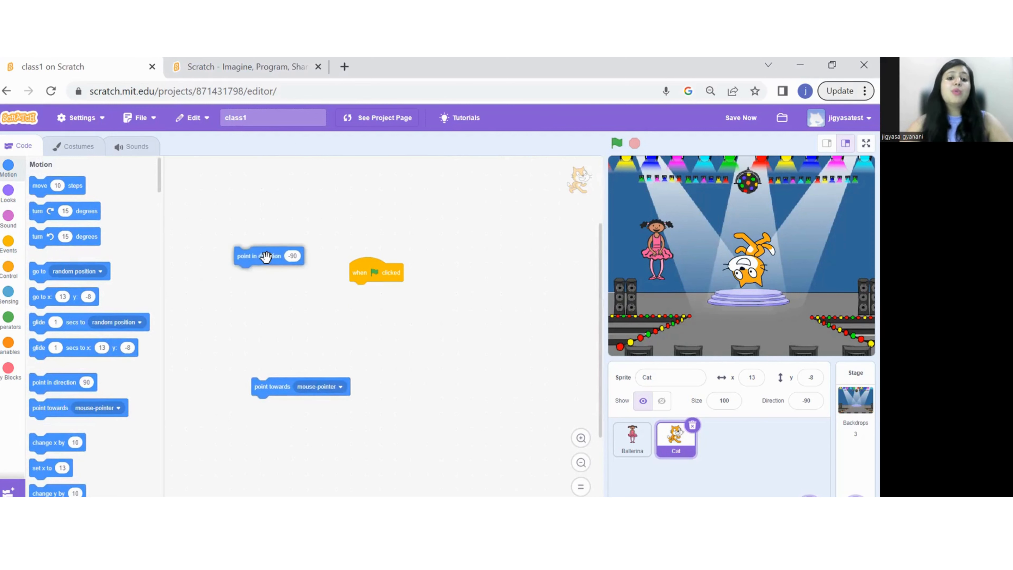
{"action": "left_click_drag", "start_coordinate": [264, 385], "coordinate": [339, 345]}
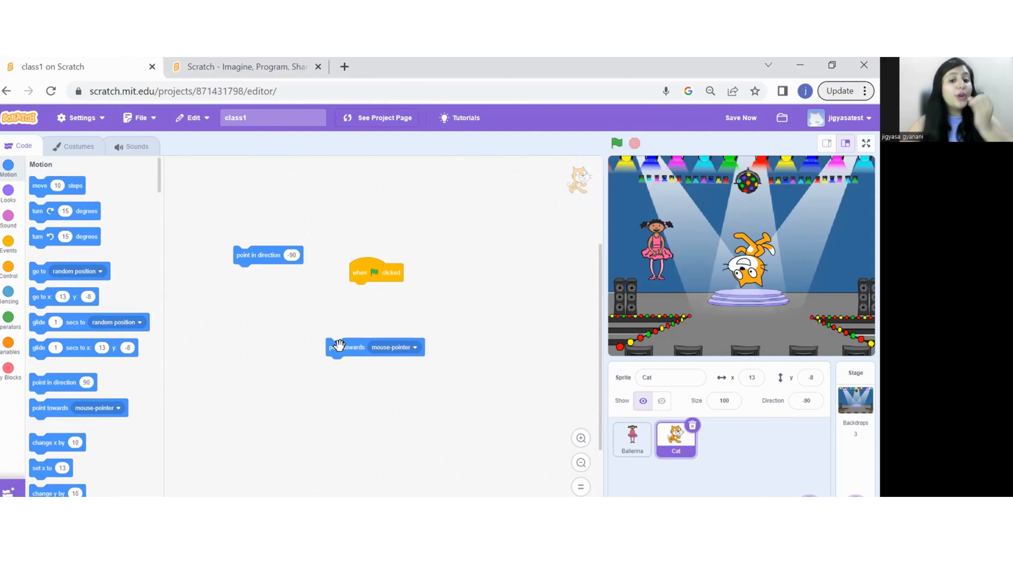
{"action": "left_click", "coordinate": [387, 348]}
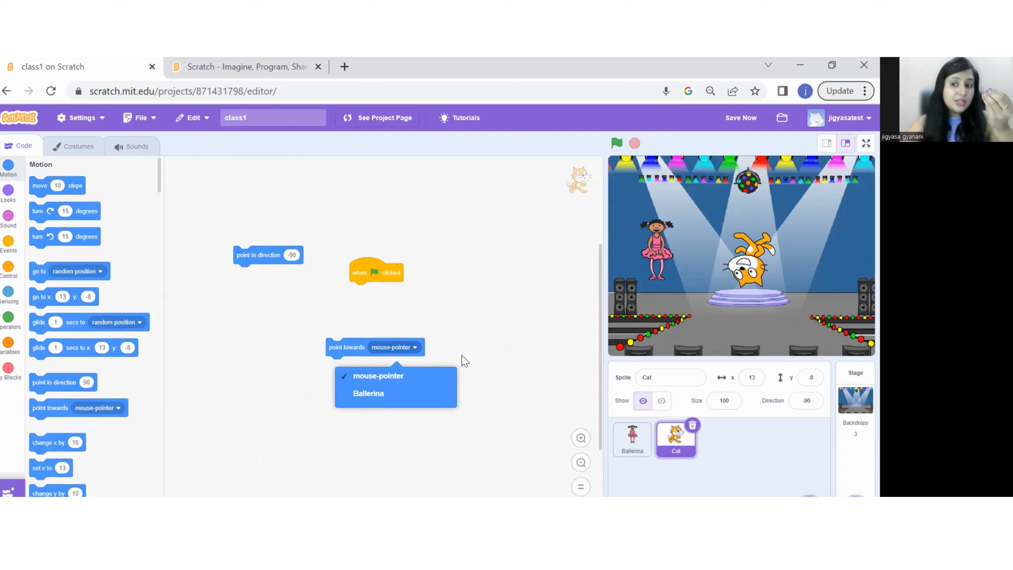
{"action": "left_click_drag", "start_coordinate": [344, 341], "coordinate": [376, 294]}
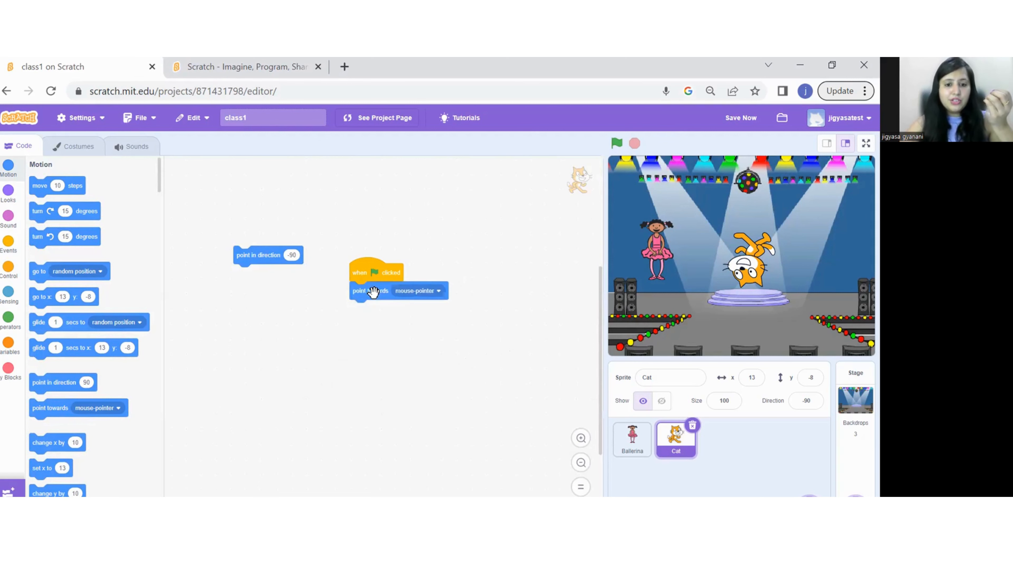
{"action": "left_click", "coordinate": [616, 144]}
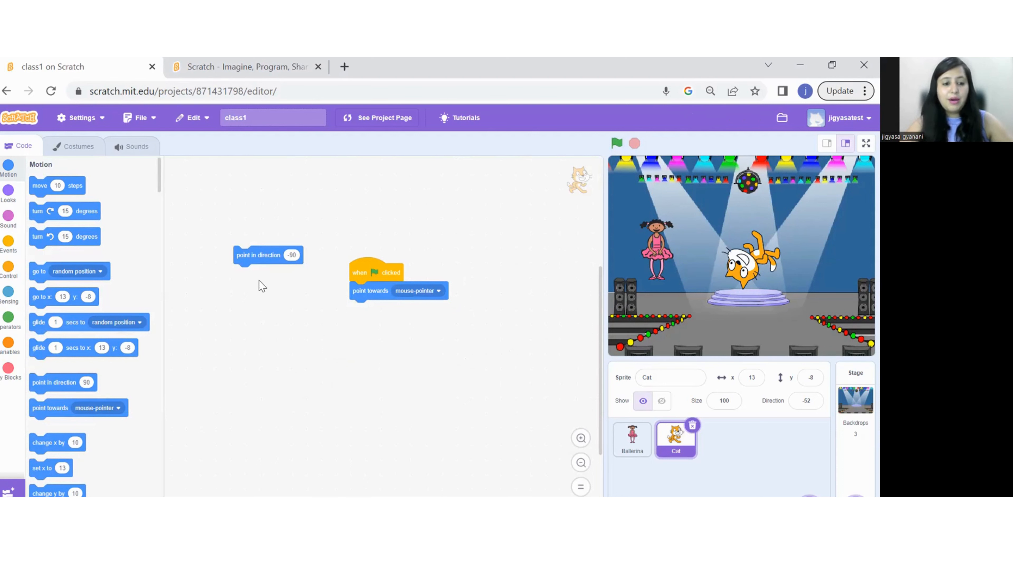
{"action": "left_click", "coordinate": [8, 246]}
{"action": "left_click", "coordinate": [9, 268]}
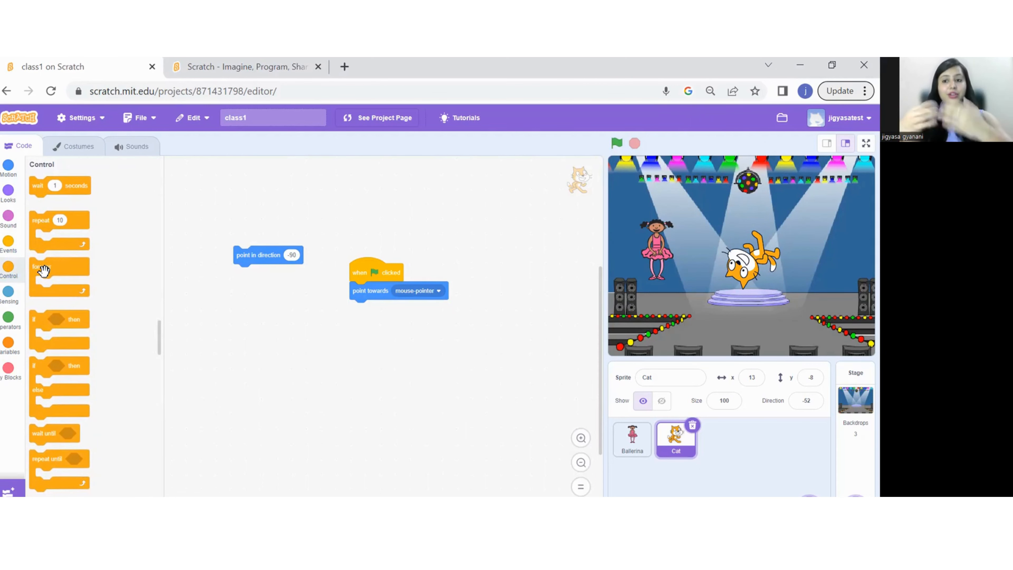
Step: Wrap point towards mouse-pointer in a forever loop, run it, then stop the project
{"action": "left_click_drag", "start_coordinate": [43, 271], "coordinate": [361, 289]}
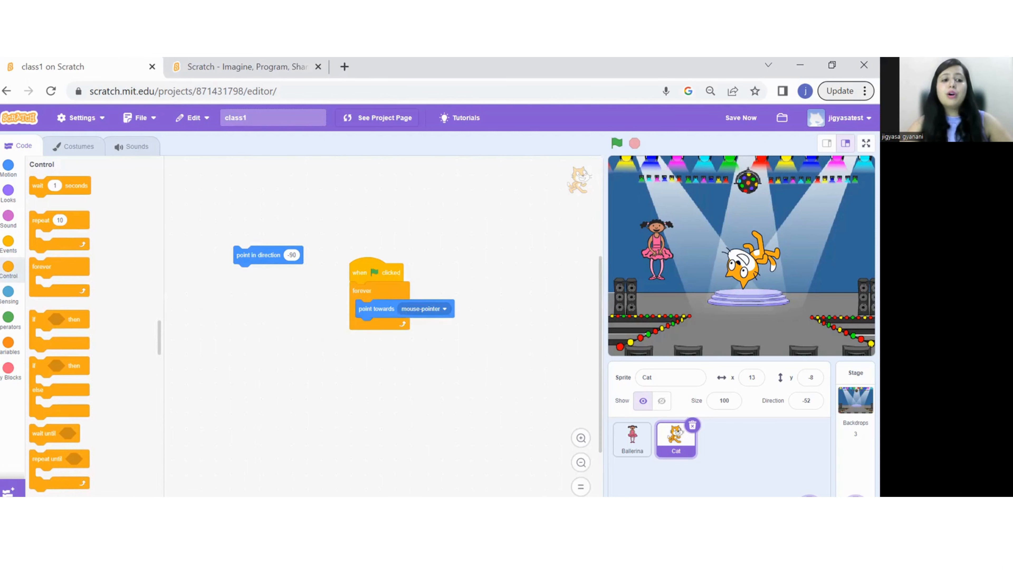
{"action": "left_click", "coordinate": [8, 165]}
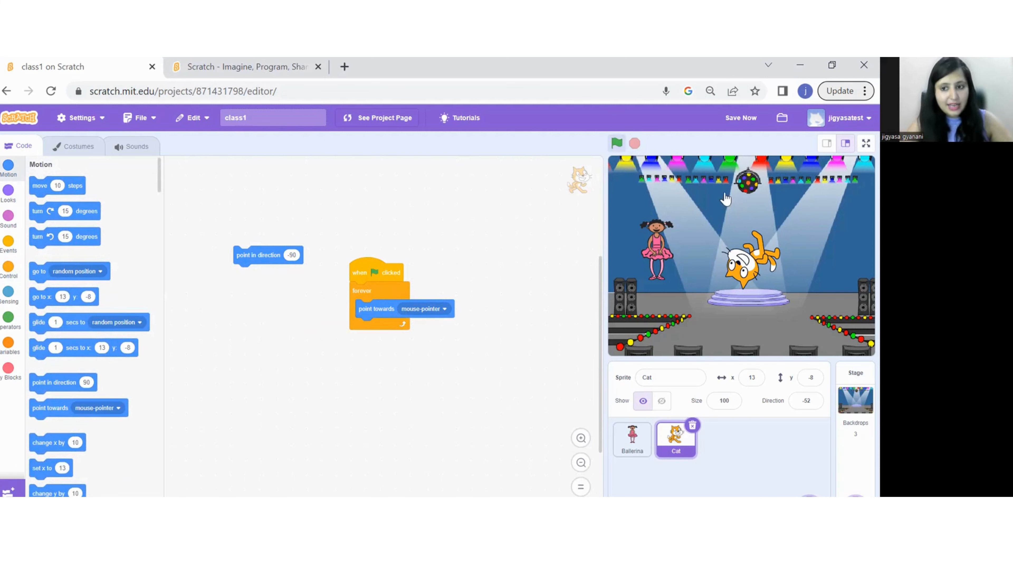
{"action": "left_click", "coordinate": [616, 143]}
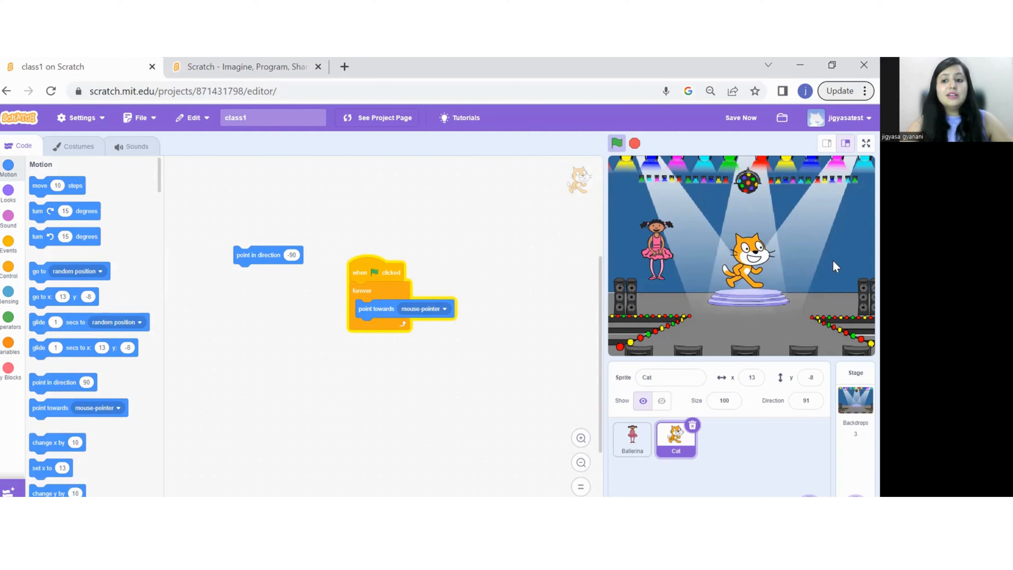
{"action": "left_click", "coordinate": [636, 148]}
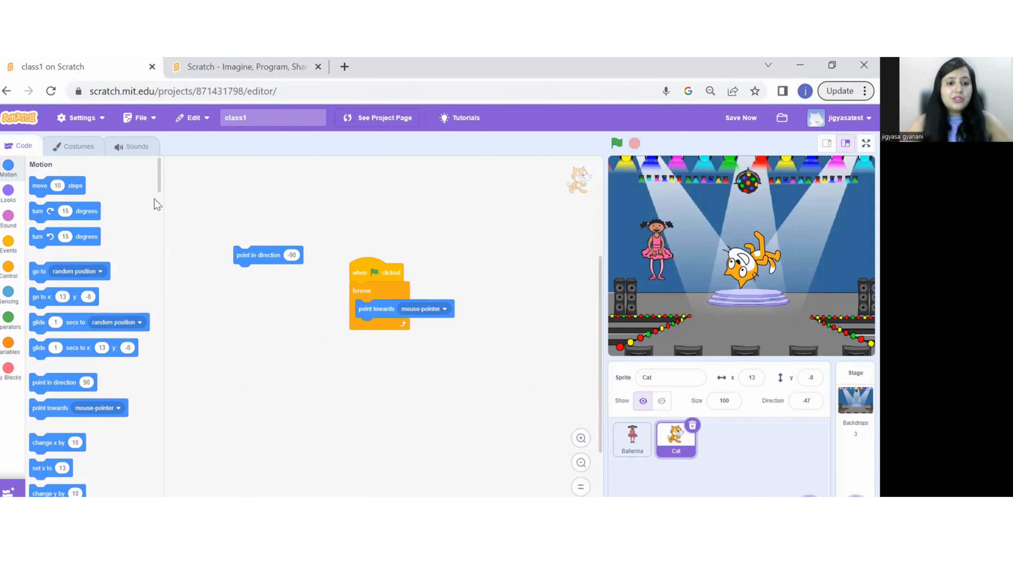
Step: Replace the forever loop under the Cat's flag hat with change x by 10
{"action": "left_click_drag", "start_coordinate": [159, 190], "coordinate": [159, 214]}
{"action": "left_click_drag", "start_coordinate": [49, 193], "coordinate": [274, 411]}
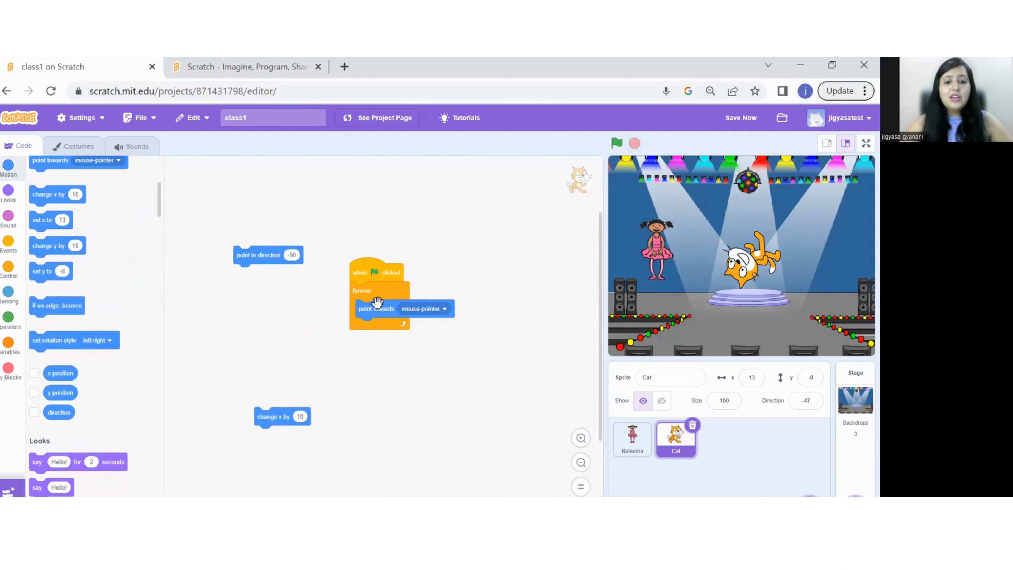
{"action": "left_click_drag", "start_coordinate": [380, 305], "coordinate": [435, 193]}
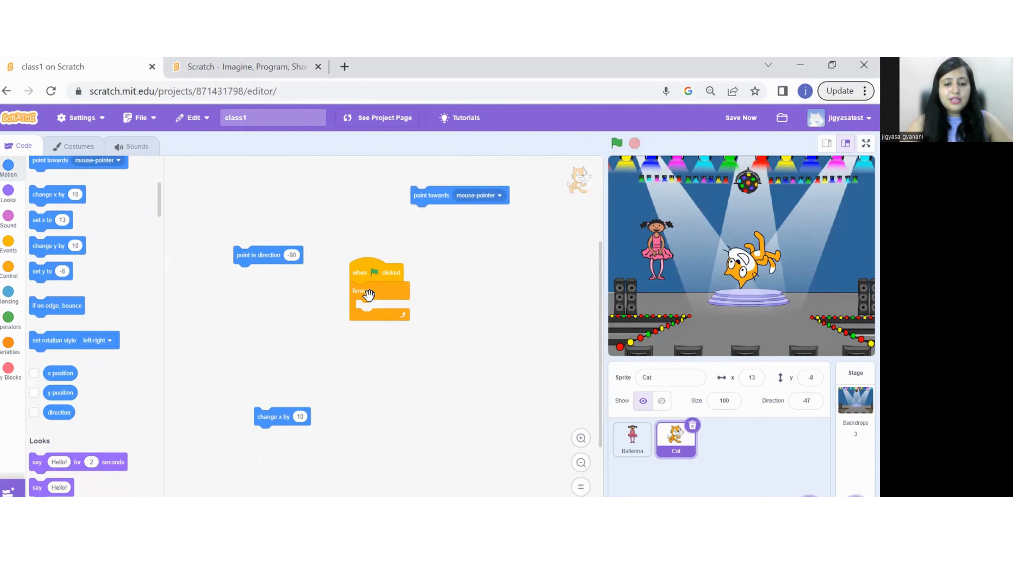
{"action": "left_click_drag", "start_coordinate": [365, 292], "coordinate": [207, 309]}
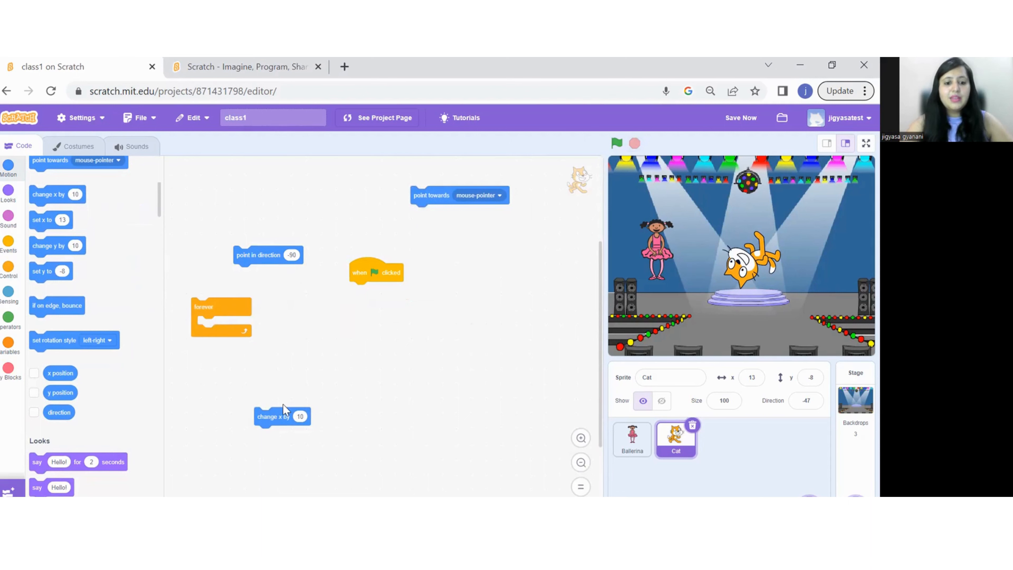
{"action": "left_click_drag", "start_coordinate": [279, 417], "coordinate": [378, 290]}
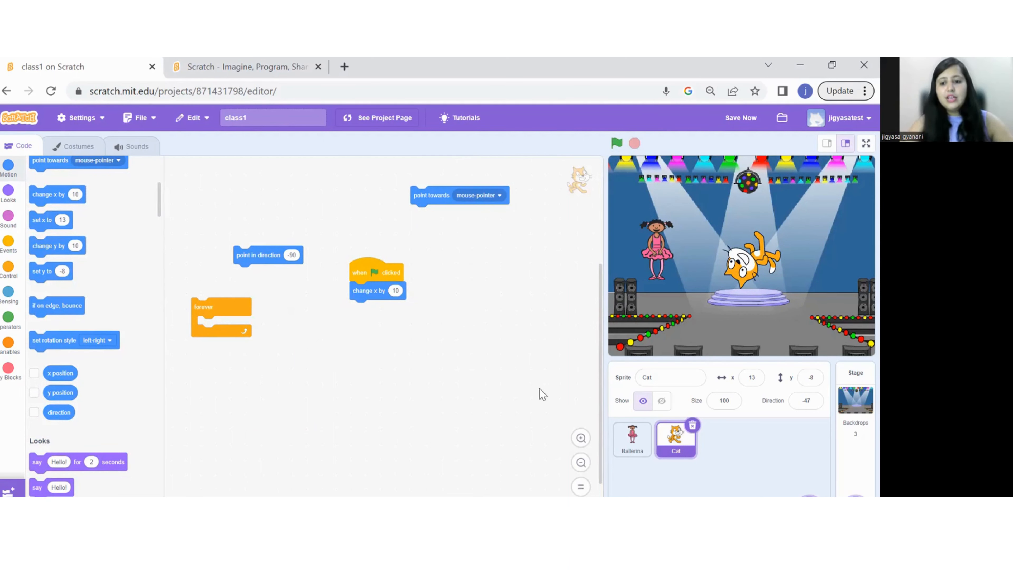
Step: Set the Cat's direction to 90 and run the script repeatedly until x reaches 93
{"action": "left_click", "coordinate": [806, 404]}
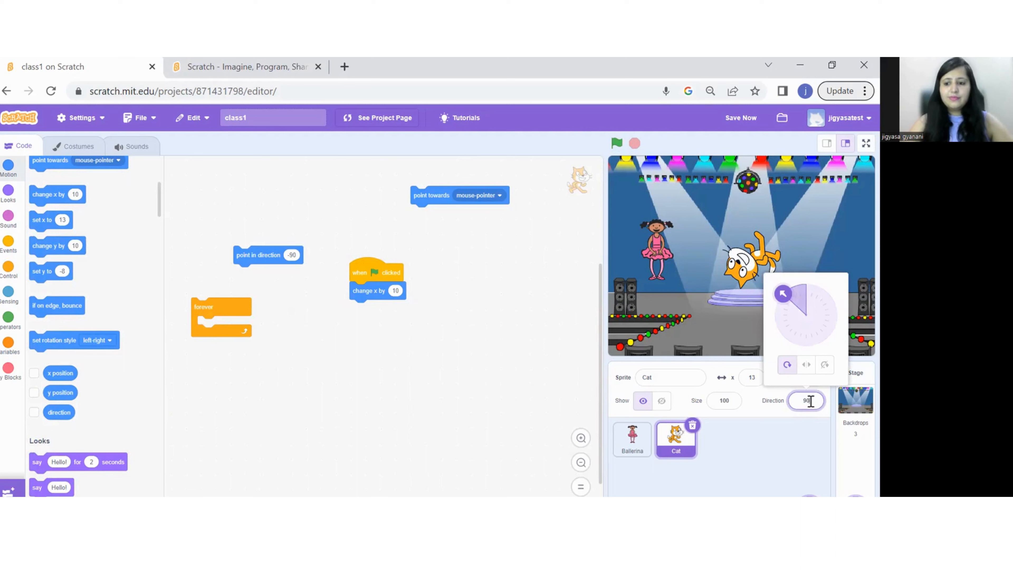
{"action": "type", "text": "90"}
{"action": "left_click", "coordinate": [780, 448]}
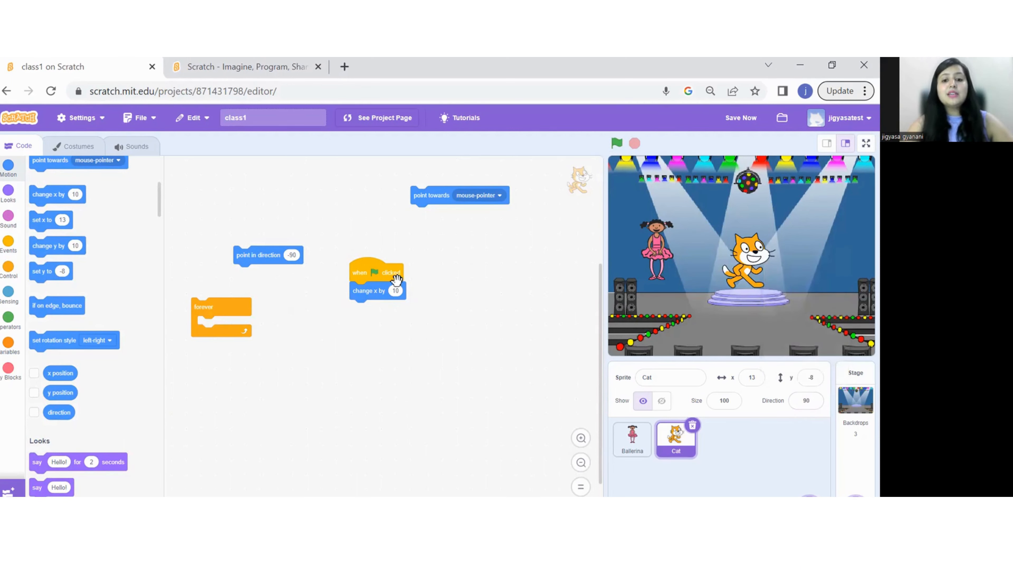
{"action": "left_click", "coordinate": [618, 142]}
{"action": "left_click", "coordinate": [619, 142]}
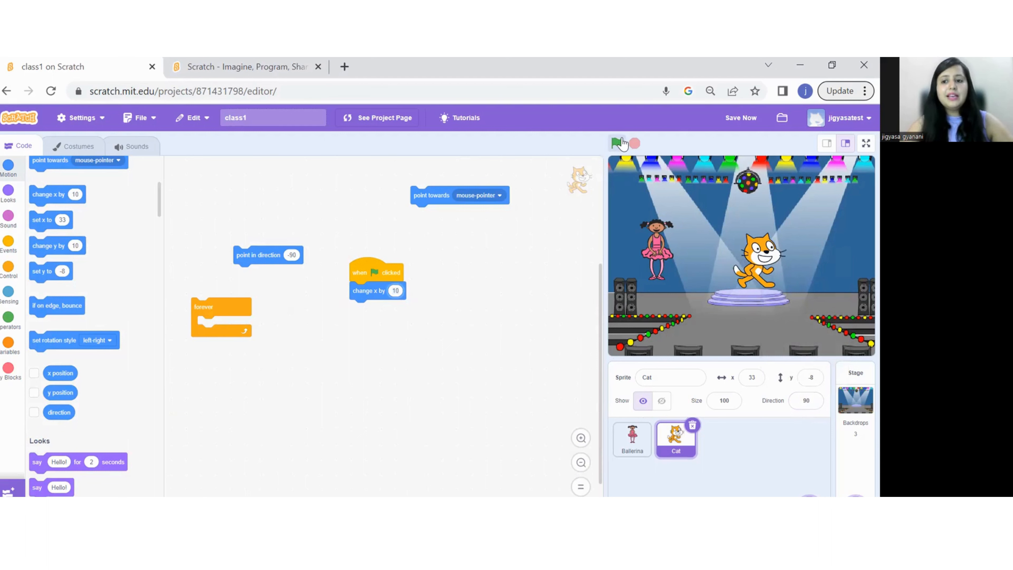
{"action": "left_click", "coordinate": [619, 142]}
{"action": "left_click", "coordinate": [618, 142]}
{"action": "left_click", "coordinate": [618, 142]}
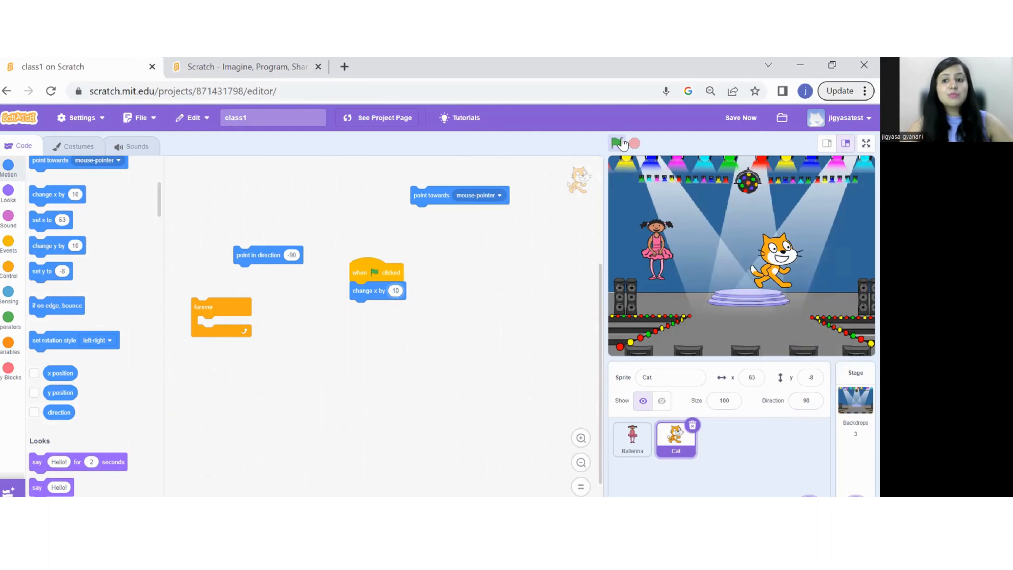
{"action": "left_click", "coordinate": [618, 142]}
{"action": "left_click", "coordinate": [618, 143]}
{"action": "left_click", "coordinate": [619, 142]}
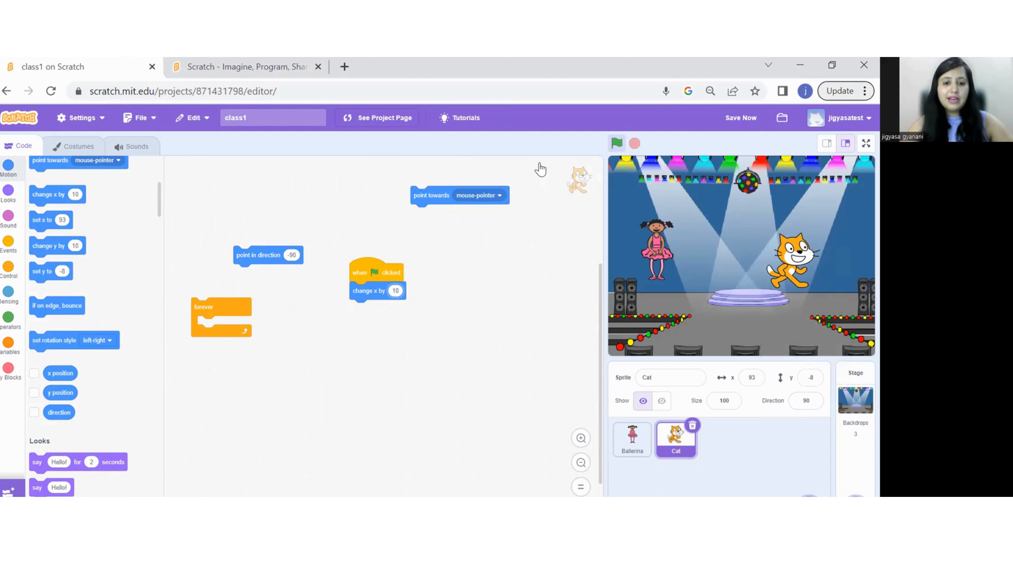
Step: Swap change x by 10 for change y by 10 and run it five times to raise the Cat
{"action": "left_click_drag", "start_coordinate": [47, 247], "coordinate": [371, 354]}
{"action": "left_click_drag", "start_coordinate": [377, 292], "coordinate": [295, 401]}
{"action": "left_click_drag", "start_coordinate": [375, 355], "coordinate": [379, 304]}
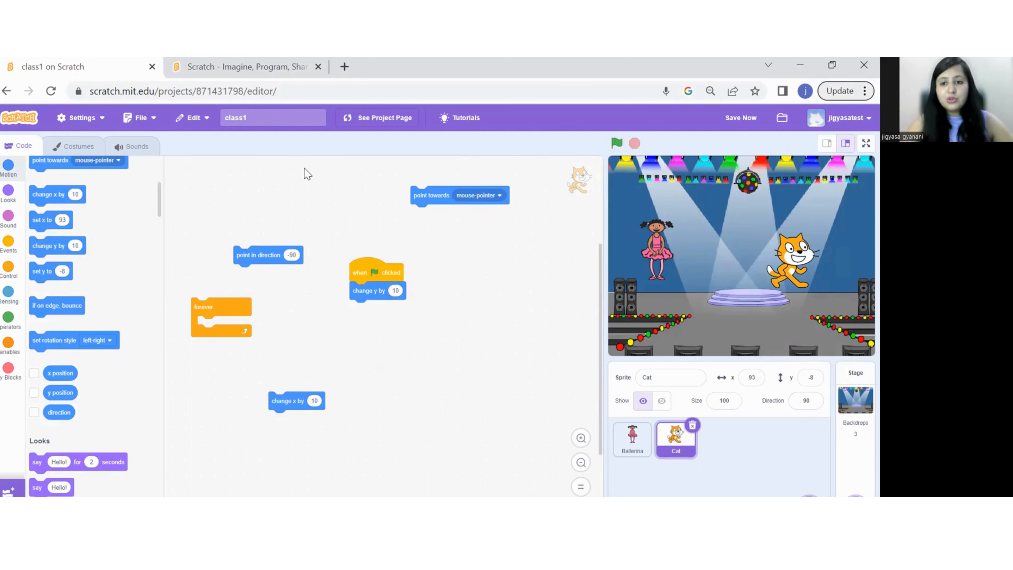
{"action": "left_click", "coordinate": [616, 144]}
{"action": "left_click", "coordinate": [617, 145]}
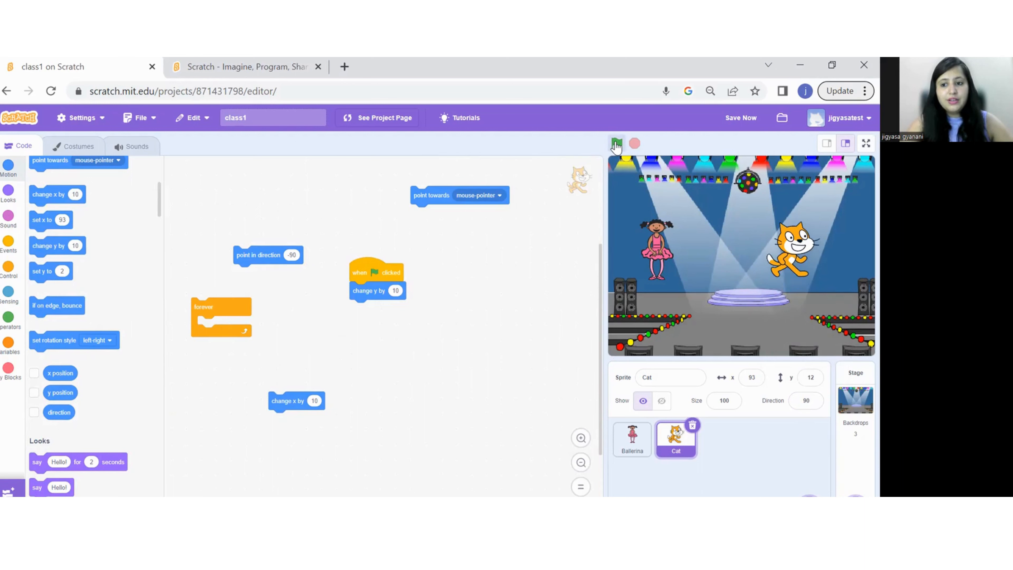
{"action": "left_click", "coordinate": [616, 145]}
{"action": "left_click", "coordinate": [616, 145]}
{"action": "left_click", "coordinate": [616, 144]}
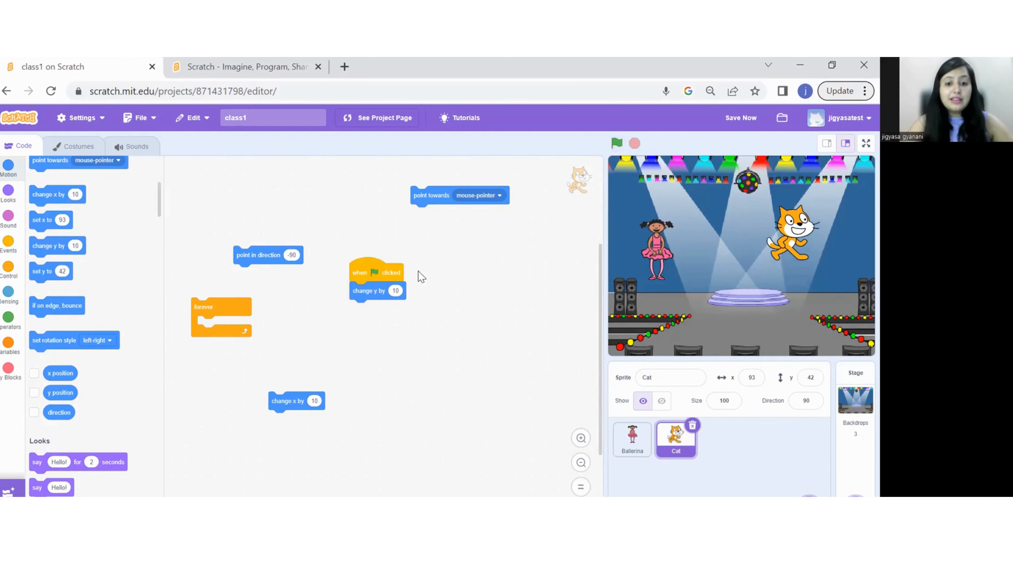
Step: Change the y amount to -10 and run it three times to lower the Cat to y 2
{"action": "left_click", "coordinate": [395, 290]}
{"action": "type", "text": "-10"}
{"action": "left_click", "coordinate": [614, 147]}
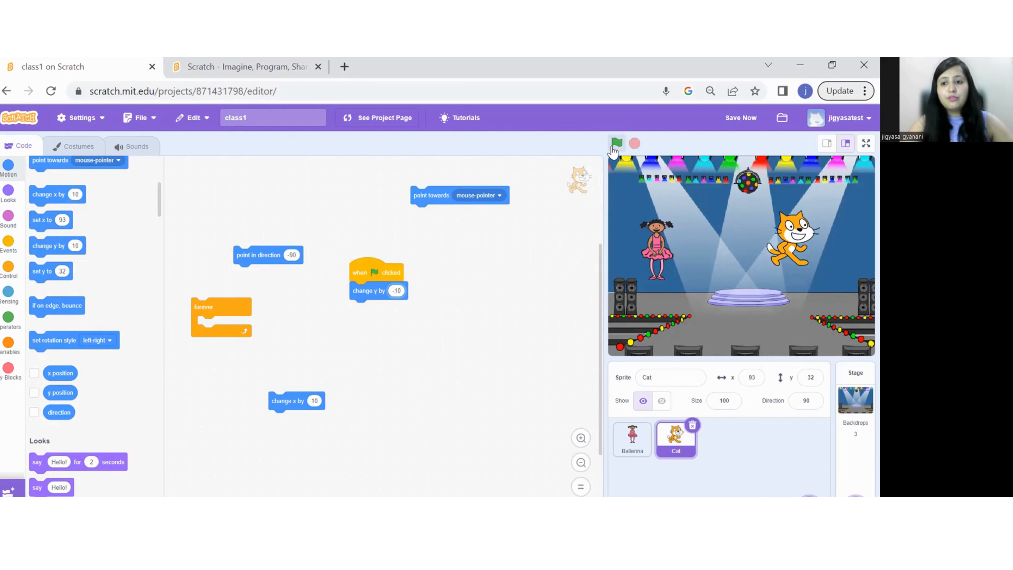
{"action": "left_click", "coordinate": [616, 146]}
{"action": "left_click", "coordinate": [616, 145]}
{"action": "left_click", "coordinate": [615, 146]}
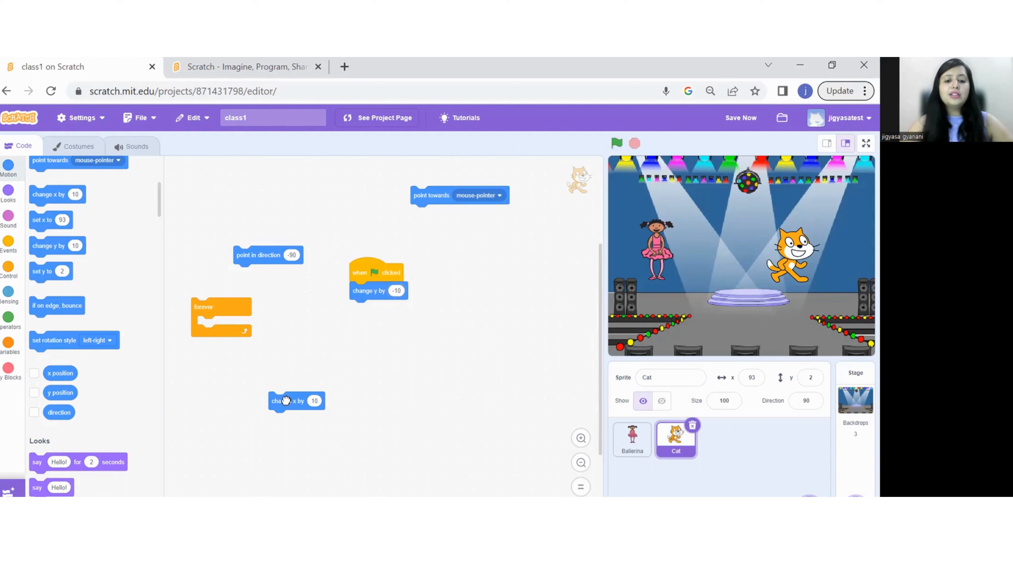
{"action": "left_click_drag", "start_coordinate": [279, 399], "coordinate": [317, 395]}
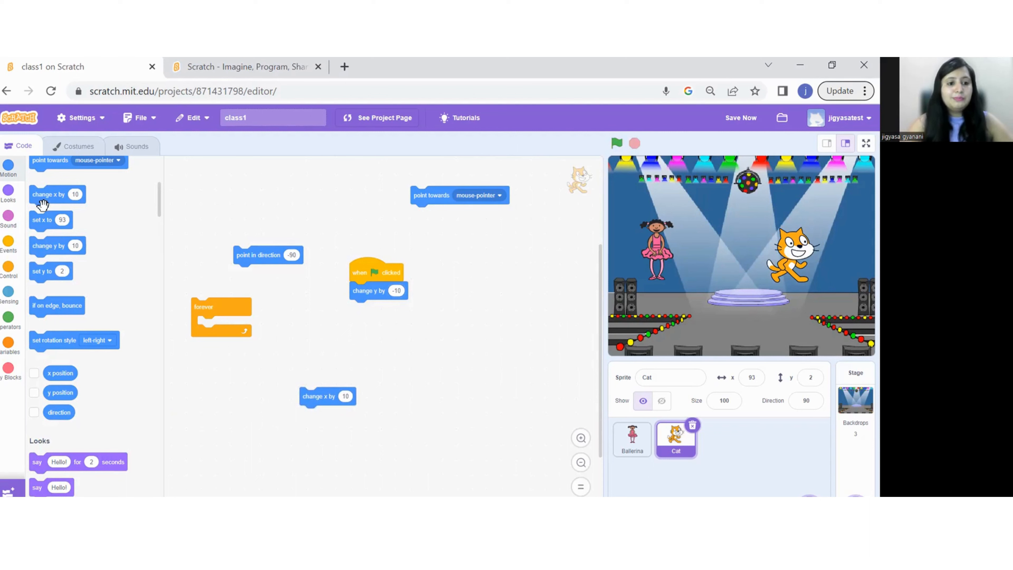
{"action": "left_click_drag", "start_coordinate": [42, 219], "coordinate": [444, 258]}
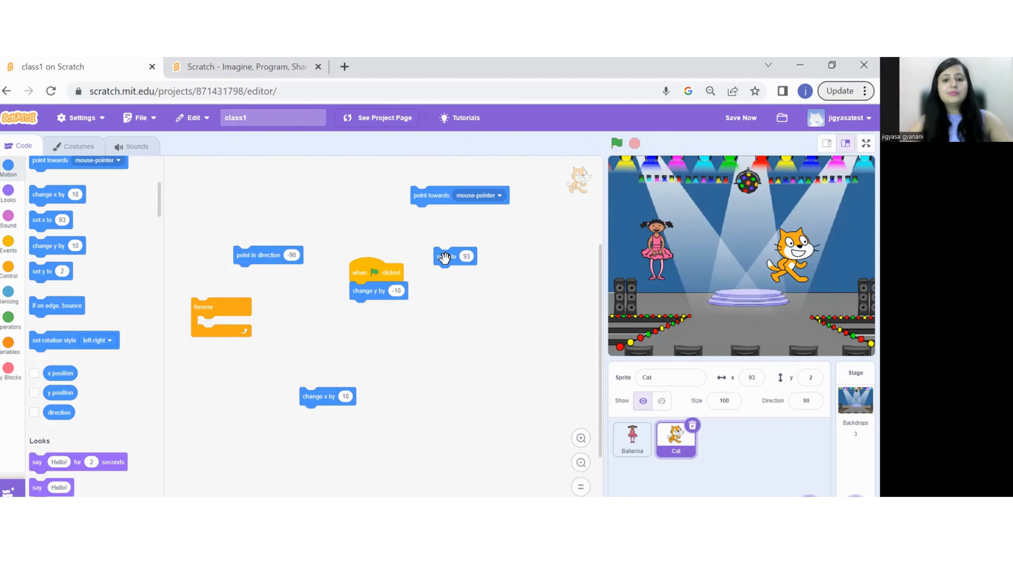
Step: Put set x to 200 under the flag hat, run it, then detach it again
{"action": "left_click_drag", "start_coordinate": [361, 291], "coordinate": [426, 393]}
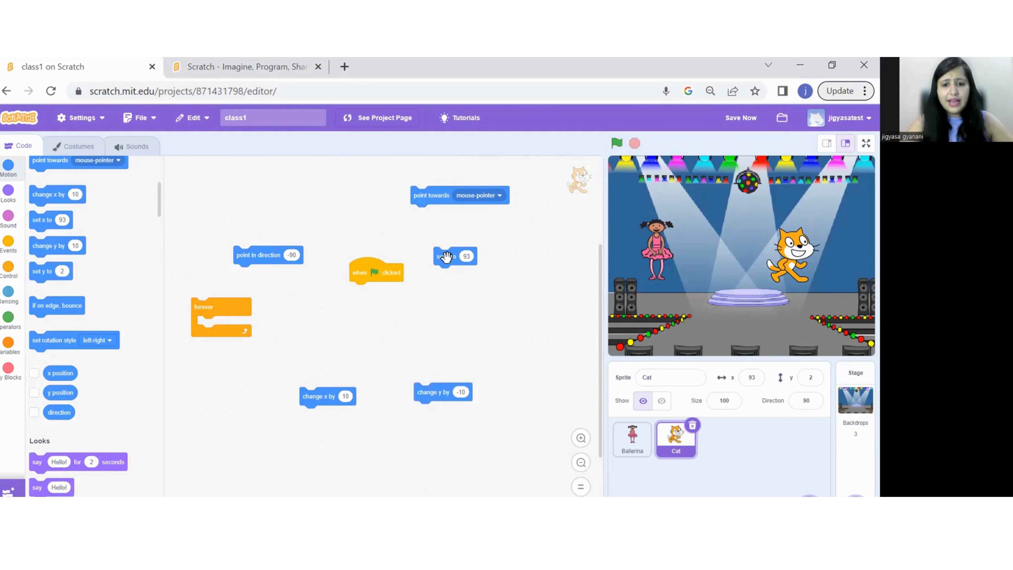
{"action": "left_click_drag", "start_coordinate": [446, 257], "coordinate": [381, 293]}
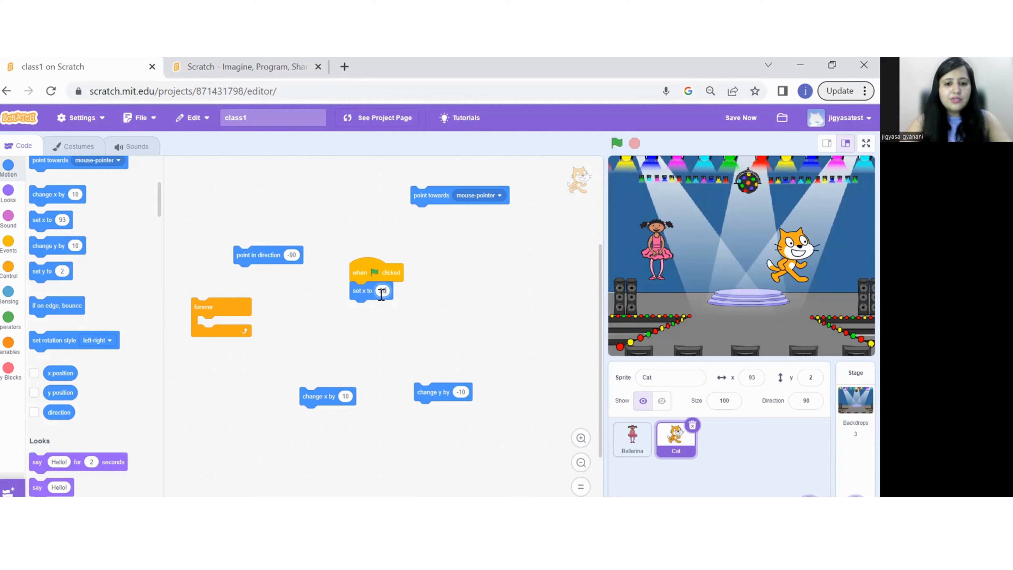
{"action": "type", "text": "00"}
{"action": "left_click", "coordinate": [619, 144]}
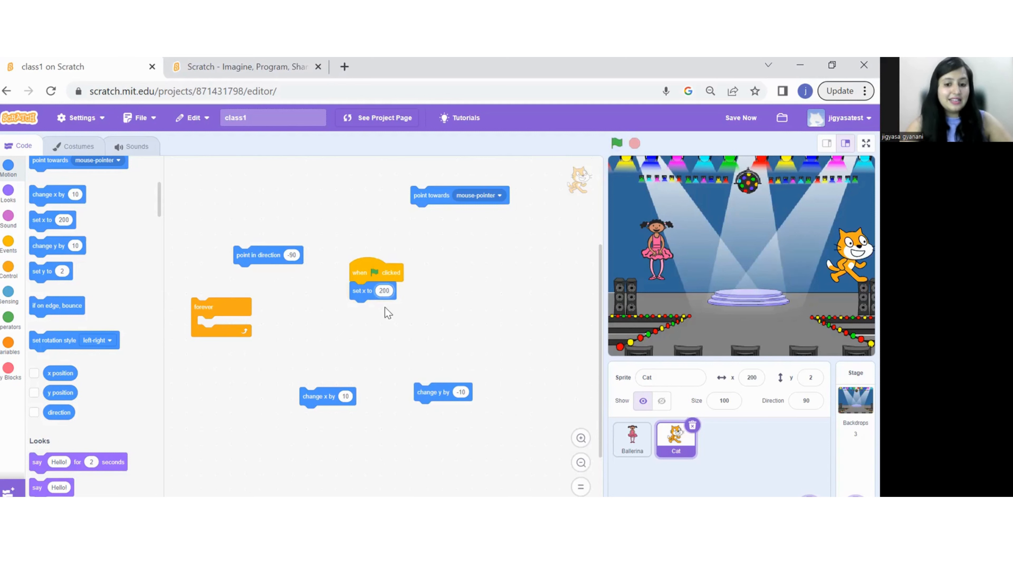
{"action": "left_click_drag", "start_coordinate": [371, 290], "coordinate": [473, 318]}
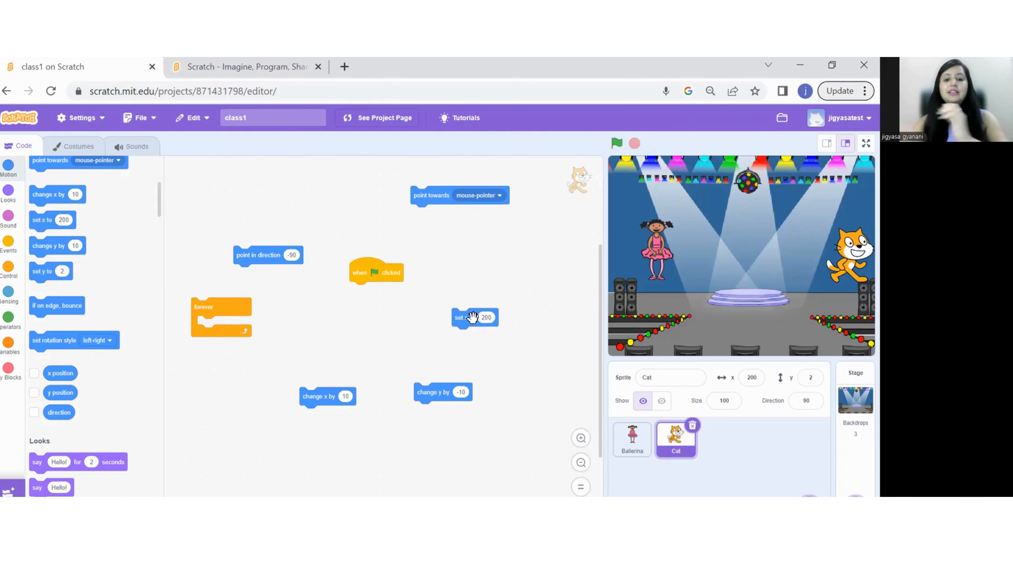
Step: Delete the loose set x, change y and point-in-direction blocks, then run 'if on edge, bounce' under the flag
{"action": "left_click_drag", "start_coordinate": [330, 397], "coordinate": [60, 261]}
{"action": "left_click_drag", "start_coordinate": [459, 321], "coordinate": [101, 256]}
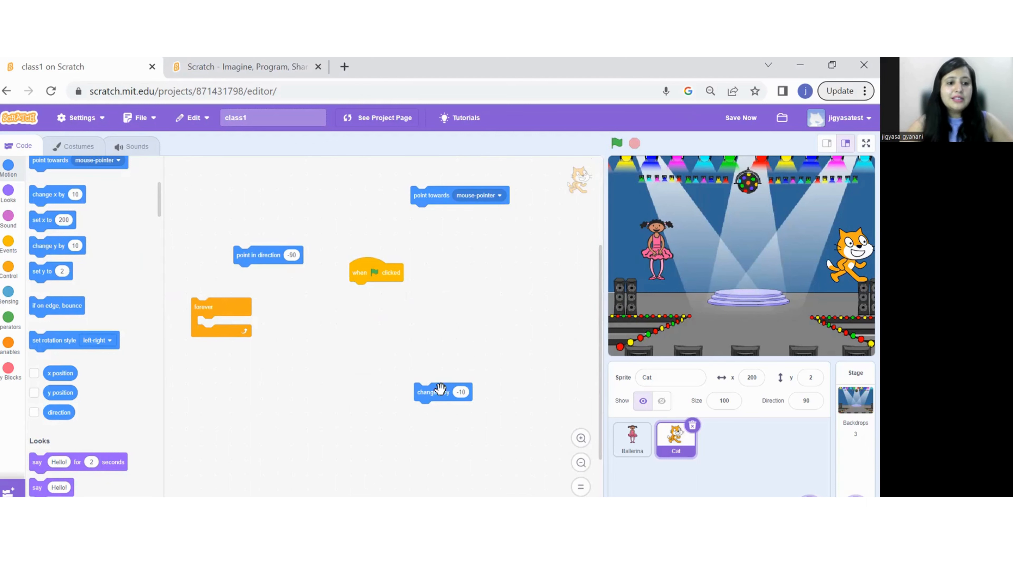
{"action": "left_click_drag", "start_coordinate": [442, 401], "coordinate": [102, 242]}
{"action": "left_click_drag", "start_coordinate": [247, 251], "coordinate": [48, 235]}
{"action": "left_click_drag", "start_coordinate": [58, 304], "coordinate": [377, 293]}
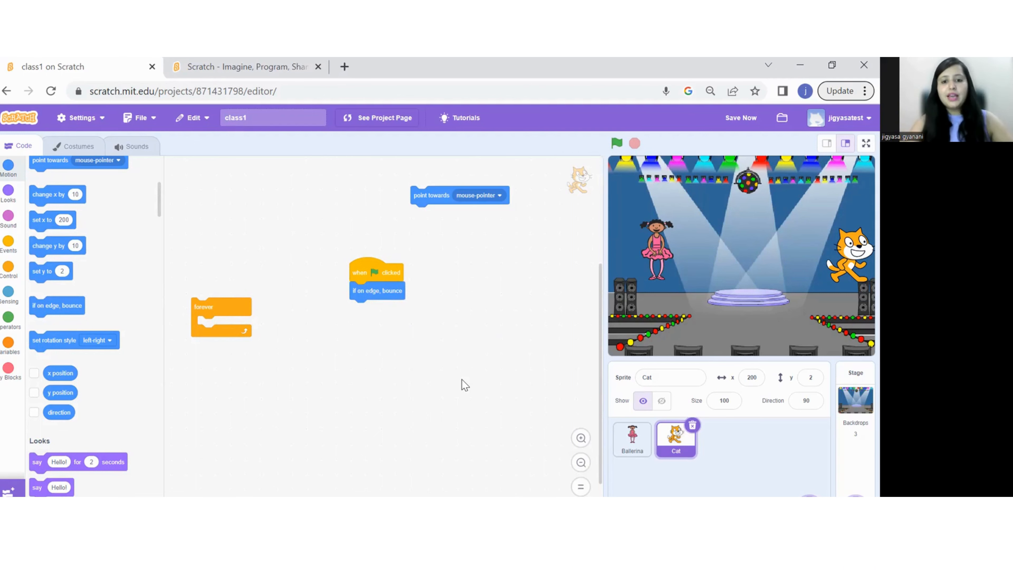
{"action": "left_click", "coordinate": [616, 143]}
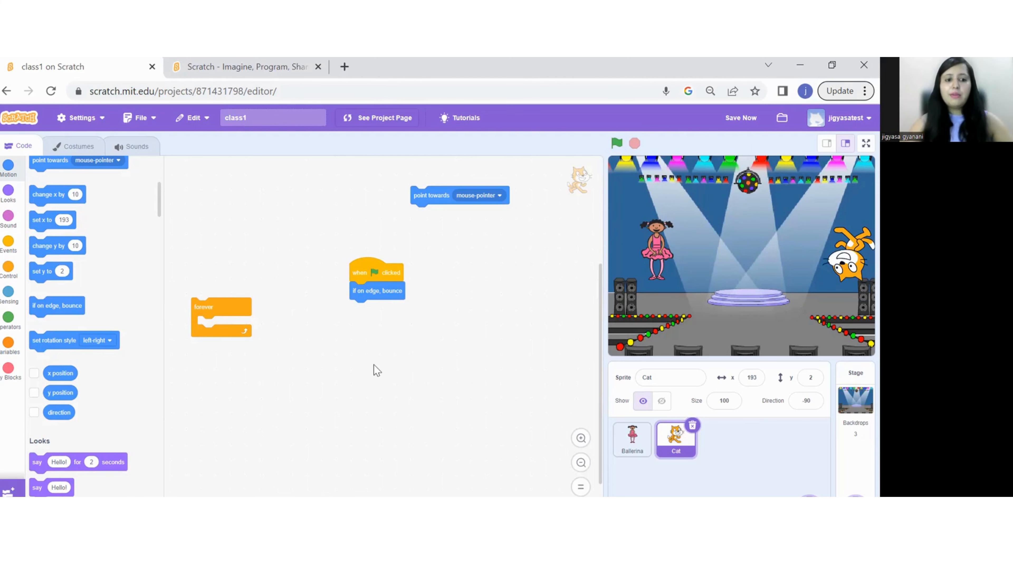
Step: Add 'set rotation style left-right' to the flag script and run it so the Cat stands upright
{"action": "left_click_drag", "start_coordinate": [66, 340], "coordinate": [384, 310]}
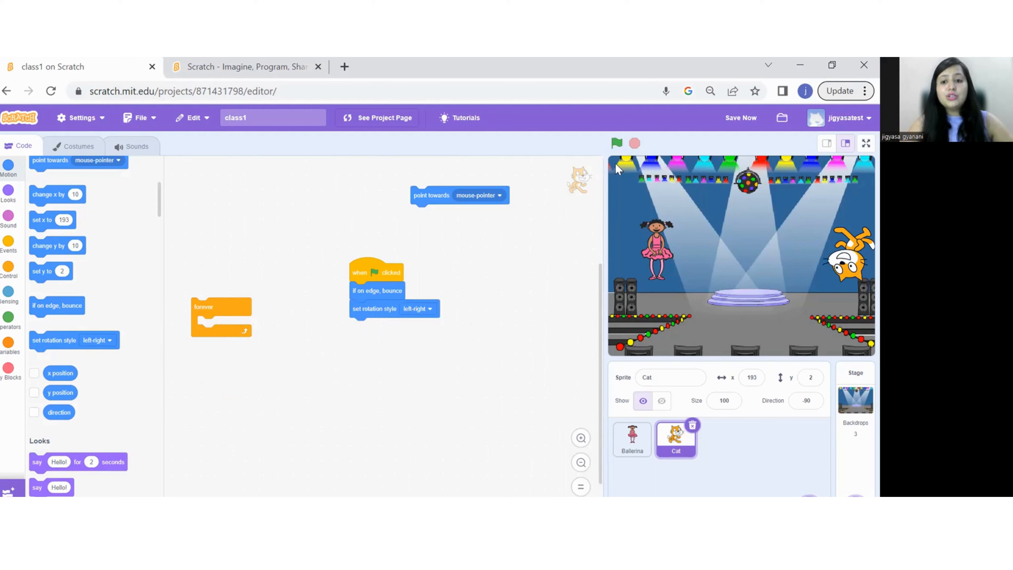
{"action": "left_click", "coordinate": [415, 310]}
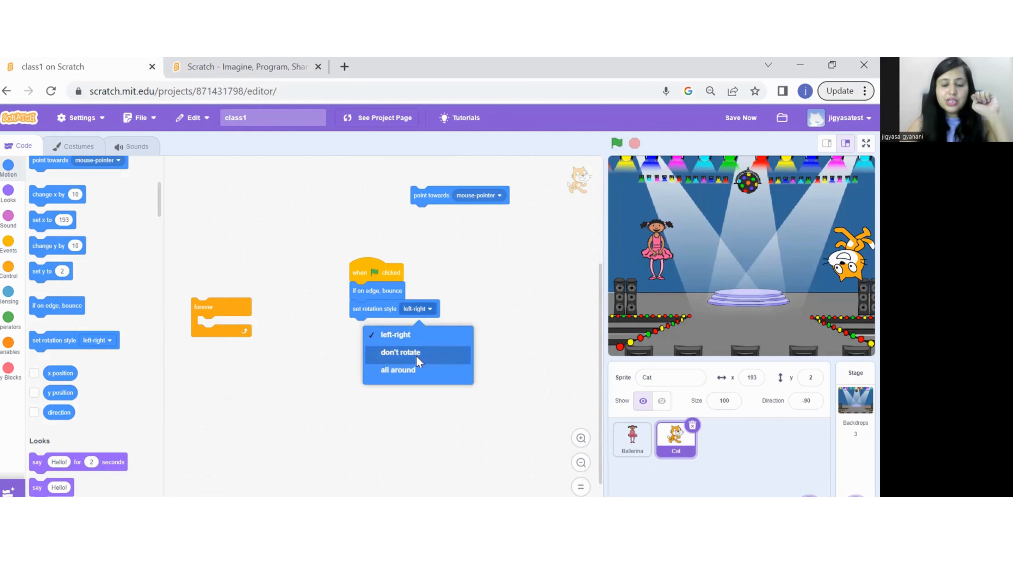
{"action": "left_click", "coordinate": [429, 334]}
{"action": "left_click", "coordinate": [616, 145]}
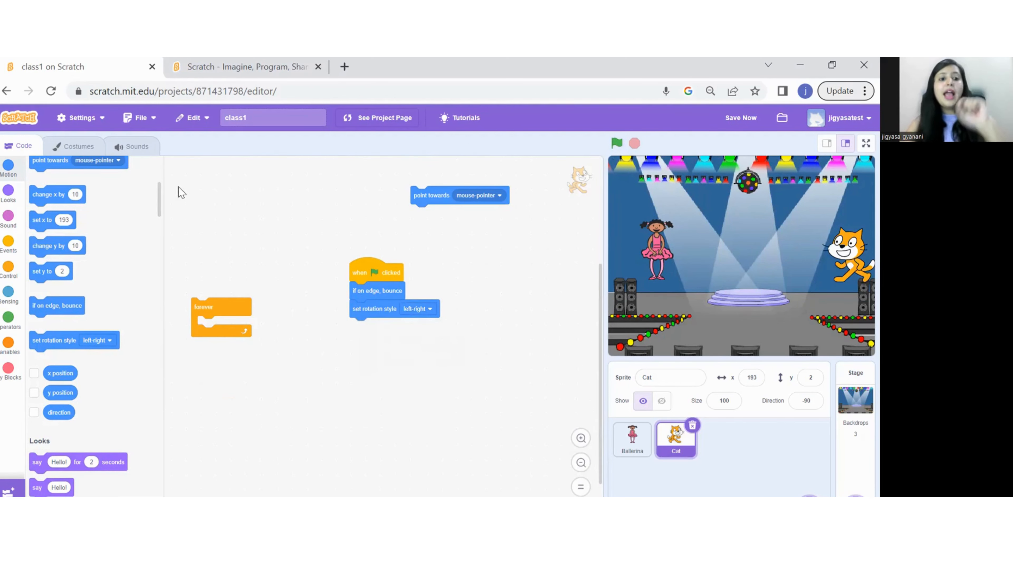
Step: Insert 'move 10 steps' under the hat, move the Cat lower-left, and wrap the blocks in a forever loop
{"action": "left_click", "coordinate": [10, 176]}
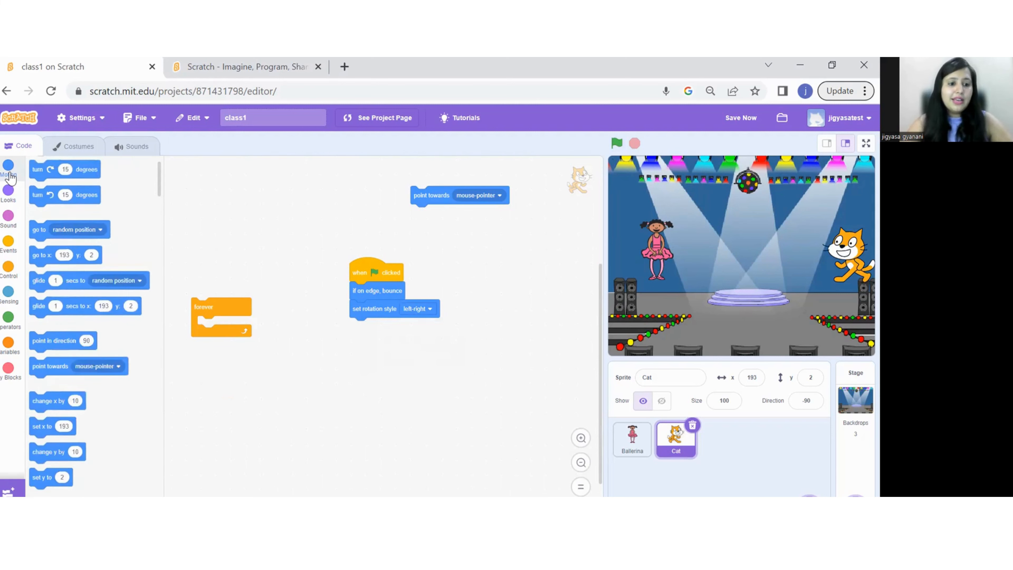
{"action": "left_click_drag", "start_coordinate": [48, 187], "coordinate": [339, 281]}
{"action": "left_click_drag", "start_coordinate": [861, 271], "coordinate": [762, 341]}
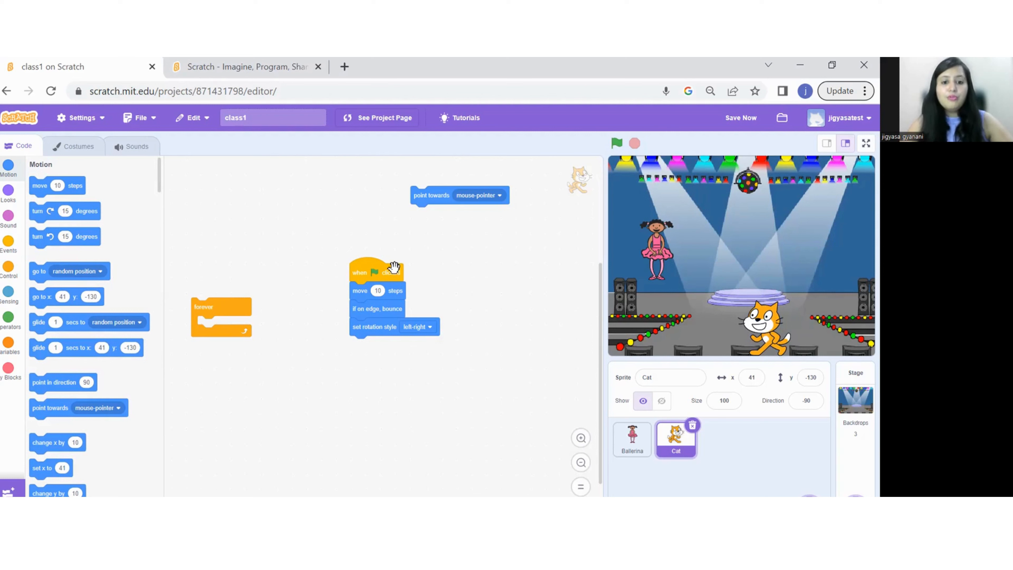
{"action": "left_click_drag", "start_coordinate": [768, 319], "coordinate": [630, 315]}
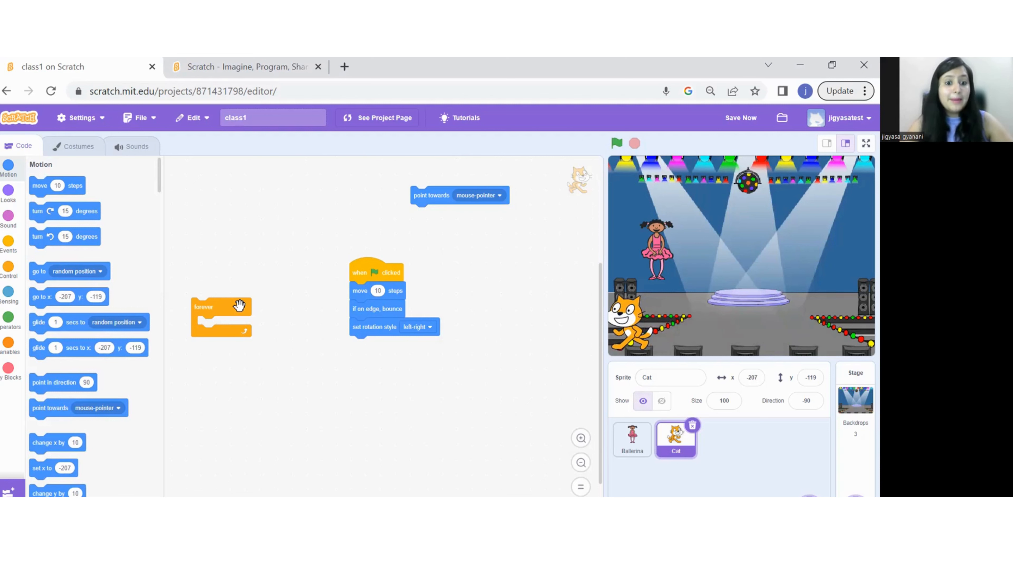
{"action": "left_click_drag", "start_coordinate": [248, 306], "coordinate": [389, 281]}
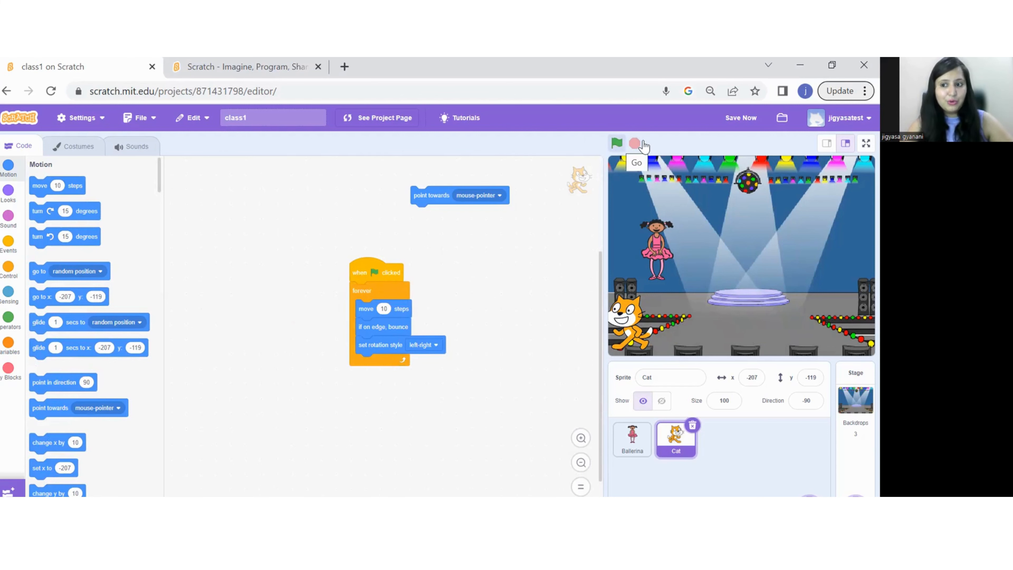
{"action": "left_click", "coordinate": [865, 143]}
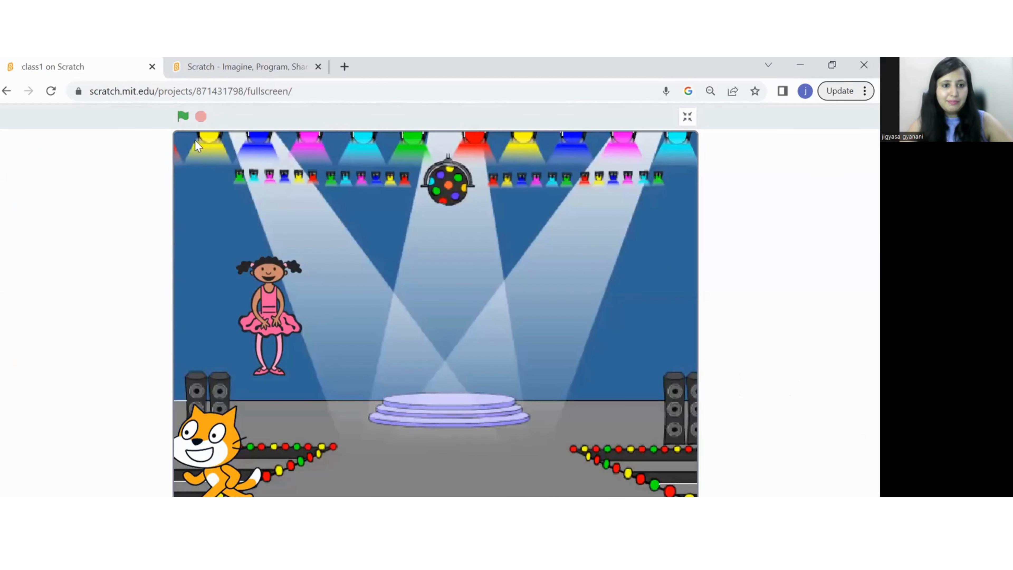
{"action": "left_click", "coordinate": [186, 125]}
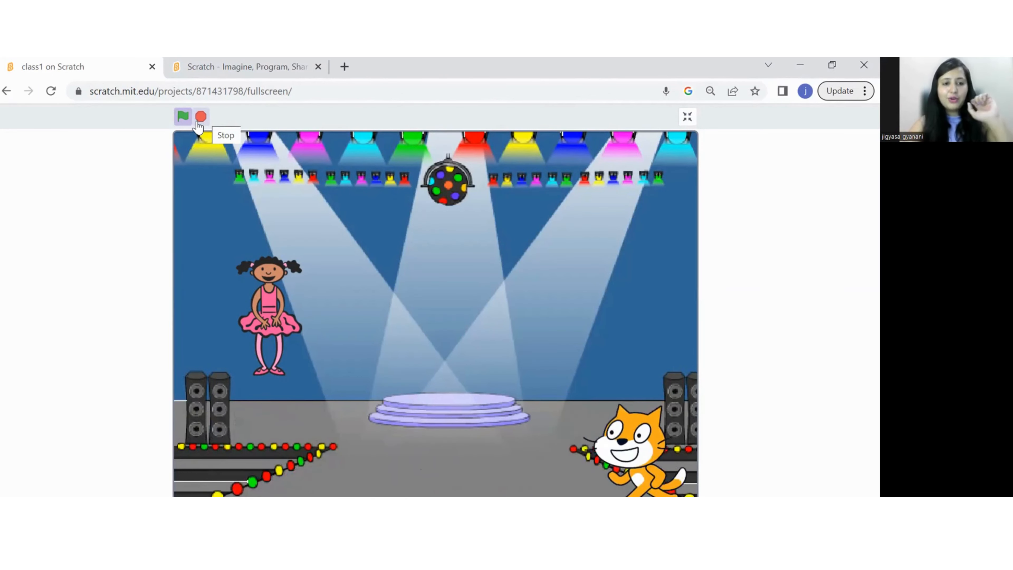
{"action": "left_click", "coordinate": [199, 124]}
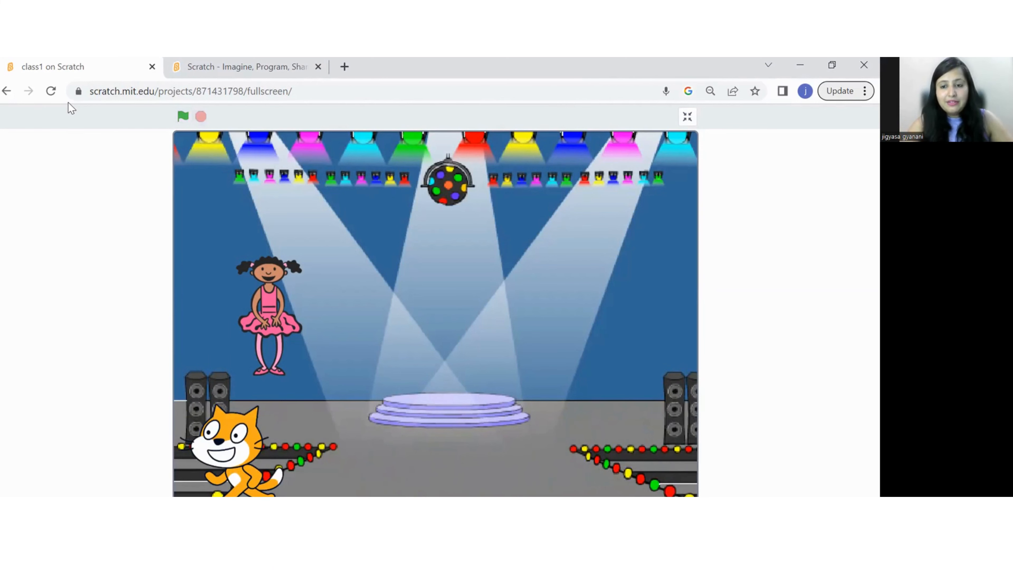
{"action": "left_click", "coordinate": [686, 116]}
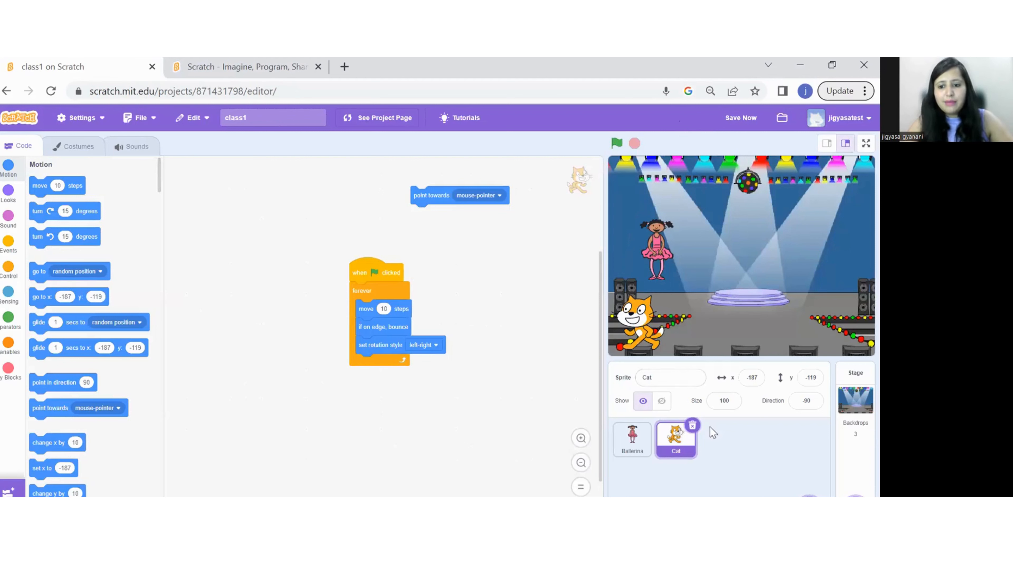
Step: Copy the flag script to Ballerina, delete the Cat, and discard the point in direction 0/90/180/-90 blocks and stray hat
{"action": "left_click_drag", "start_coordinate": [376, 270], "coordinate": [620, 447]}
{"action": "left_click", "coordinate": [693, 427]}
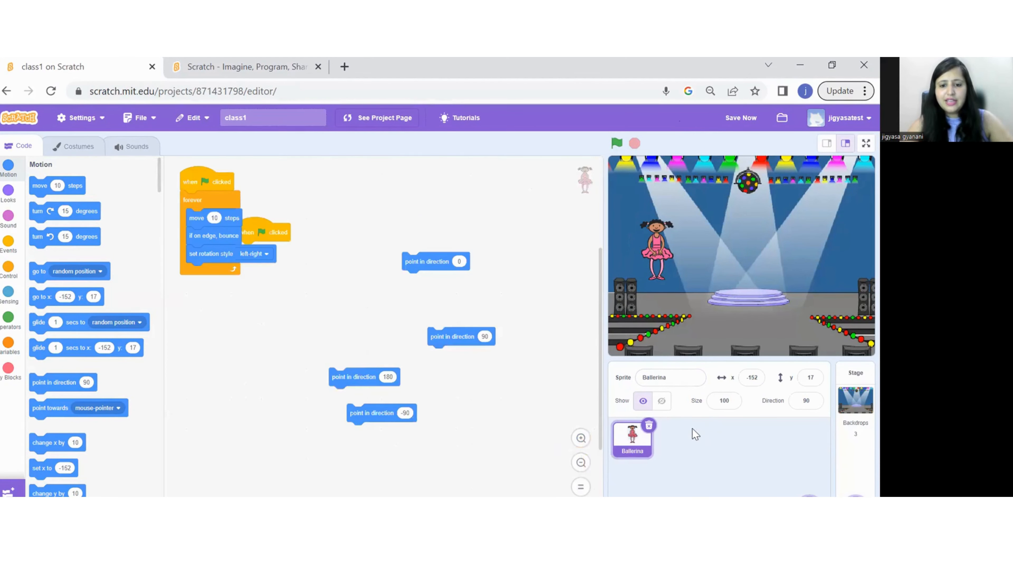
{"action": "left_click_drag", "start_coordinate": [437, 263], "coordinate": [169, 363]}
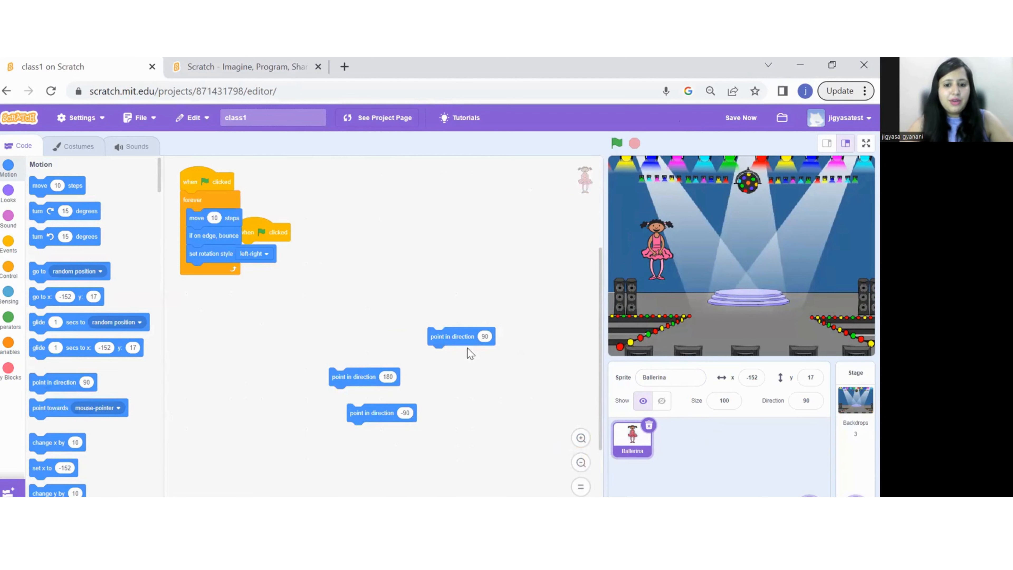
{"action": "left_click_drag", "start_coordinate": [466, 337], "coordinate": [116, 377]}
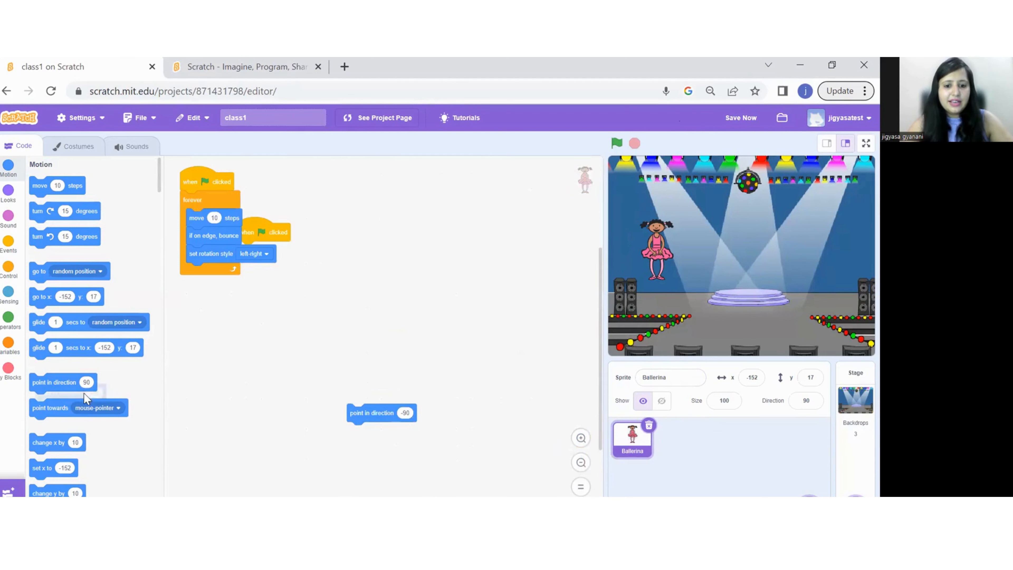
{"action": "left_click_drag", "start_coordinate": [353, 412], "coordinate": [104, 373]}
{"action": "left_click_drag", "start_coordinate": [189, 171], "coordinate": [435, 233]}
{"action": "left_click_drag", "start_coordinate": [295, 227], "coordinate": [117, 287]}
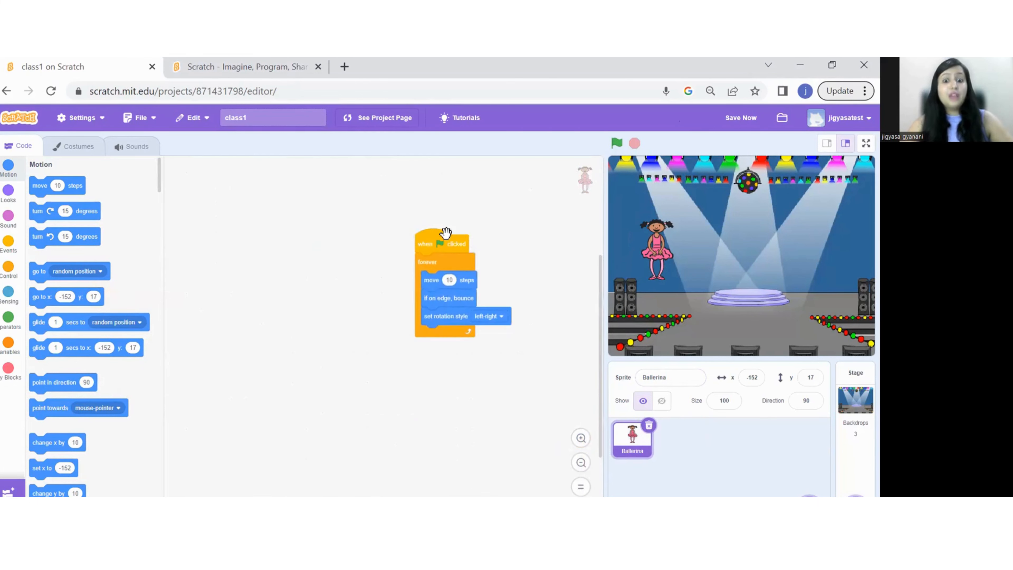
{"action": "left_click_drag", "start_coordinate": [441, 234], "coordinate": [265, 237]}
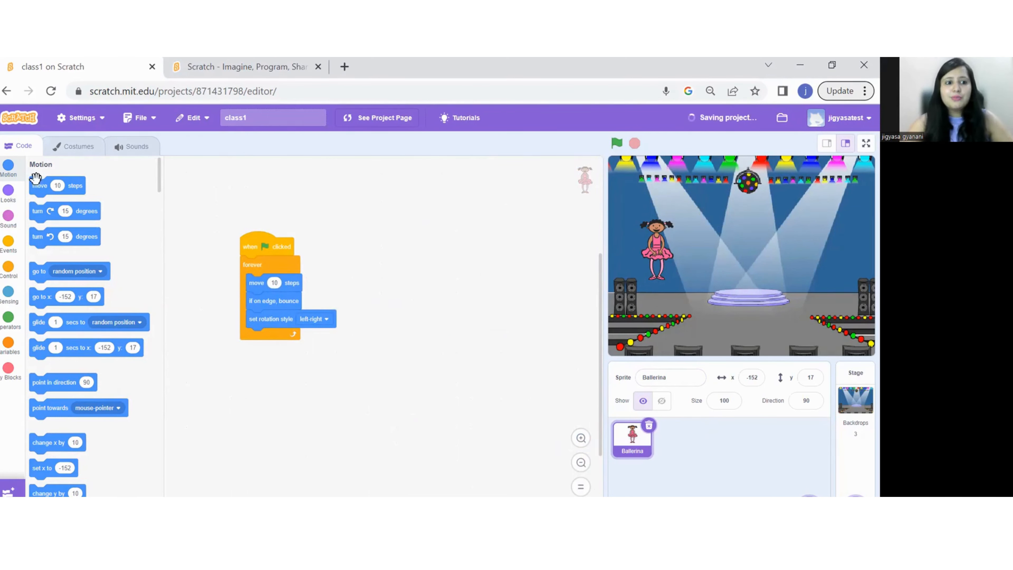
Step: Start a separate 'when flag clicked' script with next costume and run the project to test it
{"action": "left_click", "coordinate": [18, 201]}
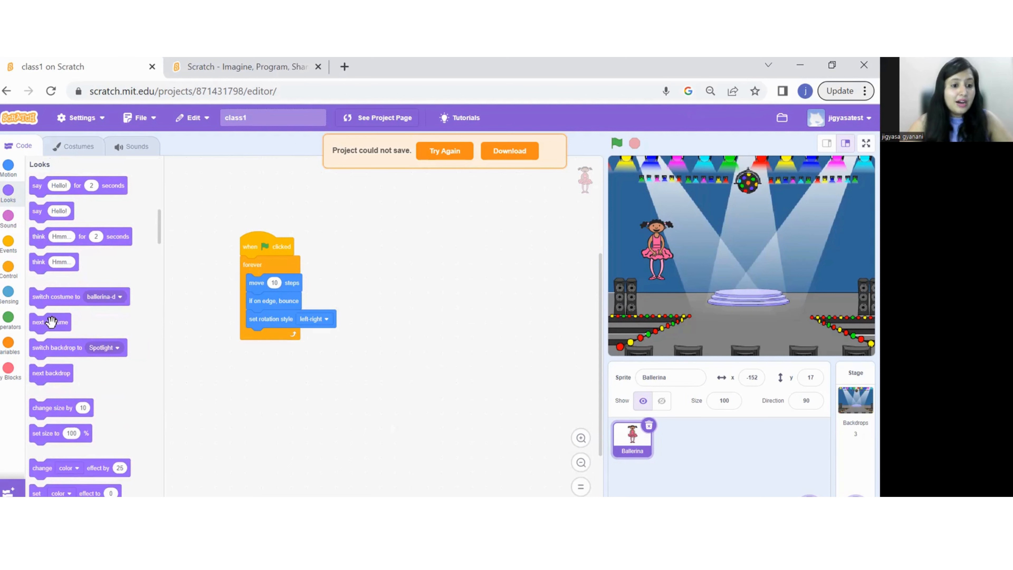
{"action": "left_click_drag", "start_coordinate": [234, 368], "coordinate": [266, 348]}
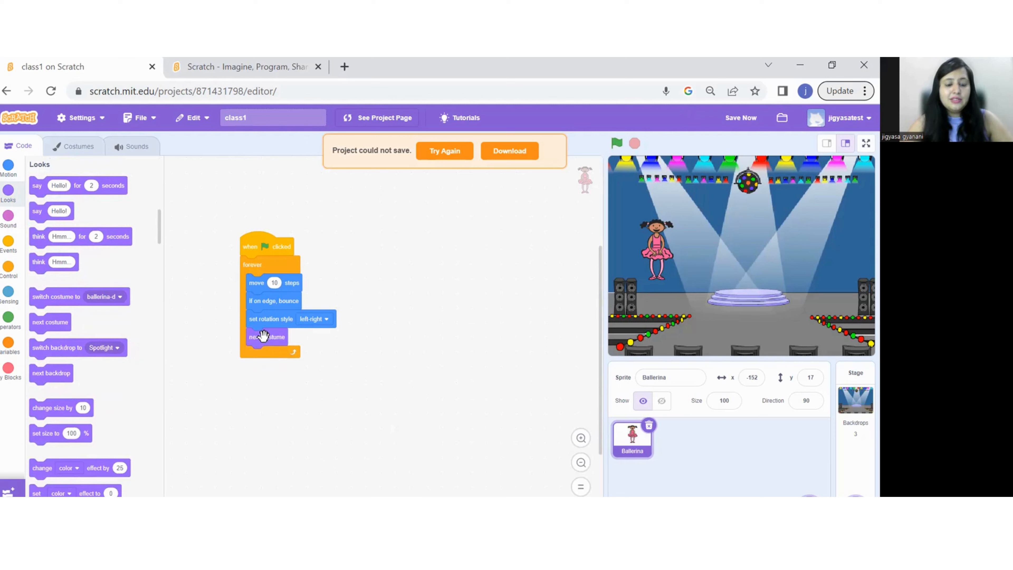
{"action": "left_click_drag", "start_coordinate": [264, 335], "coordinate": [437, 284]}
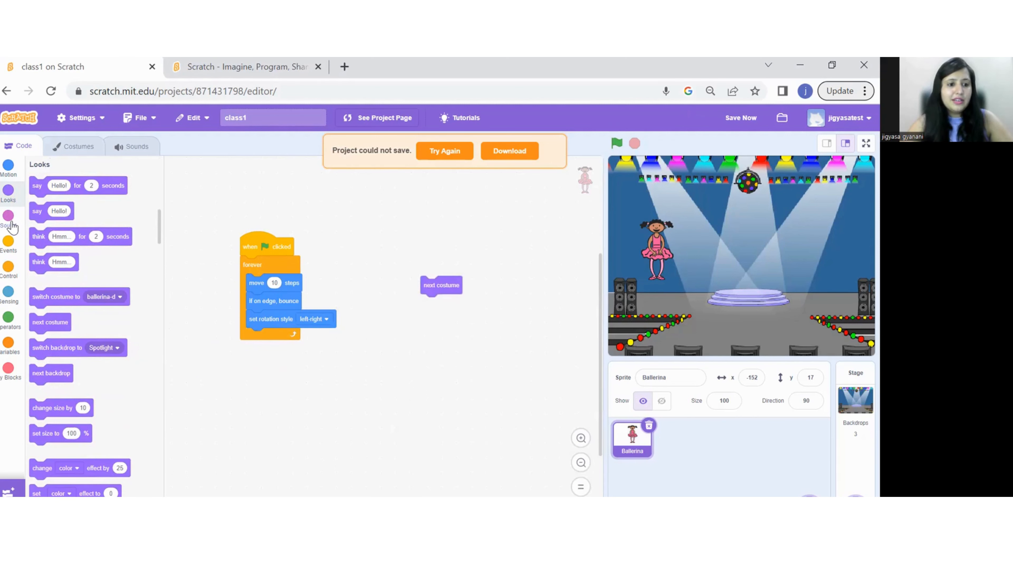
{"action": "left_click", "coordinate": [9, 247]}
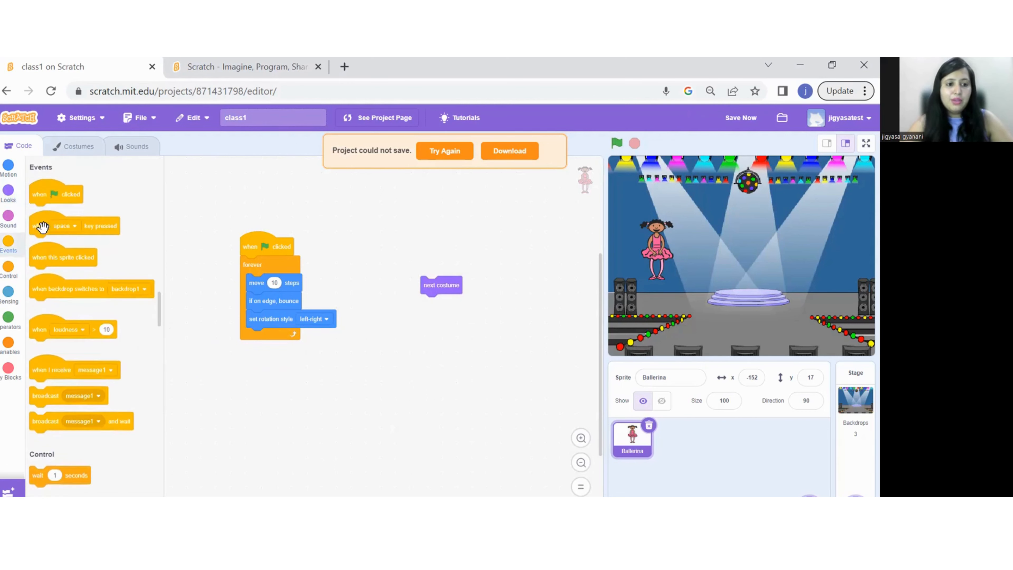
{"action": "left_click_drag", "start_coordinate": [60, 196], "coordinate": [454, 263]}
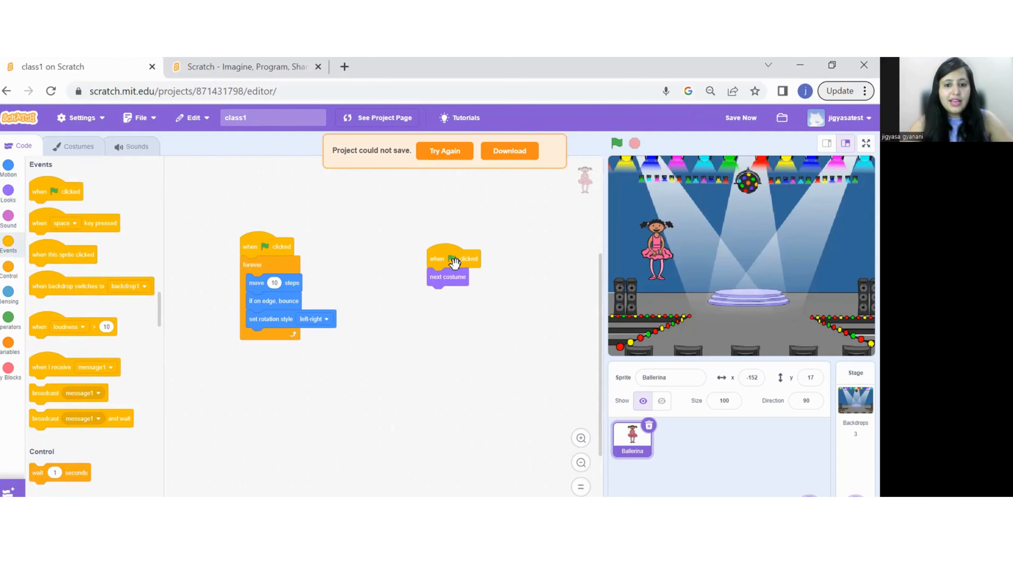
{"action": "left_click", "coordinate": [617, 143]}
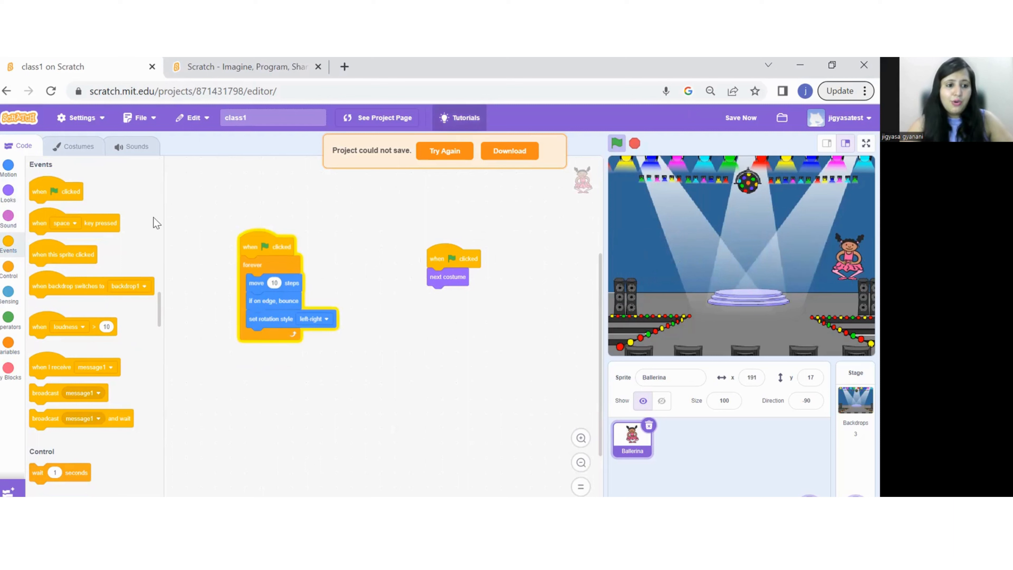
Step: Loop 'wait 0.4 seconds' and next costume forever so the ballerina dances
{"action": "left_click", "coordinate": [9, 266]}
{"action": "left_click_drag", "start_coordinate": [49, 186], "coordinate": [449, 276]}
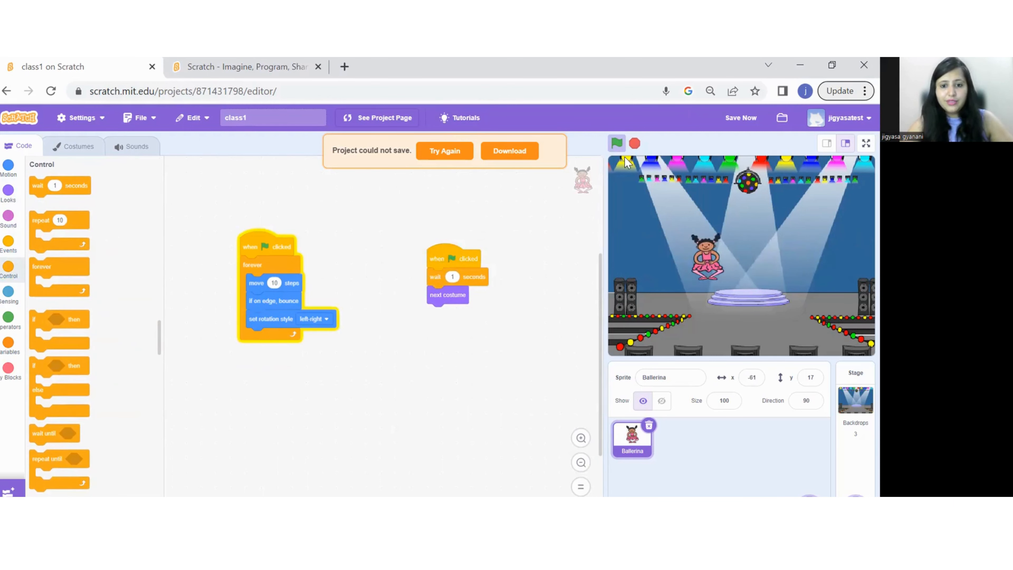
{"action": "left_click_drag", "start_coordinate": [40, 263], "coordinate": [428, 265]}
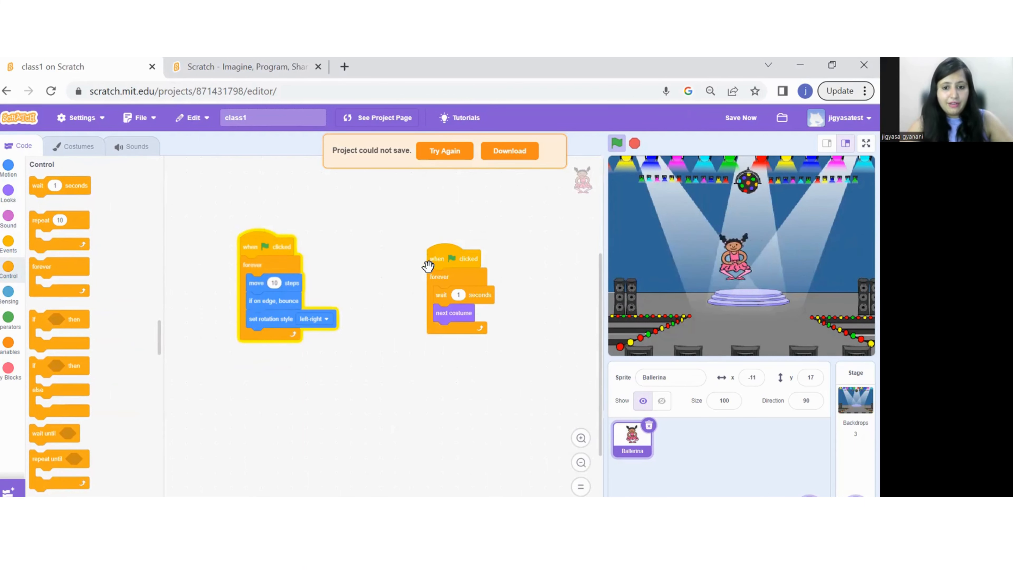
{"action": "left_click", "coordinate": [635, 144]}
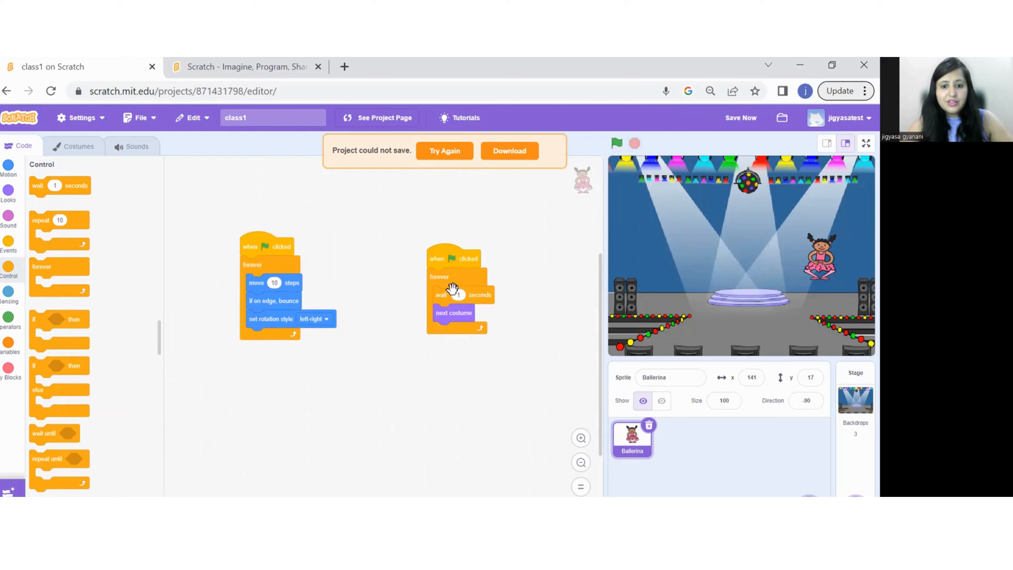
{"action": "left_click", "coordinate": [617, 144]}
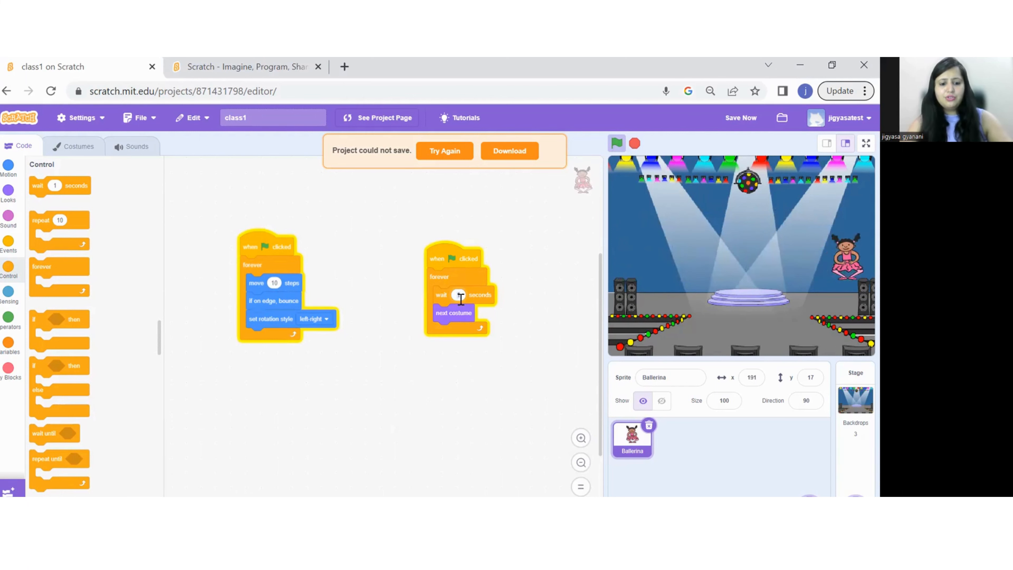
{"action": "type", "text": "0.4"}
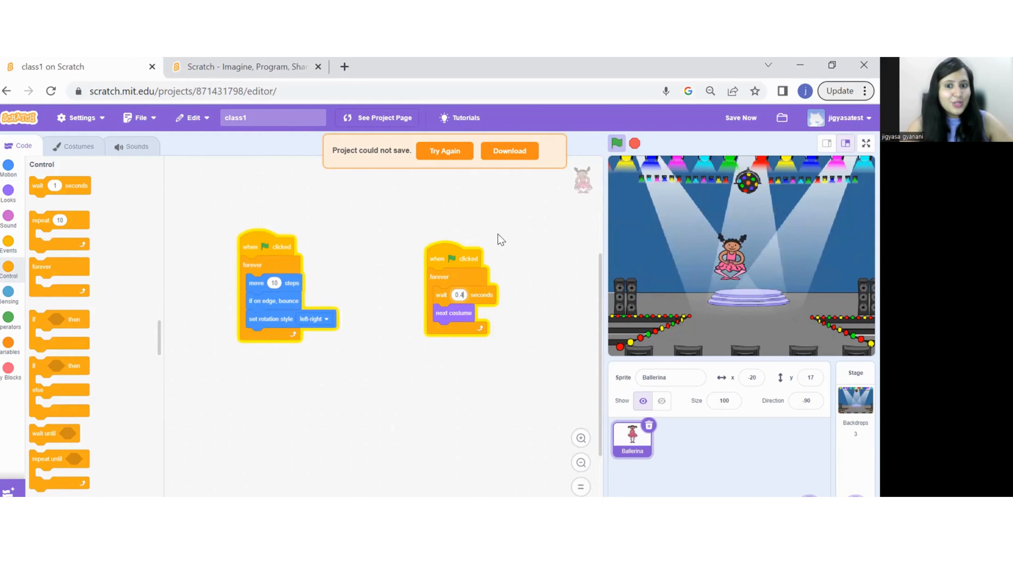
{"action": "left_click", "coordinate": [8, 216]}
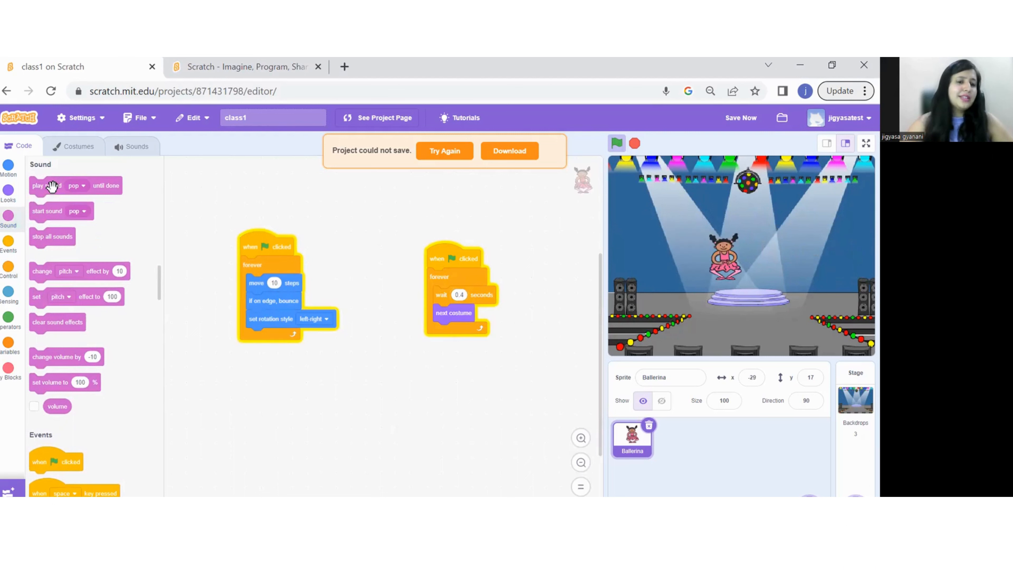
Step: Add 'play sound pop until done' after next costume and shift the dance script slightly up-left
{"action": "left_click_drag", "start_coordinate": [52, 187], "coordinate": [452, 332]}
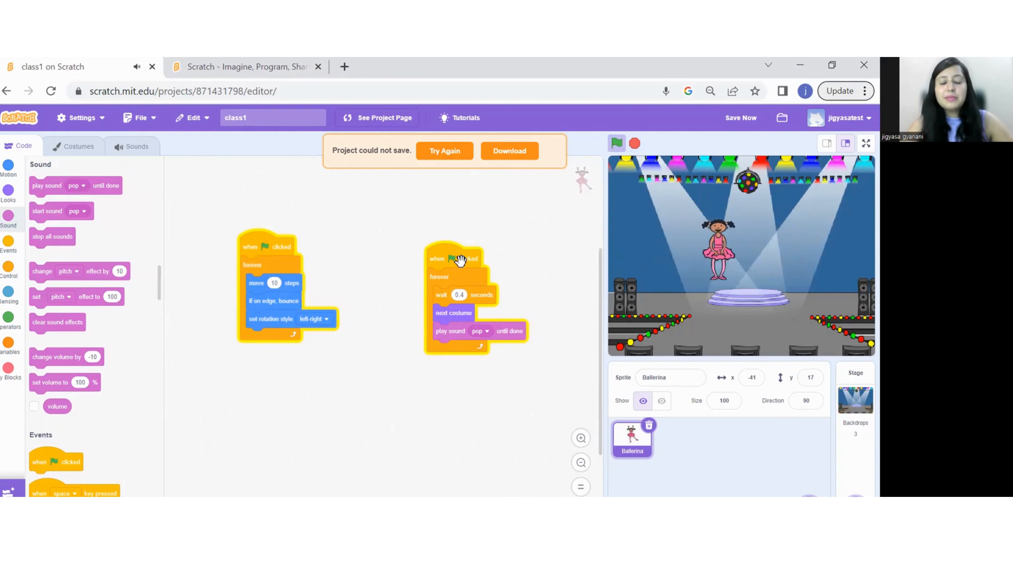
{"action": "left_click_drag", "start_coordinate": [459, 260], "coordinate": [440, 240]}
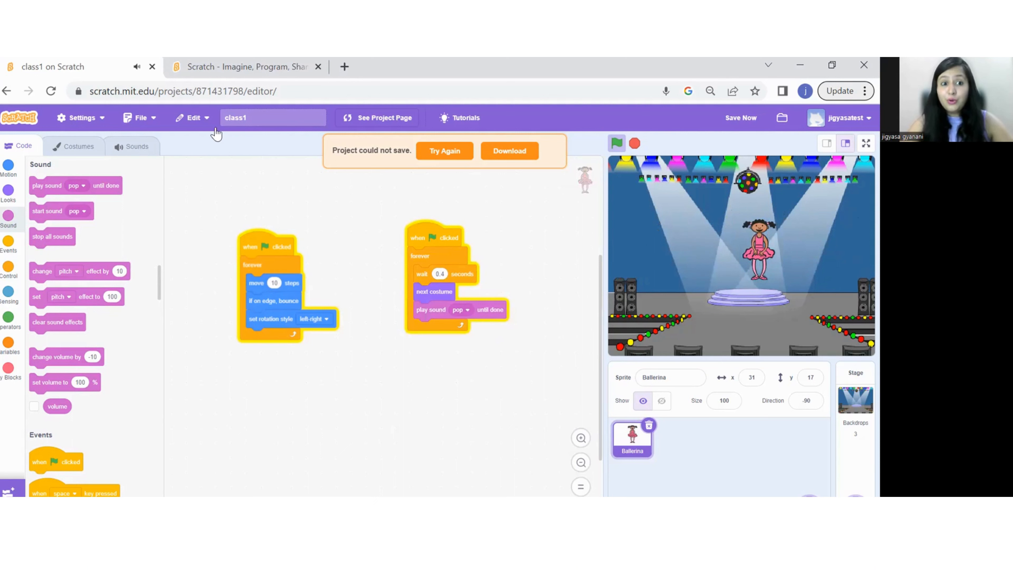
{"action": "double_click", "coordinate": [255, 117]}
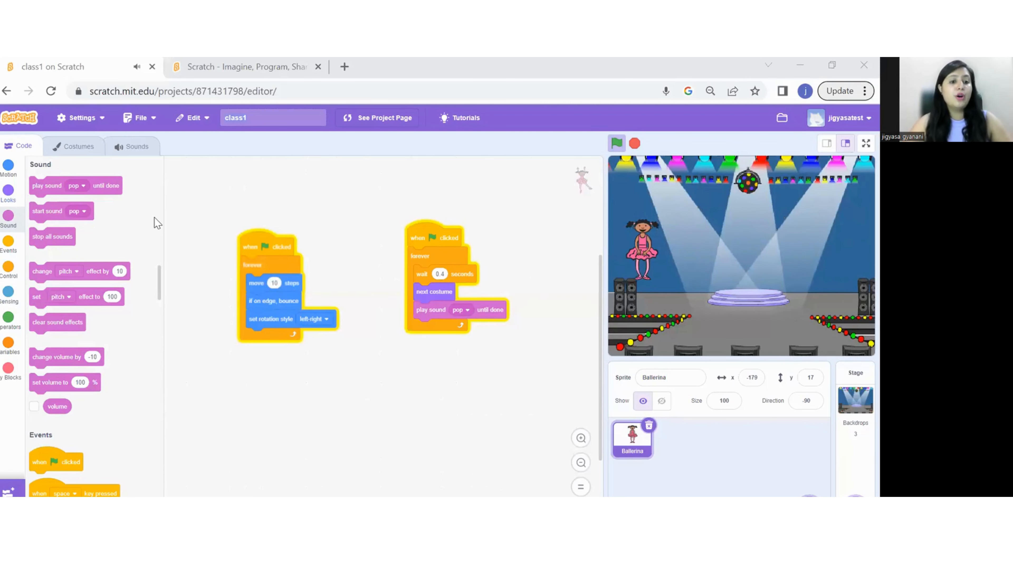
Step: Show the Looks blocks while the Ballerina keeps walking and changing costumes
{"action": "left_click", "coordinate": [8, 191]}
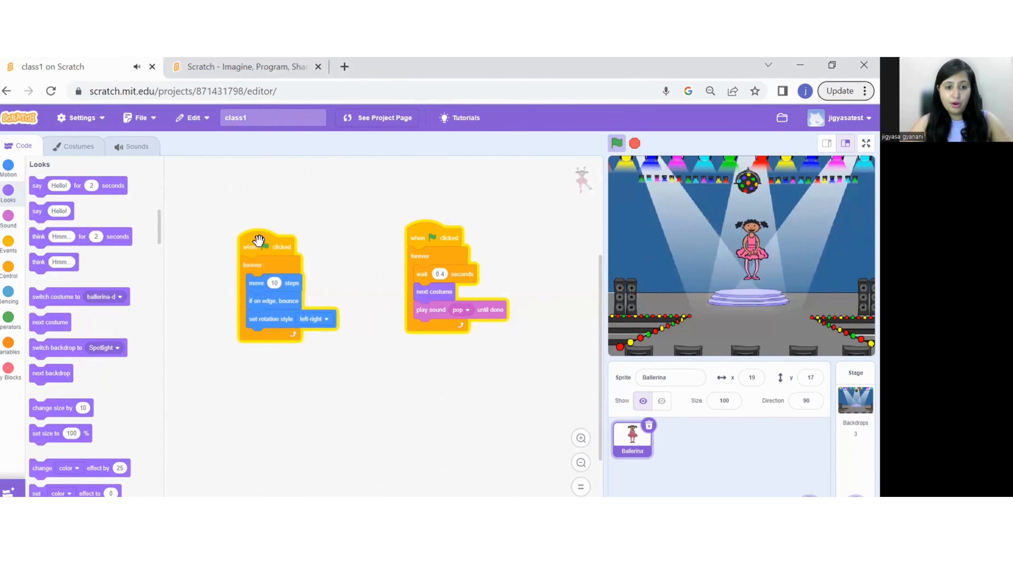
Step: Move the movement script below the dance script, stop the project, and place say Hello! for 2 seconds and say Hello! blocks
{"action": "left_click_drag", "start_coordinate": [272, 249], "coordinate": [474, 394]}
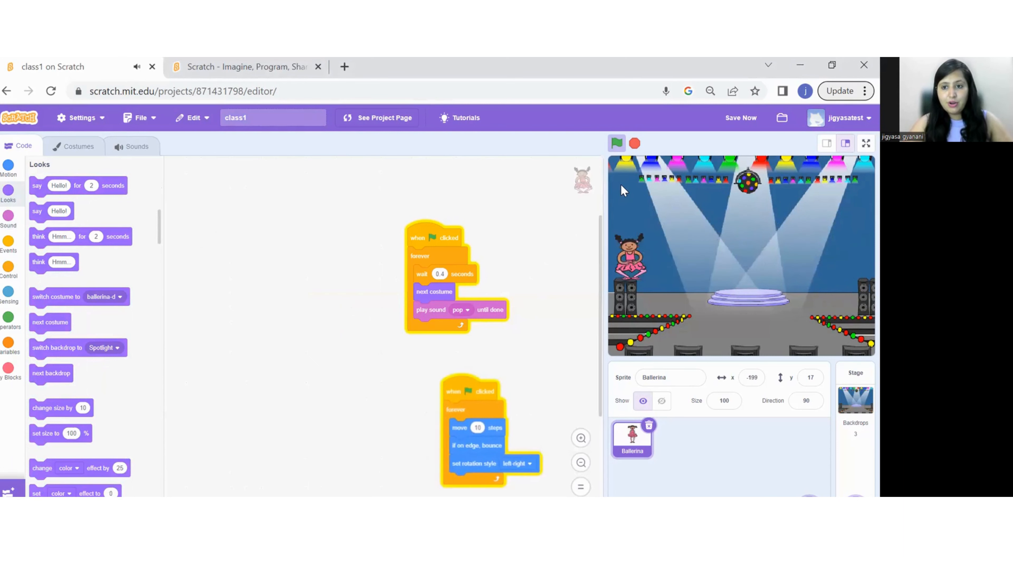
{"action": "left_click", "coordinate": [636, 144]}
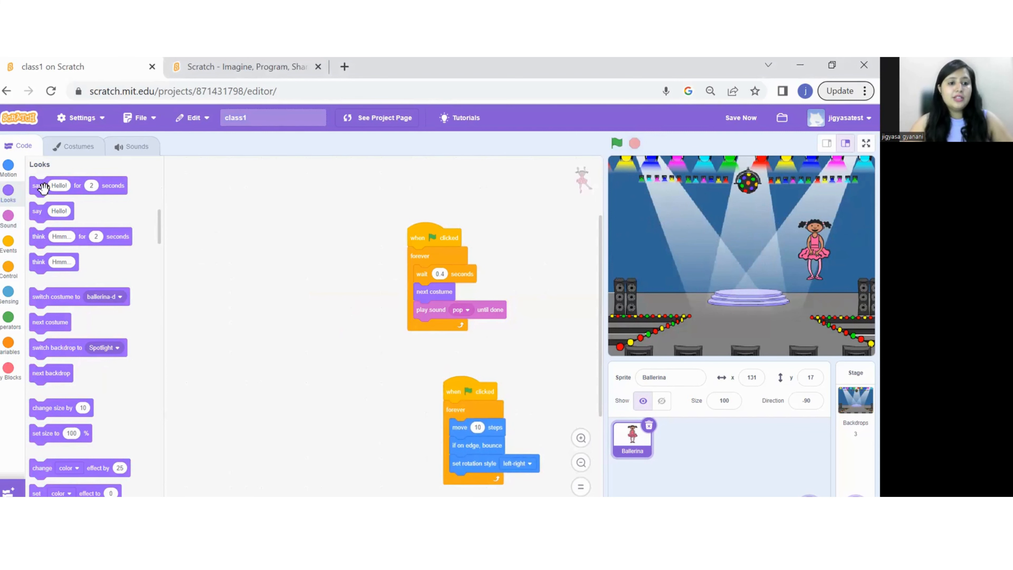
{"action": "left_click_drag", "start_coordinate": [43, 187], "coordinate": [216, 206]}
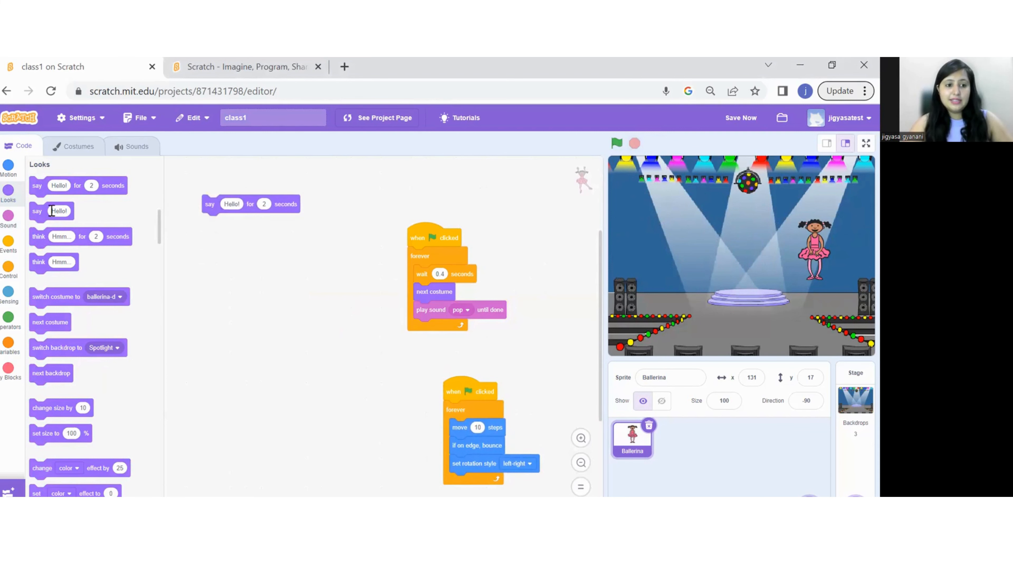
{"action": "left_click_drag", "start_coordinate": [51, 210], "coordinate": [212, 253]}
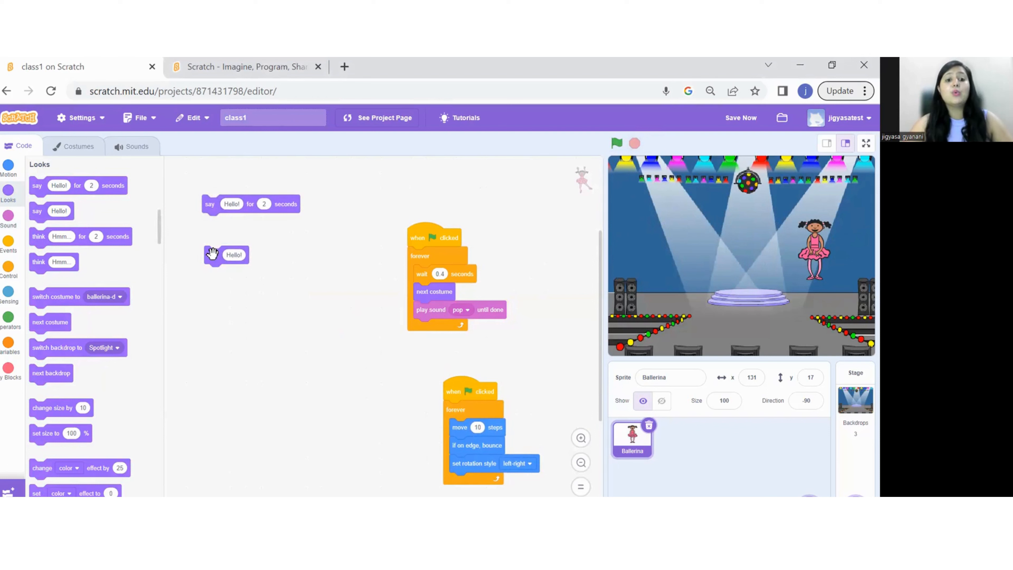
{"action": "left_click_drag", "start_coordinate": [213, 207], "coordinate": [210, 186]}
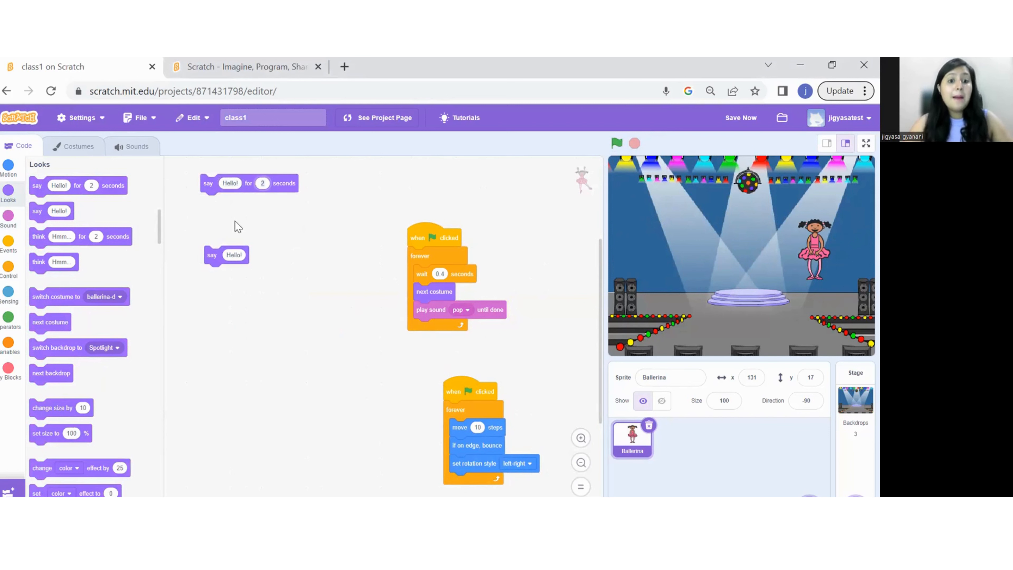
{"action": "left_click_drag", "start_coordinate": [239, 255], "coordinate": [255, 226]}
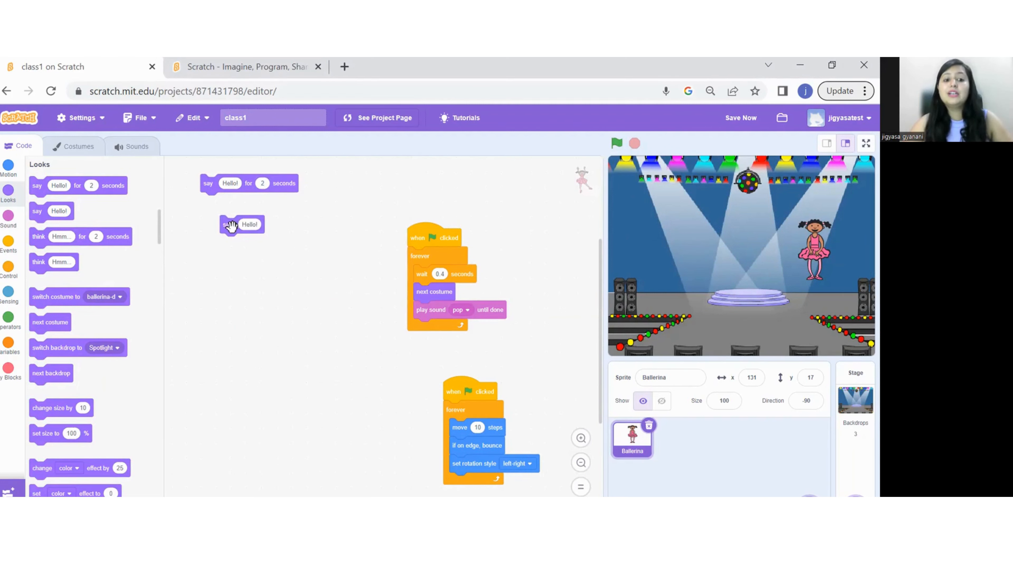
{"action": "left_click_drag", "start_coordinate": [231, 227], "coordinate": [222, 249]}
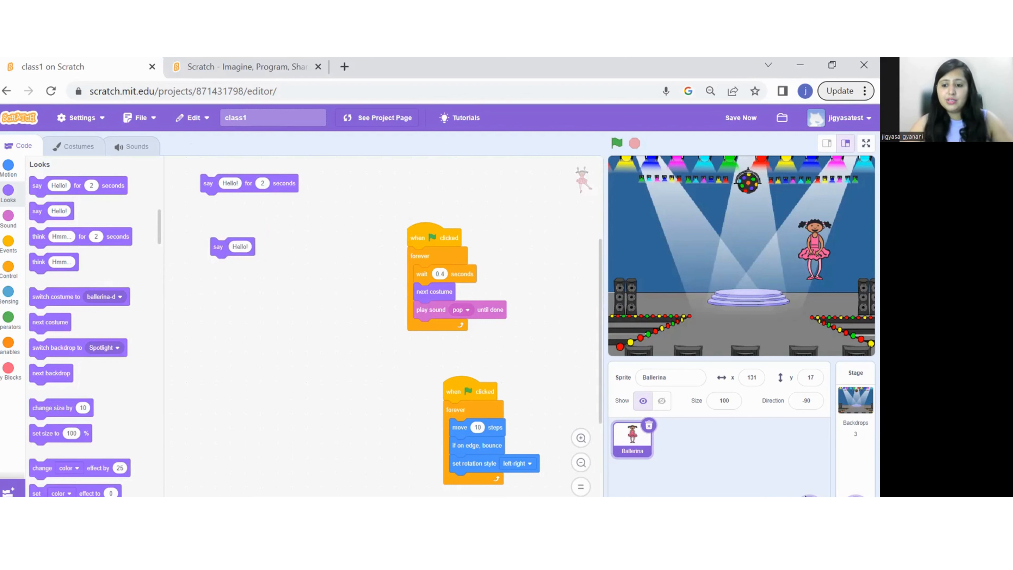
{"action": "mouse_move", "coordinate": [805, 495]}
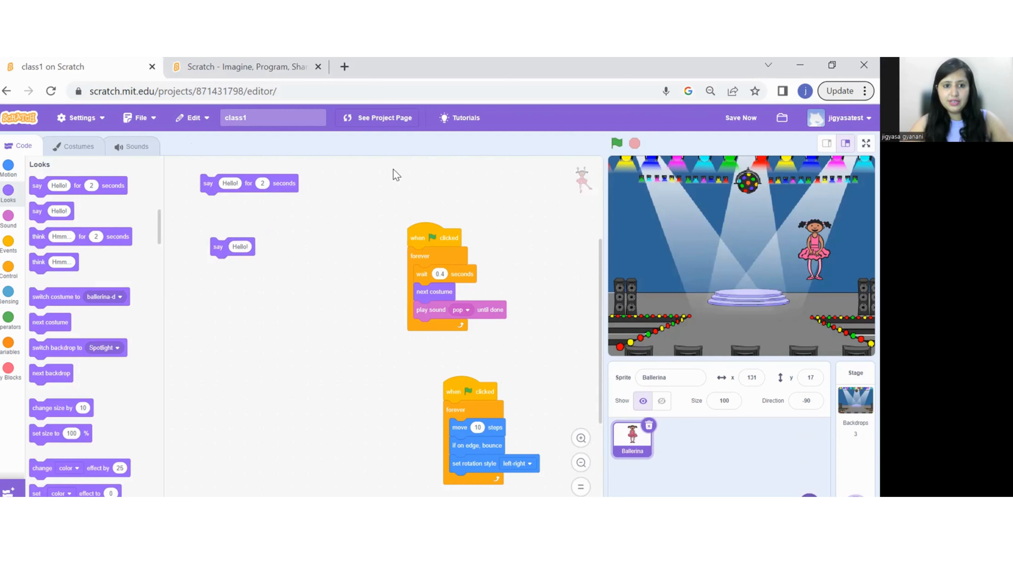
Step: Create a new project with File > New, move the cat lower-left, and add 'say Hello! for 2 seconds'
{"action": "left_click", "coordinate": [210, 129]}
{"action": "left_click", "coordinate": [140, 117]}
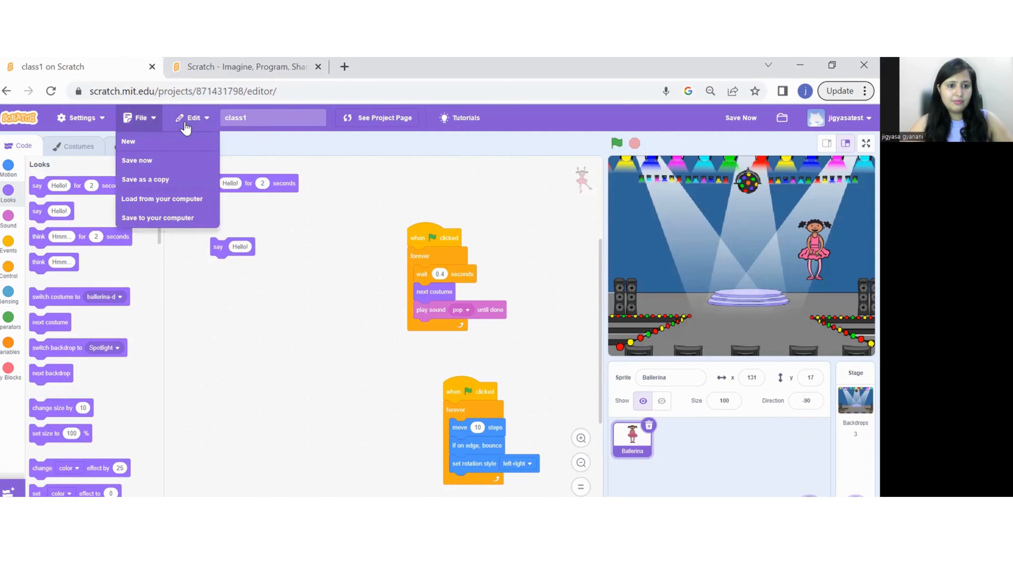
{"action": "left_click", "coordinate": [153, 142]}
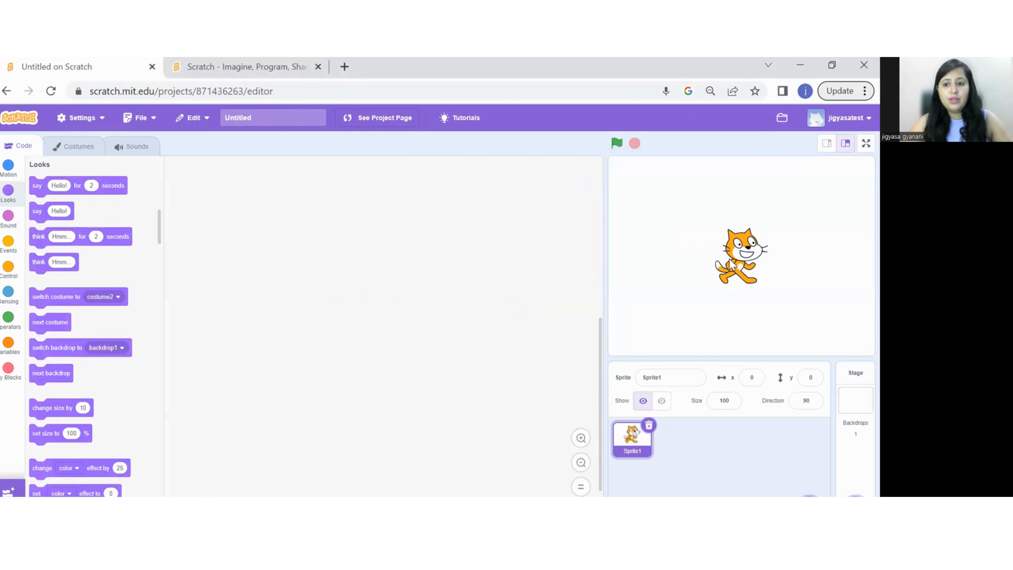
{"action": "left_click_drag", "start_coordinate": [735, 277], "coordinate": [644, 341]}
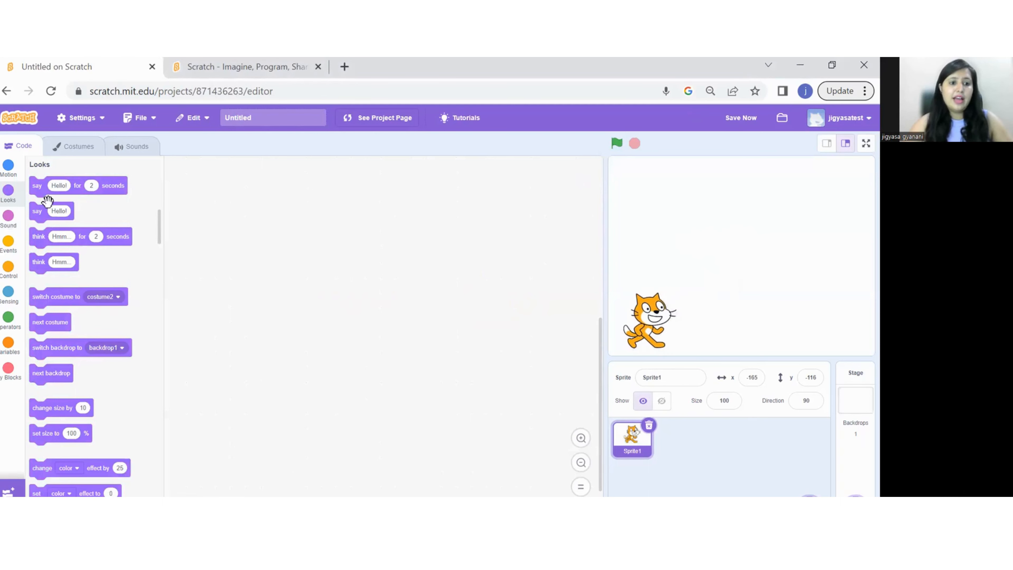
{"action": "left_click_drag", "start_coordinate": [42, 188], "coordinate": [266, 257]}
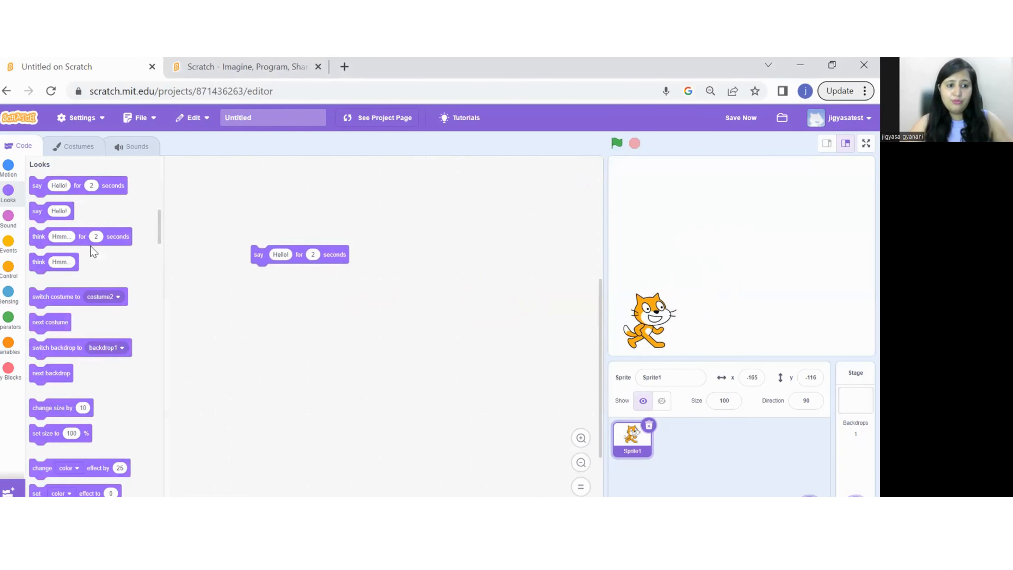
Step: Put a 'when flag clicked' hat above the timed say block and run it
{"action": "left_click", "coordinate": [8, 248]}
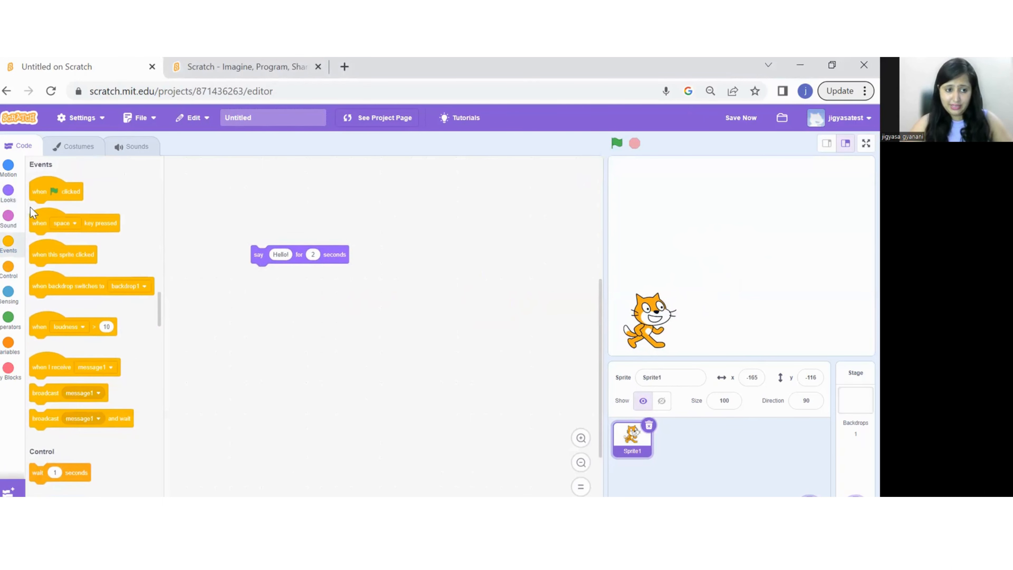
{"action": "left_click_drag", "start_coordinate": [43, 195], "coordinate": [260, 232]}
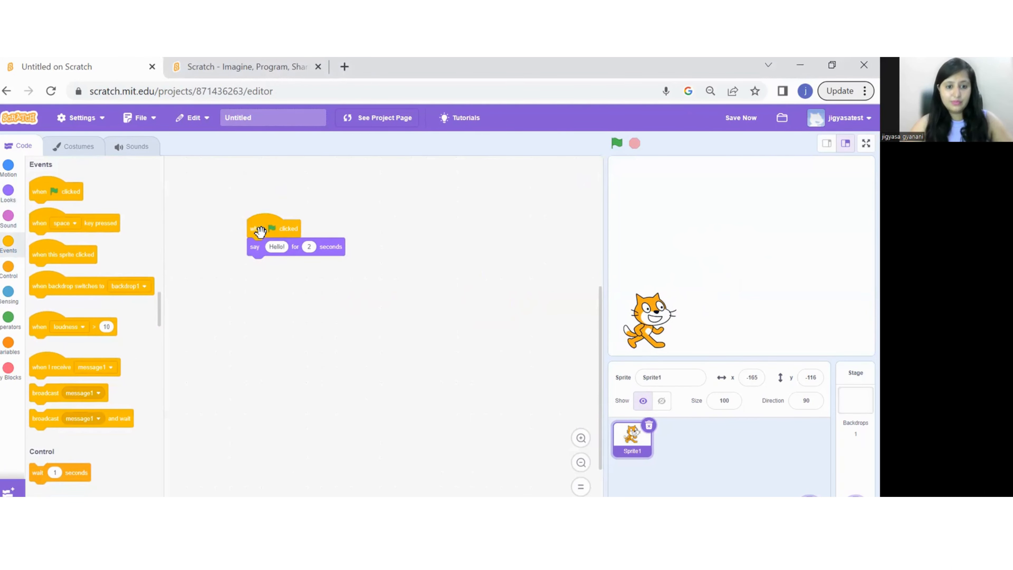
{"action": "left_click", "coordinate": [8, 166]}
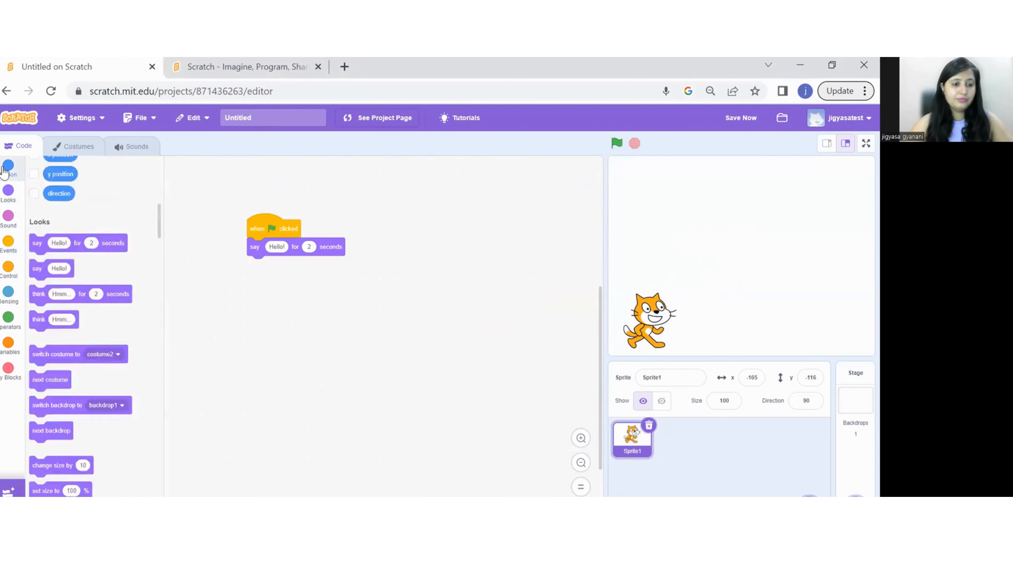
{"action": "left_click", "coordinate": [7, 196]}
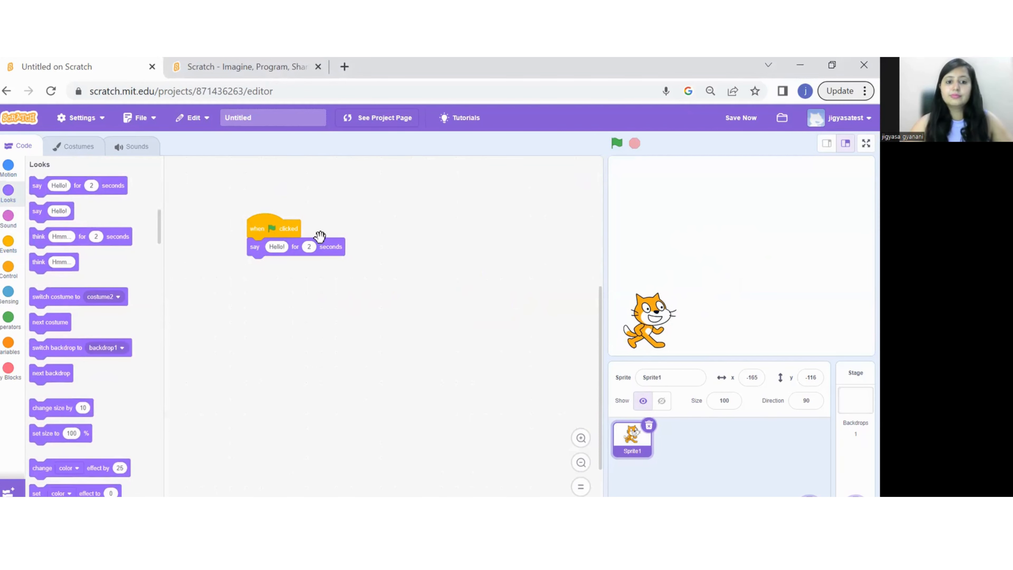
{"action": "left_click", "coordinate": [616, 144]}
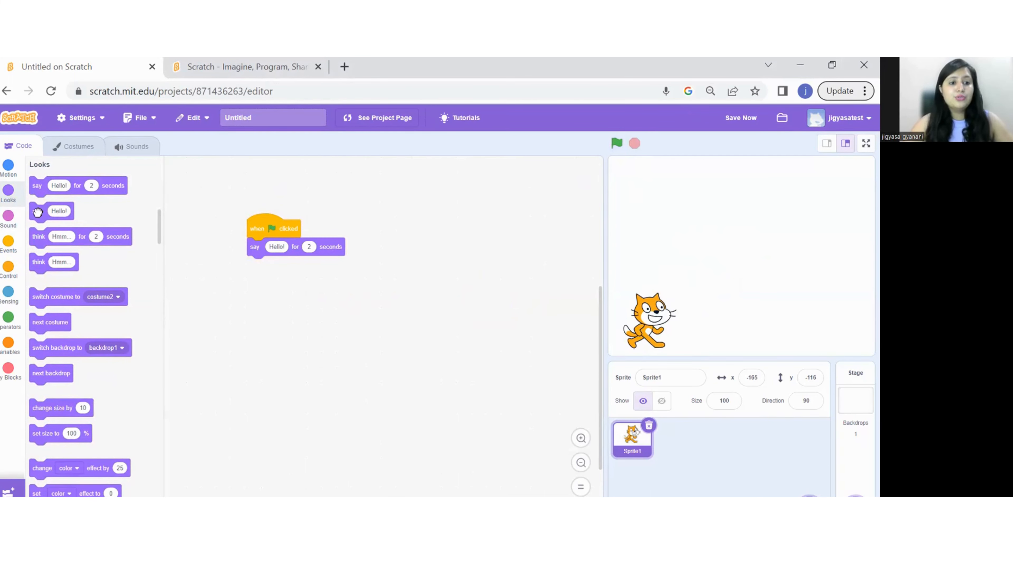
Step: Replace the timed block with a plain 'say Hello!' under the hat, run it, and move the timed block aside
{"action": "left_click_drag", "start_coordinate": [38, 212], "coordinate": [368, 293]}
{"action": "left_click_drag", "start_coordinate": [255, 248], "coordinate": [256, 360]}
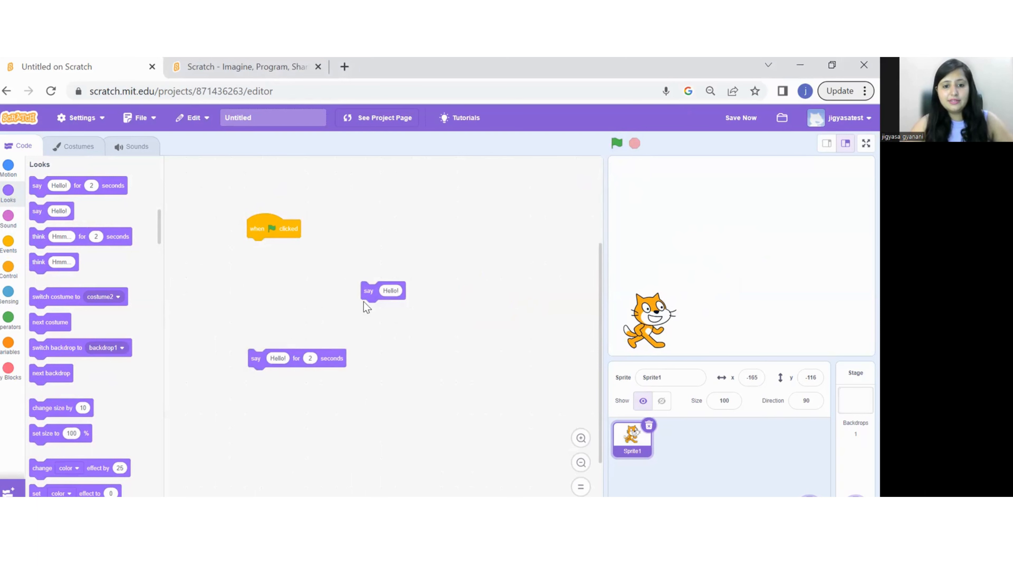
{"action": "left_click_drag", "start_coordinate": [364, 303], "coordinate": [255, 252]}
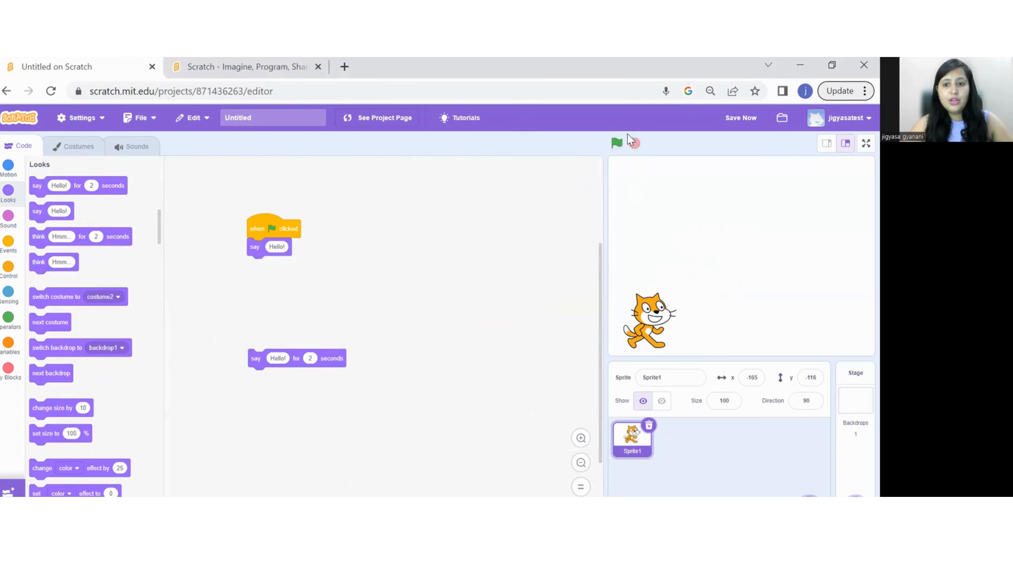
{"action": "left_click", "coordinate": [618, 143]}
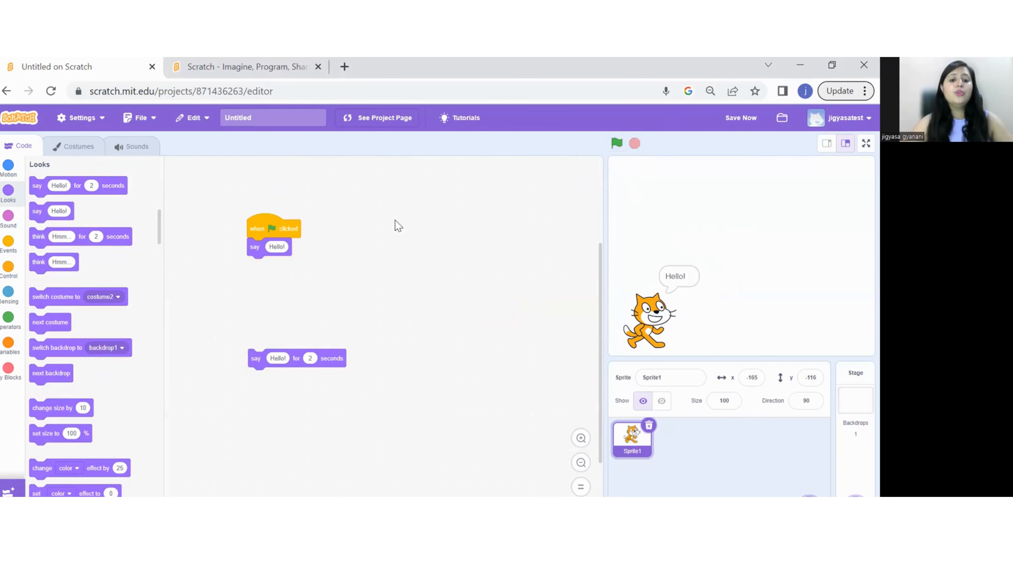
{"action": "left_click_drag", "start_coordinate": [258, 361], "coordinate": [436, 267]}
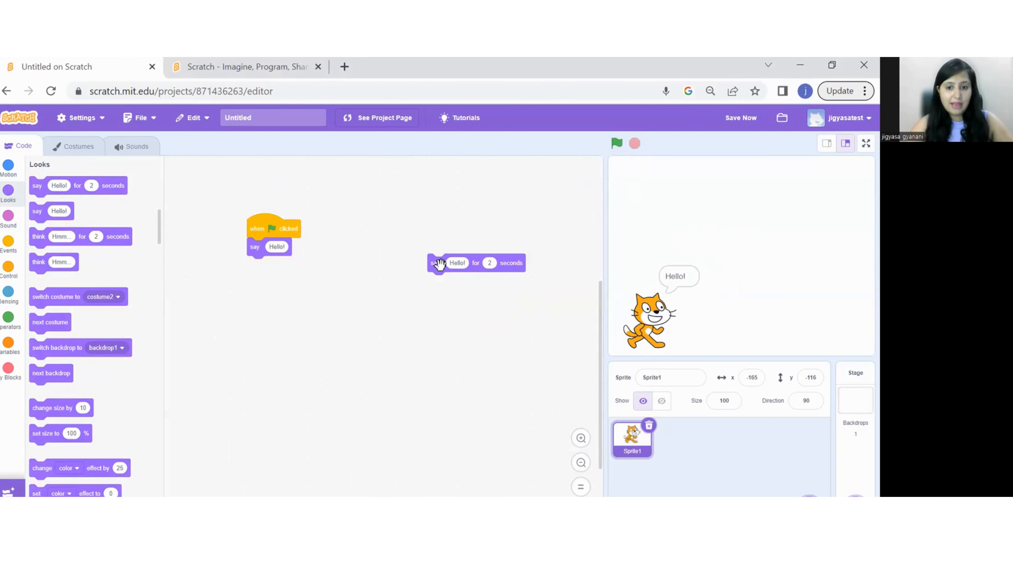
Step: Change the timed say block to 'how are you i am fine' for 4 seconds, test it, then detach it
{"action": "left_click", "coordinate": [459, 264]}
{"action": "type", "text": "how are"}
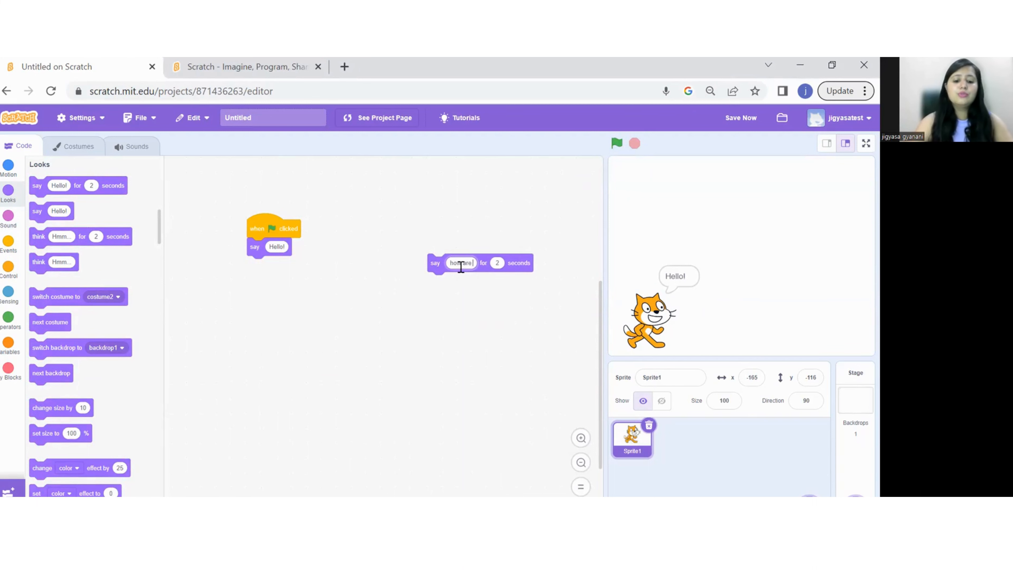
{"action": "type", "text": " you i am"}
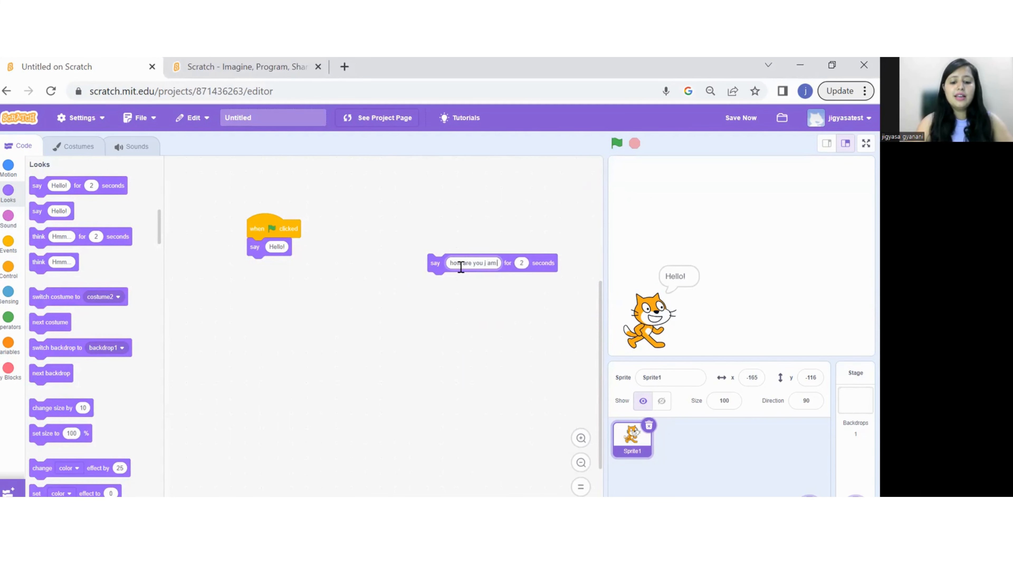
{"action": "type", "text": " fine"}
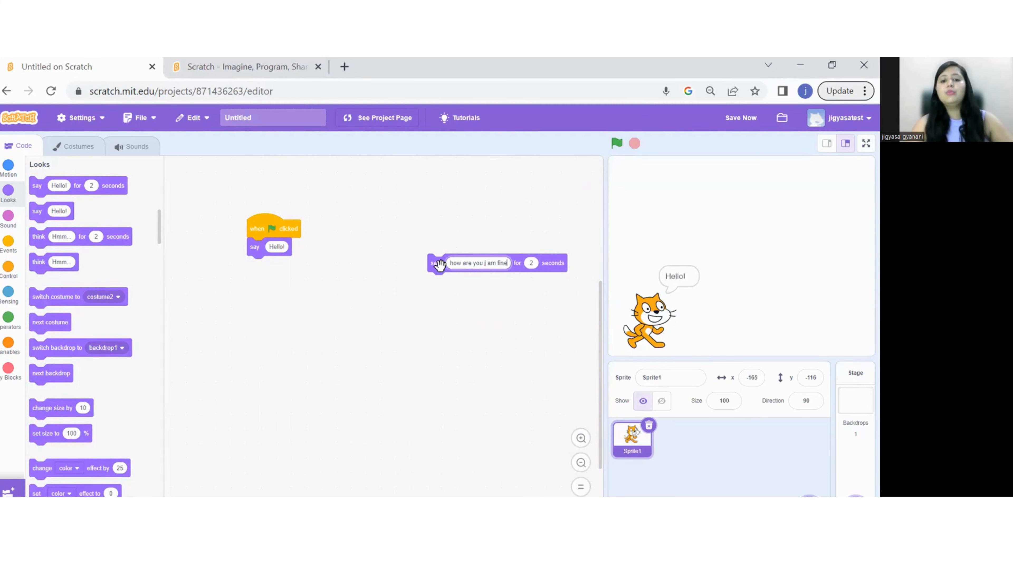
{"action": "left_click_drag", "start_coordinate": [434, 263], "coordinate": [470, 351]}
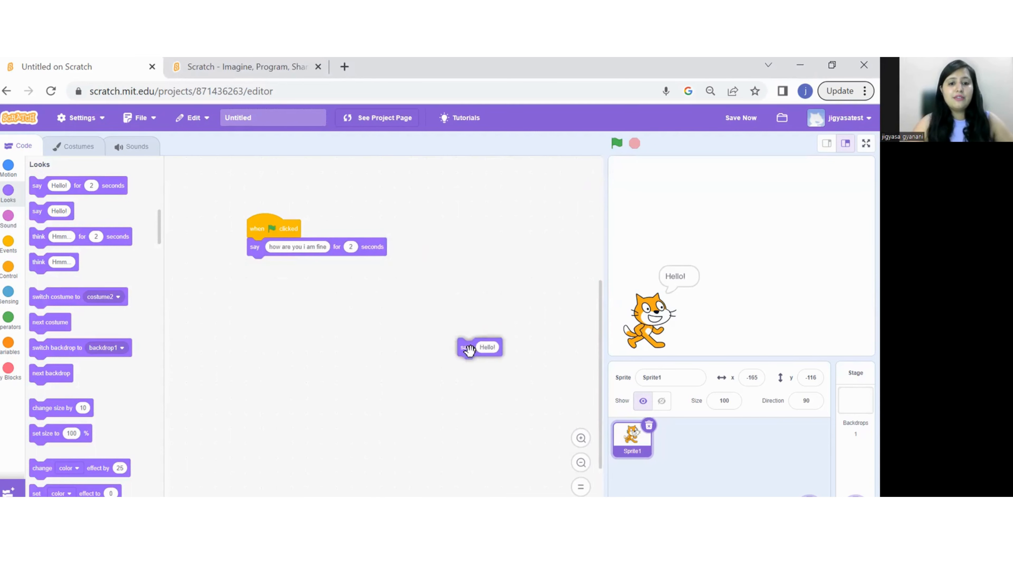
{"action": "left_click", "coordinate": [351, 247]}
{"action": "type", "text": "4"}
{"action": "left_click", "coordinate": [617, 143]}
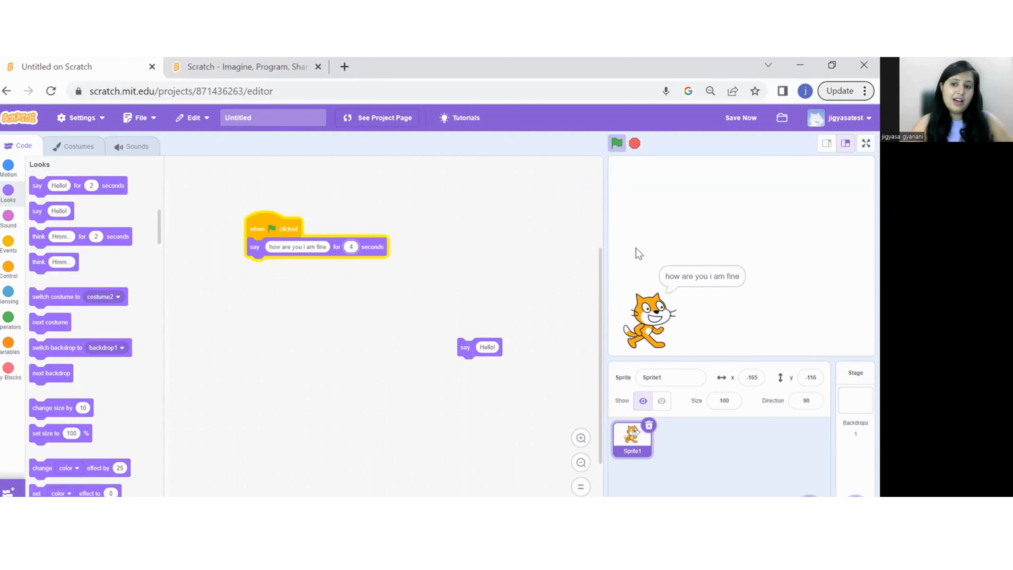
{"action": "left_click_drag", "start_coordinate": [257, 252], "coordinate": [180, 262]}
{"action": "left_click_drag", "start_coordinate": [323, 254], "coordinate": [394, 233]}
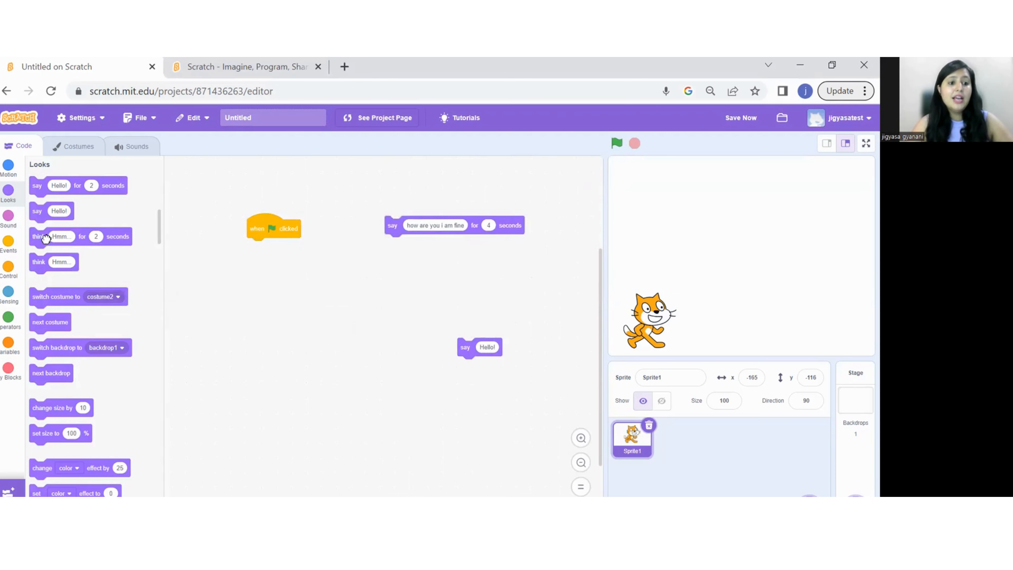
Step: Run 'think Hmm... for 2 seconds' under the green flag, then swap in the 'how are you' say block and run again
{"action": "left_click_drag", "start_coordinate": [46, 232], "coordinate": [257, 252]}
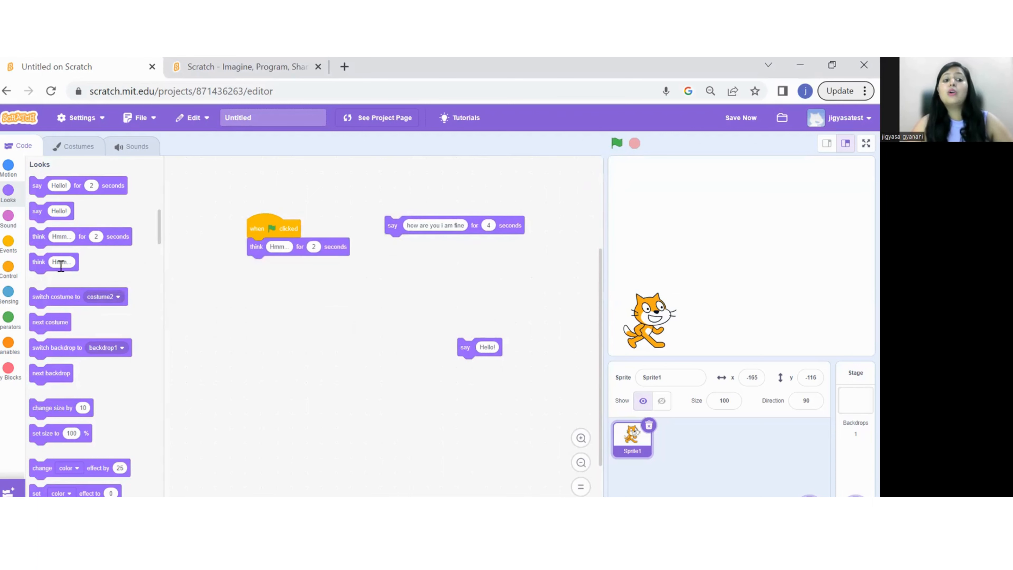
{"action": "left_click_drag", "start_coordinate": [61, 266], "coordinate": [429, 362]}
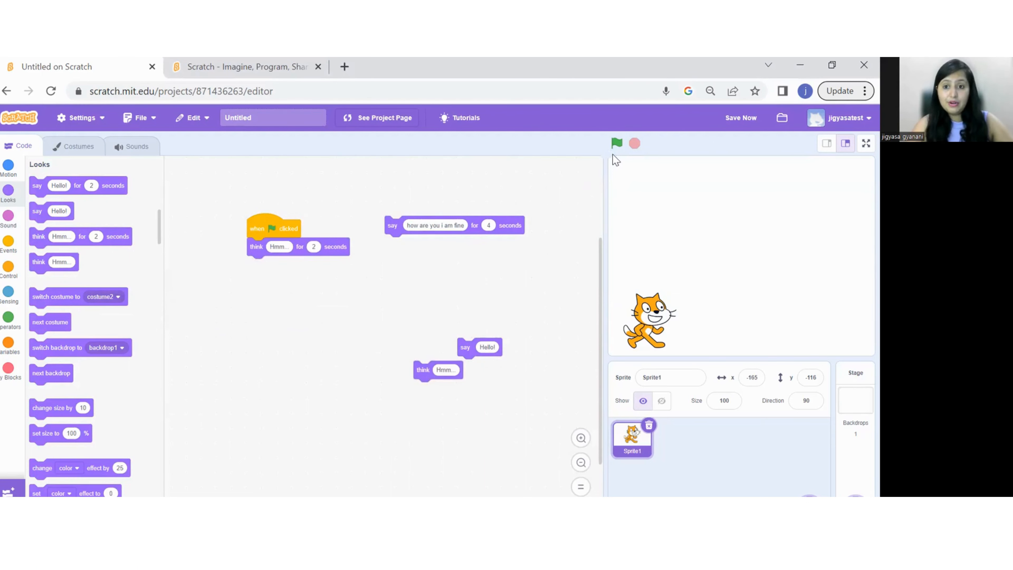
{"action": "left_click", "coordinate": [616, 144]}
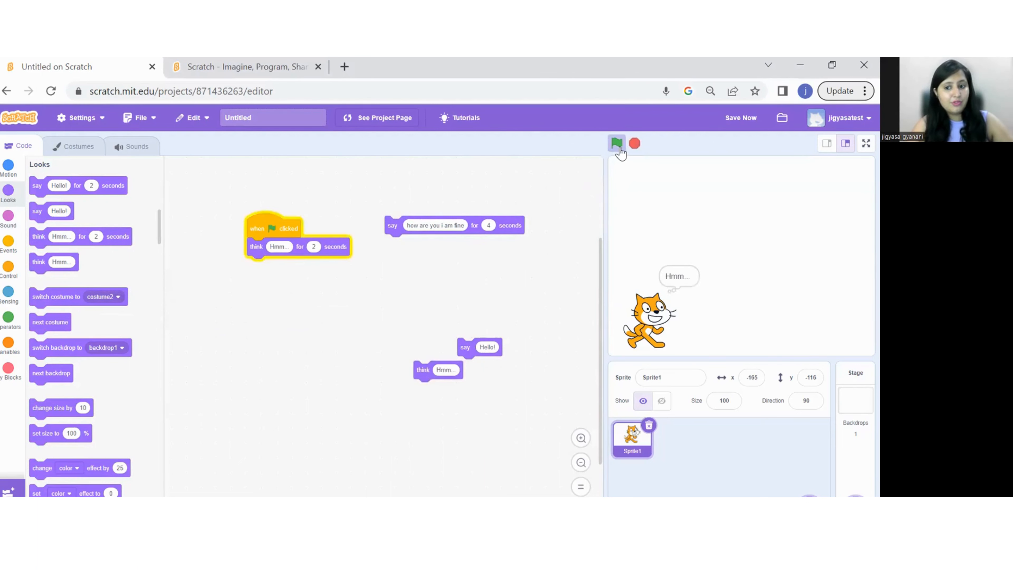
{"action": "left_click_drag", "start_coordinate": [323, 247], "coordinate": [315, 346]}
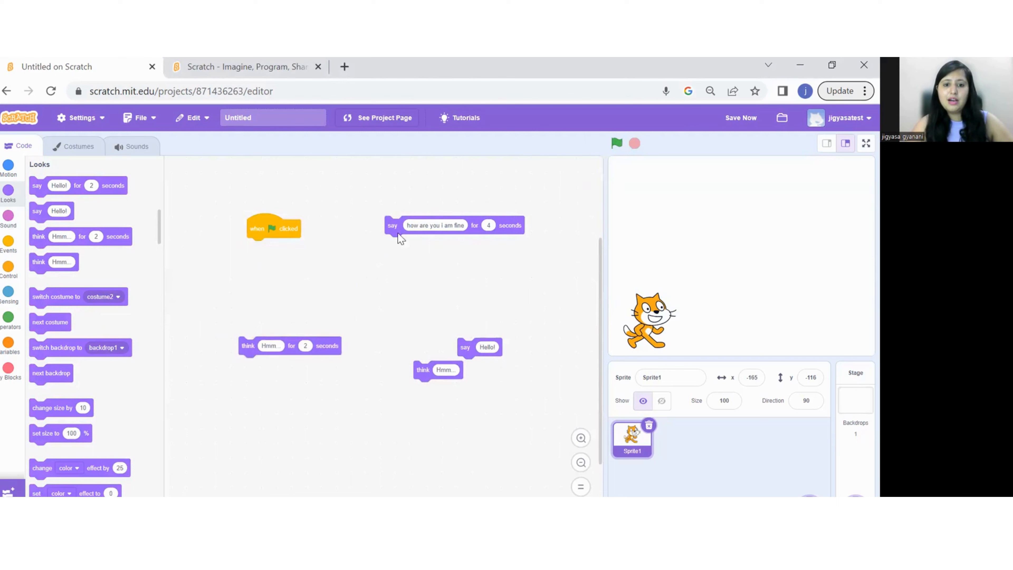
{"action": "left_click_drag", "start_coordinate": [400, 239], "coordinate": [251, 266]}
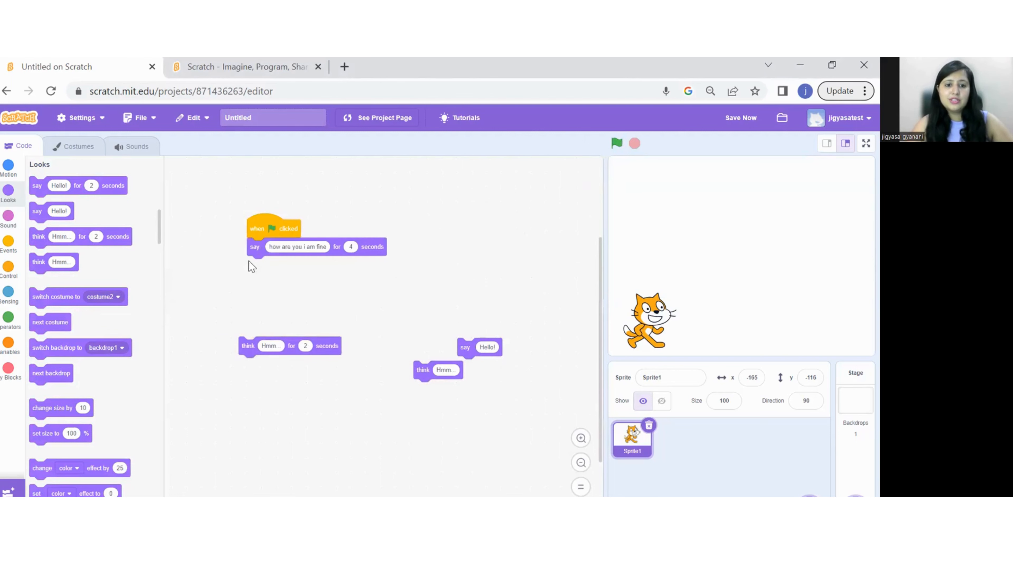
{"action": "left_click", "coordinate": [617, 143]}
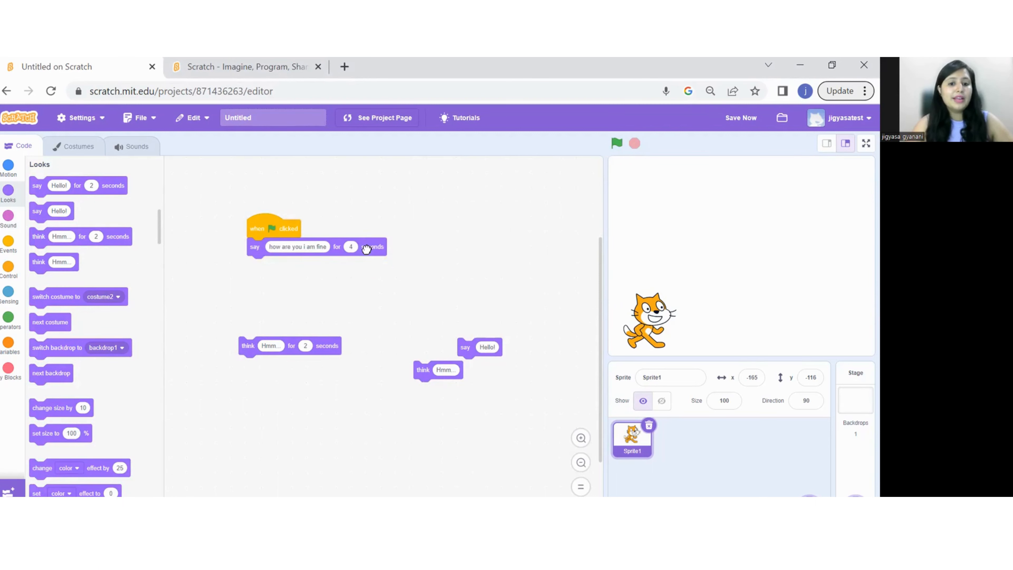
Step: Drag the say, timed think, 'say Hello!' and 'think Hmm...' blocks back to the palette
{"action": "left_click_drag", "start_coordinate": [356, 246], "coordinate": [140, 292]}
{"action": "left_click_drag", "start_coordinate": [294, 336], "coordinate": [160, 261]}
{"action": "left_click_drag", "start_coordinate": [464, 346], "coordinate": [244, 267]}
{"action": "left_click_drag", "start_coordinate": [155, 236], "coordinate": [115, 232]}
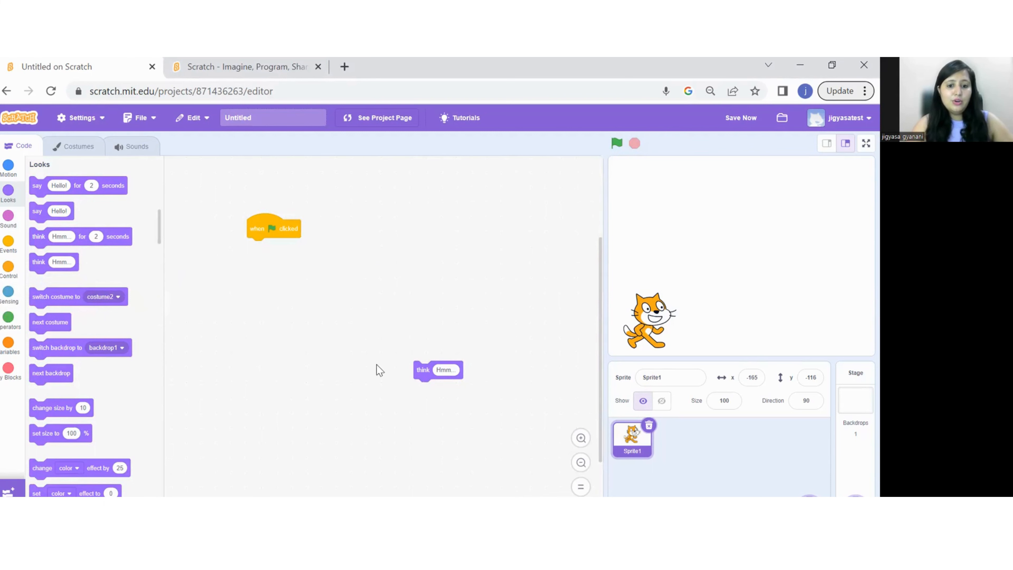
{"action": "left_click_drag", "start_coordinate": [421, 369], "coordinate": [80, 228]}
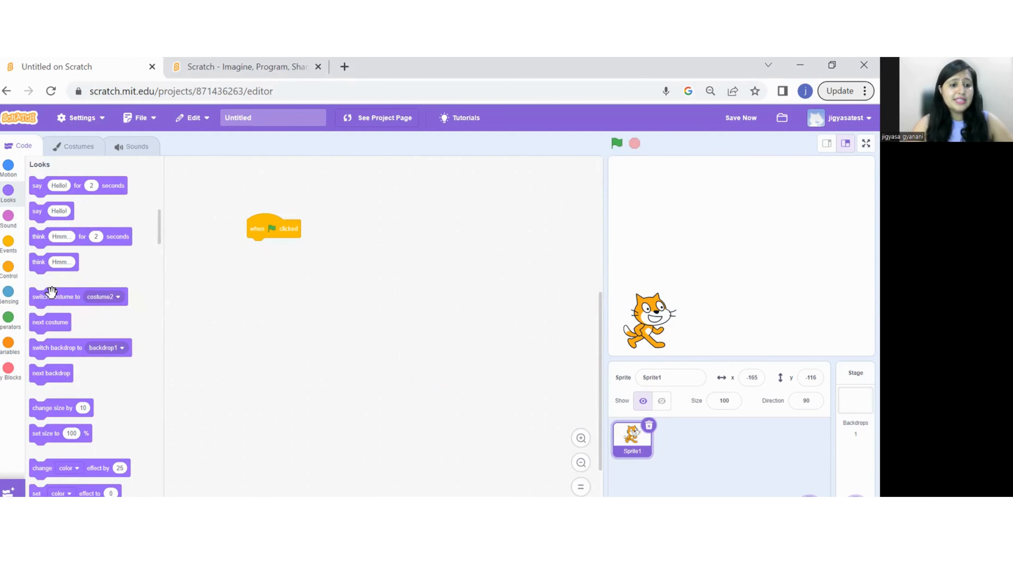
Step: Attach 'switch costume to costume2' under the flag, then show costume1 in the Costumes tab
{"action": "left_click_drag", "start_coordinate": [52, 295], "coordinate": [271, 249]}
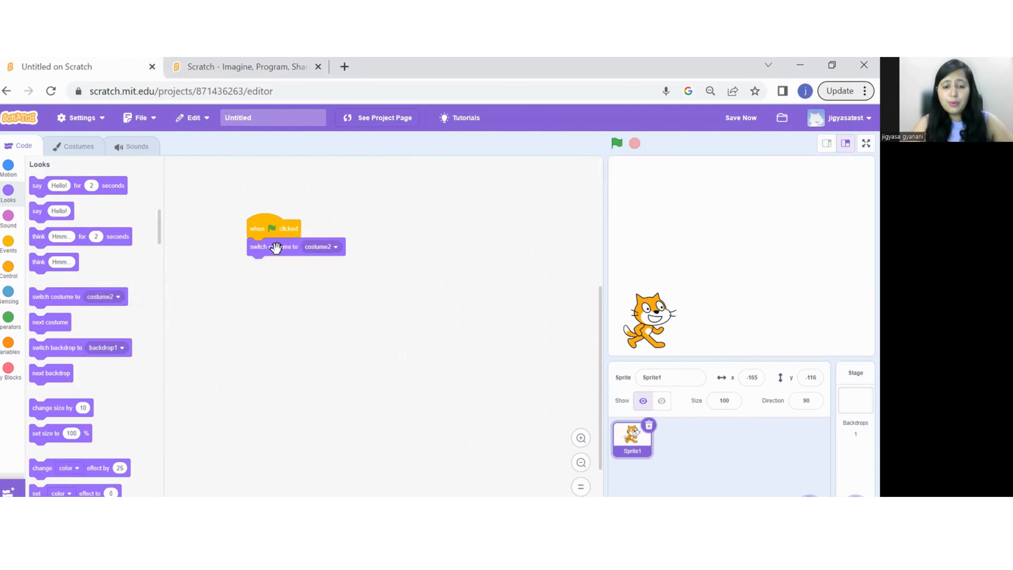
{"action": "left_click", "coordinate": [320, 248]}
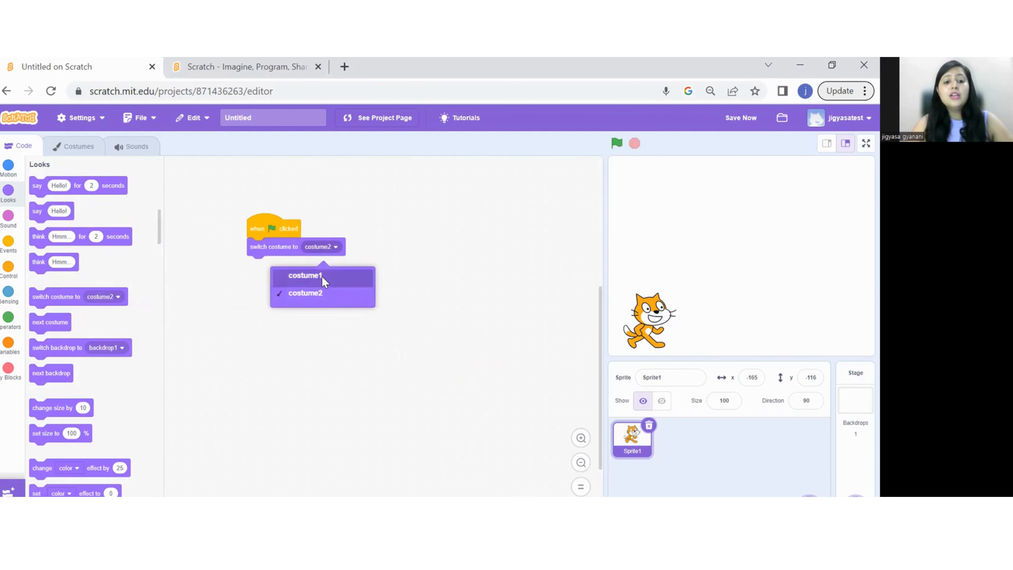
{"action": "left_click", "coordinate": [80, 149]}
{"action": "left_click", "coordinate": [27, 250]}
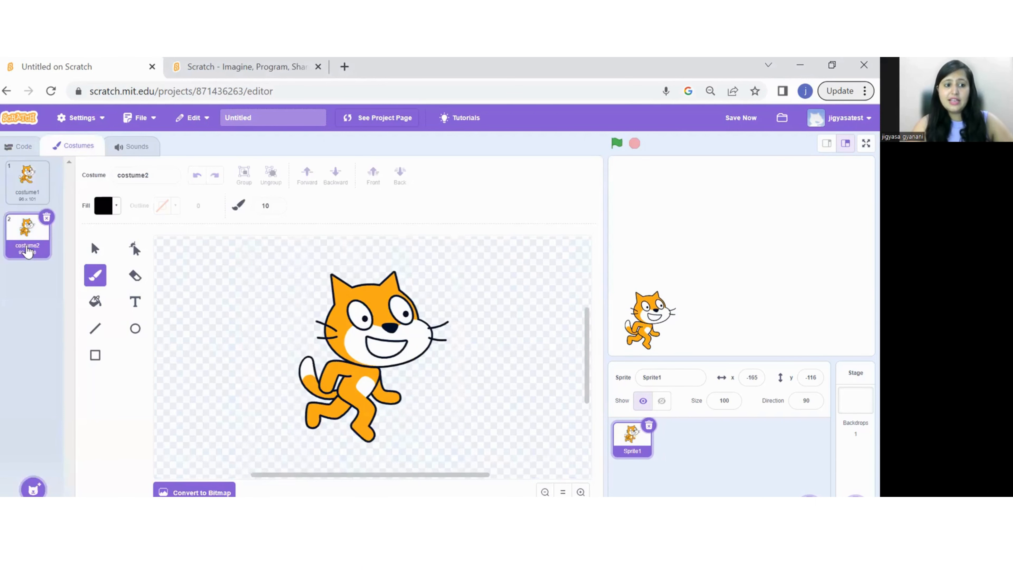
{"action": "left_click", "coordinate": [33, 187]}
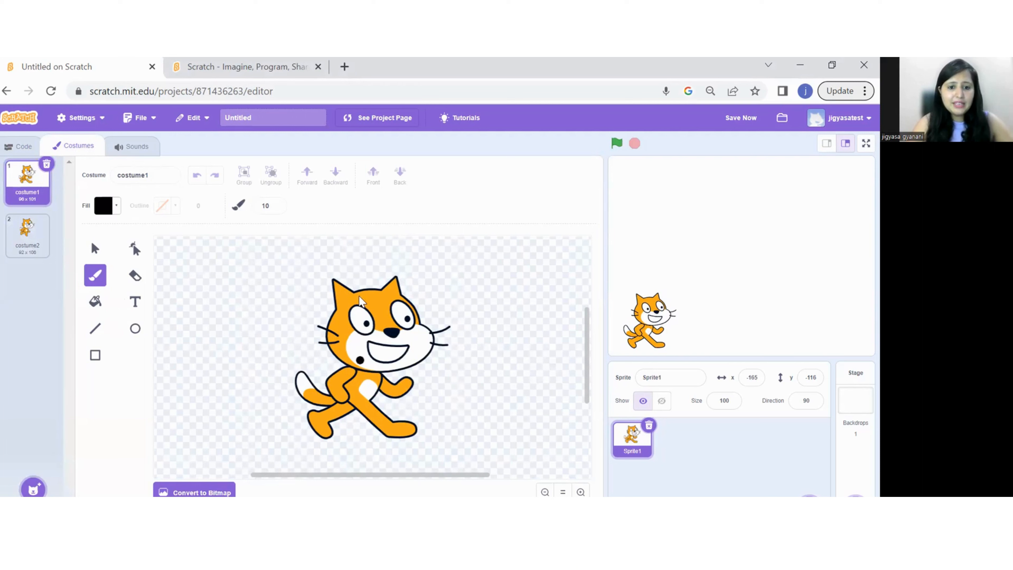
Step: Set the fill to red (Color 100, Brightness 88) and paint a hat on the cat's head
{"action": "left_click", "coordinate": [354, 288]}
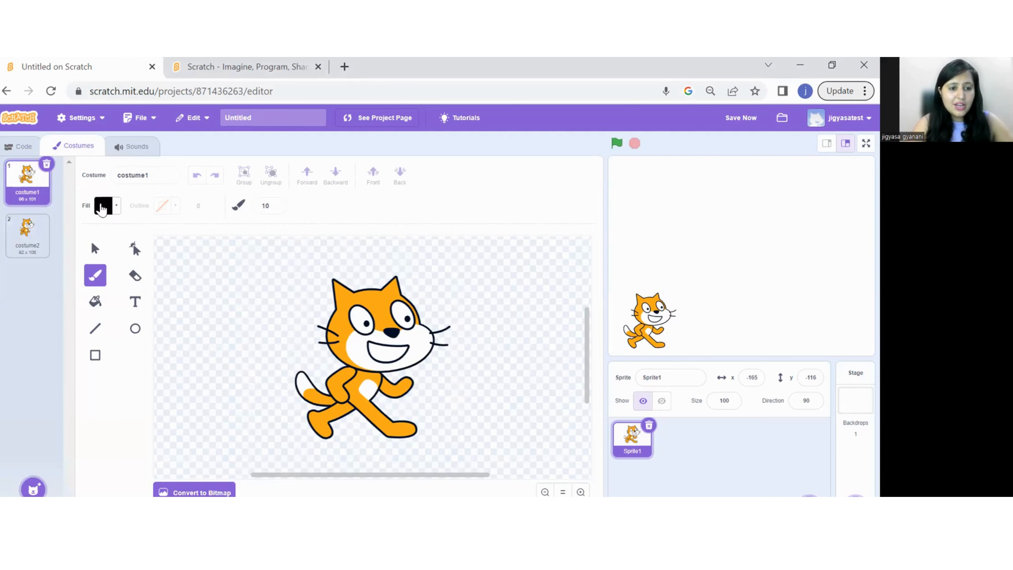
{"action": "left_click", "coordinate": [103, 207]}
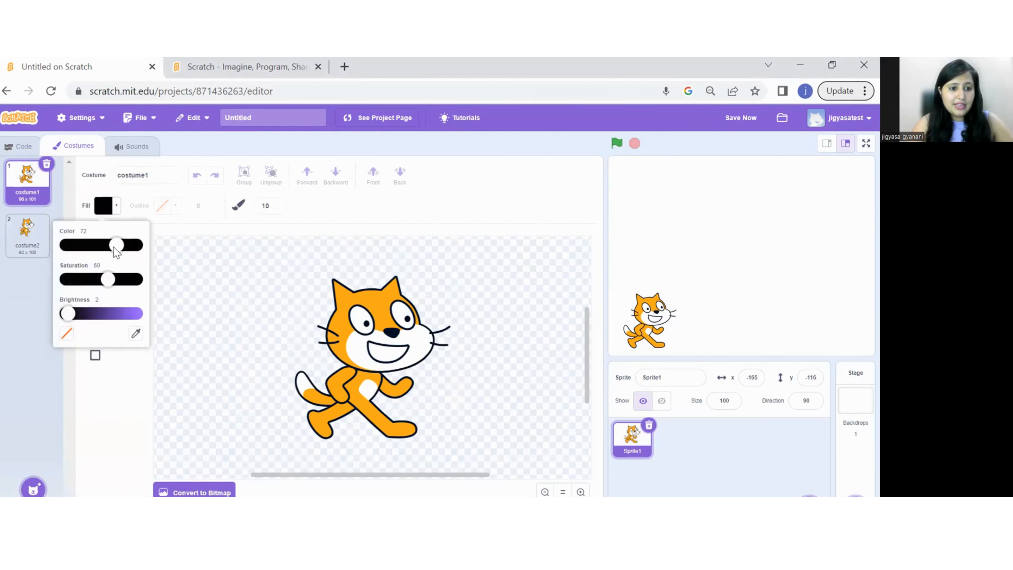
{"action": "left_click_drag", "start_coordinate": [113, 247], "coordinate": [77, 249]}
{"action": "left_click_drag", "start_coordinate": [72, 316], "coordinate": [132, 319]}
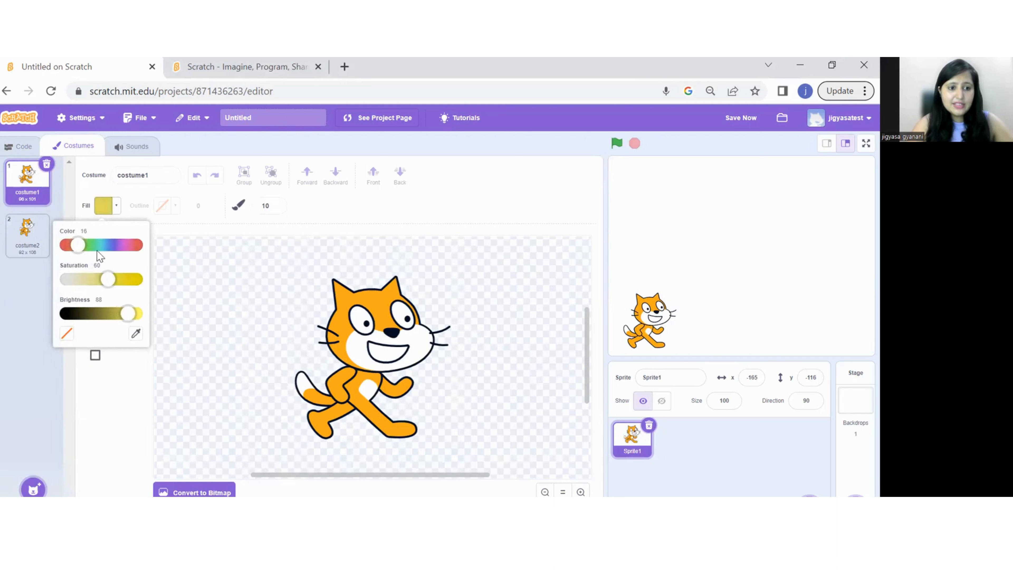
{"action": "left_click_drag", "start_coordinate": [83, 249], "coordinate": [146, 244]}
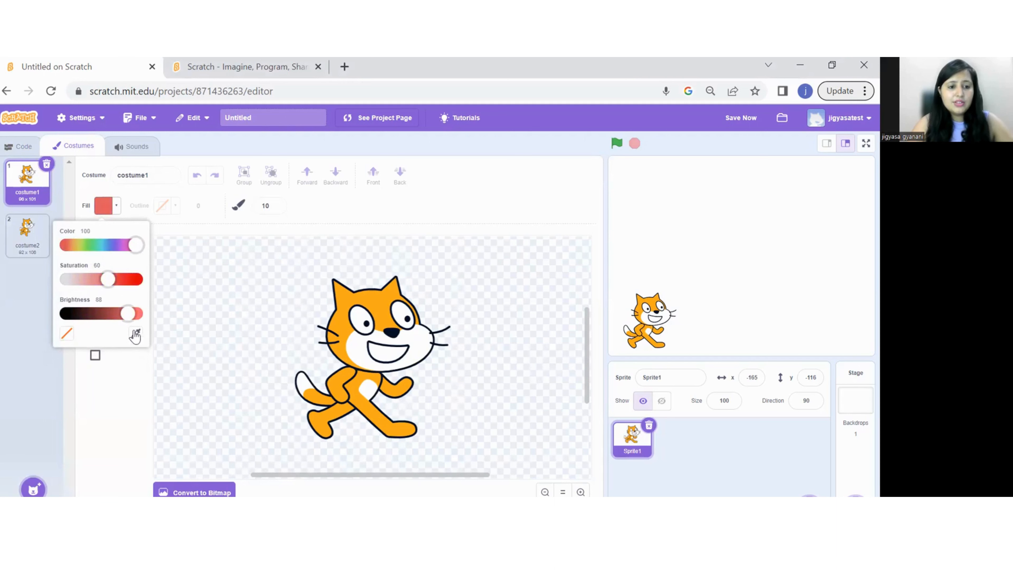
{"action": "left_click", "coordinate": [124, 383]}
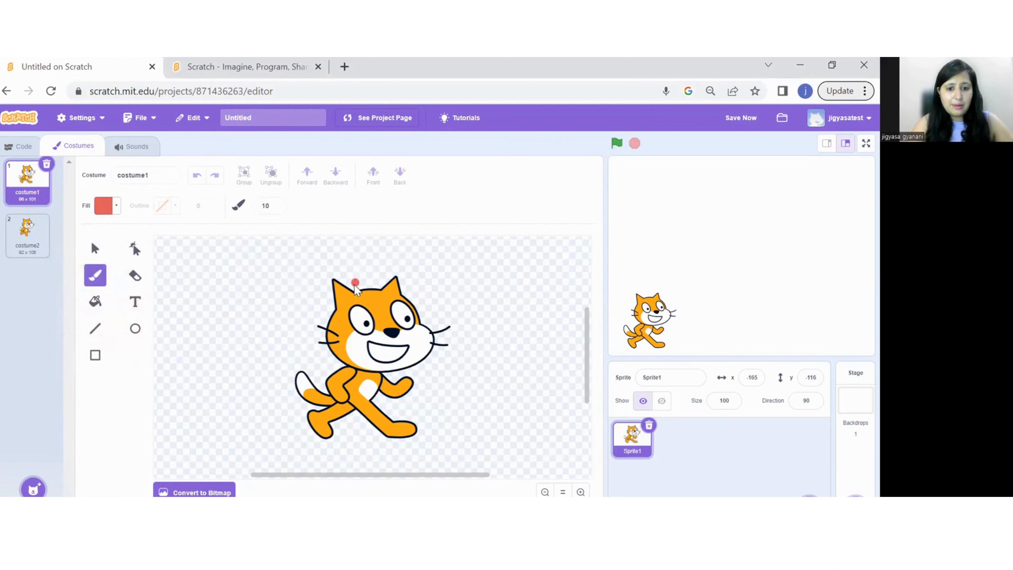
{"action": "mouse_move", "coordinate": [354, 285]}
{"action": "left_mouse_down"}
{"action": "mouse_move", "coordinate": [376, 283]}
{"action": "mouse_move", "coordinate": [363, 237]}
{"action": "mouse_move", "coordinate": [353, 282]}
{"action": "mouse_move", "coordinate": [378, 284]}
{"action": "mouse_move", "coordinate": [368, 259]}
{"action": "mouse_move", "coordinate": [362, 281]}
{"action": "mouse_move", "coordinate": [380, 275]}
{"action": "mouse_move", "coordinate": [367, 277]}
{"action": "mouse_move", "coordinate": [382, 285]}
{"action": "mouse_move", "coordinate": [367, 239]}
{"action": "mouse_move", "coordinate": [376, 248]}
{"action": "left_mouse_up"}
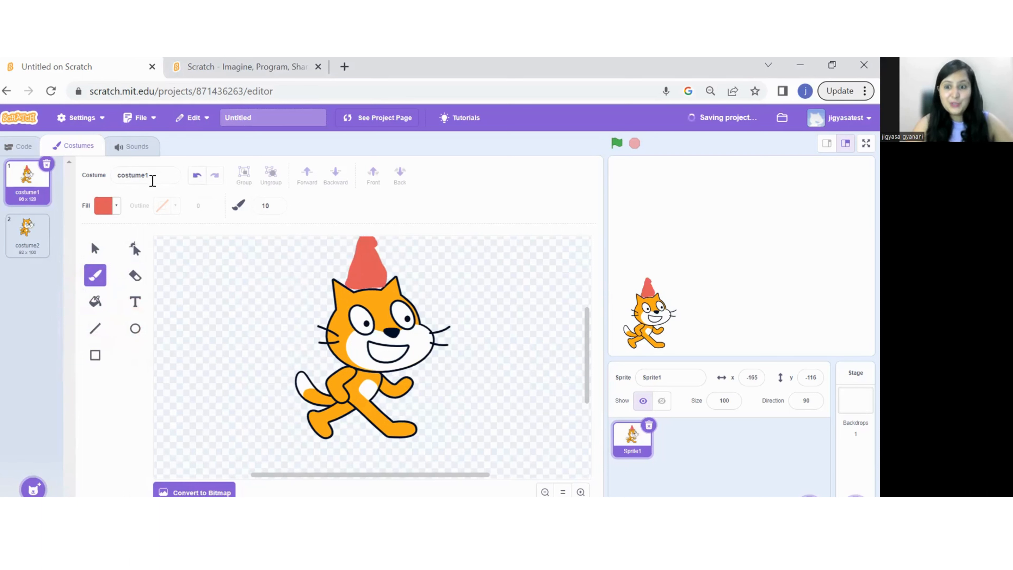
{"action": "left_click", "coordinate": [24, 238]}
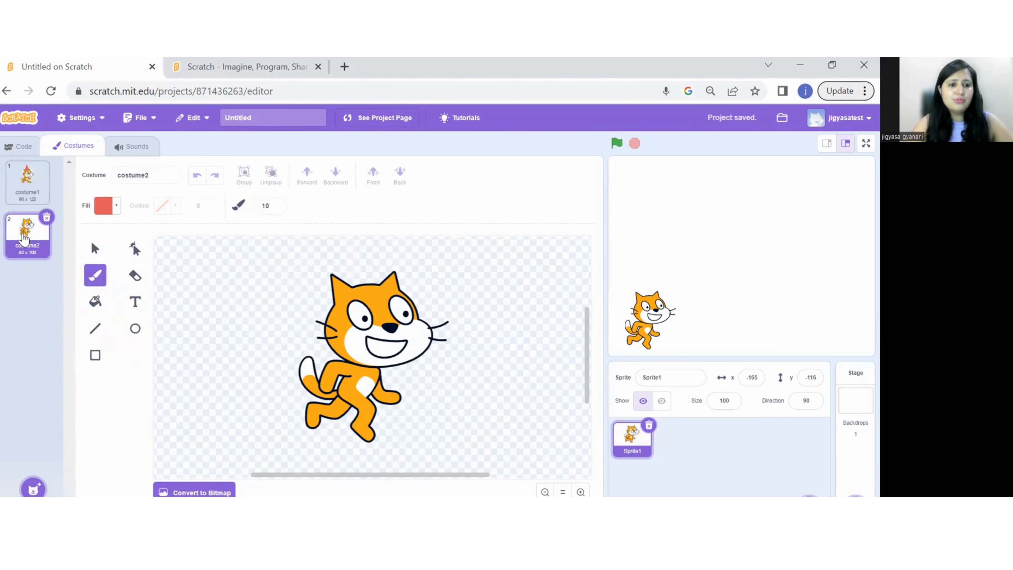
Step: Set the script's switch costume block to costume1 and run it
{"action": "left_click", "coordinate": [20, 146]}
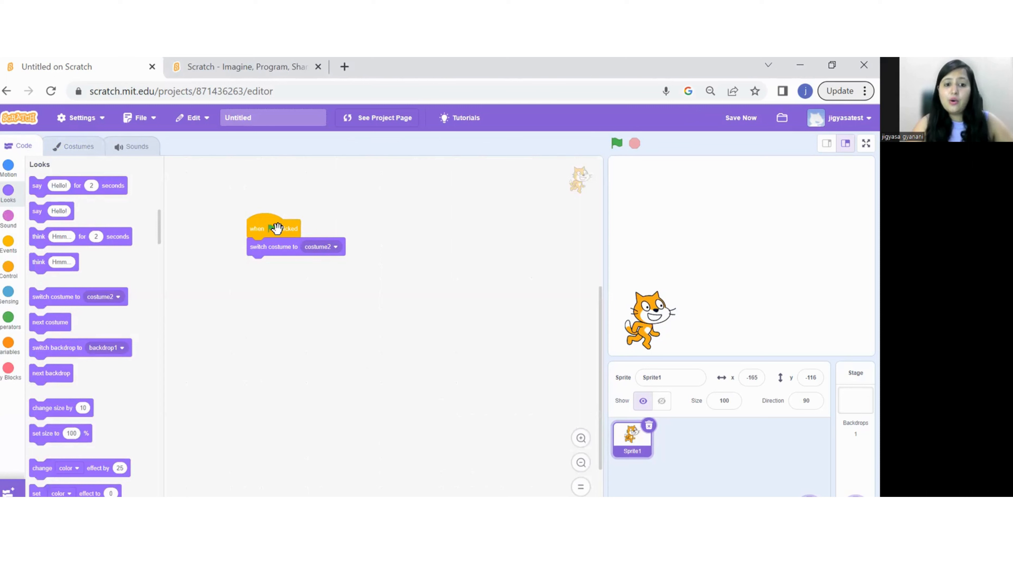
{"action": "left_click", "coordinate": [320, 247]}
{"action": "left_click", "coordinate": [326, 275]}
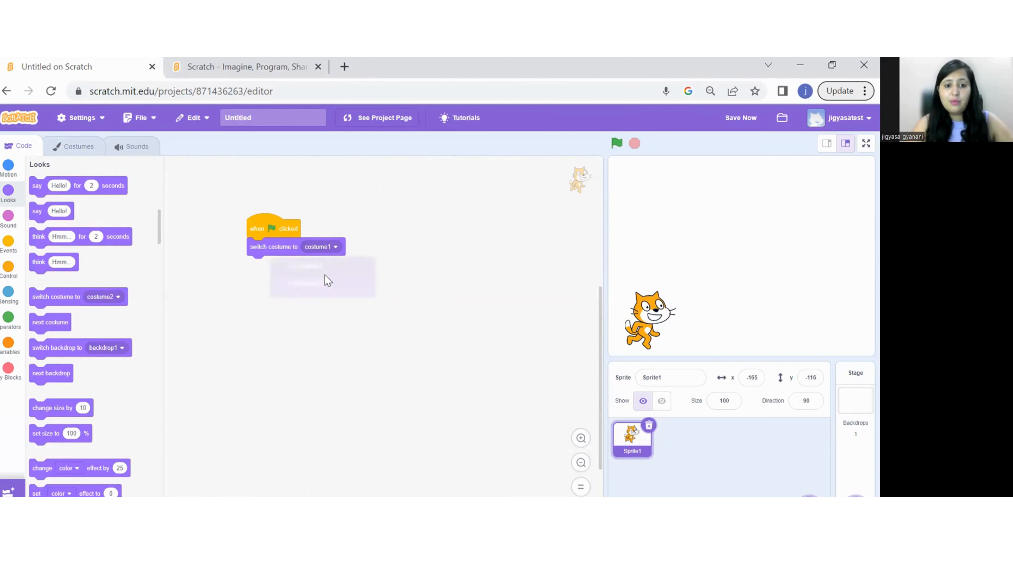
{"action": "left_click", "coordinate": [618, 144]}
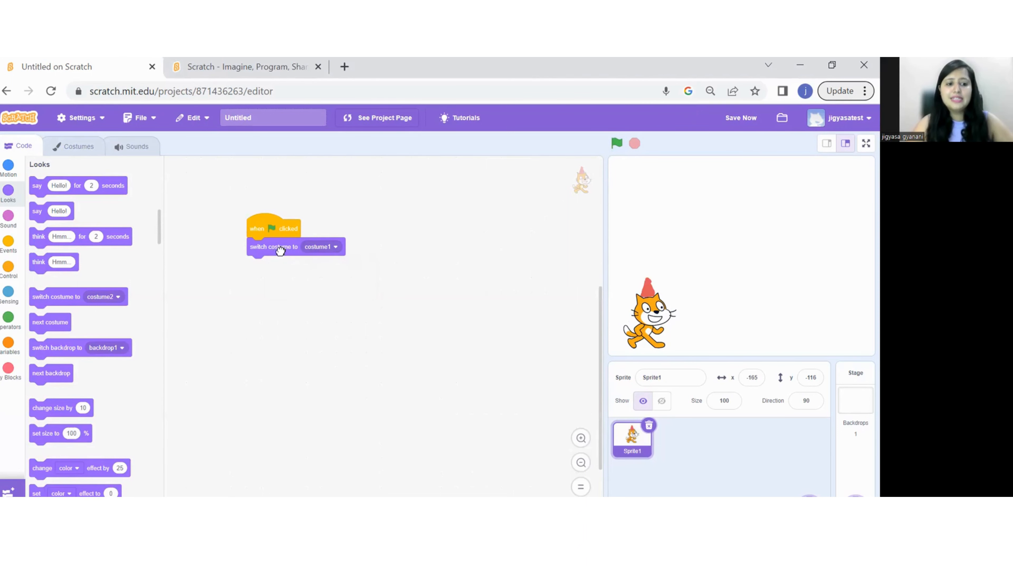
Step: Replace 'switch costume' with 'next costume' under the flag, then open the costume library
{"action": "left_click_drag", "start_coordinate": [280, 250], "coordinate": [52, 247]}
{"action": "left_click_drag", "start_coordinate": [56, 318], "coordinate": [275, 245]}
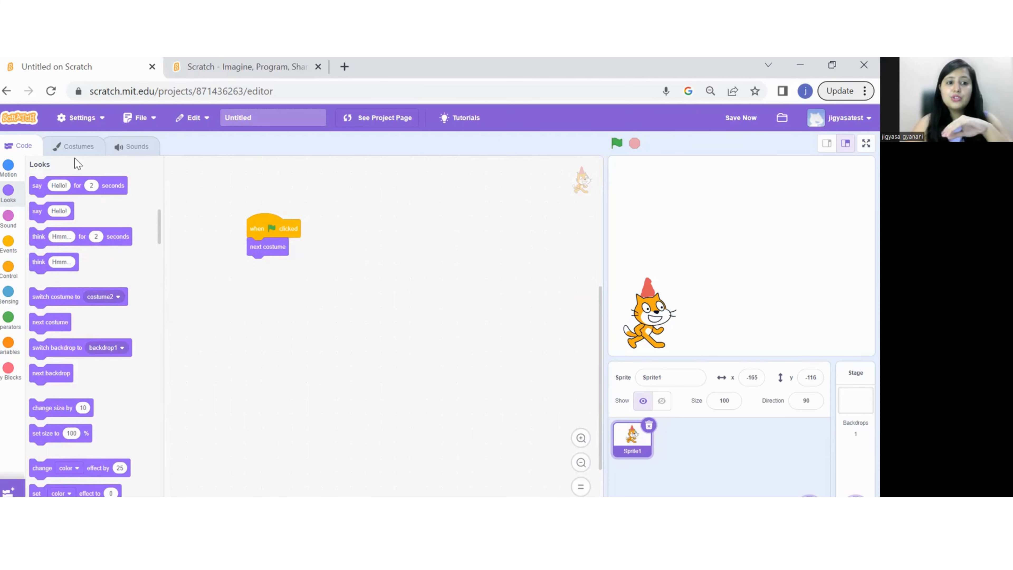
{"action": "left_click", "coordinate": [81, 151]}
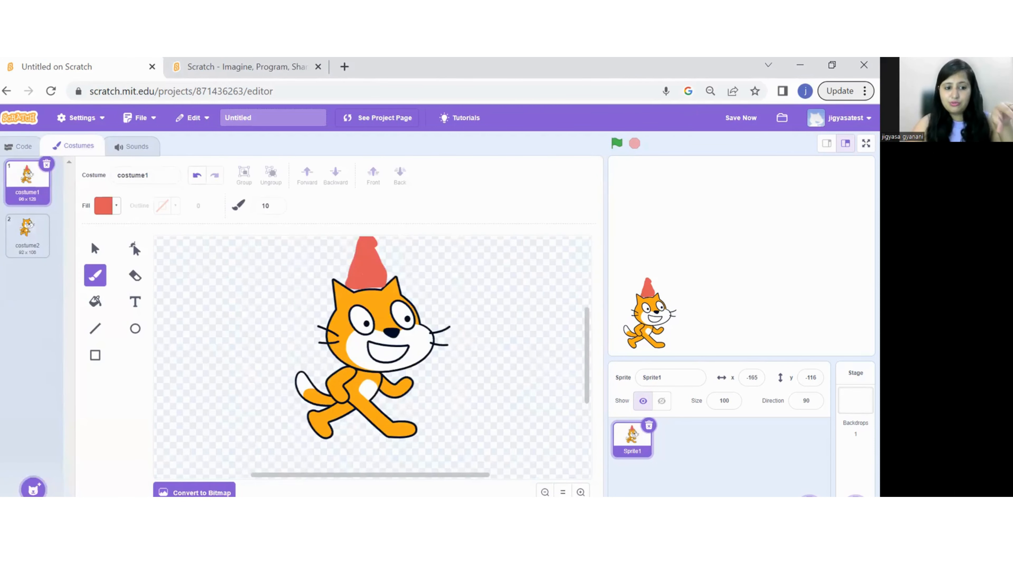
{"action": "left_click", "coordinate": [32, 467]}
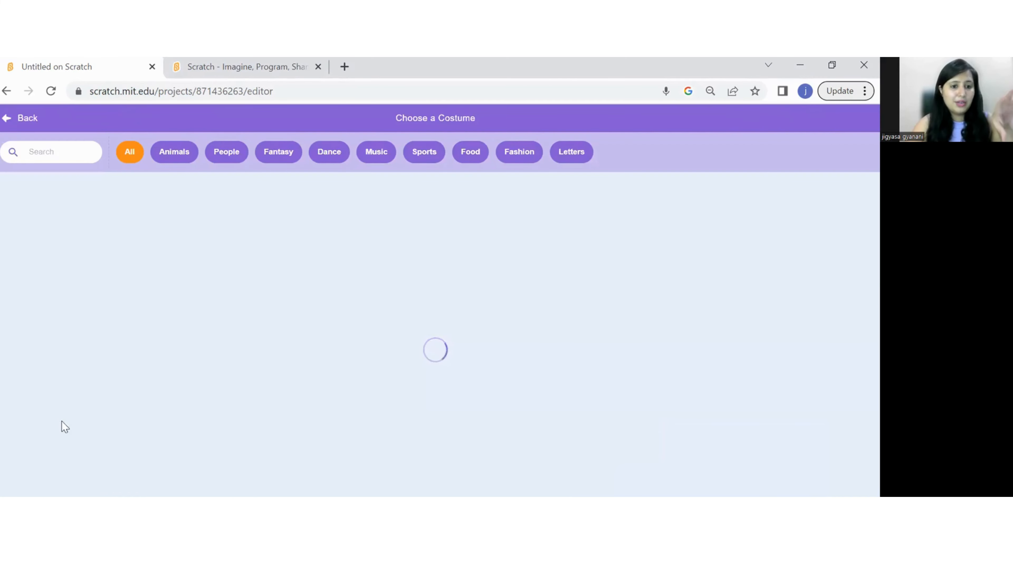
Step: Return to the Code tab and run the green flag four times, cycling costumes to the girl
{"action": "left_click", "coordinate": [20, 119]}
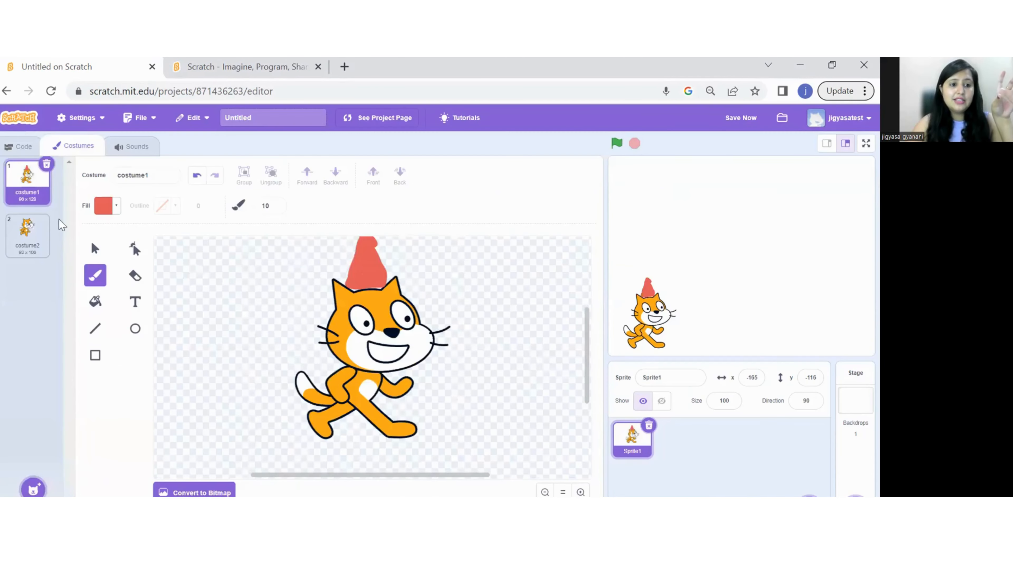
{"action": "left_click", "coordinate": [17, 144]}
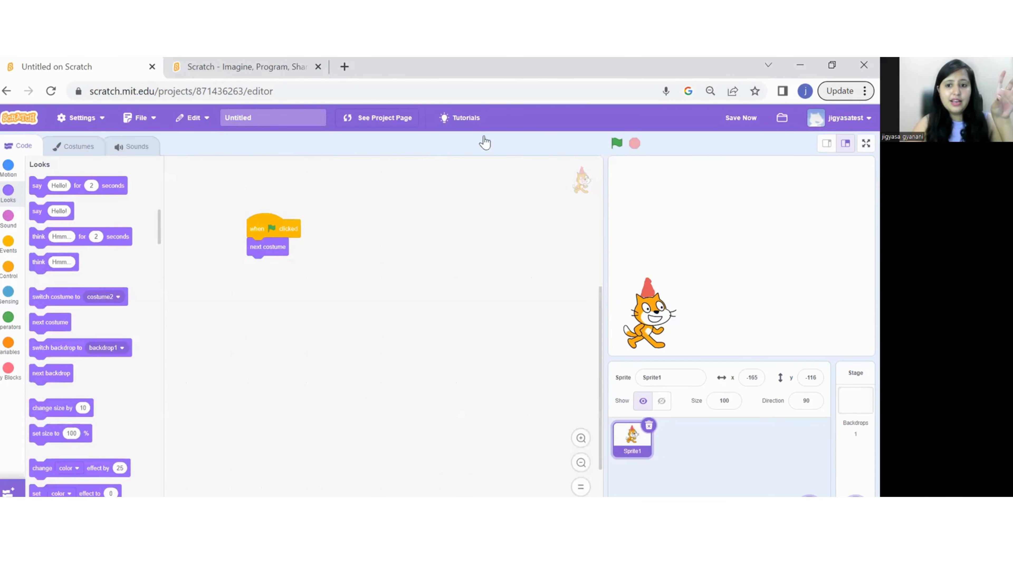
{"action": "left_click", "coordinate": [616, 143]}
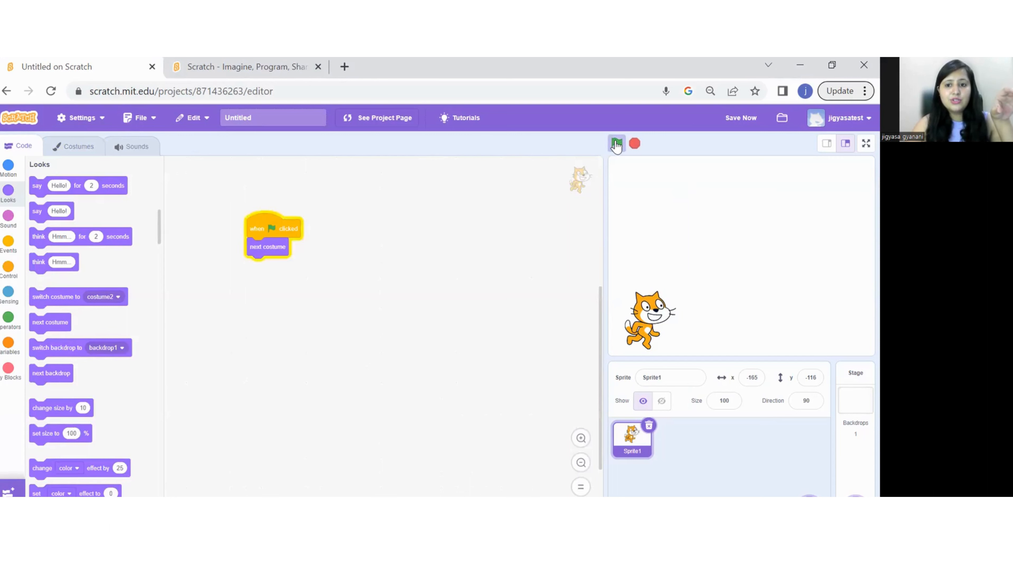
{"action": "left_click", "coordinate": [616, 144]}
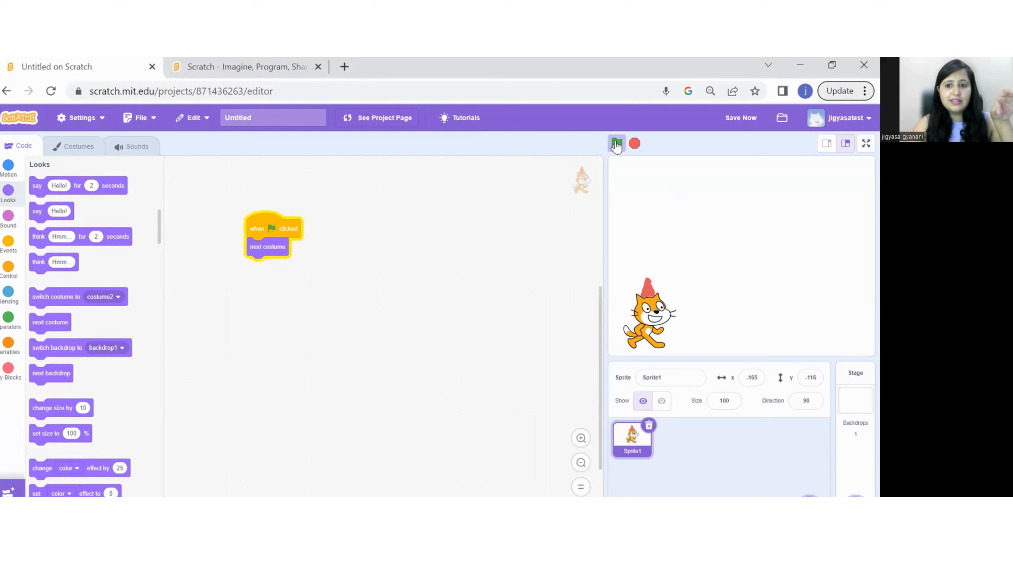
{"action": "left_click", "coordinate": [616, 144]}
{"action": "left_click", "coordinate": [617, 145]}
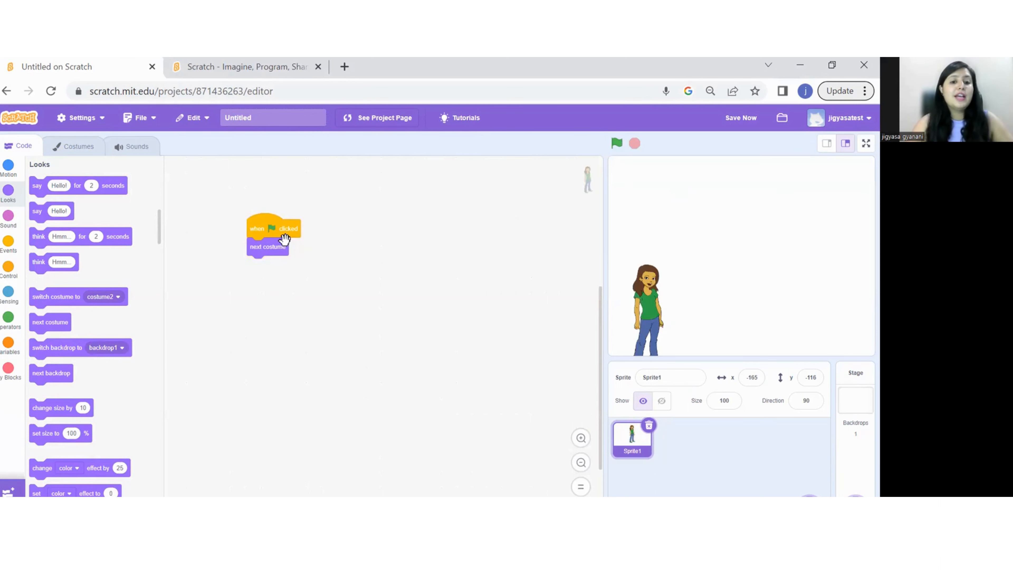
Step: Replace 'next costume' with a 'switch backdrop to' block under the flag
{"action": "left_click_drag", "start_coordinate": [284, 247], "coordinate": [52, 276]}
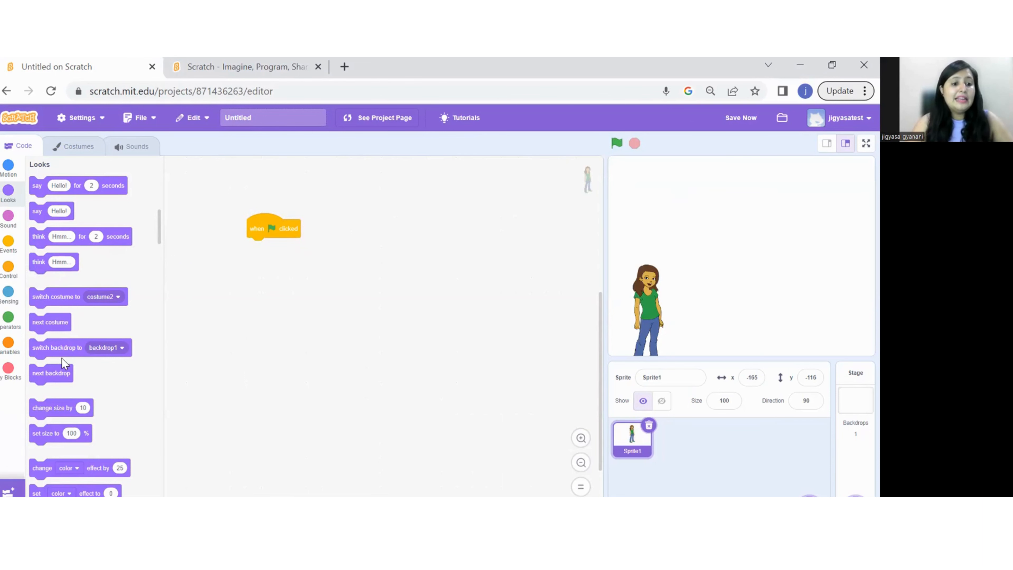
{"action": "left_click_drag", "start_coordinate": [78, 348], "coordinate": [281, 264]}
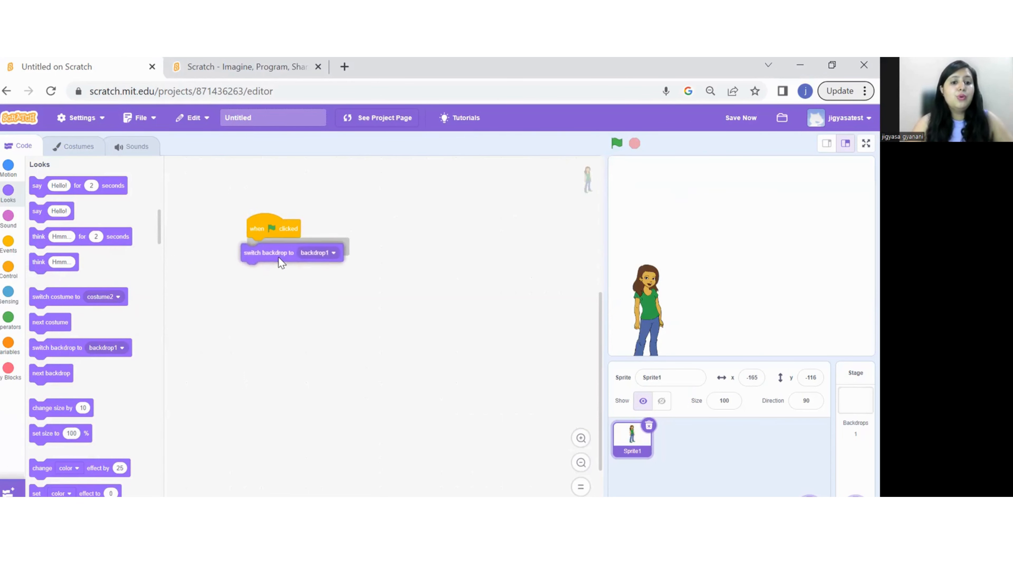
{"action": "left_click", "coordinate": [326, 247]}
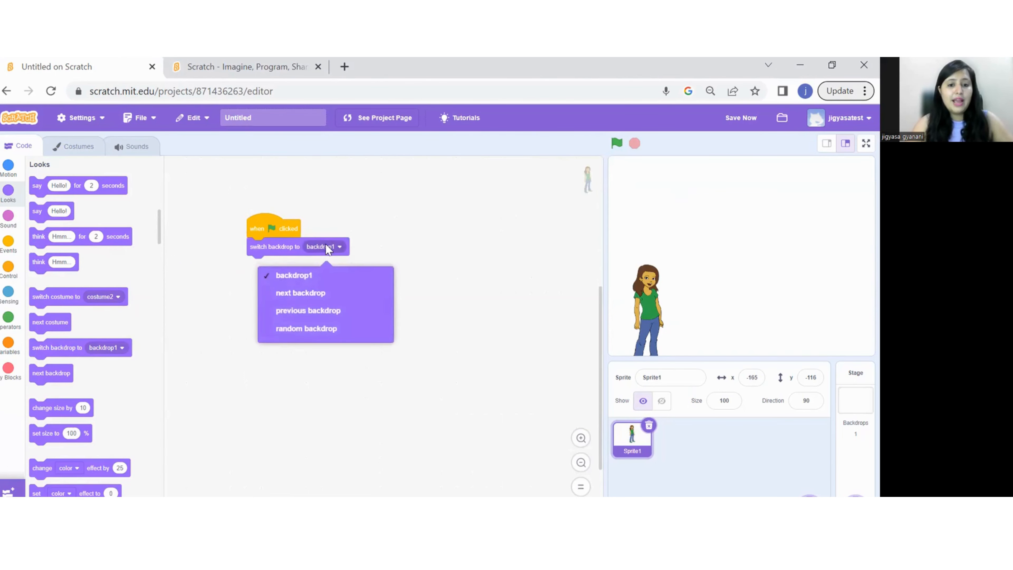
{"action": "left_click", "coordinate": [443, 275]}
Step: Add the Baseball 1 and Circles backdrops to the Stage from the library
{"action": "left_click", "coordinate": [852, 426]}
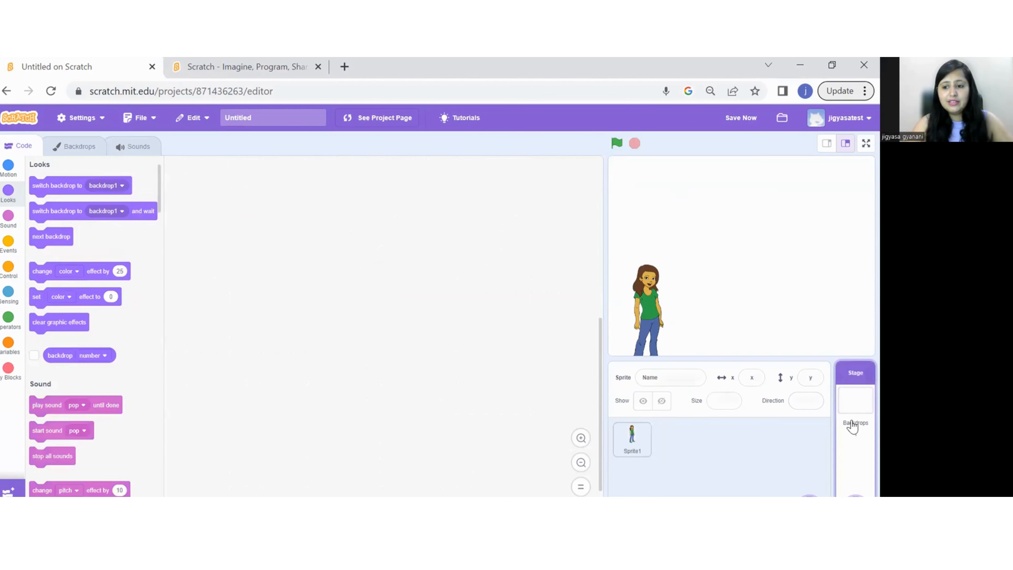
{"action": "left_click", "coordinate": [855, 494]}
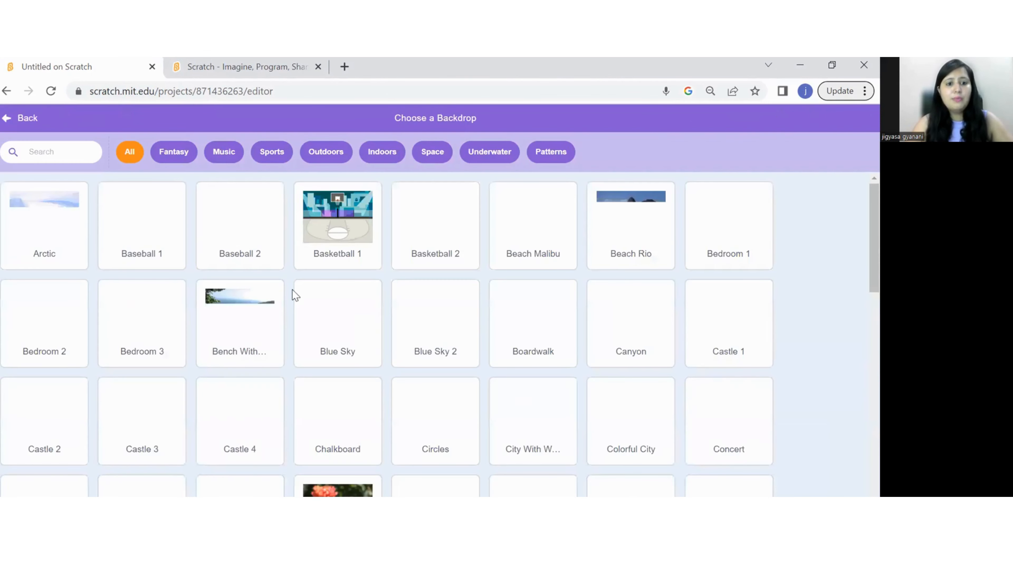
{"action": "left_click", "coordinate": [159, 227]}
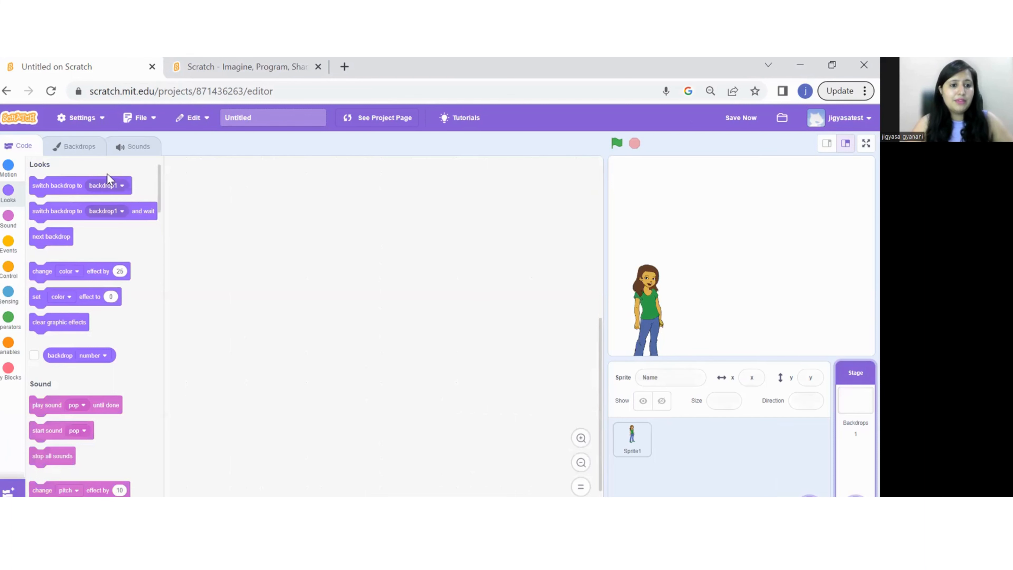
{"action": "left_click", "coordinate": [87, 153]}
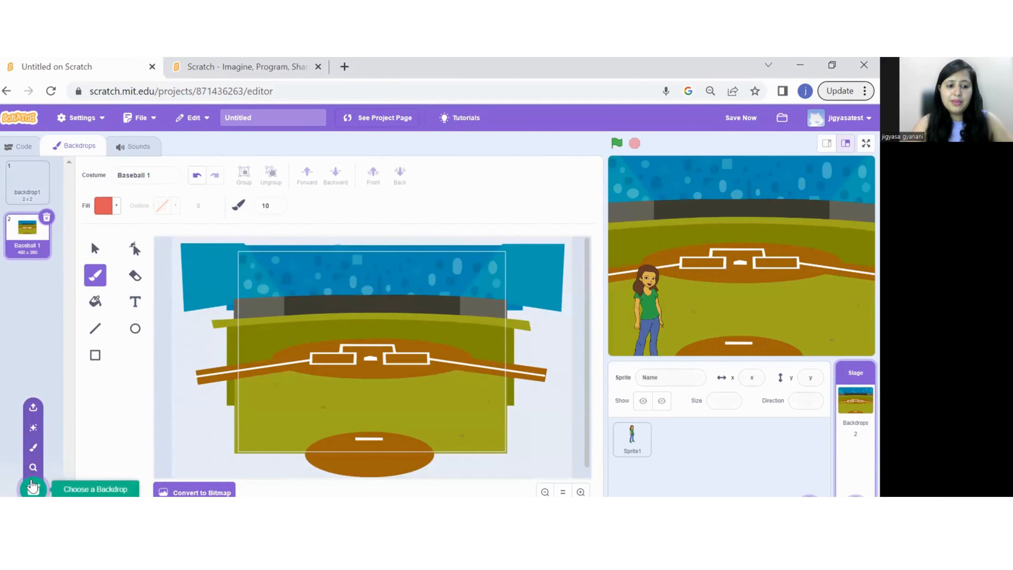
{"action": "left_click", "coordinate": [33, 487]}
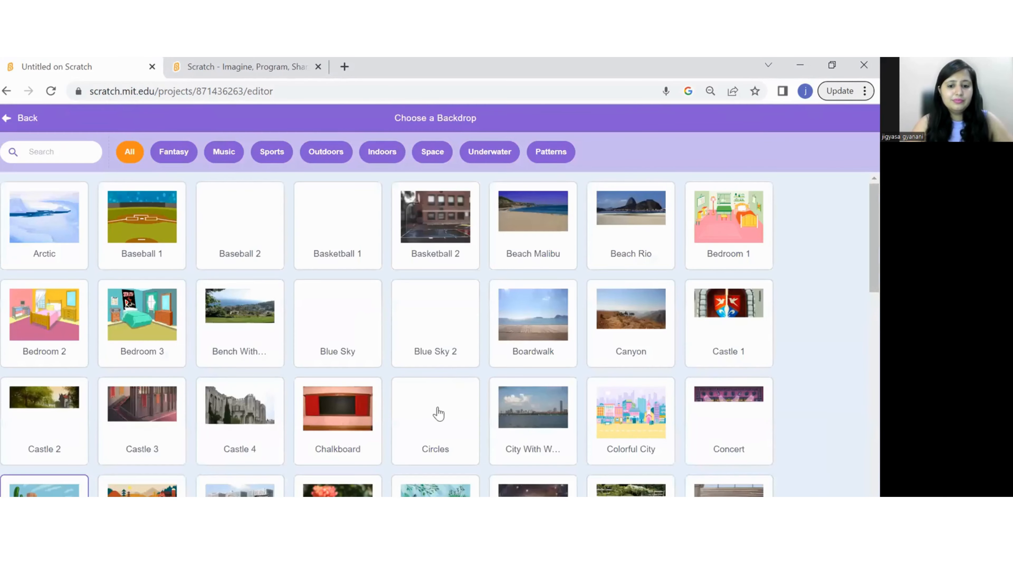
{"action": "left_click", "coordinate": [437, 410]}
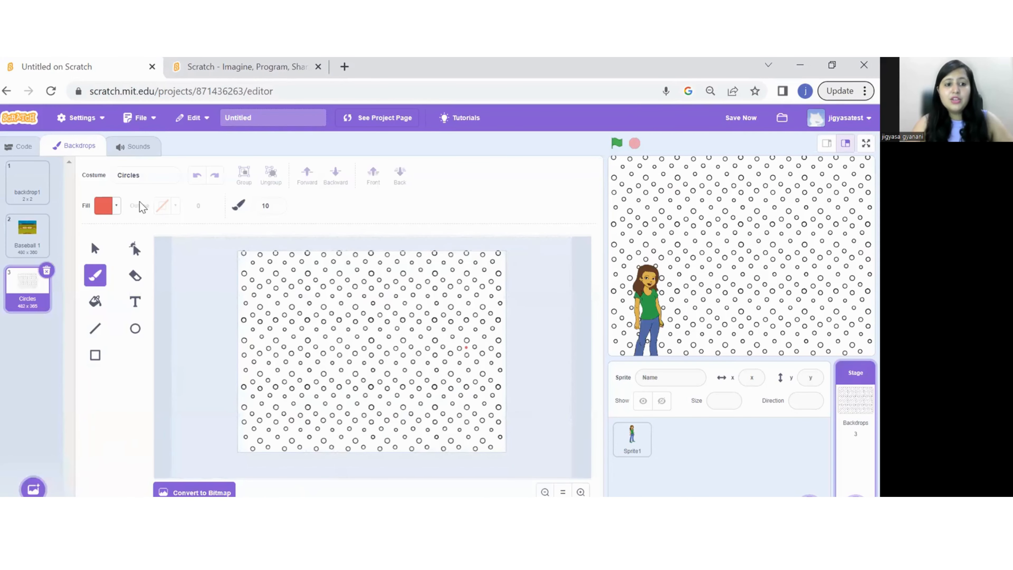
{"action": "left_click", "coordinate": [24, 146]}
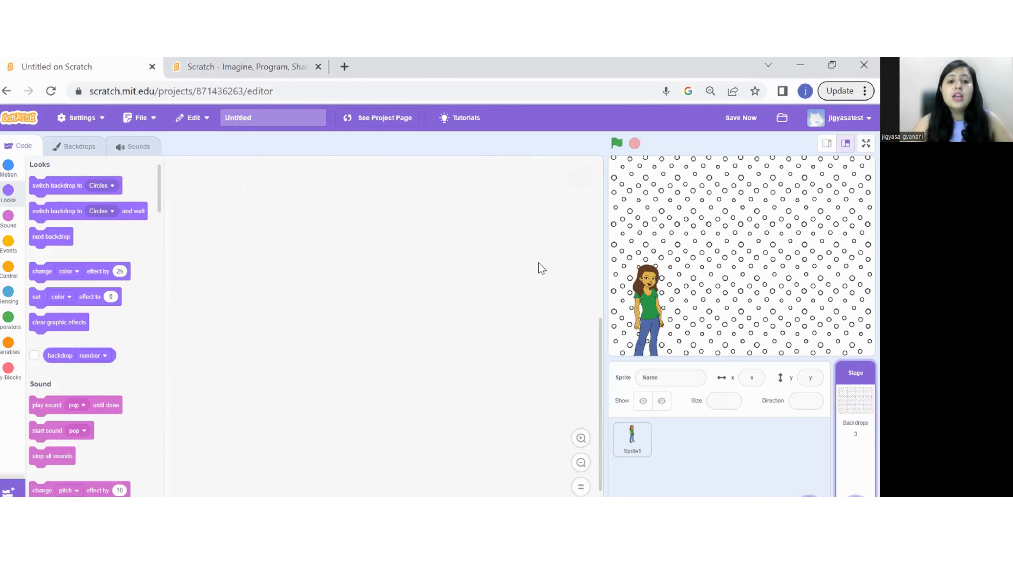
Step: On Sprite1, run the backdrop script, then set it to Baseball 1 and run again
{"action": "left_click", "coordinate": [634, 447]}
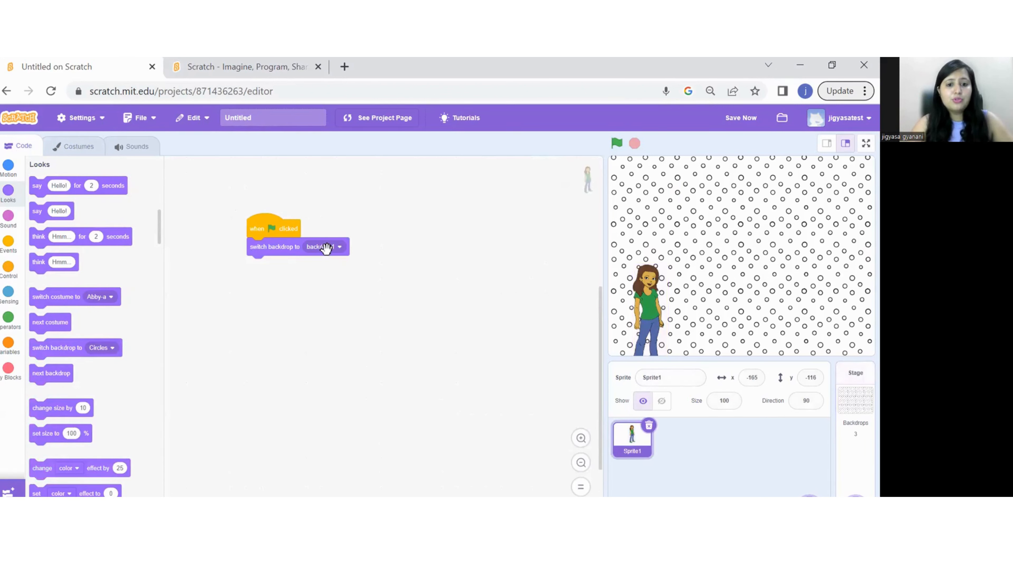
{"action": "left_click", "coordinate": [616, 143]}
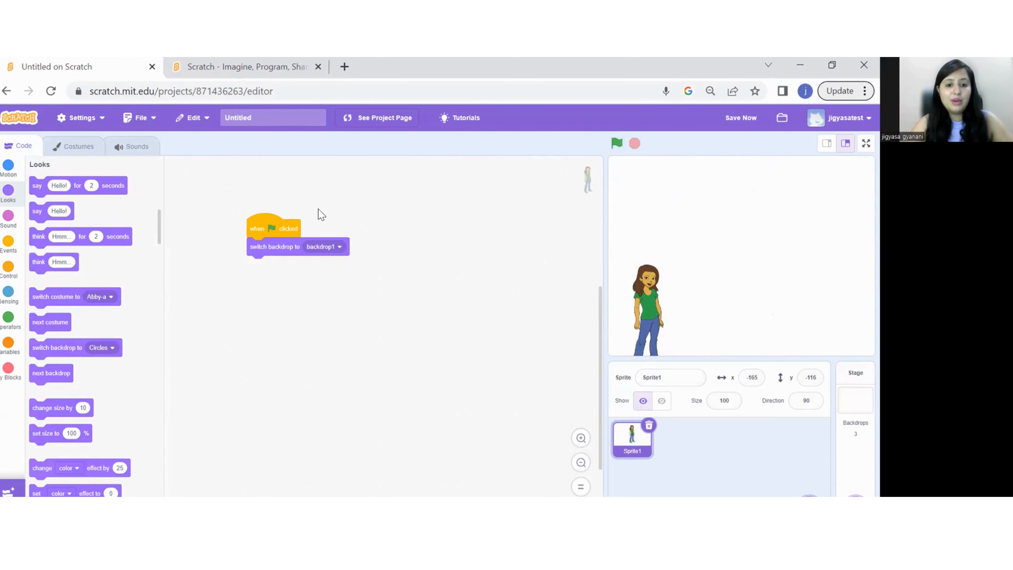
{"action": "left_click", "coordinate": [318, 248]}
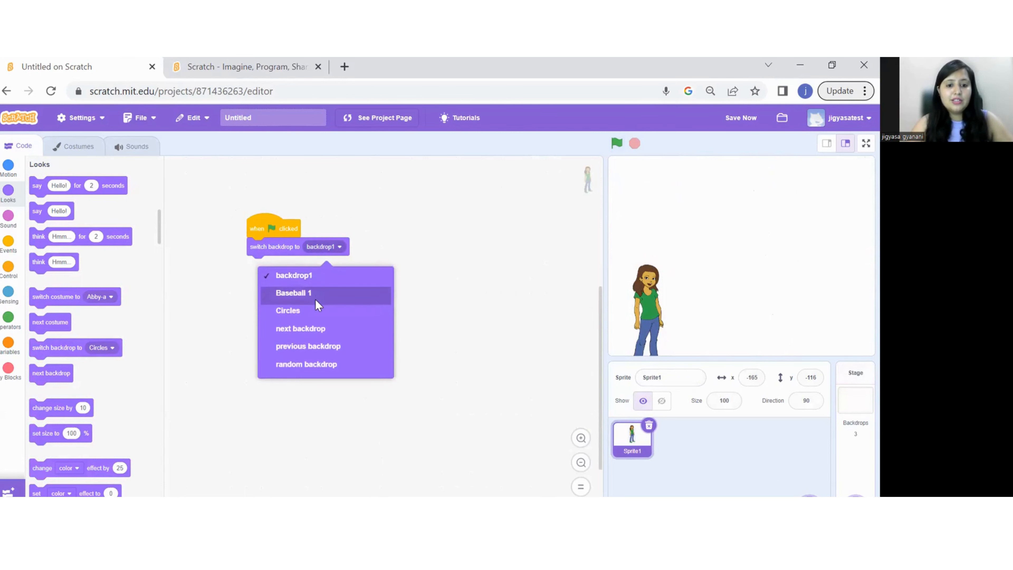
{"action": "left_click", "coordinate": [318, 297]}
{"action": "left_click", "coordinate": [616, 144]}
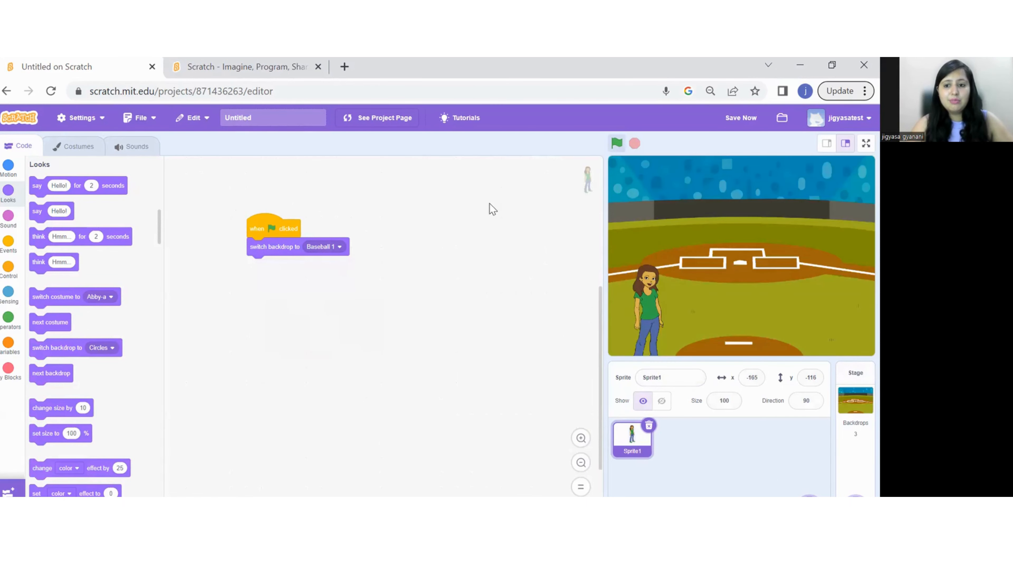
Step: Test the switch backdrop block with Circles, then with random backdrop run twice
{"action": "left_click", "coordinate": [313, 247]}
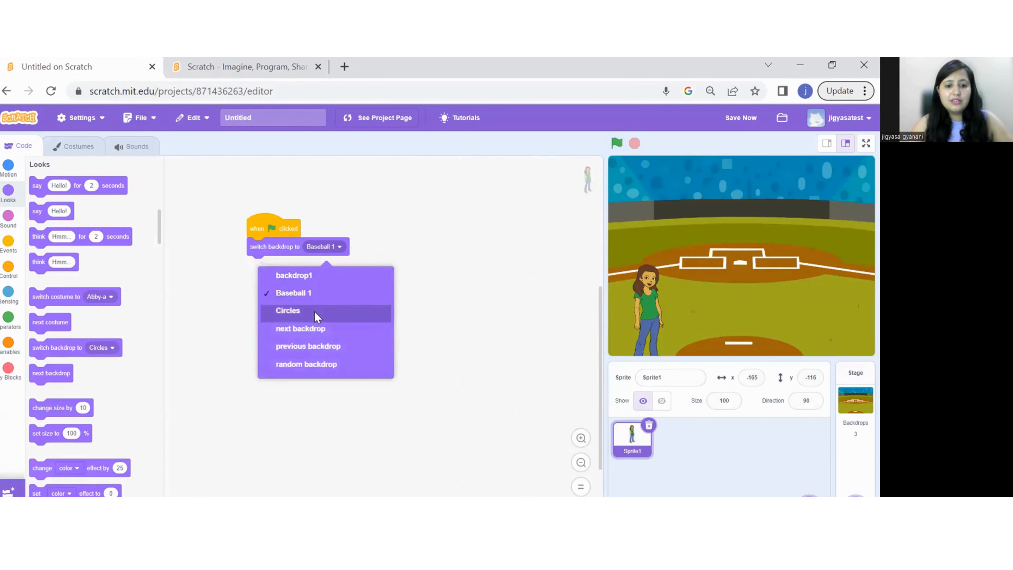
{"action": "left_click", "coordinate": [314, 311]}
{"action": "left_click", "coordinate": [616, 144]}
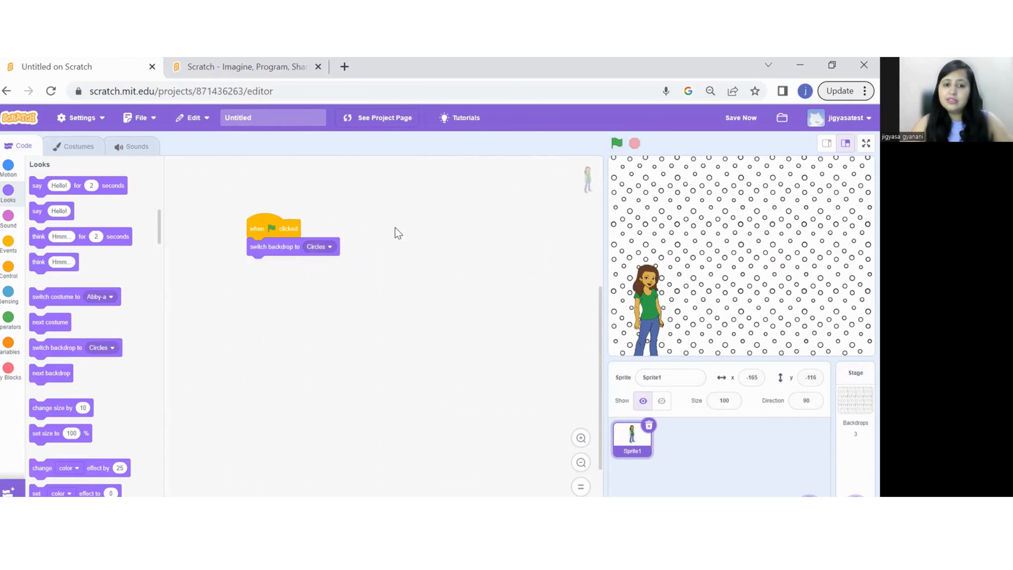
{"action": "left_click", "coordinate": [319, 245]}
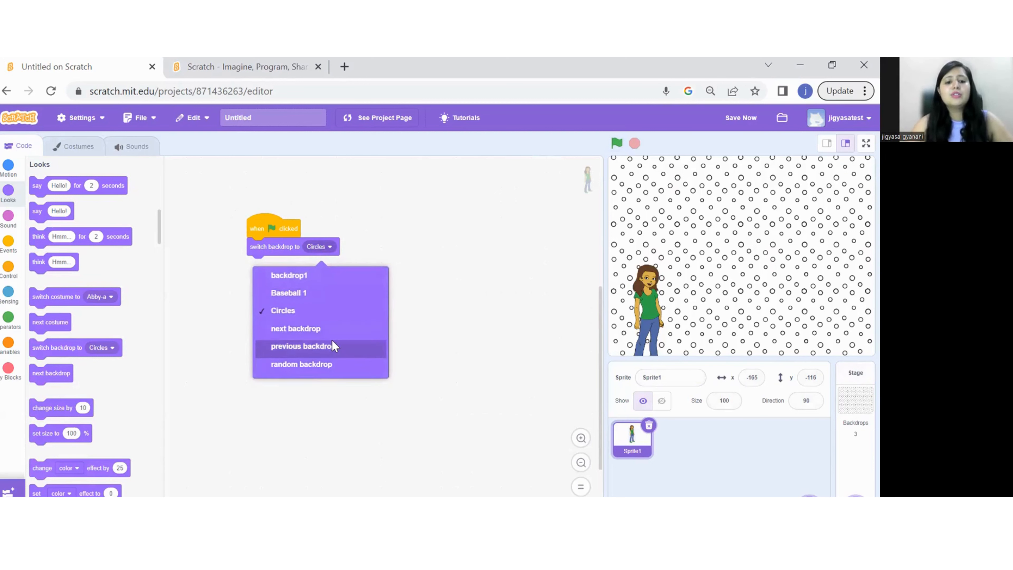
{"action": "left_click", "coordinate": [323, 364]}
{"action": "left_click", "coordinate": [616, 145]}
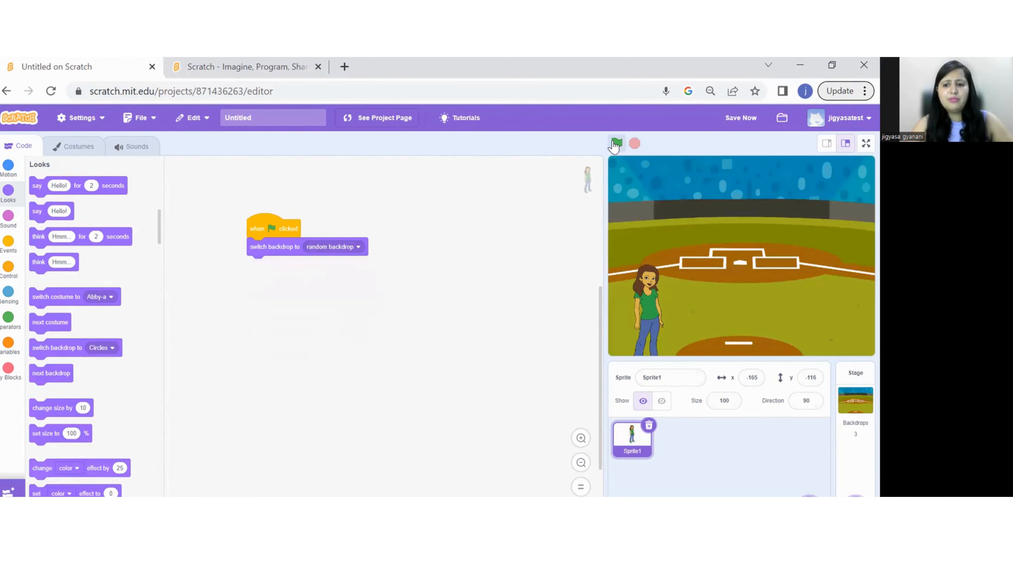
{"action": "left_click", "coordinate": [616, 144]}
Step: Replace the switch backdrop block with 'change size by 10' under the flag hat
{"action": "left_click_drag", "start_coordinate": [271, 254], "coordinate": [52, 300]}
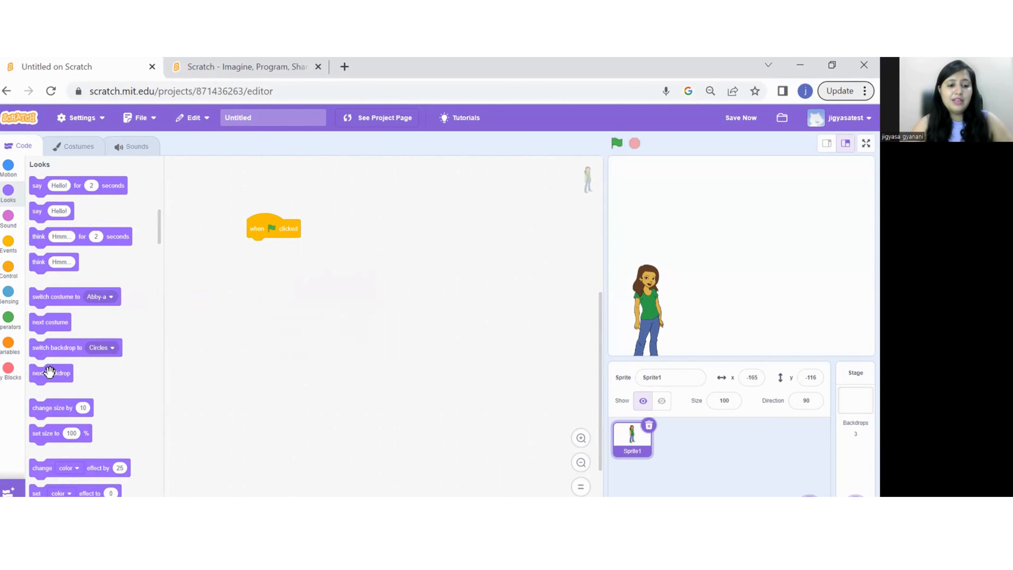
{"action": "left_click_drag", "start_coordinate": [50, 372], "coordinate": [102, 317]}
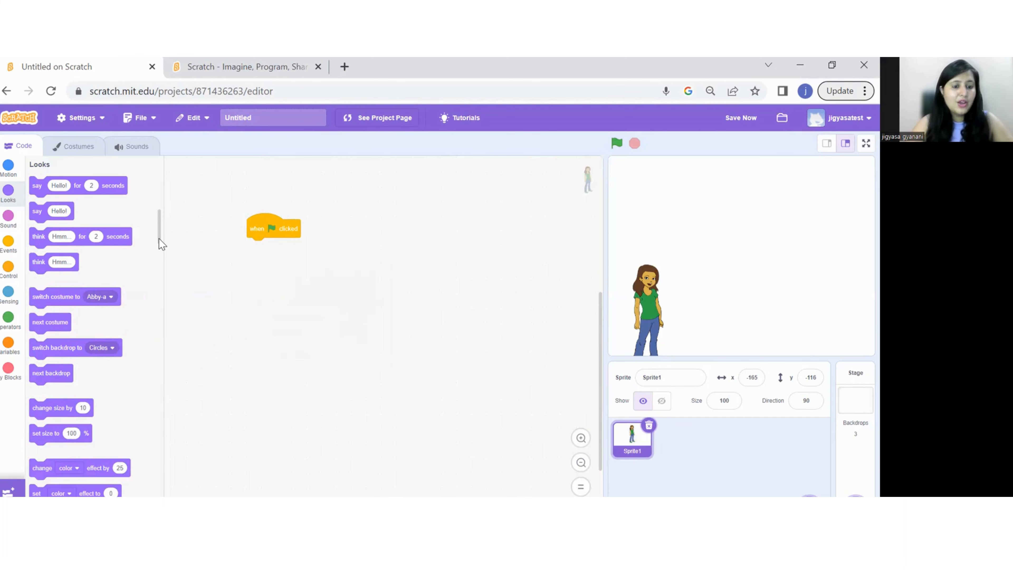
{"action": "left_click_drag", "start_coordinate": [159, 238], "coordinate": [157, 258]}
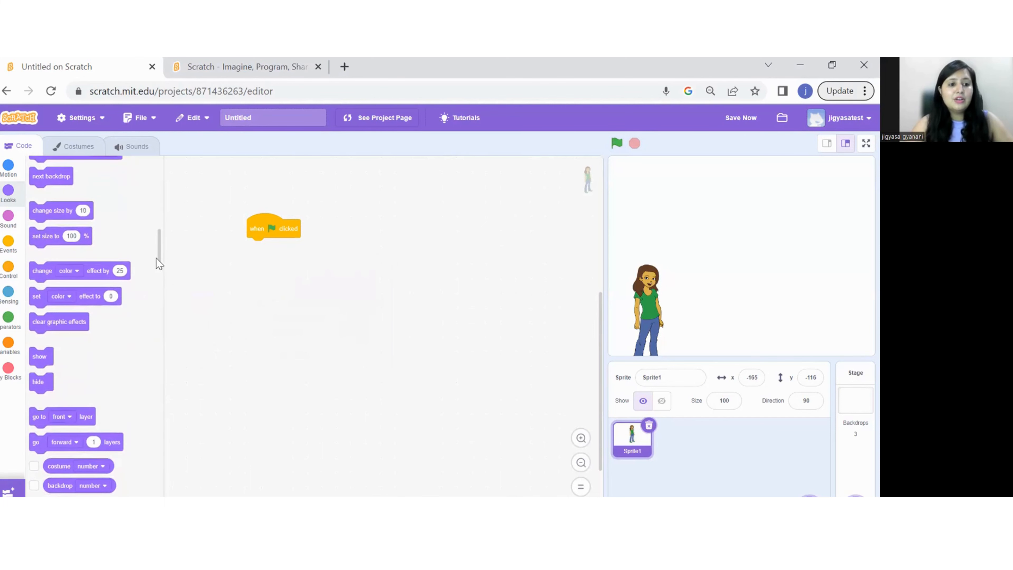
{"action": "left_click_drag", "start_coordinate": [68, 212], "coordinate": [286, 260]}
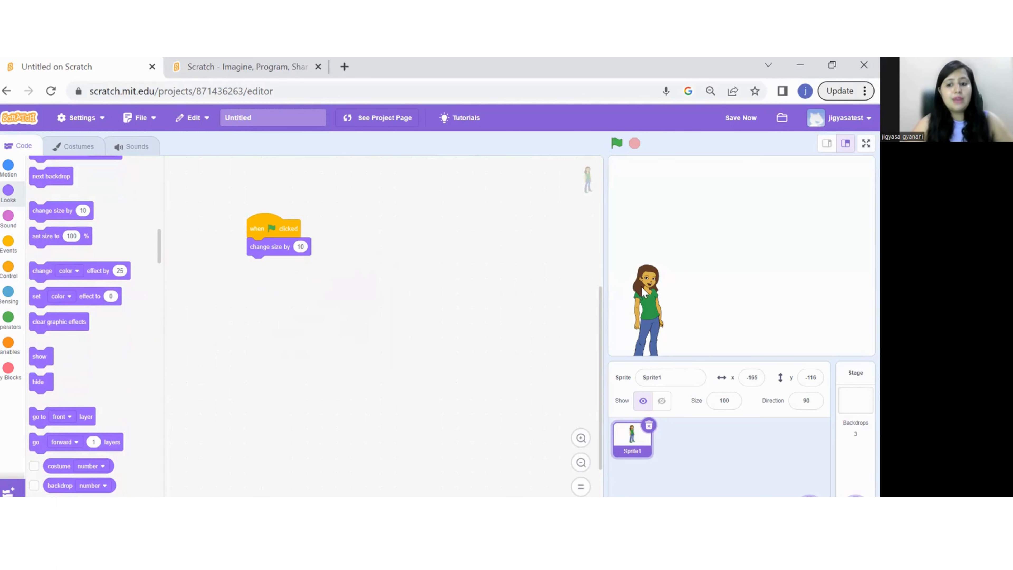
Step: Move the sprite higher on stage and run the script three times, growing it to 130
{"action": "left_click", "coordinate": [650, 282]}
{"action": "left_click_drag", "start_coordinate": [650, 283], "coordinate": [652, 238]}
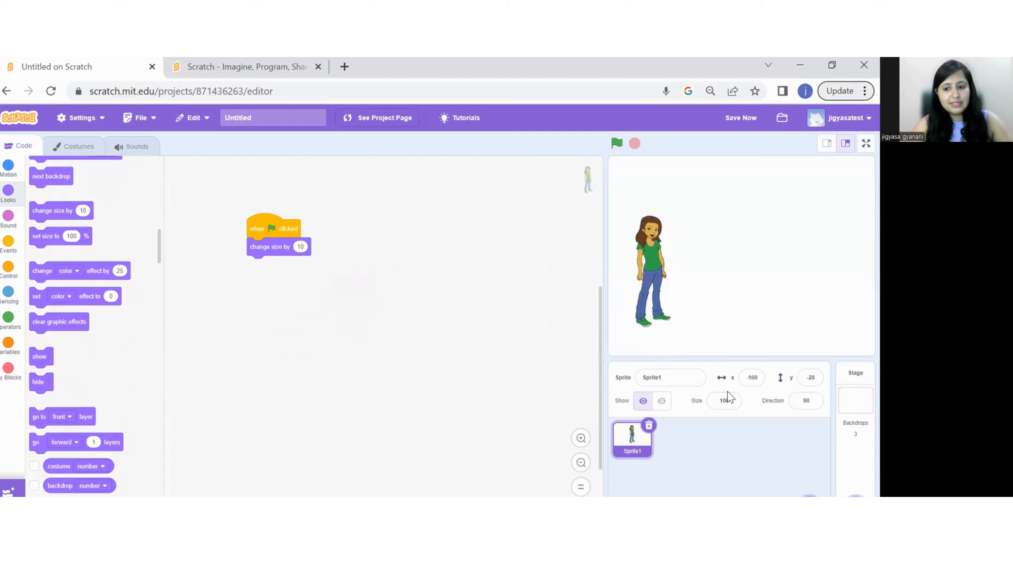
{"action": "left_click", "coordinate": [725, 399]}
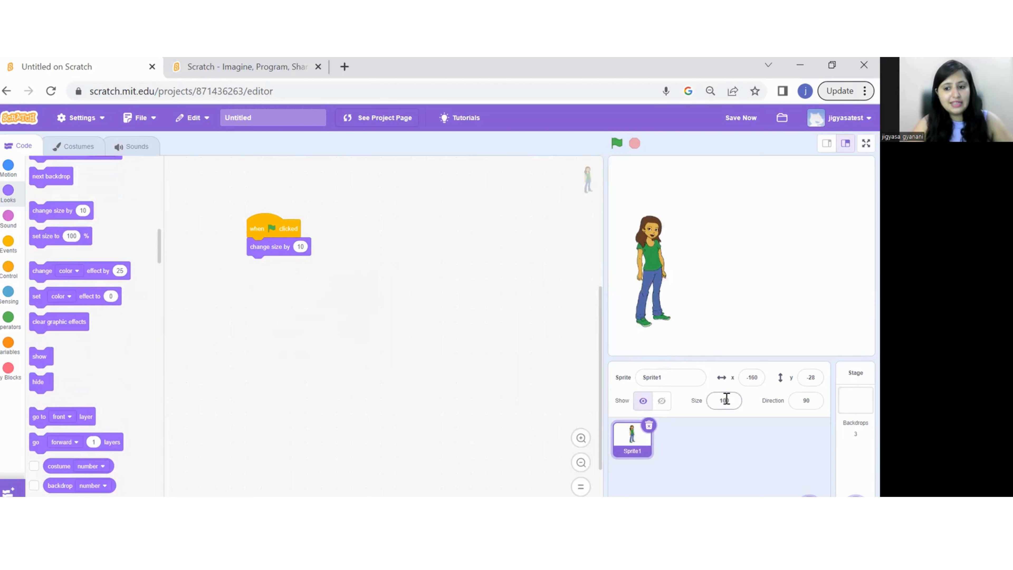
{"action": "left_click", "coordinate": [618, 147]}
{"action": "left_click", "coordinate": [618, 147]}
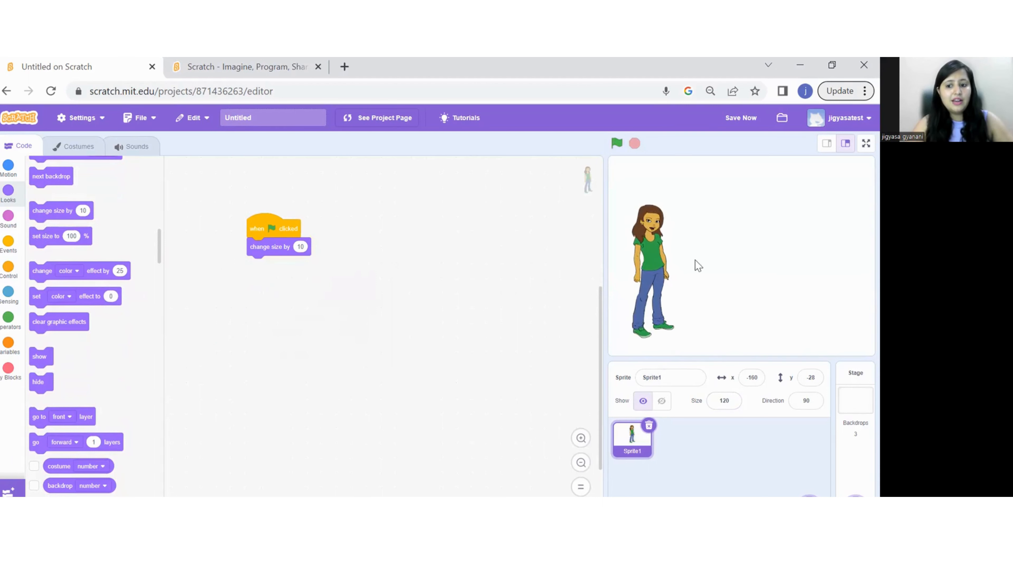
{"action": "left_click", "coordinate": [724, 400]}
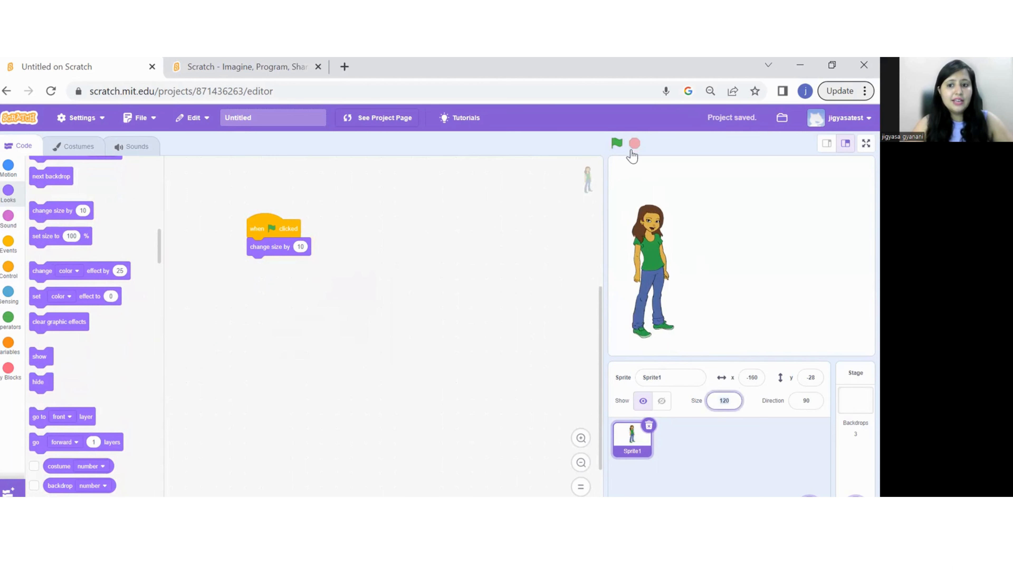
{"action": "left_click", "coordinate": [621, 147]}
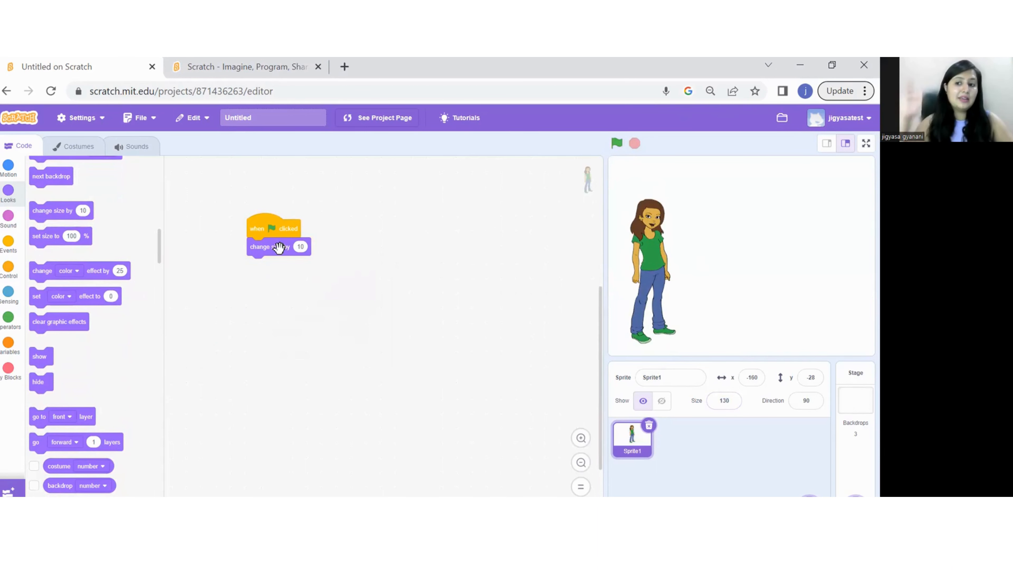
Step: Swap in 'set size to 100%' and run it to reset the sprite to size 100
{"action": "mouse_move", "coordinate": [279, 248]}
{"action": "left_mouse_down"}
{"action": "mouse_move", "coordinate": [87, 272]}
{"action": "mouse_move", "coordinate": [76, 258]}
{"action": "mouse_move", "coordinate": [116, 241]}
{"action": "mouse_move", "coordinate": [265, 261]}
{"action": "mouse_move", "coordinate": [264, 252]}
{"action": "left_mouse_up"}
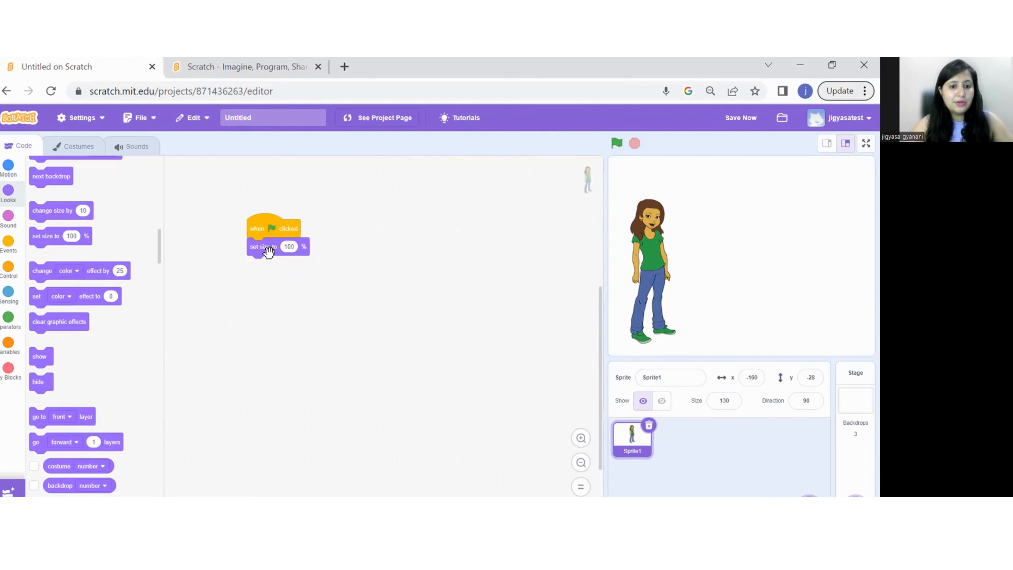
{"action": "left_click", "coordinate": [616, 143]}
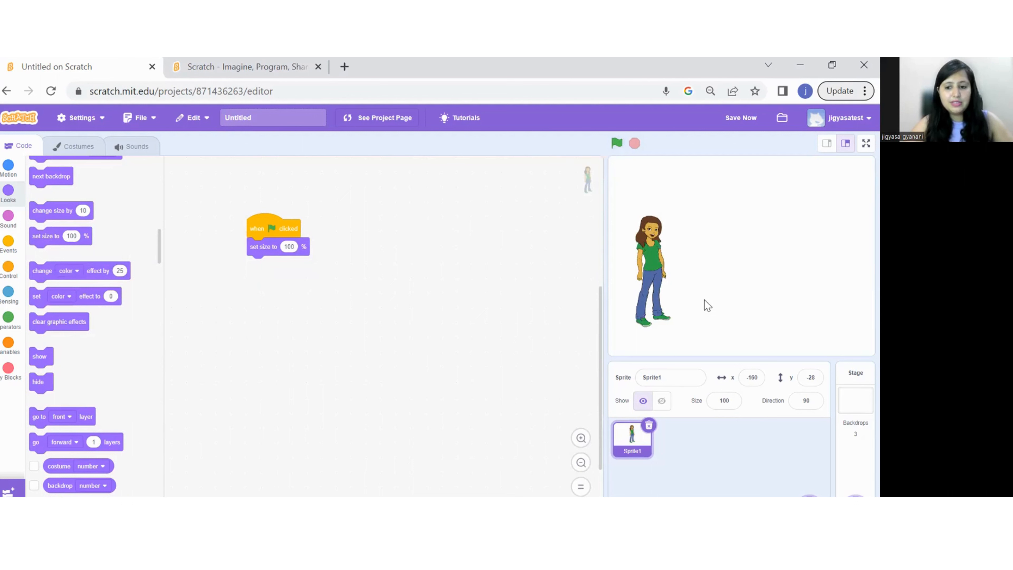
{"action": "left_click", "coordinate": [721, 399]}
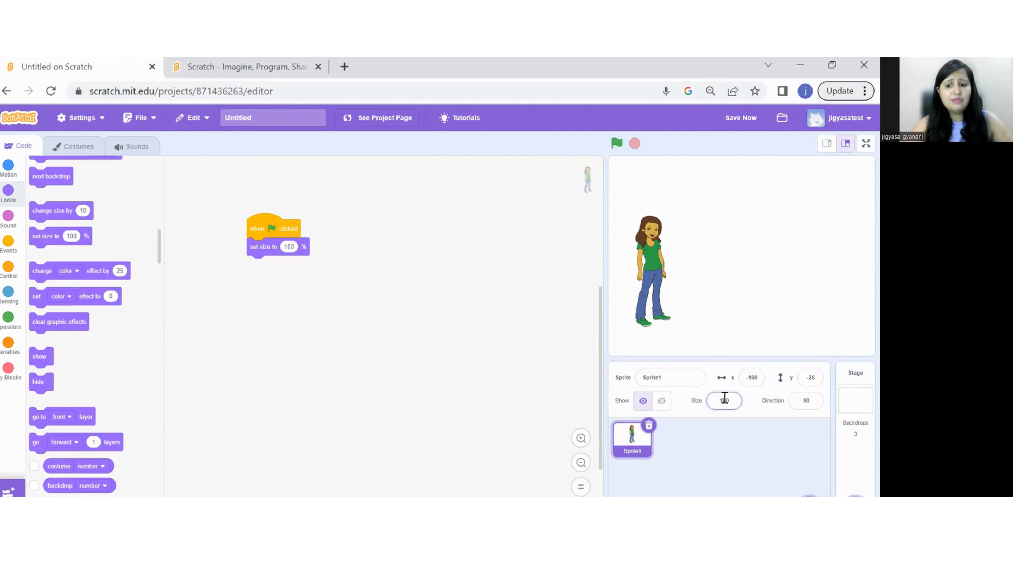
Step: Remove the set size block and place a loose 'change color effect by 25' block
{"action": "left_click", "coordinate": [293, 247]}
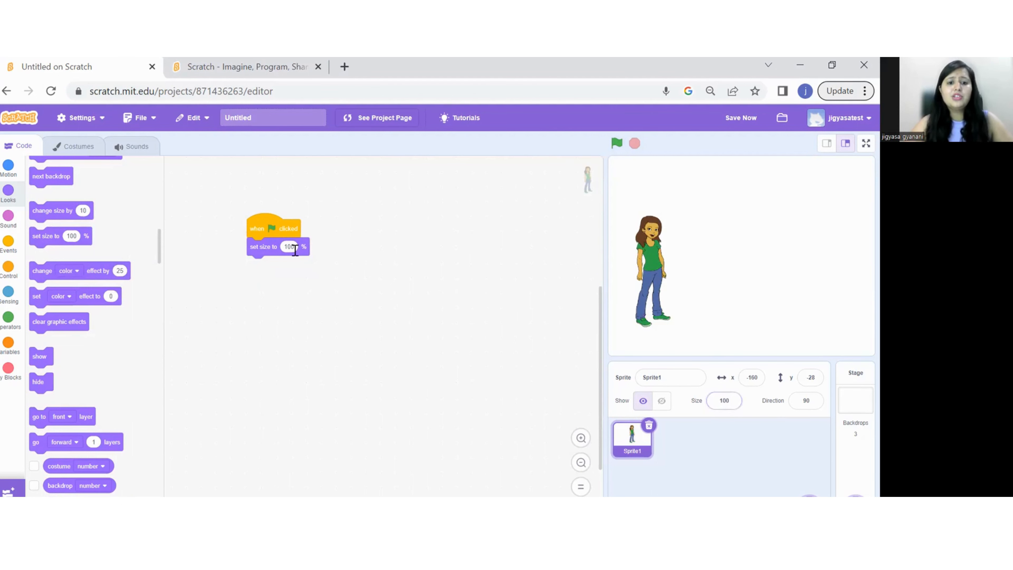
{"action": "left_click", "coordinate": [259, 248]}
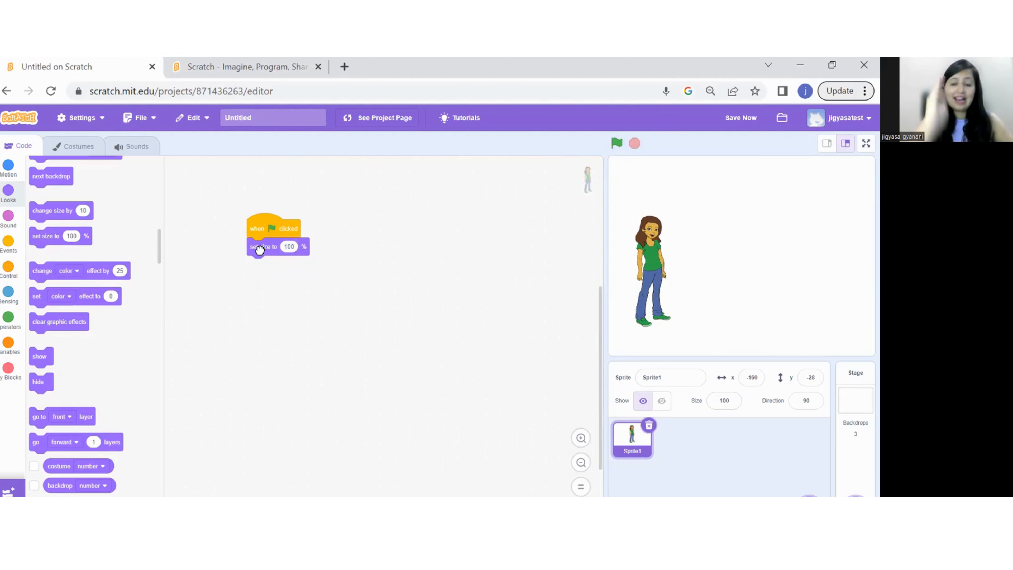
{"action": "left_click_drag", "start_coordinate": [259, 249], "coordinate": [120, 245]}
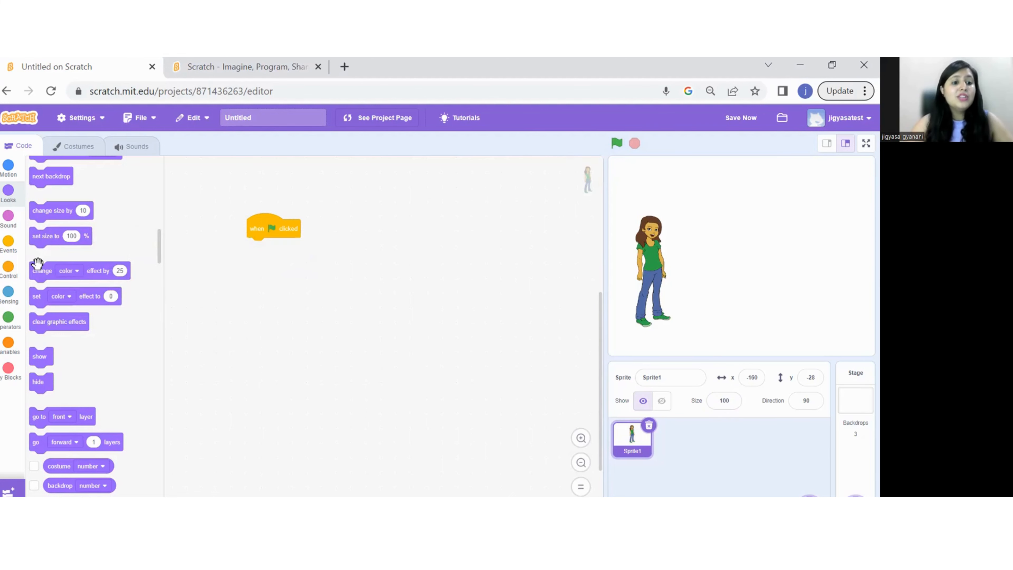
{"action": "left_click_drag", "start_coordinate": [55, 275], "coordinate": [306, 316]}
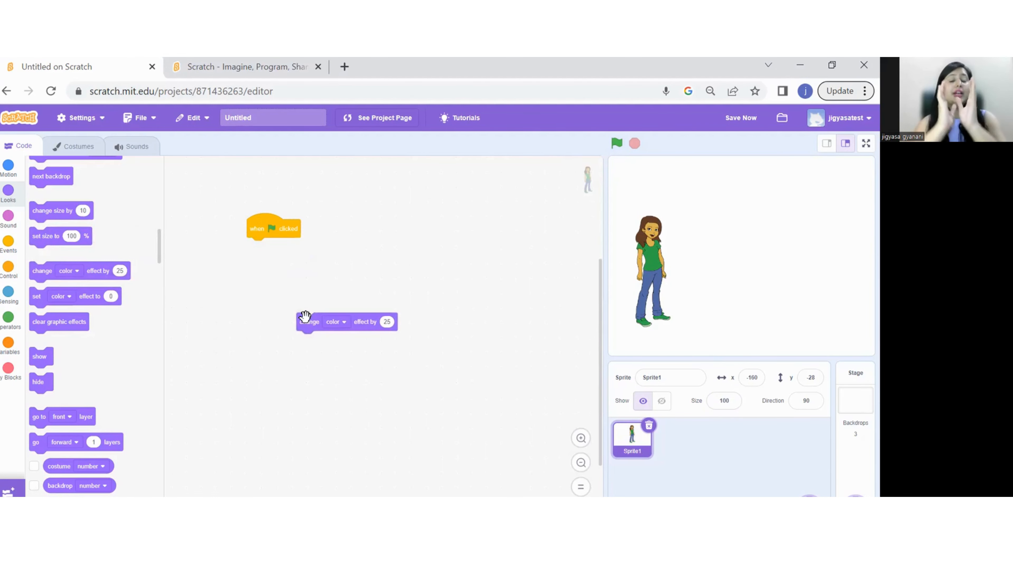